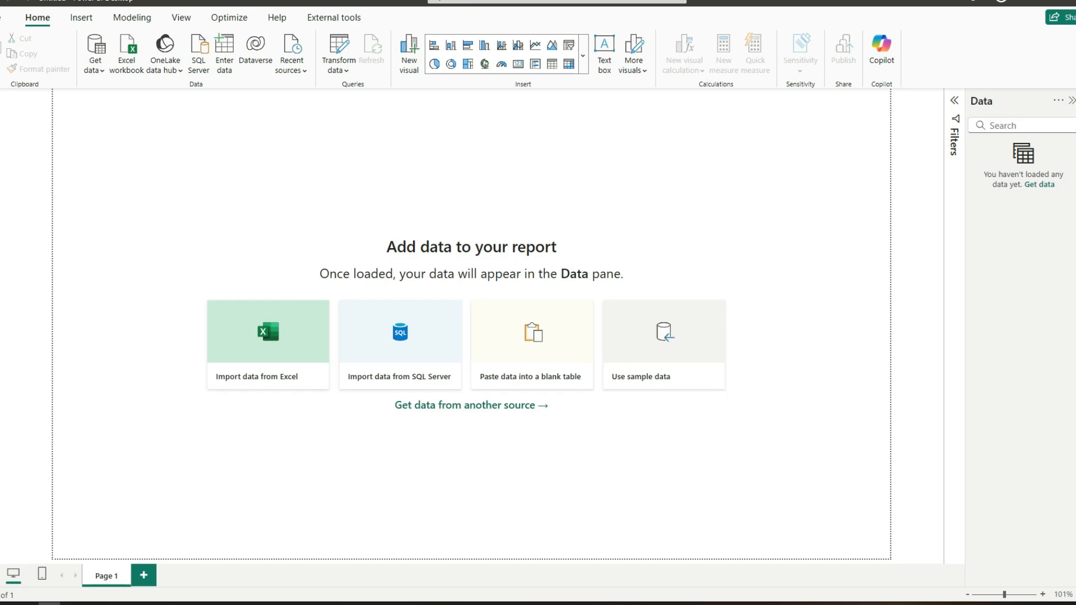
Switch to the browser, review the polling_places.csv data dictionary in the tidytuesday 2024-01-16 readme, and open that CSV's file page.
{"action": "left_click_drag", "start_coordinate": [1075, 13], "coordinate": [551, 47]}
{"action": "double_click", "coordinate": [564, 42]}
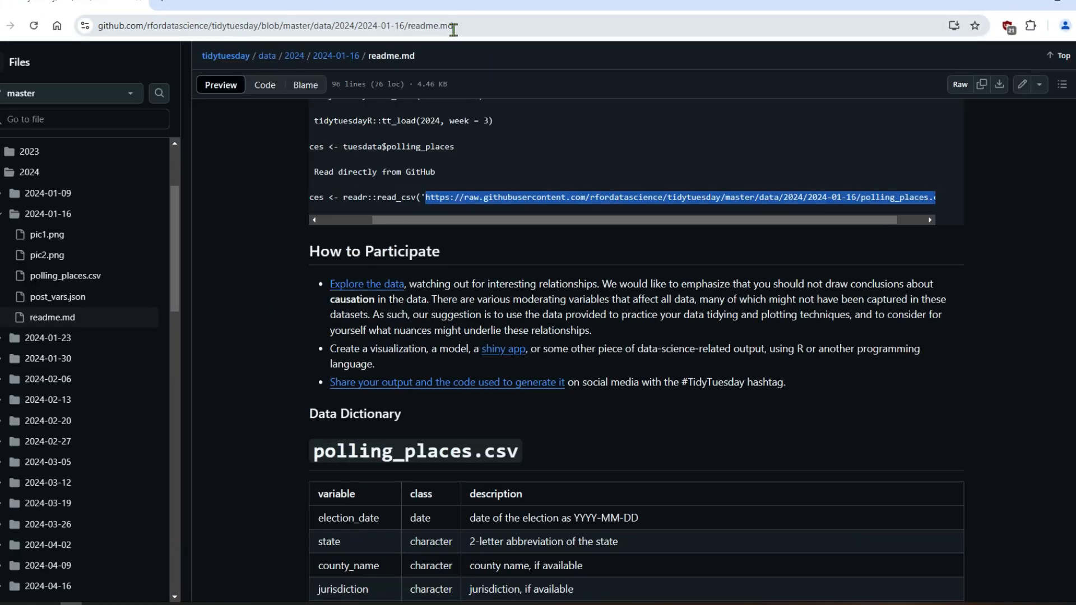
{"action": "left_click_drag", "start_coordinate": [458, 26], "coordinate": [74, 28]}
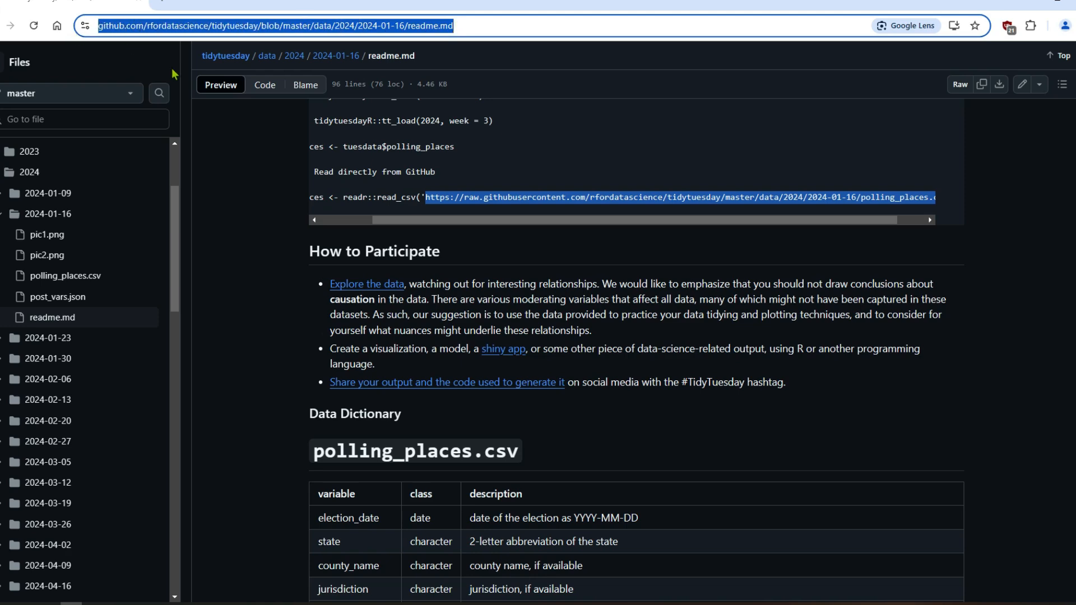
{"action": "left_click", "coordinate": [654, 217]}
{"action": "scroll", "coordinate": [561, 444], "scroll_direction": "down", "scroll_amount": 4}
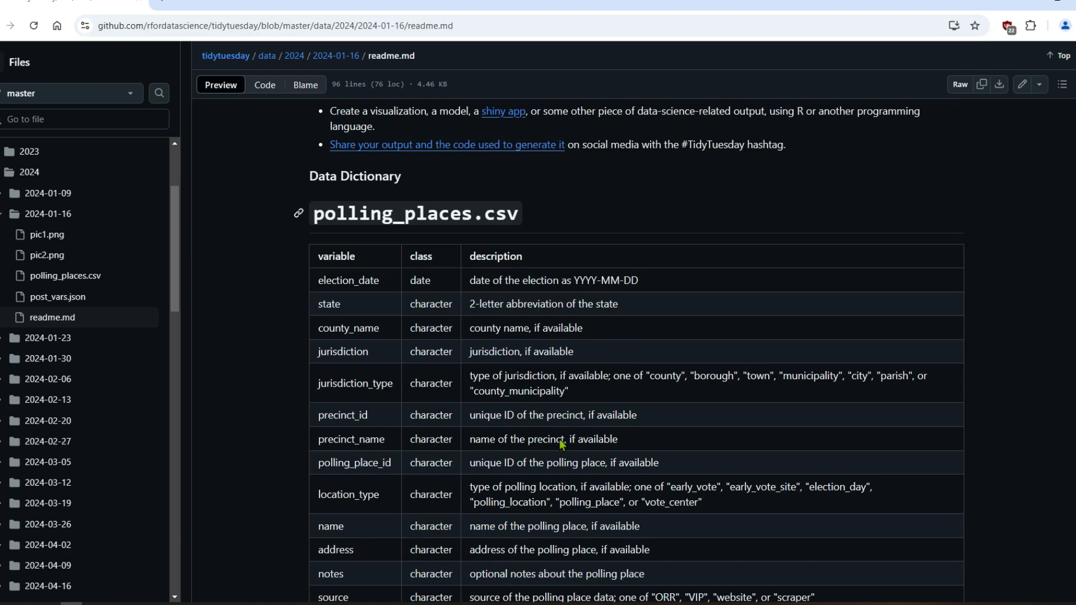
{"action": "left_click_drag", "start_coordinate": [313, 225], "coordinate": [511, 216]}
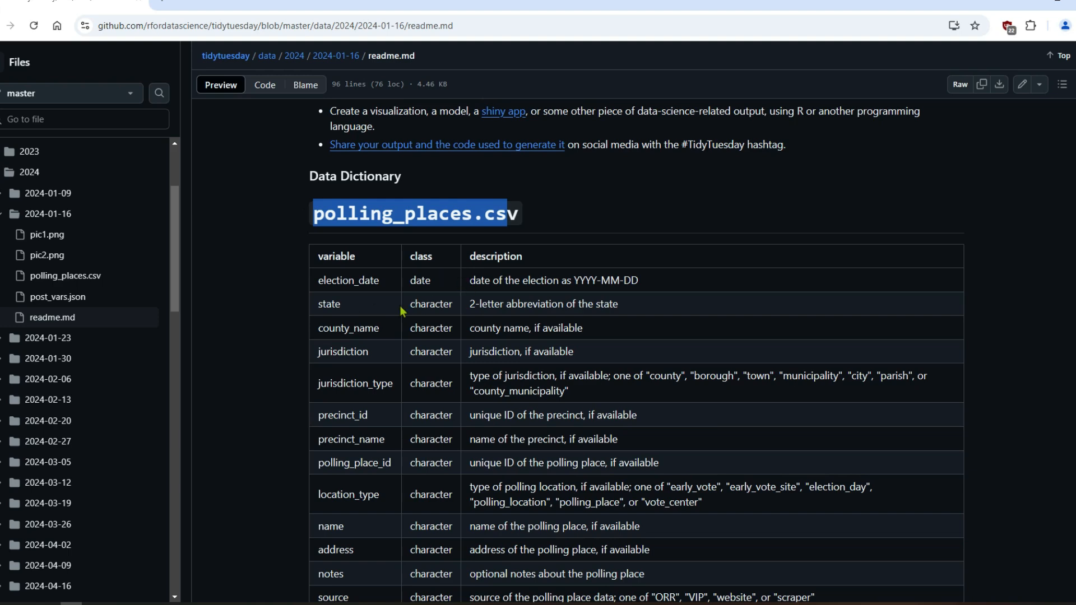
{"action": "scroll", "coordinate": [435, 379], "scroll_direction": "down", "scroll_amount": 4}
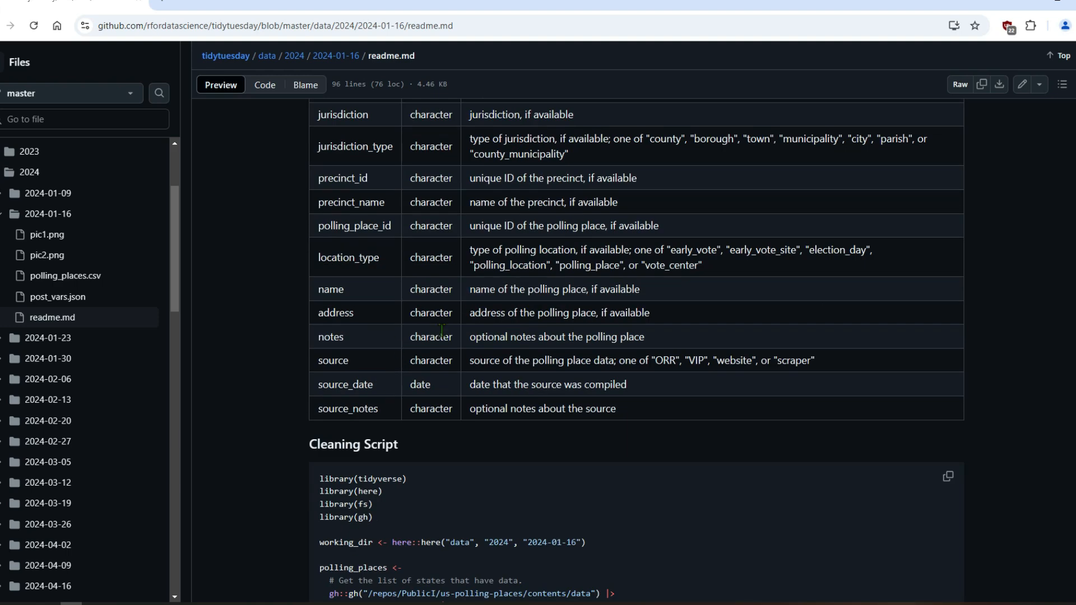
{"action": "scroll", "coordinate": [486, 248], "scroll_direction": "up", "scroll_amount": 4}
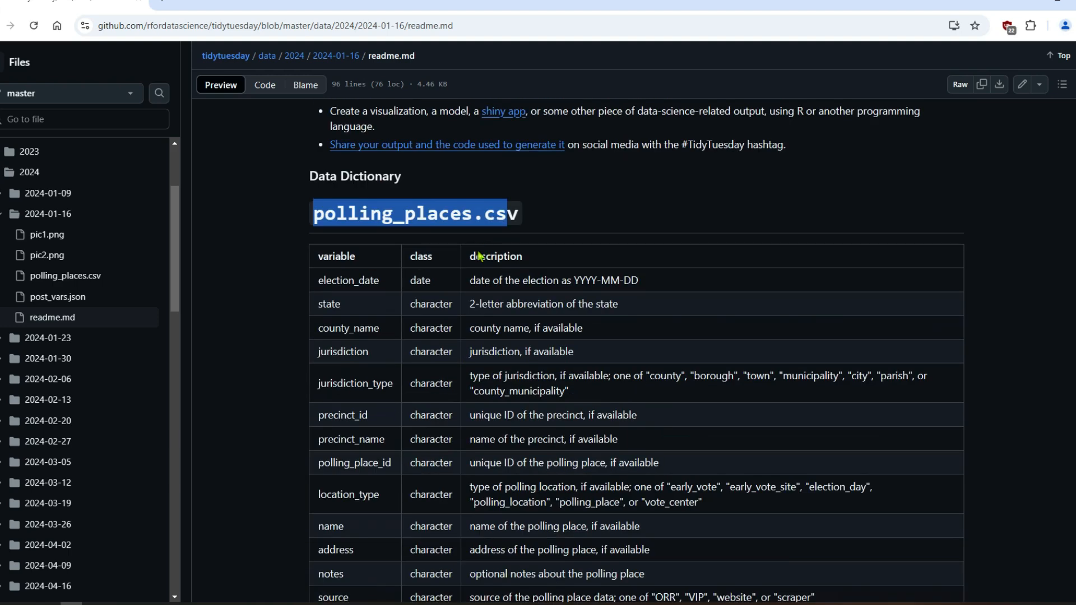
{"action": "right_click", "coordinate": [76, 278]}
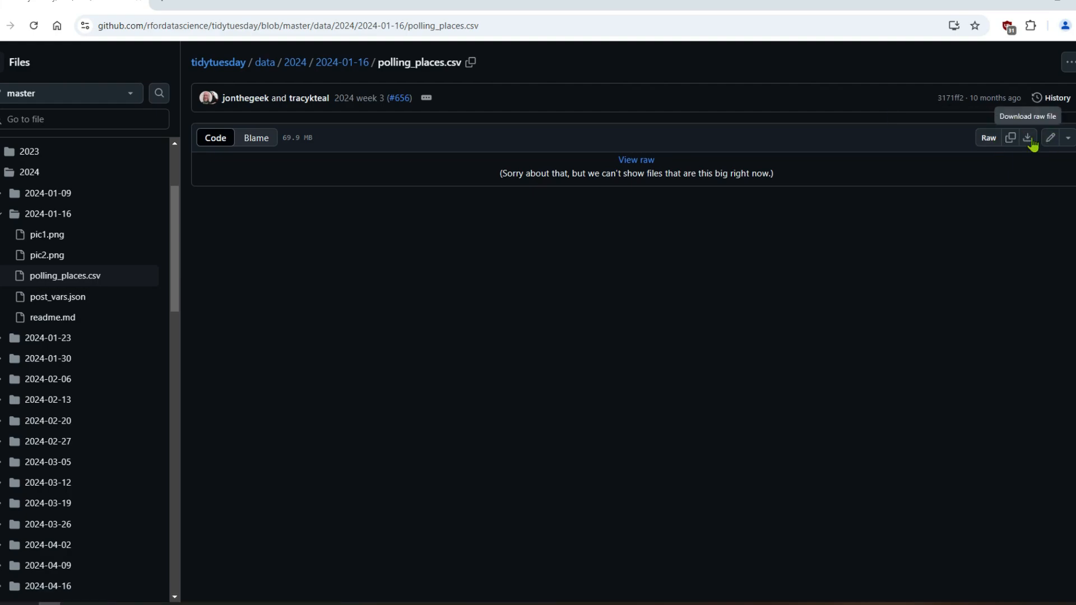
Switch to Power BI Desktop, import polling_places.csv as a data source, and open it in Power Query for transformation.
{"action": "left_click", "coordinate": [1041, 7]}
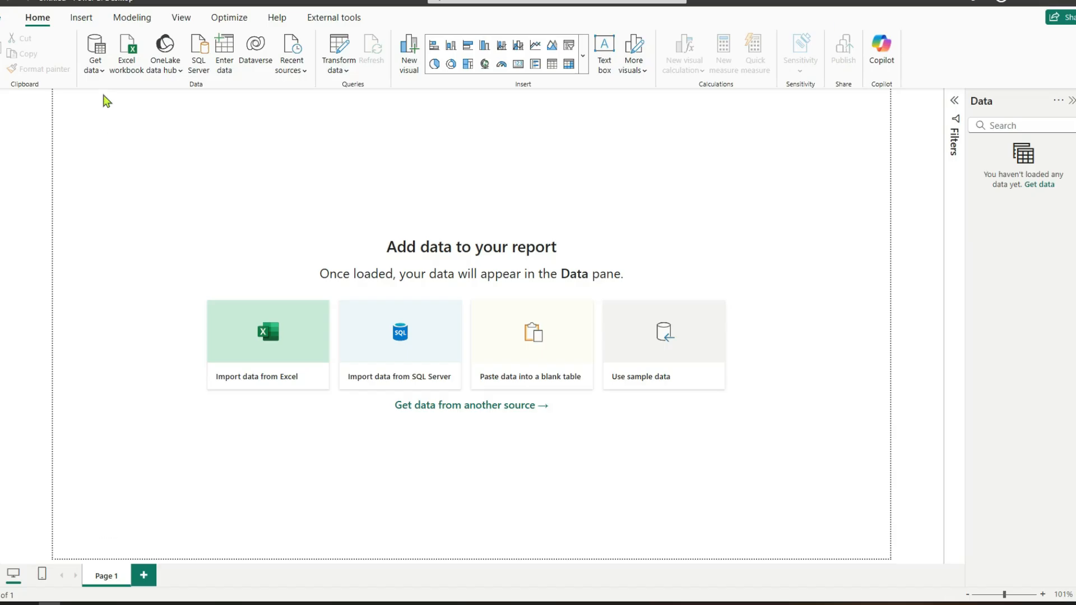
{"action": "left_click", "coordinate": [104, 72]}
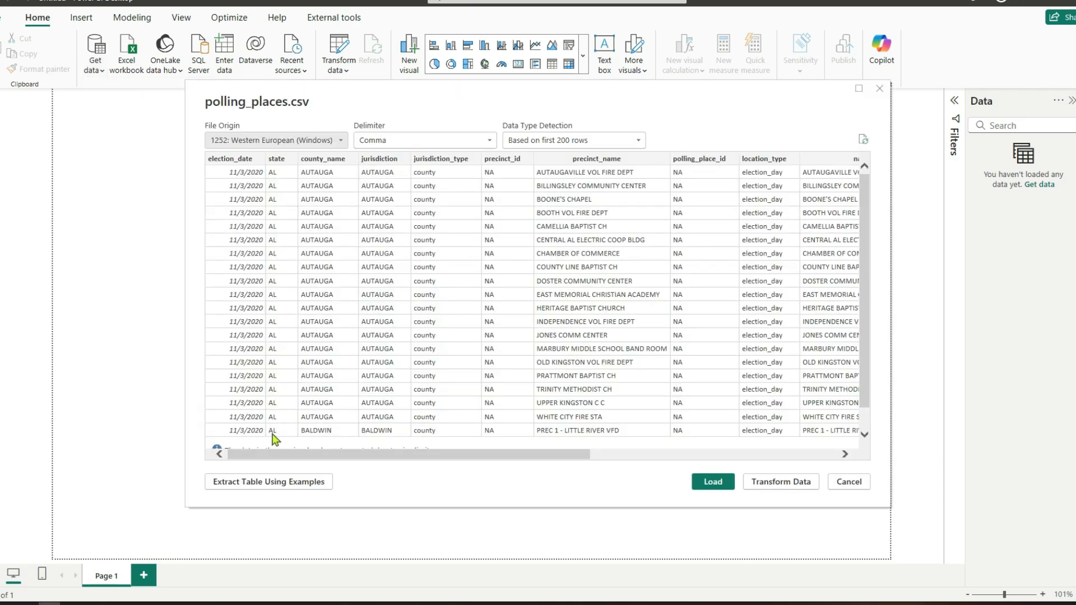
{"action": "left_click_drag", "start_coordinate": [280, 454], "coordinate": [247, 471]}
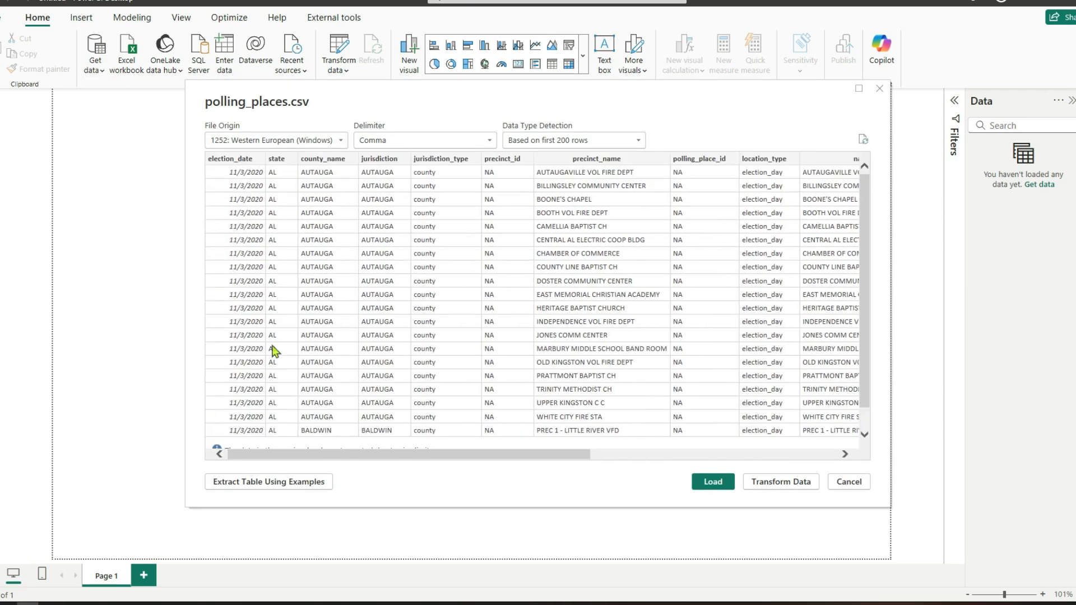
{"action": "left_click", "coordinate": [773, 483]}
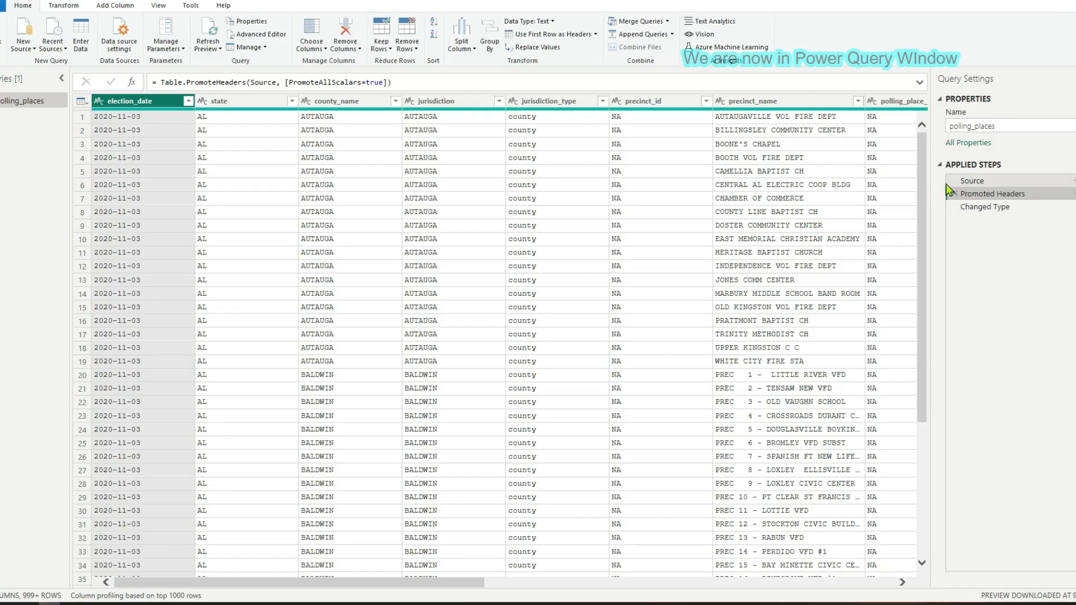
Insert a step after Promoted Headers that changes the election_date column's data type to Text.
{"action": "right_click", "coordinate": [975, 202]}
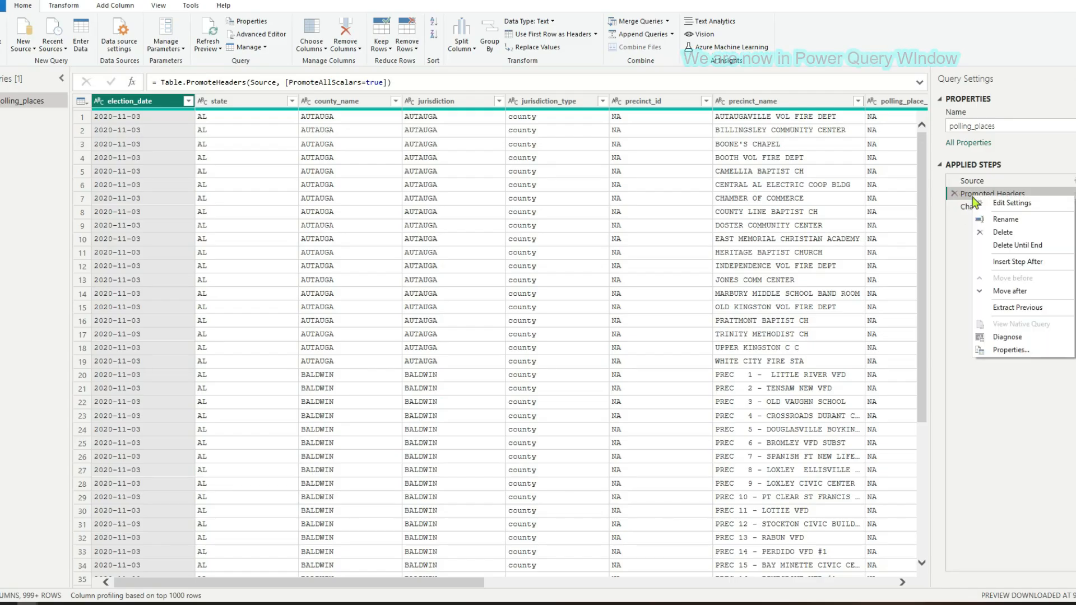
{"action": "left_click", "coordinate": [1025, 264]}
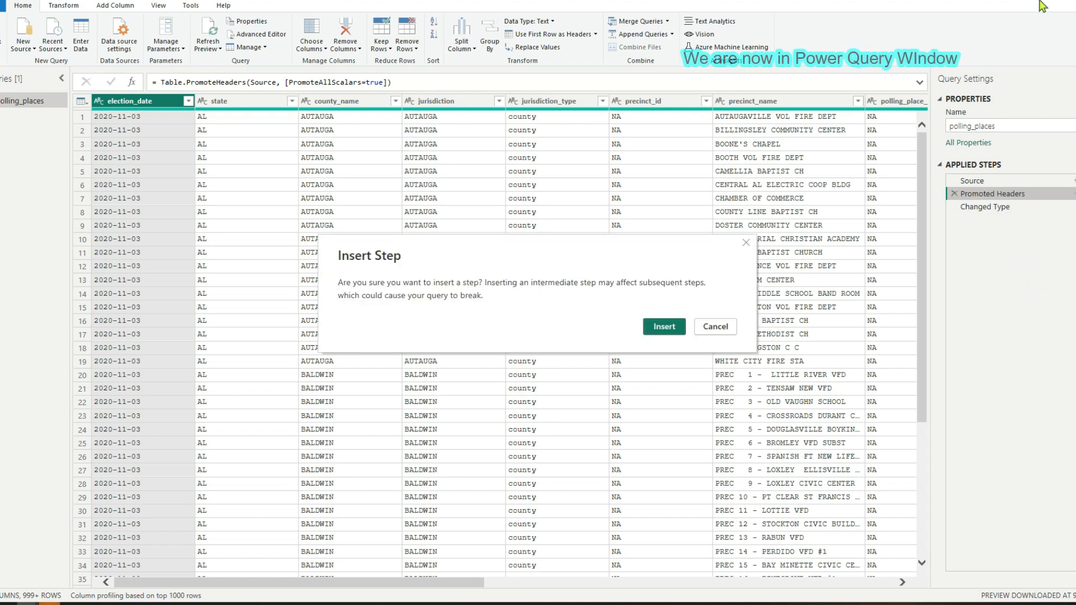
{"action": "left_click", "coordinate": [664, 327]}
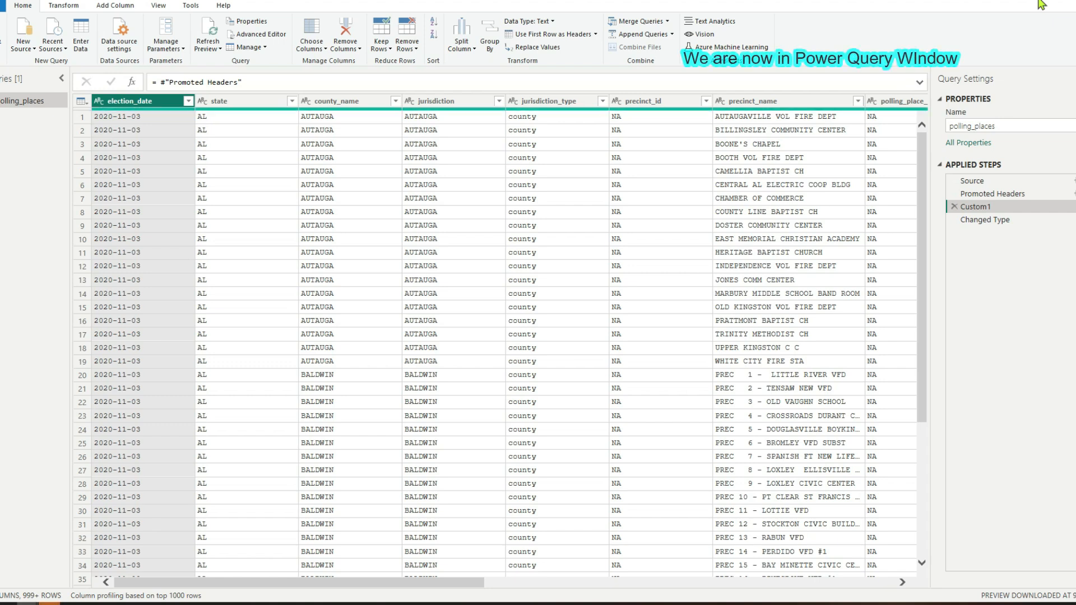
{"action": "left_click", "coordinate": [132, 102]}
{"action": "right_click", "coordinate": [132, 102]}
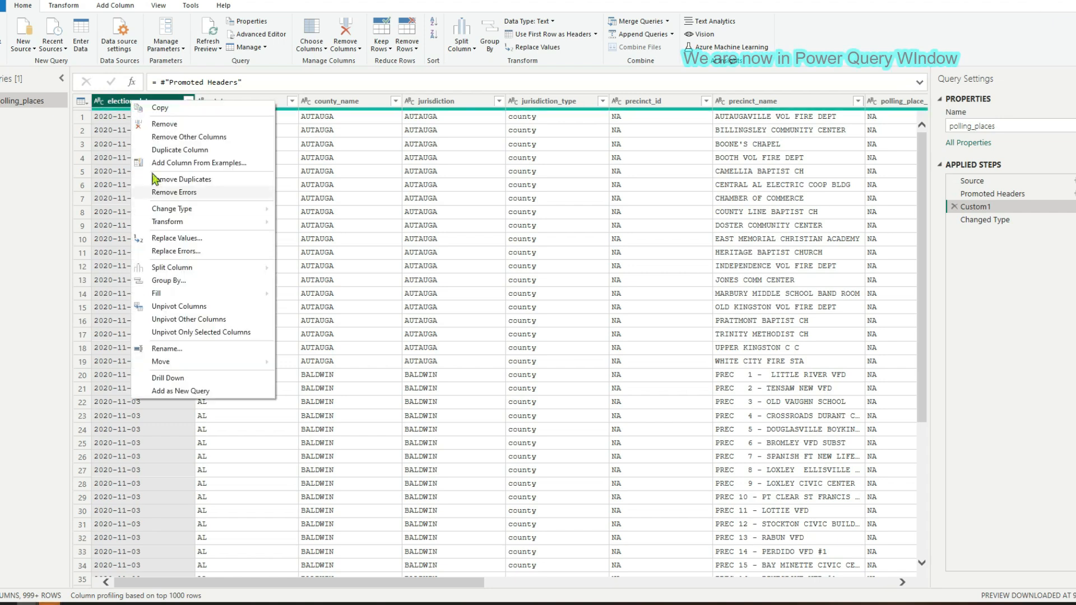
{"action": "mouse_move", "coordinate": [164, 214]}
{"action": "left_click", "coordinate": [305, 279]}
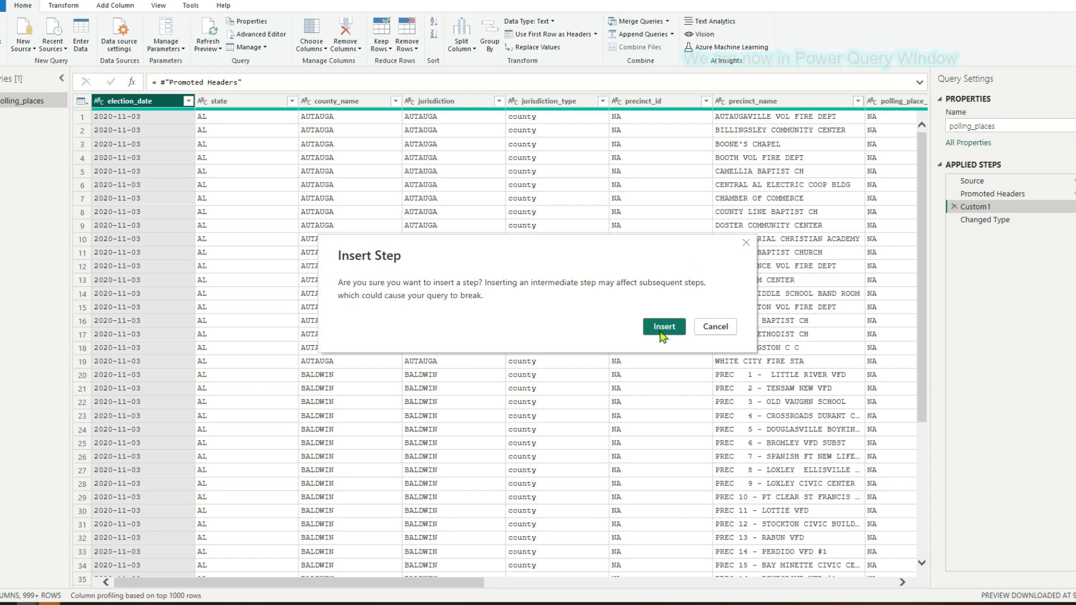
{"action": "left_click", "coordinate": [663, 329]}
In the election_date filter, exclude the blank entries and the four street-address entries listed before 2012-11-06.
{"action": "left_click", "coordinate": [188, 100]}
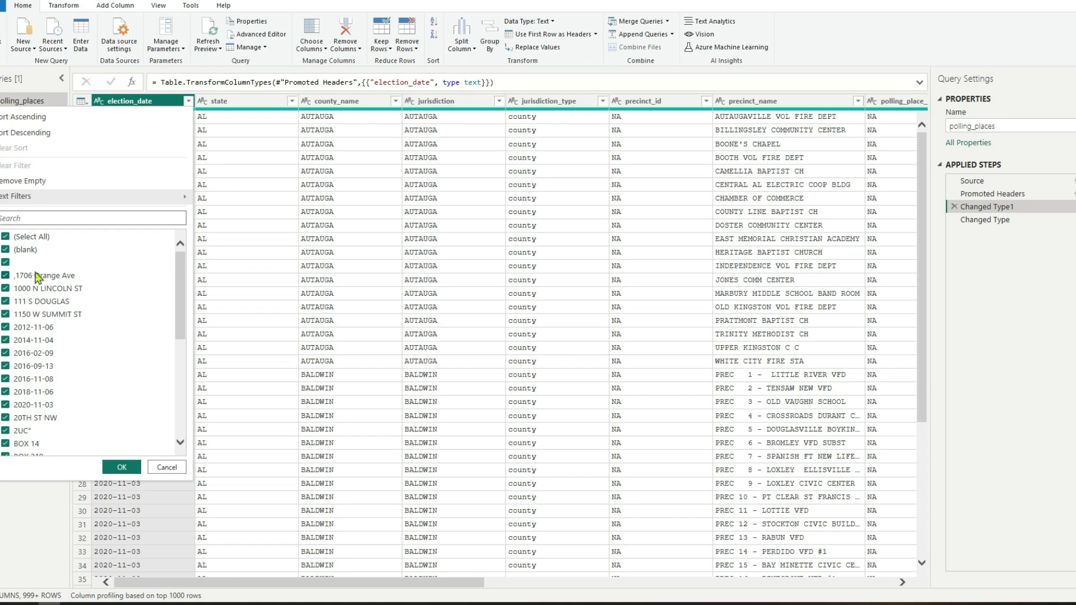
{"action": "left_click", "coordinate": [4, 250]}
{"action": "left_click", "coordinate": [4, 263]}
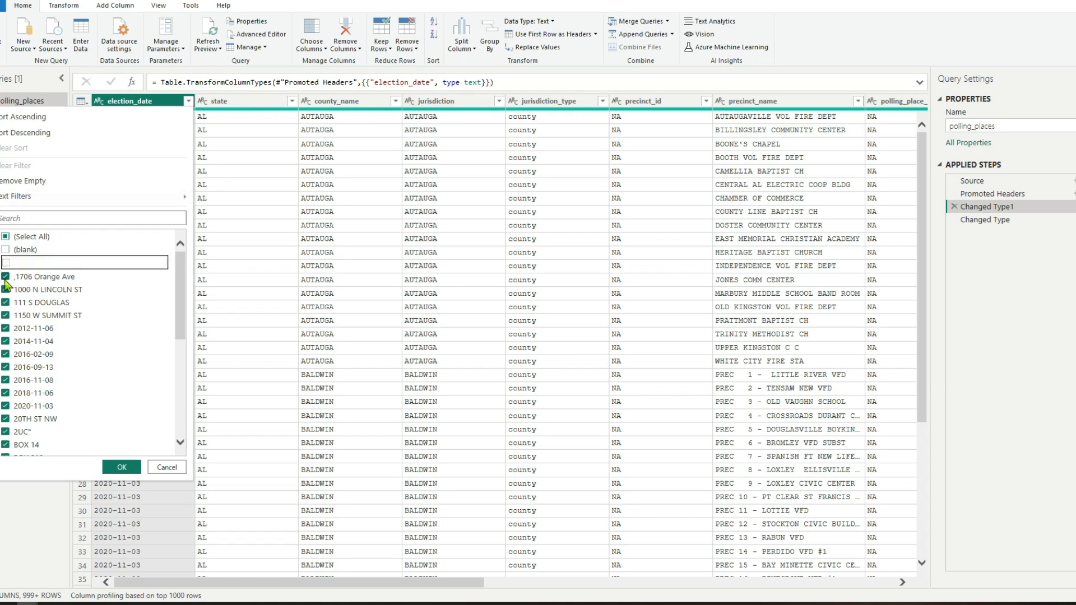
{"action": "left_click", "coordinate": [4, 275]}
{"action": "left_click", "coordinate": [4, 290]}
{"action": "left_click", "coordinate": [5, 303]}
{"action": "left_click", "coordinate": [5, 316]}
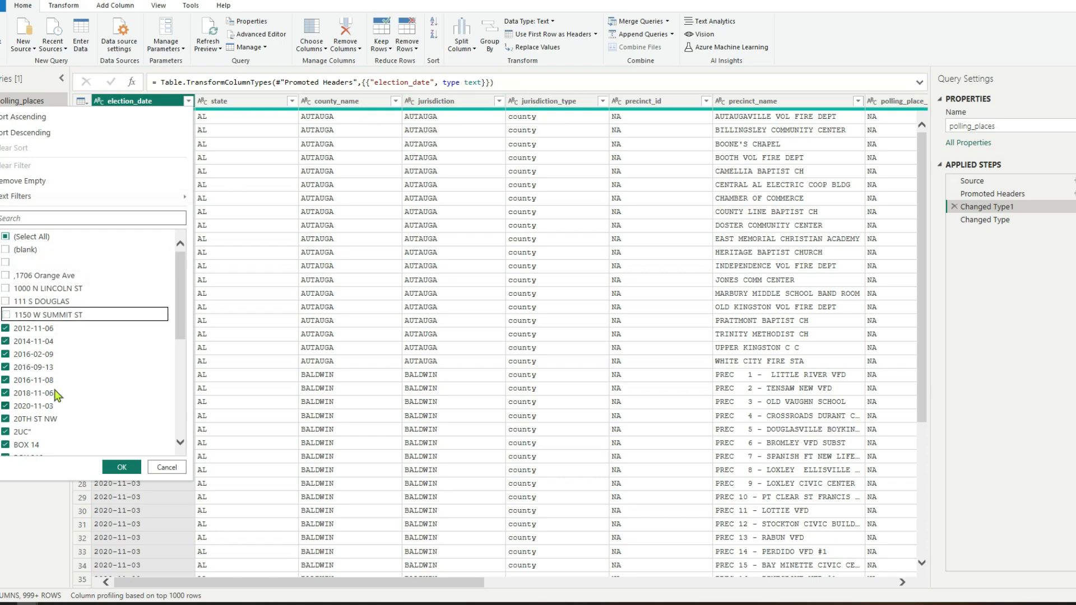
Exclude the non-date election_date entries listed after 2020-11-03, through Lksde Schl Gym".
{"action": "scroll", "coordinate": [144, 400], "scroll_direction": "down", "scroll_amount": 3}
{"action": "left_click", "coordinate": [5, 294]}
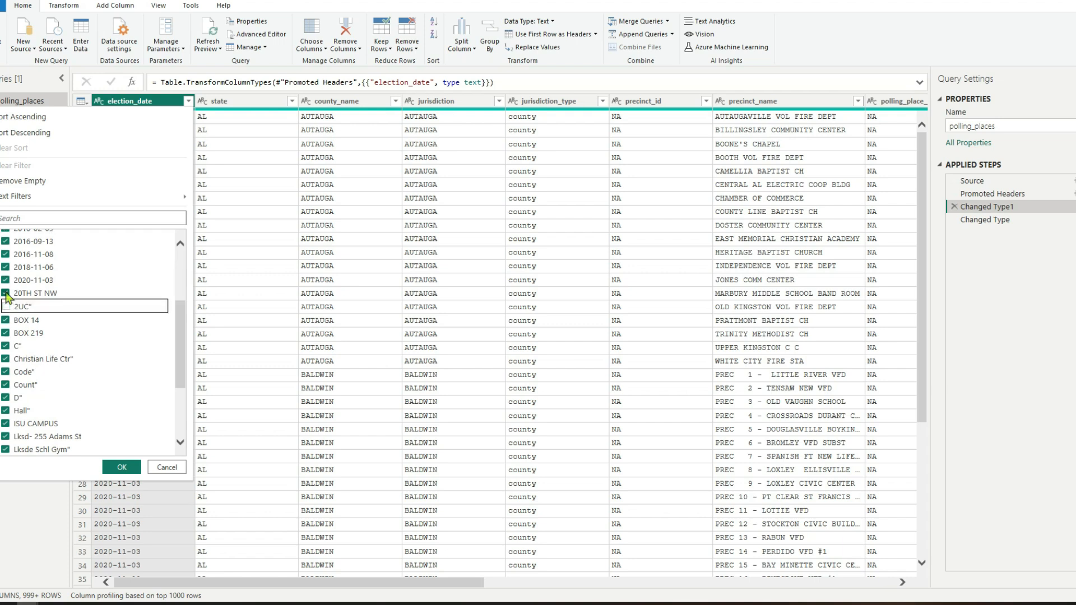
{"action": "left_click", "coordinate": [5, 306]}
{"action": "left_click", "coordinate": [5, 320]}
{"action": "left_click", "coordinate": [6, 332]}
{"action": "left_click", "coordinate": [5, 346]}
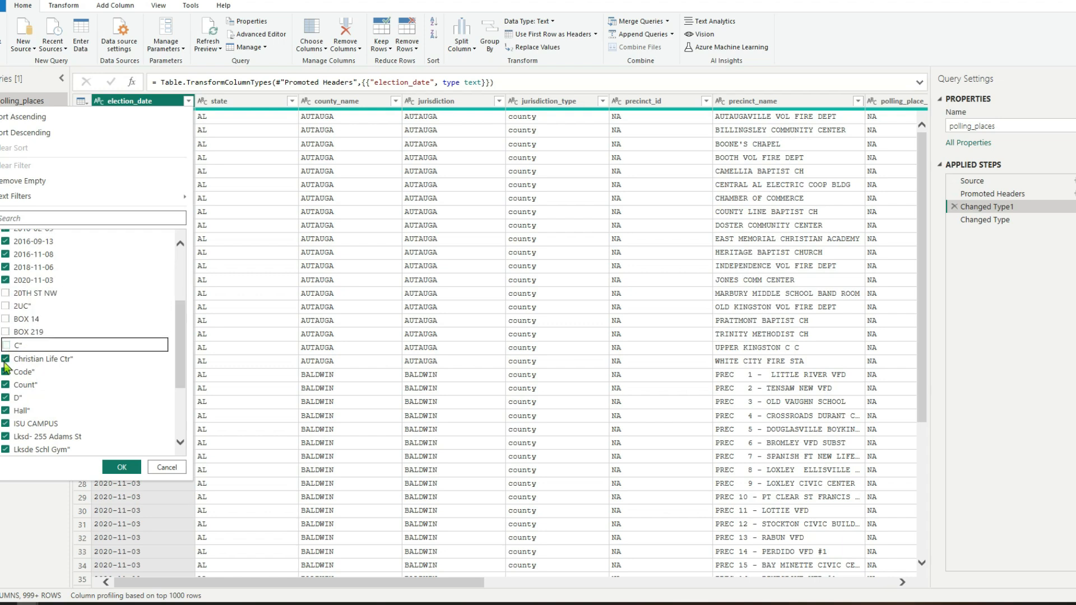
{"action": "left_click", "coordinate": [5, 359]}
{"action": "left_click", "coordinate": [5, 371]}
{"action": "left_click", "coordinate": [6, 384]}
{"action": "left_click", "coordinate": [5, 398]}
{"action": "left_click", "coordinate": [5, 410]}
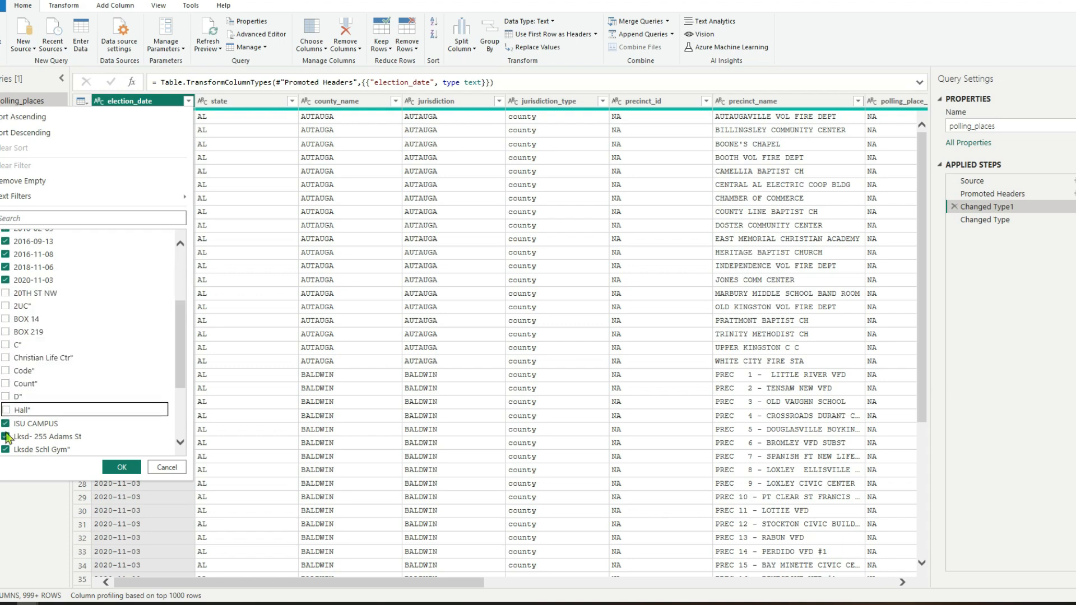
{"action": "left_click", "coordinate": [5, 423]}
{"action": "left_click", "coordinate": [5, 436]}
{"action": "left_click", "coordinate": [5, 450]}
Exclude the remaining non-date election_date entries from N" through Voter and apply the filter so only the date values are kept.
{"action": "left_click_drag", "start_coordinate": [183, 355], "coordinate": [183, 356]}
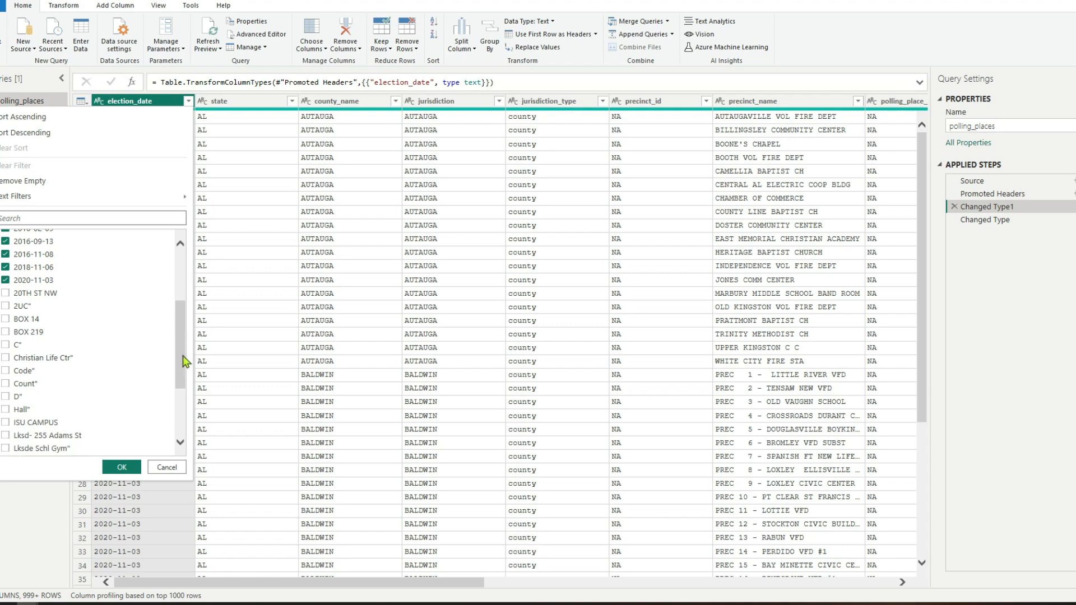
{"action": "scroll", "coordinate": [186, 403], "scroll_direction": "down", "scroll_amount": 3}
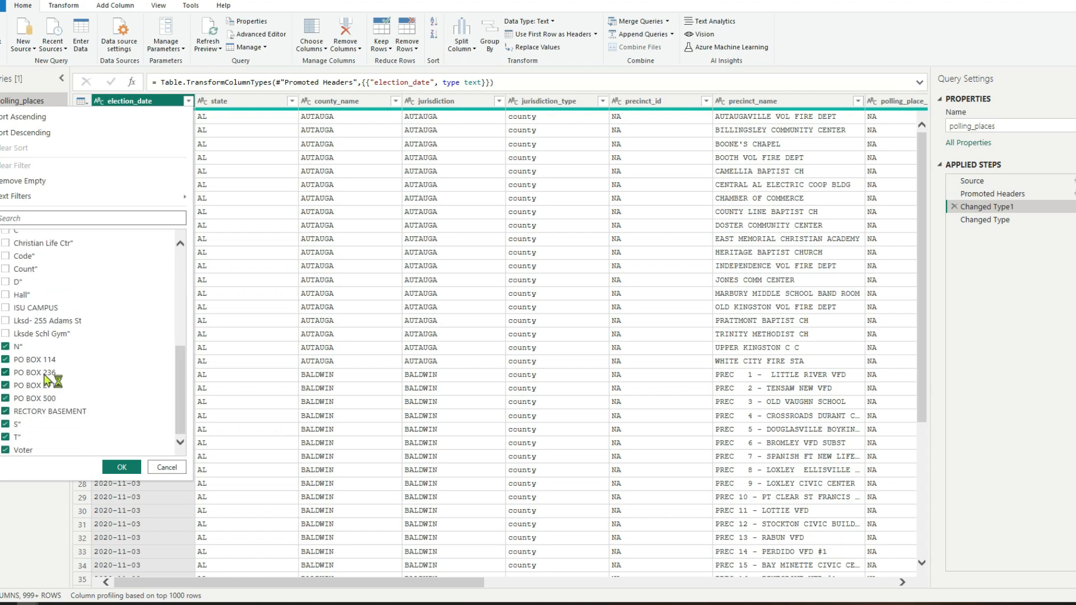
{"action": "left_click", "coordinate": [5, 347]}
{"action": "left_click", "coordinate": [5, 359]}
{"action": "left_click", "coordinate": [5, 372]}
{"action": "left_click", "coordinate": [5, 385]}
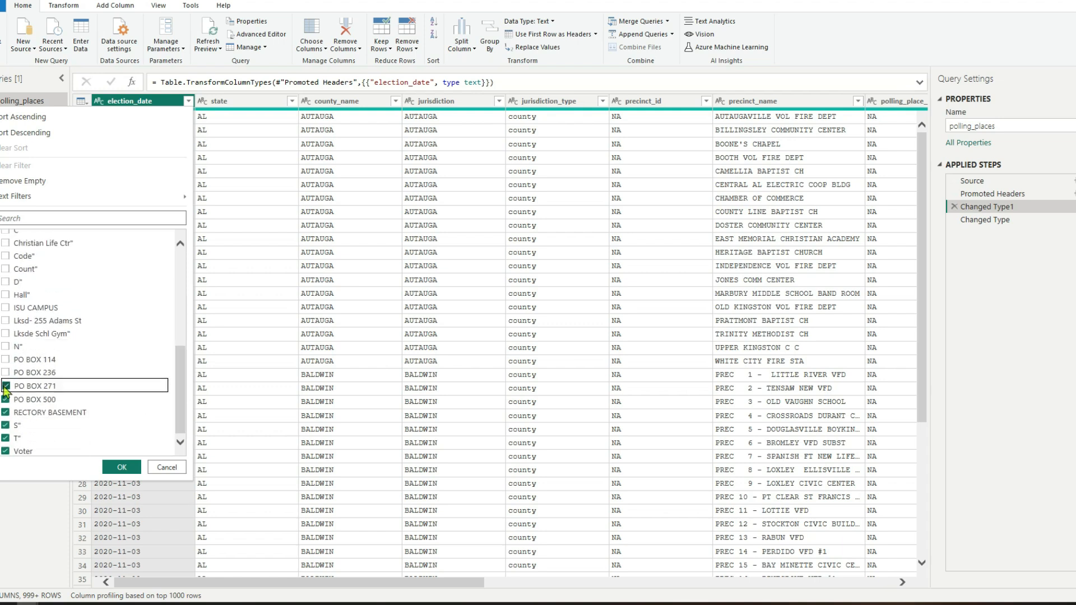
{"action": "left_click", "coordinate": [5, 399]}
{"action": "left_click", "coordinate": [5, 412]}
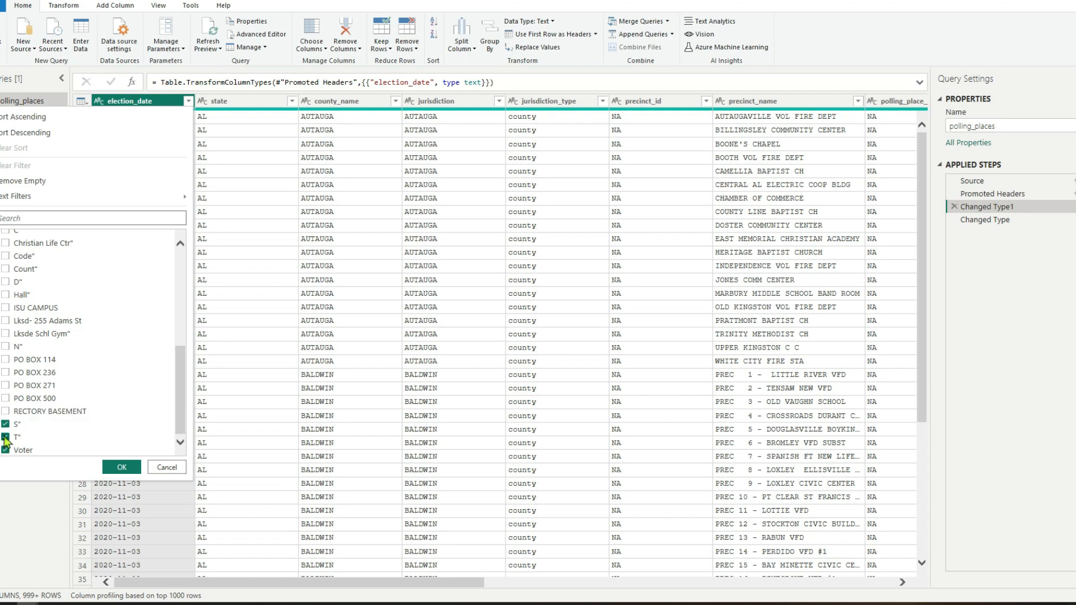
{"action": "left_click", "coordinate": [6, 437]}
{"action": "left_click", "coordinate": [5, 424]}
{"action": "left_click", "coordinate": [5, 449]}
{"action": "left_click_drag", "start_coordinate": [184, 390], "coordinate": [186, 432]}
{"action": "left_click", "coordinate": [129, 469]}
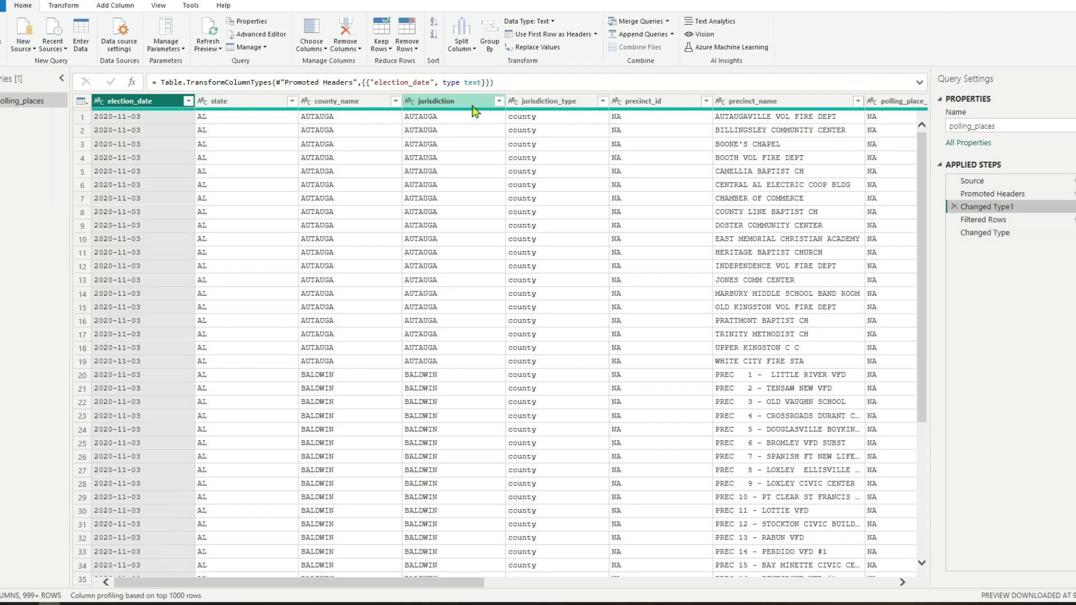
Review the Changed Type1 formula's text type and all the election_date conditions of the Filtered Rows step, leaving them as they are.
{"action": "left_click", "coordinate": [465, 82]}
{"action": "left_click_drag", "start_coordinate": [465, 83], "coordinate": [477, 83]}
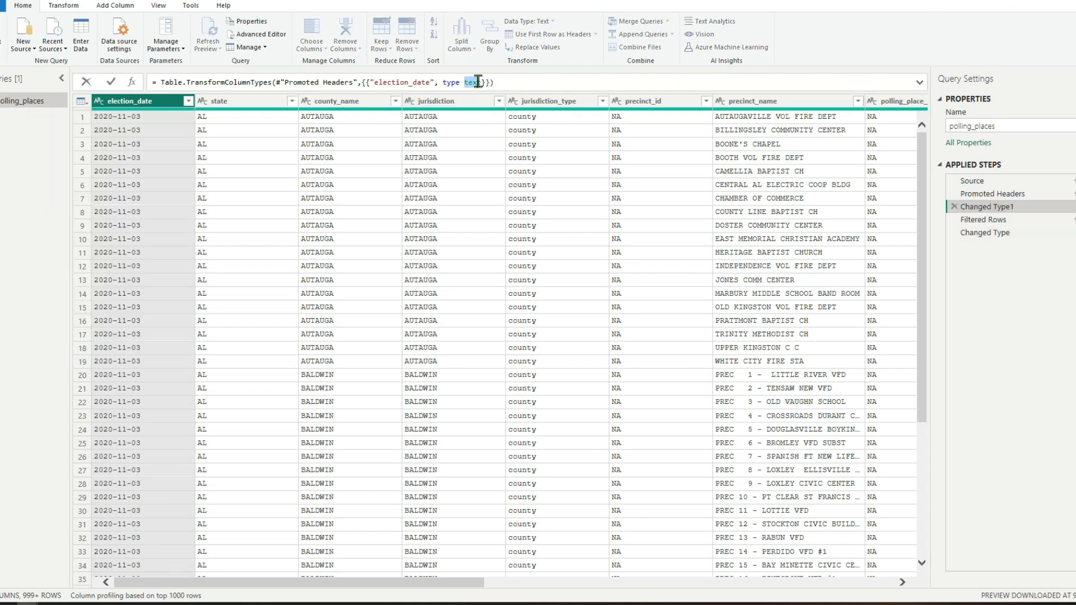
{"action": "left_click", "coordinate": [968, 221]}
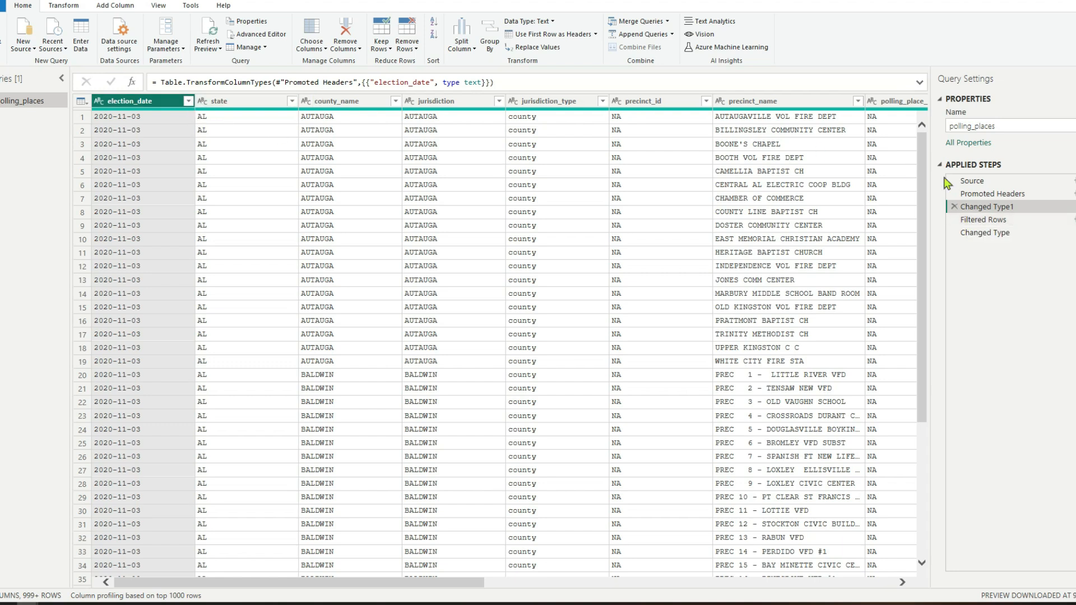
{"action": "left_click", "coordinate": [1070, 221]}
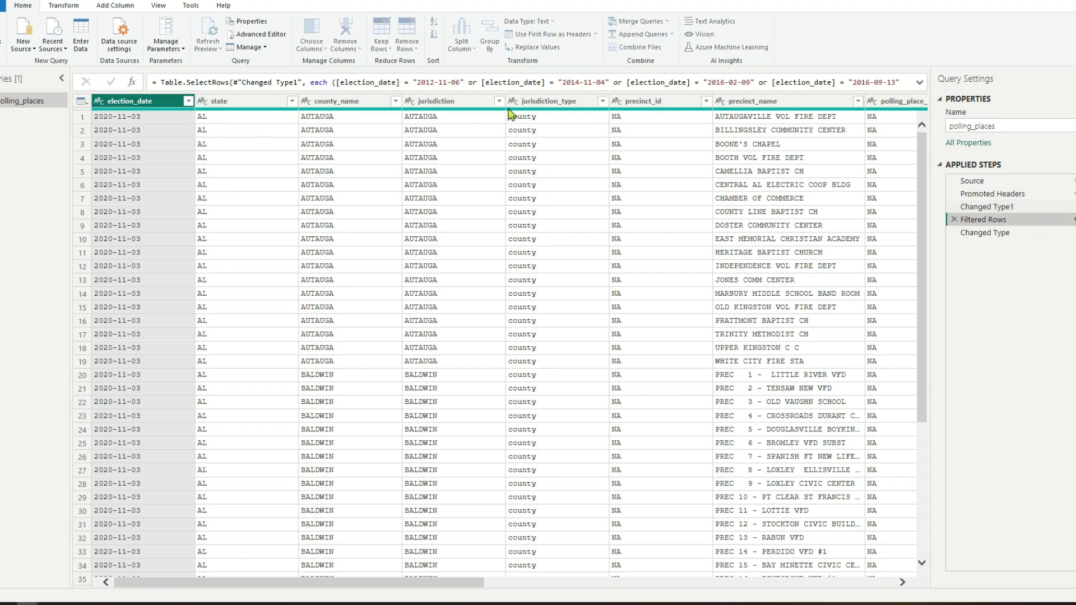
{"action": "left_click", "coordinate": [188, 101]}
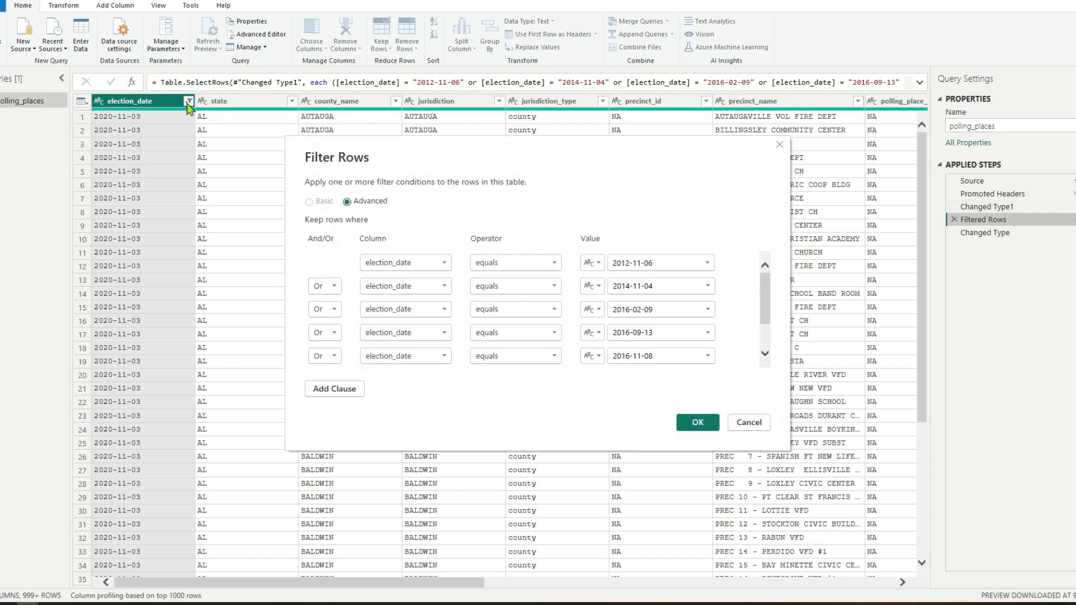
{"action": "left_click_drag", "start_coordinate": [765, 284], "coordinate": [768, 351]}
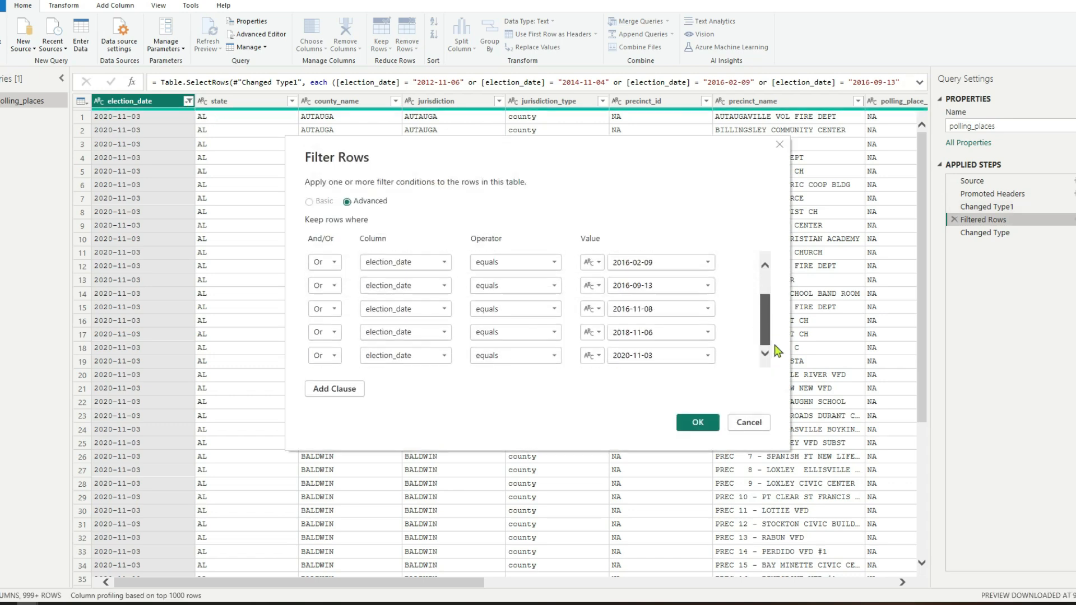
{"action": "left_click", "coordinate": [749, 422]}
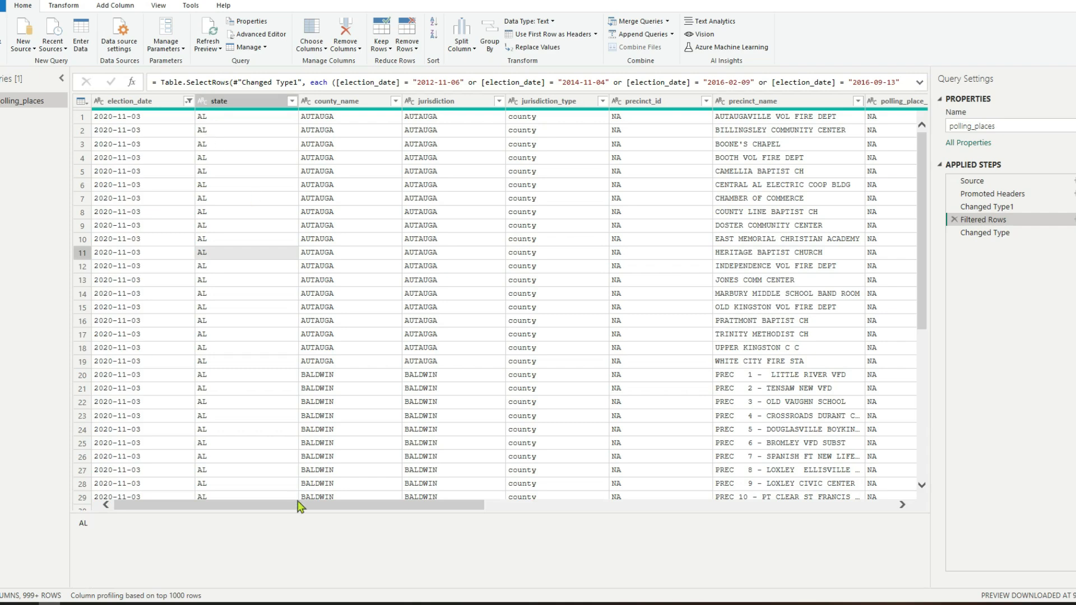
Check the full list of state filter values and look through the columns from jurisdiction_type to name.
{"action": "left_click_drag", "start_coordinate": [301, 506], "coordinate": [196, 506]}
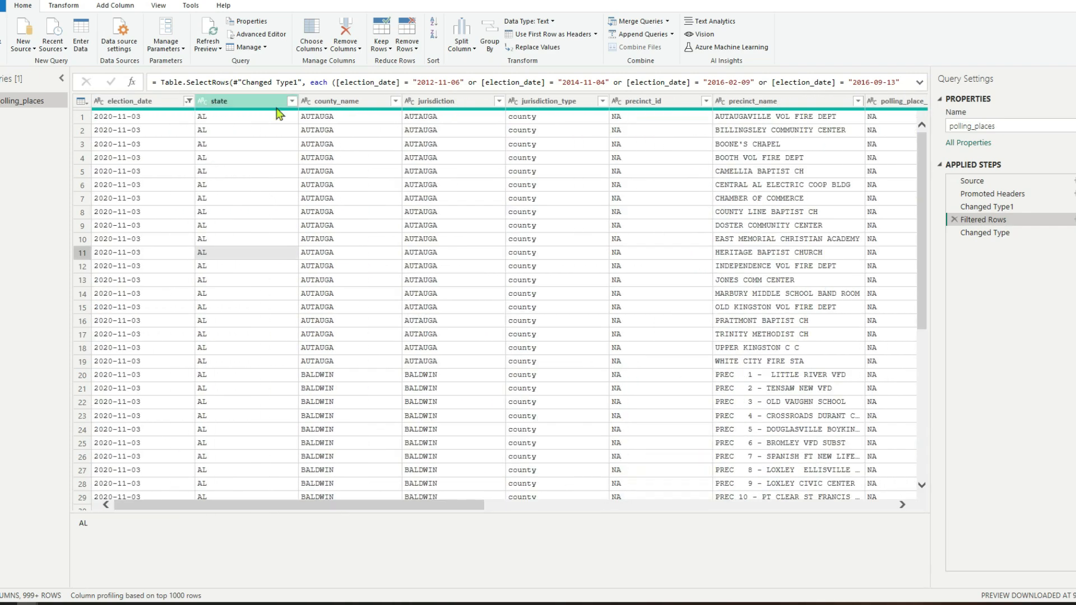
{"action": "left_click", "coordinate": [291, 100]}
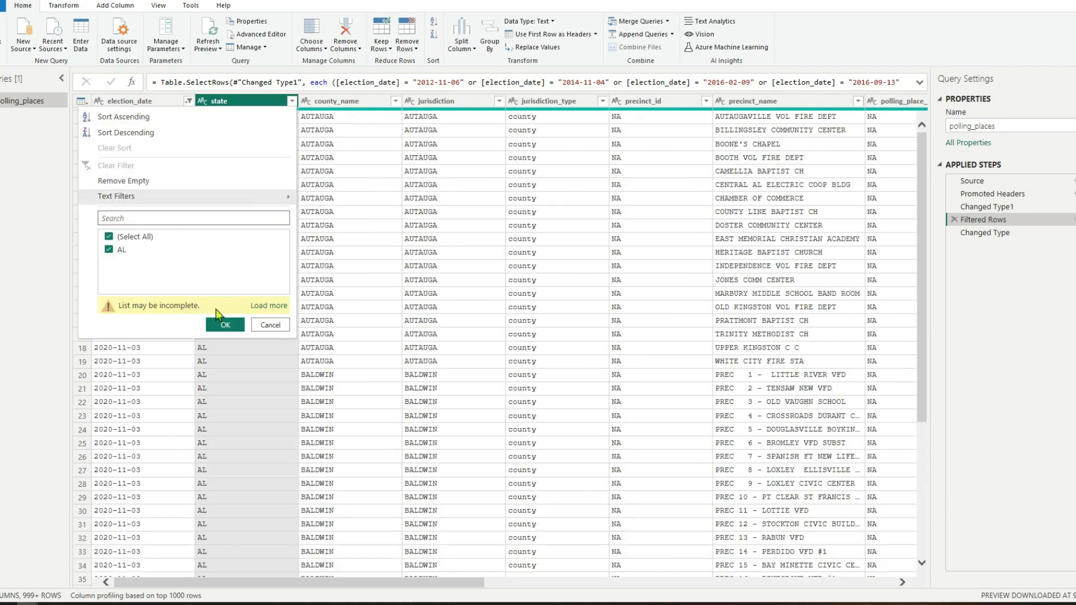
{"action": "left_click", "coordinate": [269, 305]}
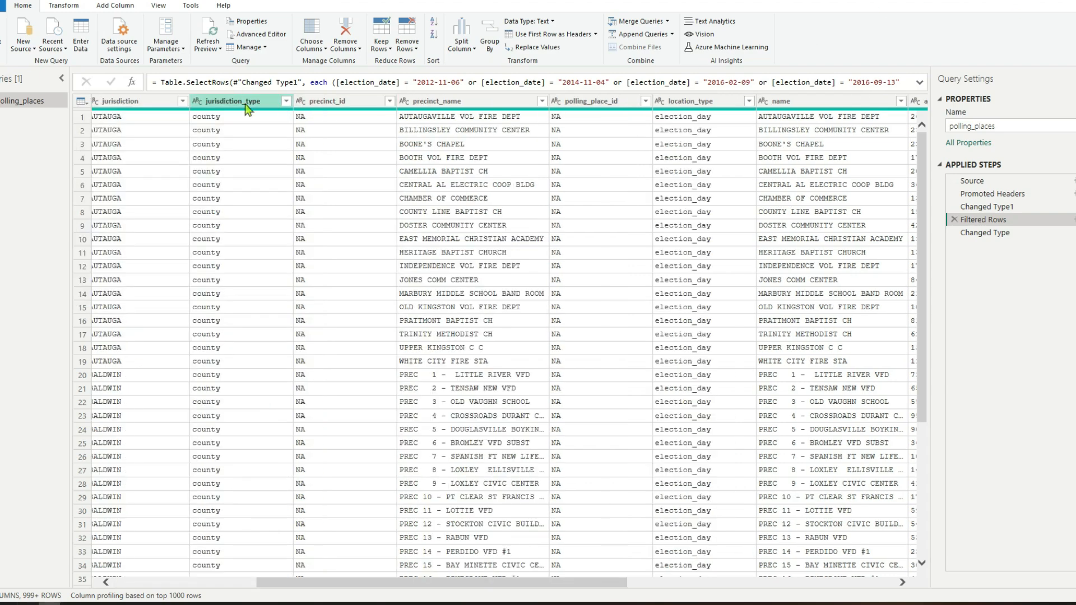
{"action": "left_click", "coordinate": [245, 105]}
{"action": "left_click", "coordinate": [324, 103]}
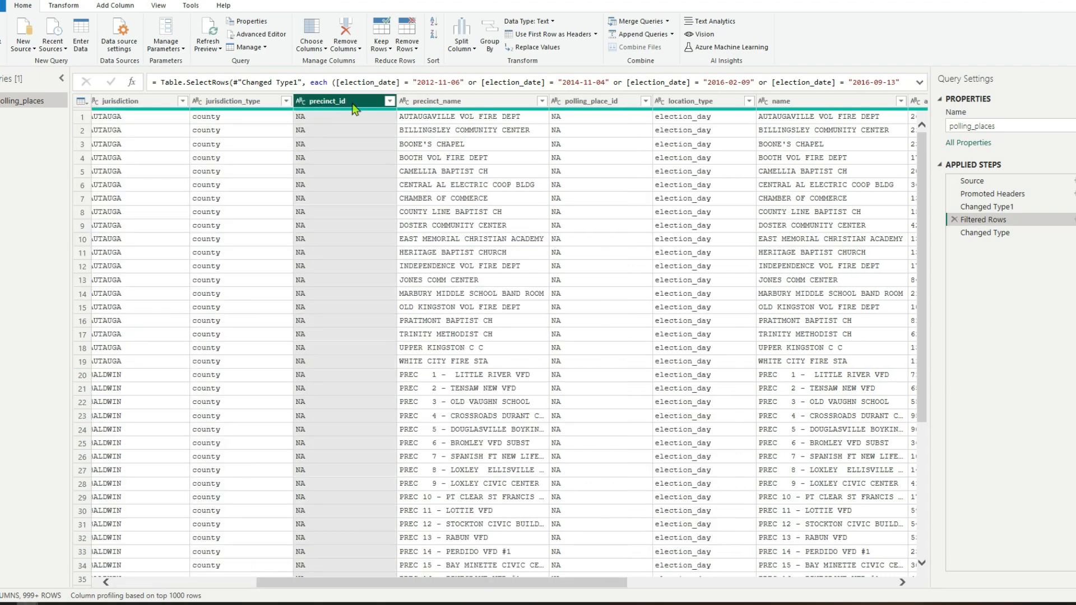
{"action": "left_click", "coordinate": [404, 100]}
{"action": "left_click", "coordinate": [597, 100]}
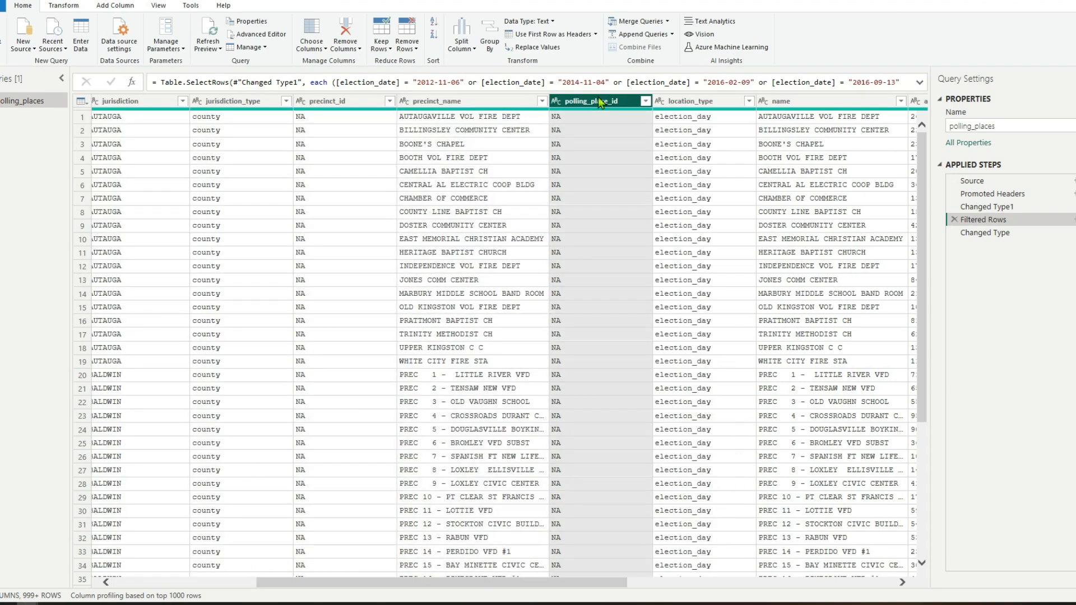
{"action": "left_click", "coordinate": [690, 102]}
{"action": "left_click", "coordinate": [782, 102]}
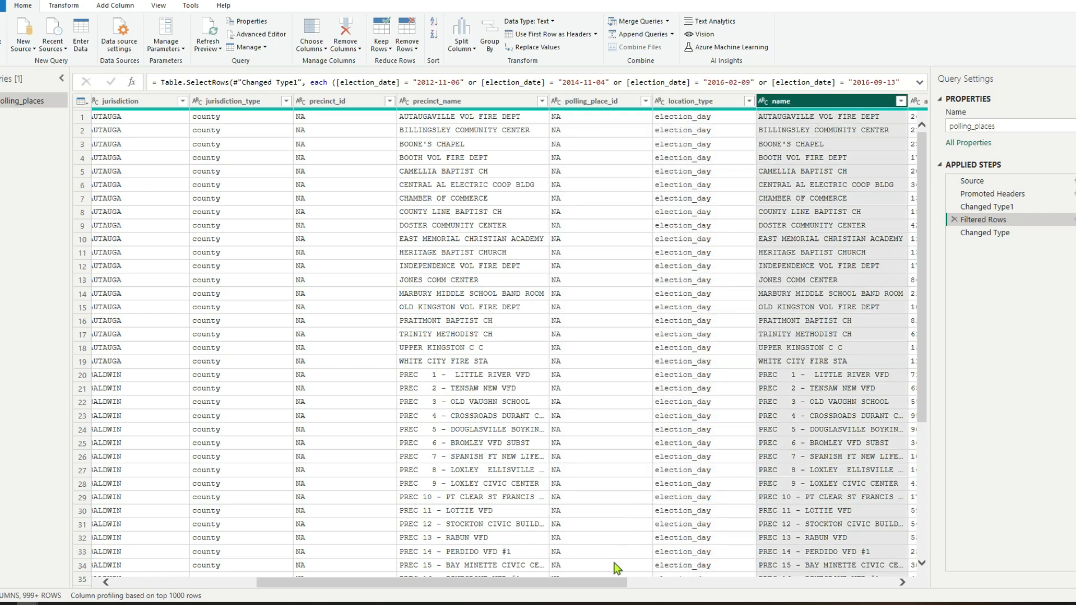
{"action": "scroll", "coordinate": [616, 568], "scroll_direction": "right", "scroll_amount": 5}
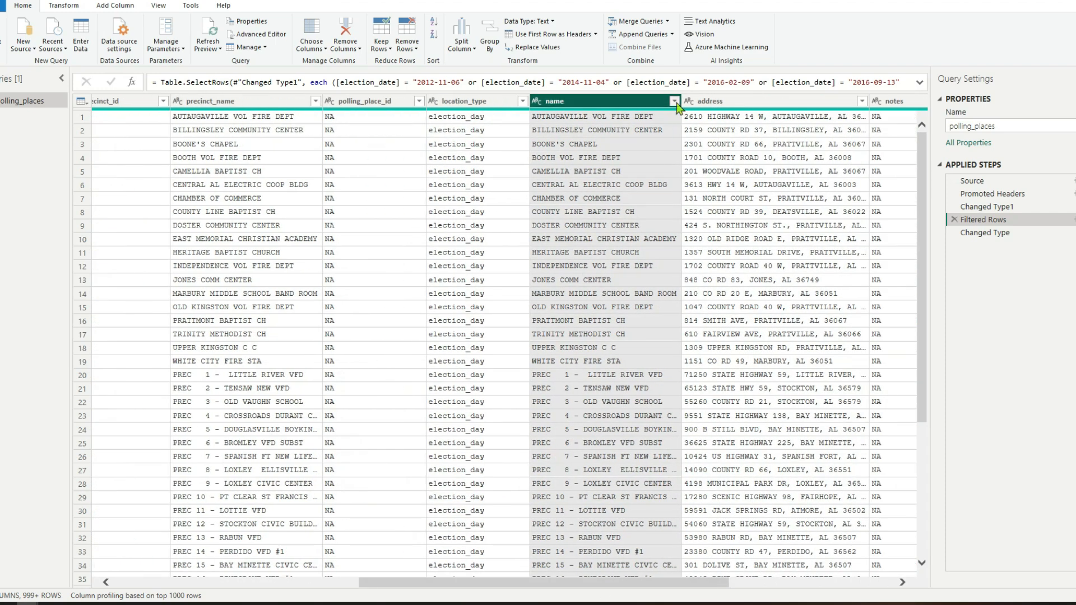
Examine the place names in the name column, both in its filter list and in the data rows, for recurring venue types.
{"action": "left_click", "coordinate": [674, 102]}
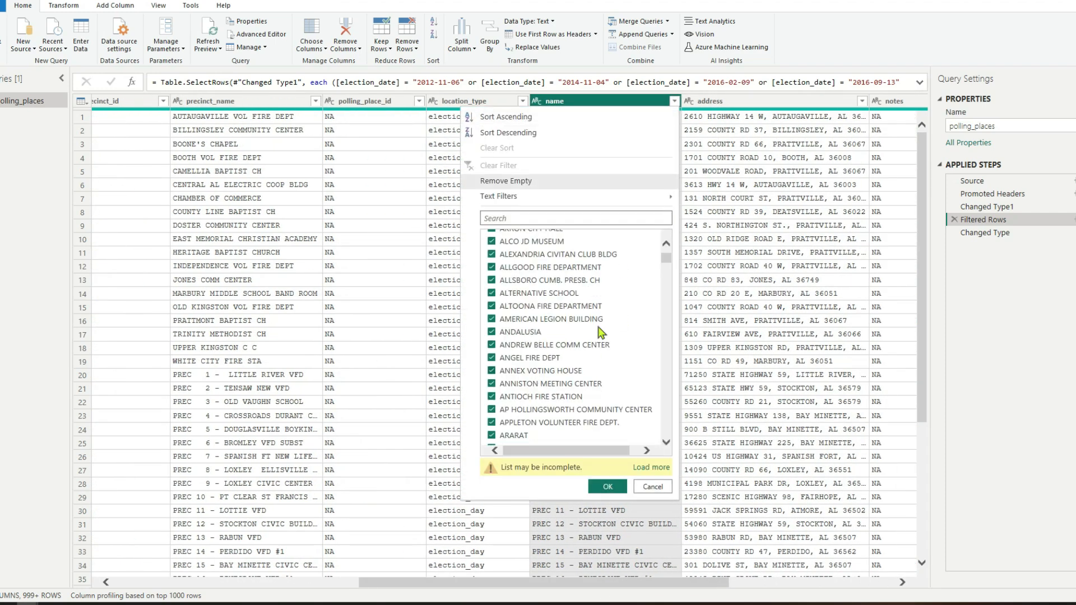
{"action": "scroll", "coordinate": [572, 370], "scroll_direction": "down", "scroll_amount": 3}
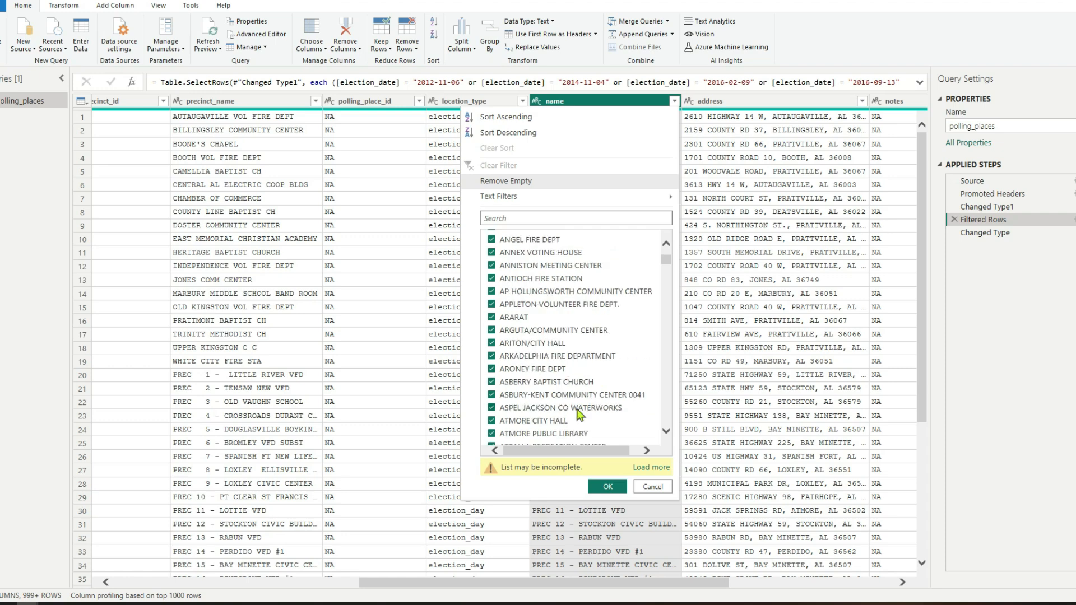
{"action": "scroll", "coordinate": [560, 434], "scroll_direction": "down", "scroll_amount": 3}
{"action": "scroll", "coordinate": [560, 435], "scroll_direction": "down", "scroll_amount": 5}
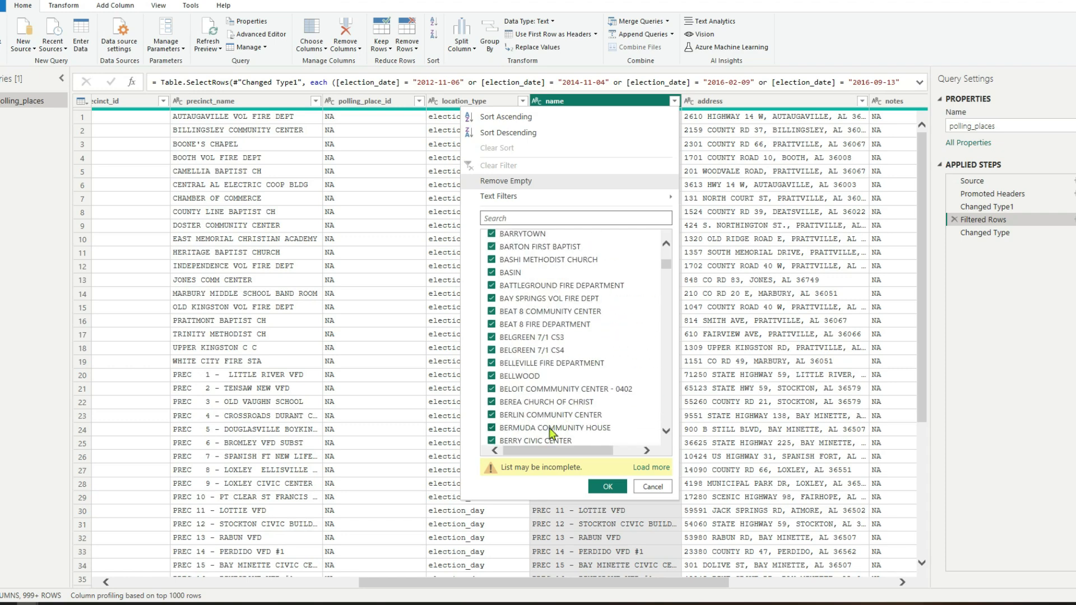
{"action": "scroll", "coordinate": [550, 432], "scroll_direction": "down", "scroll_amount": 6}
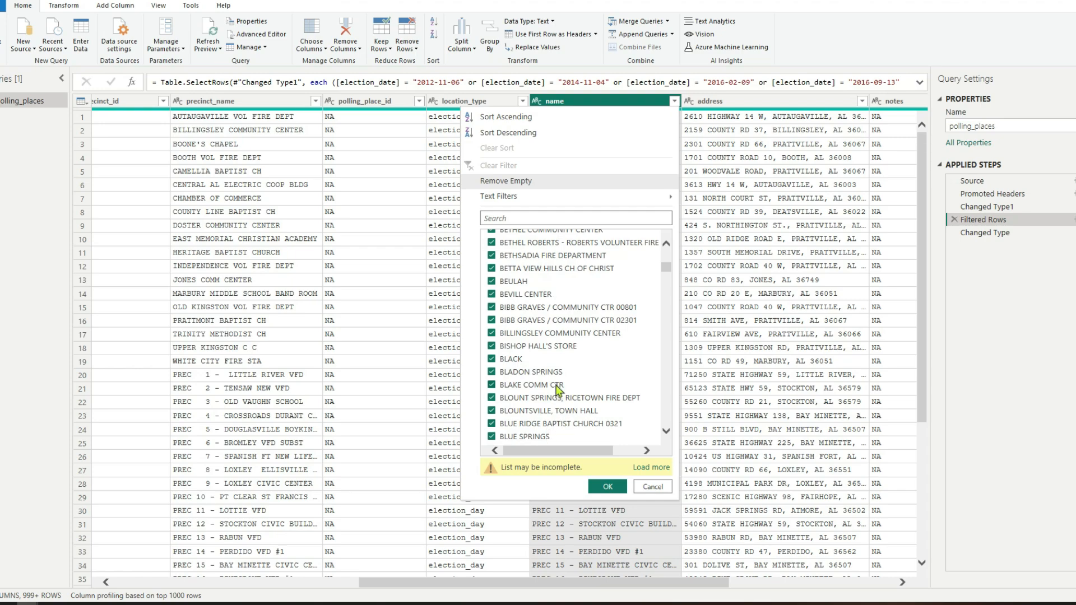
{"action": "left_click", "coordinate": [651, 487]}
{"action": "scroll", "coordinate": [625, 264], "scroll_direction": "down", "scroll_amount": 5}
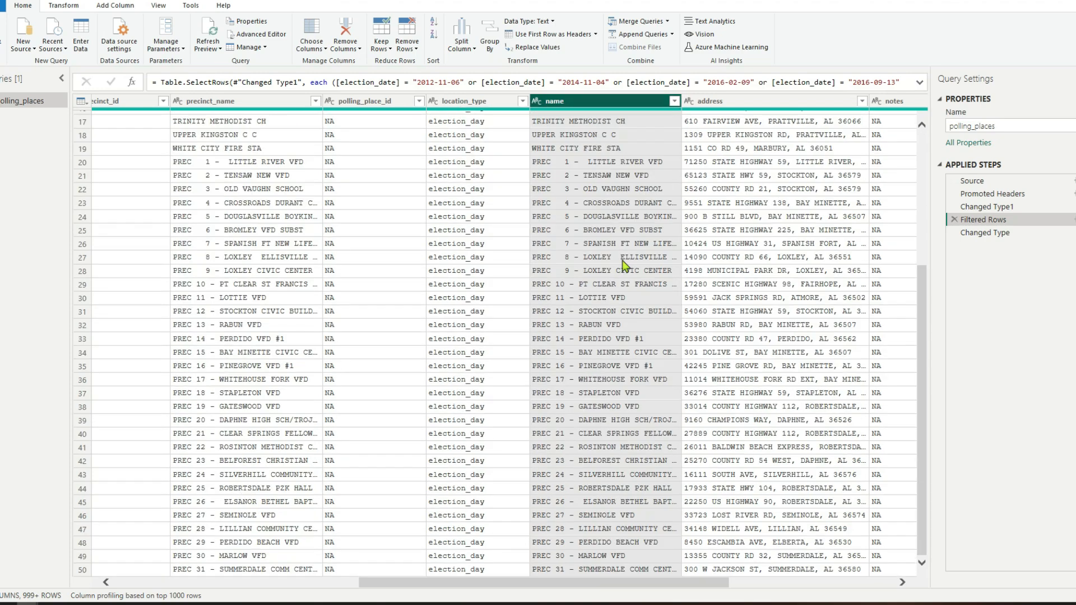
{"action": "scroll", "coordinate": [624, 264], "scroll_direction": "down", "scroll_amount": 12}
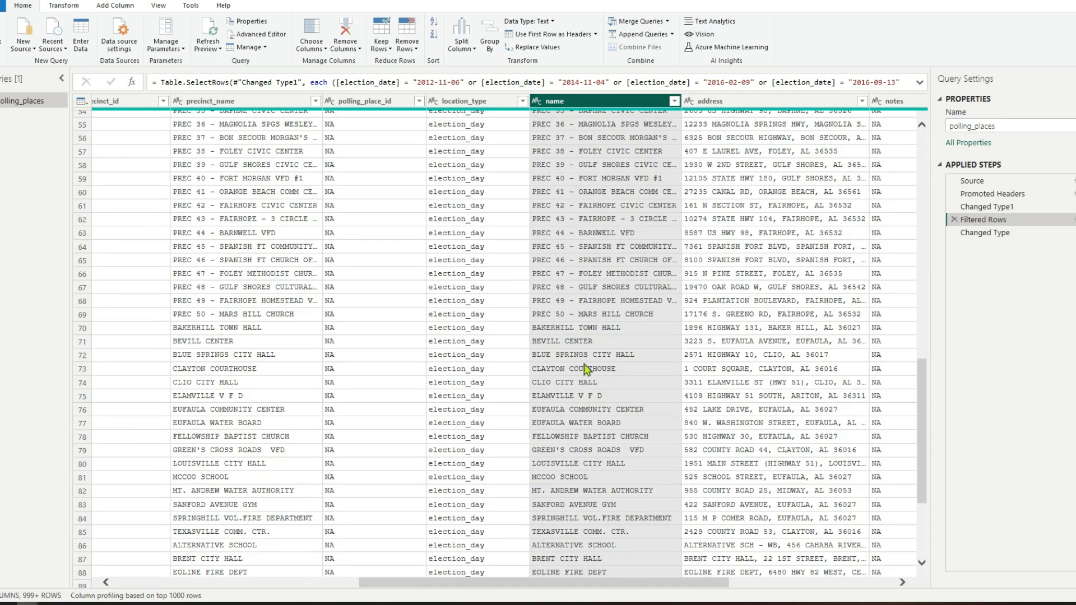
{"action": "scroll", "coordinate": [588, 370], "scroll_direction": "up", "scroll_amount": 12}
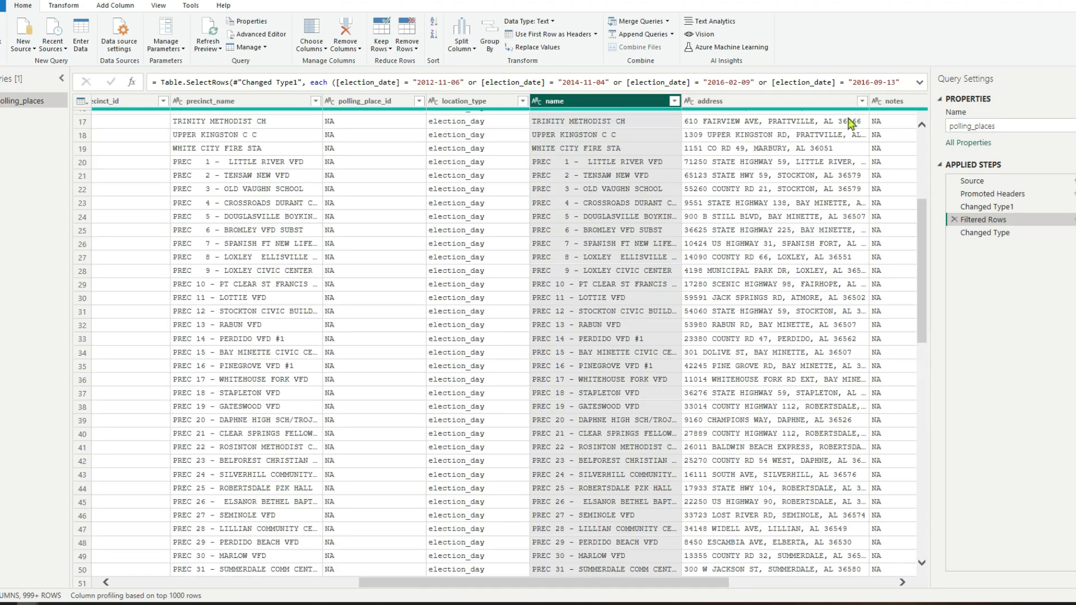
{"action": "left_click", "coordinate": [114, 6]}
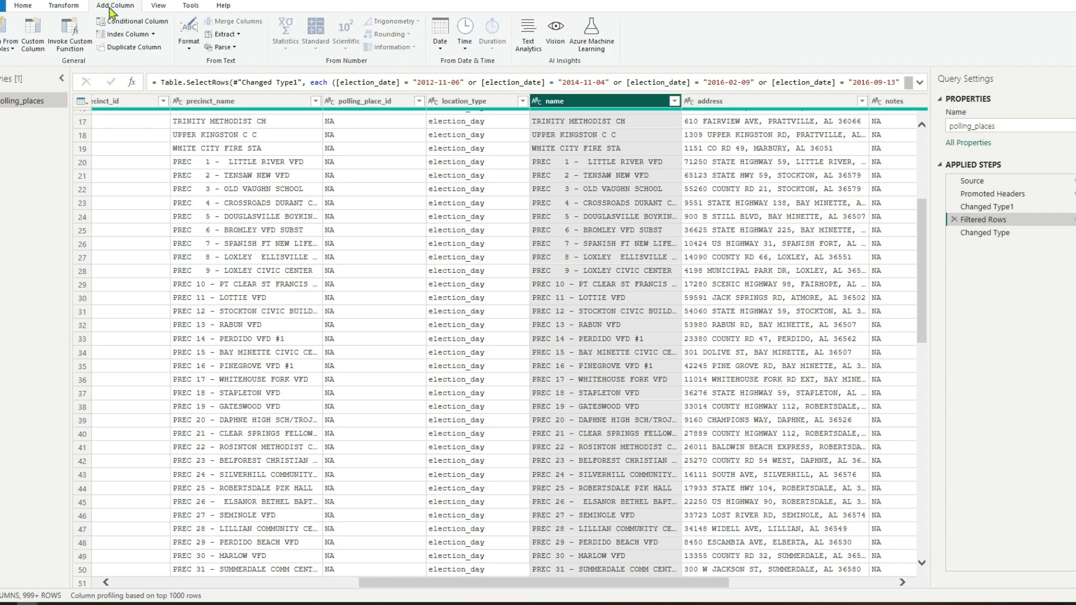
{"action": "left_click", "coordinate": [126, 23]}
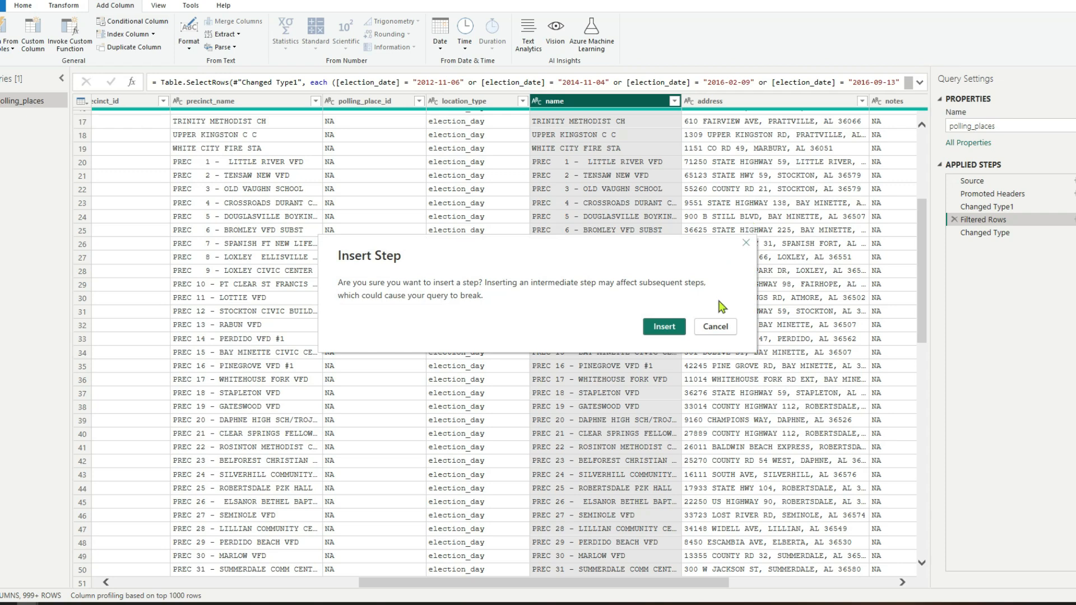
{"action": "left_click", "coordinate": [715, 326]}
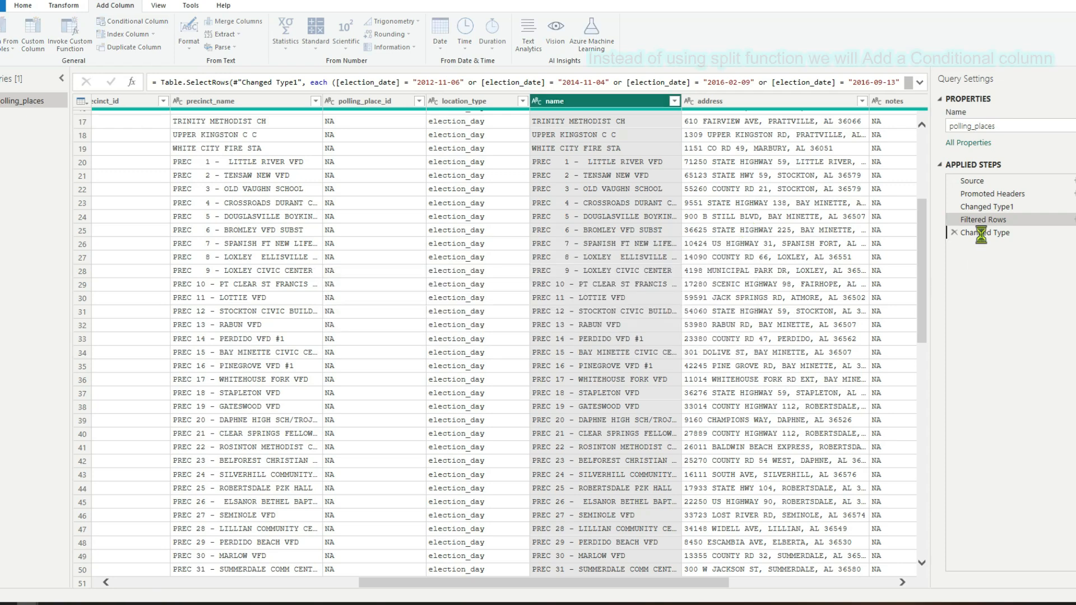
Go to the Changed Type step at the end of the query's applied steps.
{"action": "left_click", "coordinate": [983, 233]}
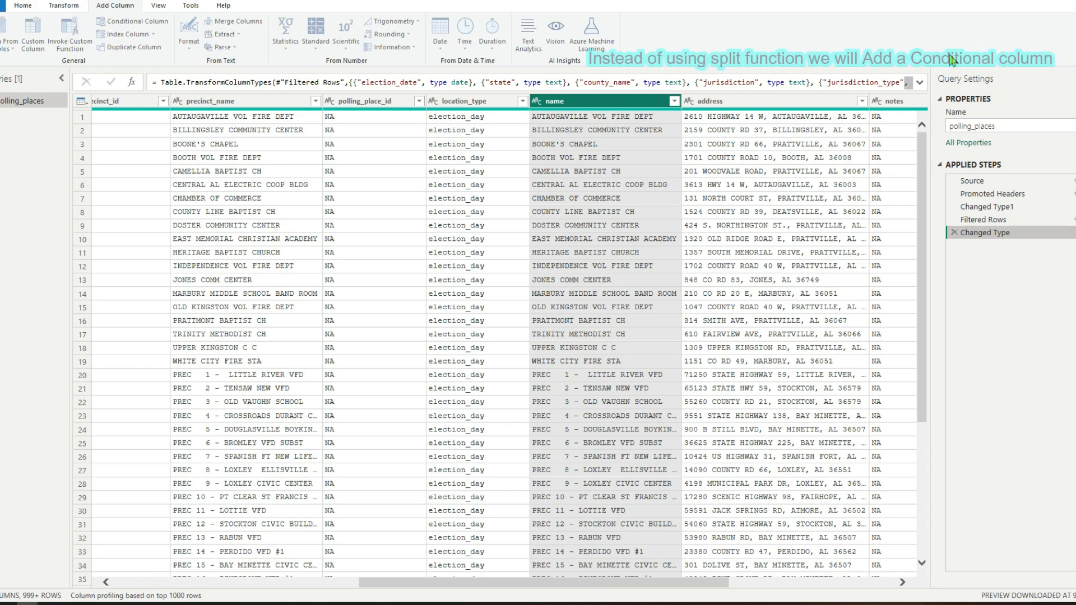
{"action": "left_click", "coordinate": [332, 241]}
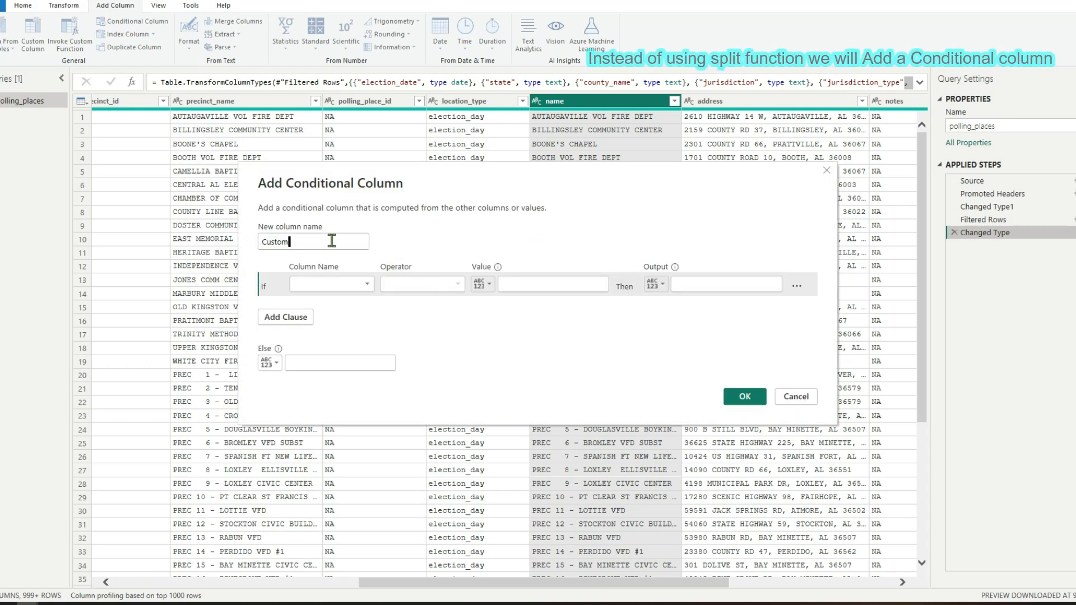
{"action": "key", "text": "ctrl+a"}
{"action": "type", "text": "Type"}
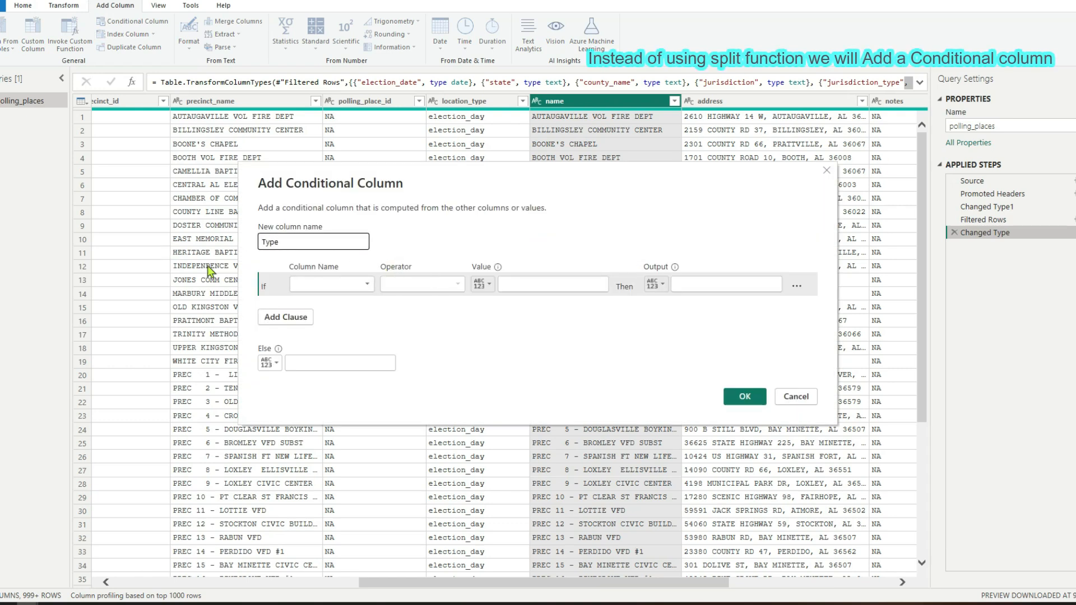
{"action": "left_click", "coordinate": [312, 288]}
{"action": "left_click", "coordinate": [302, 418]}
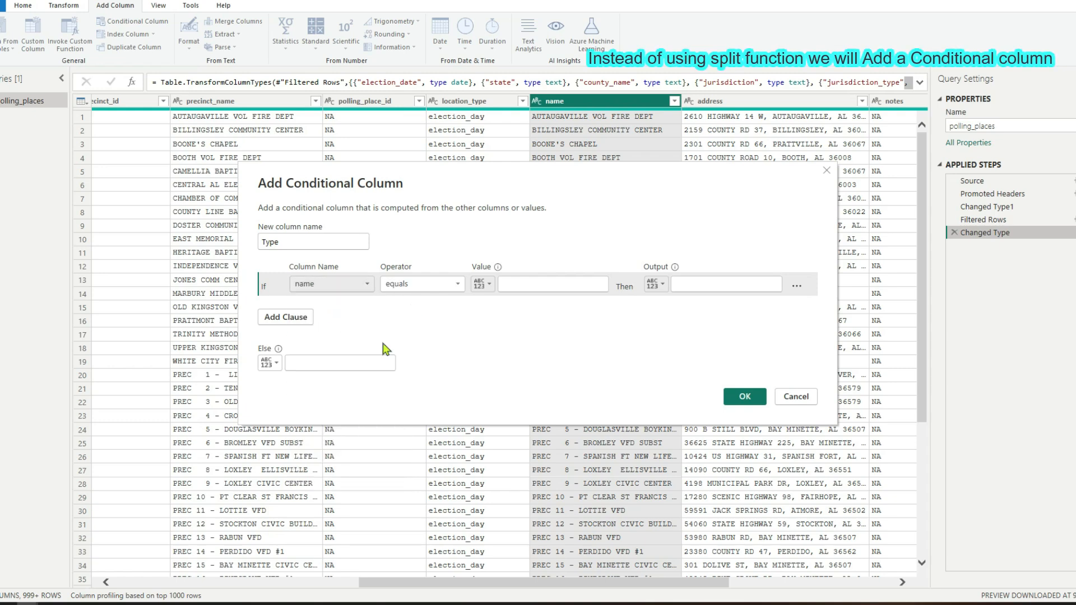
{"action": "left_click", "coordinate": [421, 284]}
{"action": "left_click", "coordinate": [409, 377]}
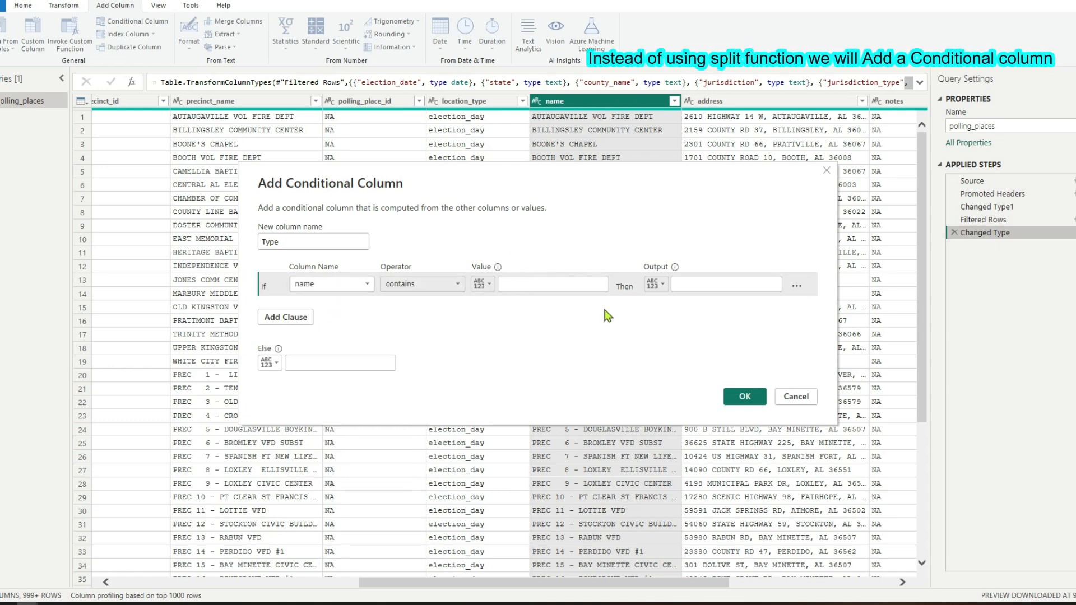
{"action": "left_click", "coordinate": [791, 396]}
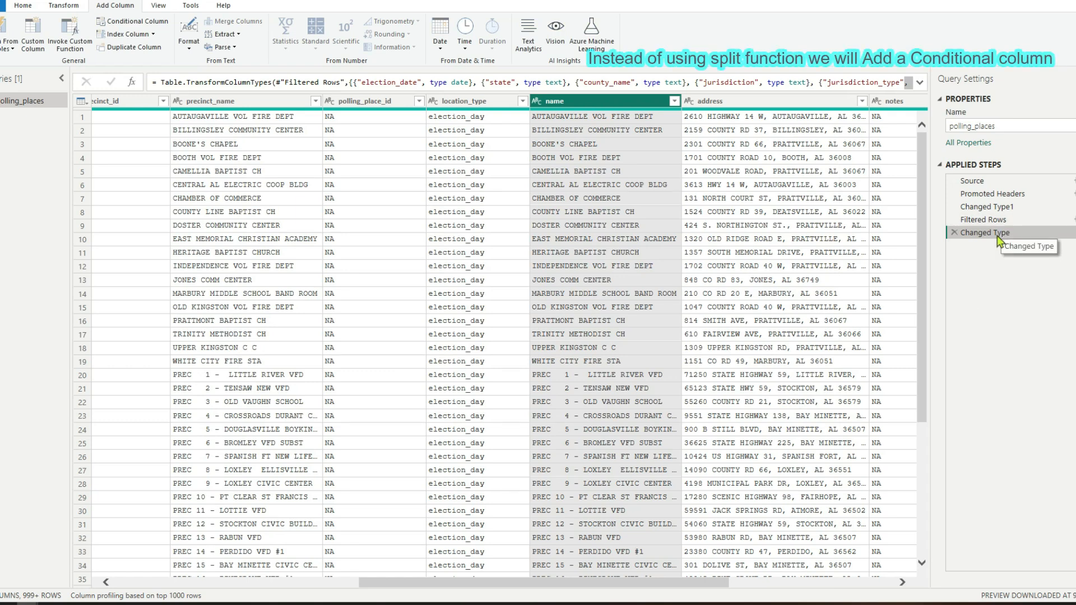
Transform the text in the name column to lowercase.
{"action": "right_click", "coordinate": [623, 103]}
{"action": "mouse_move", "coordinate": [675, 225]}
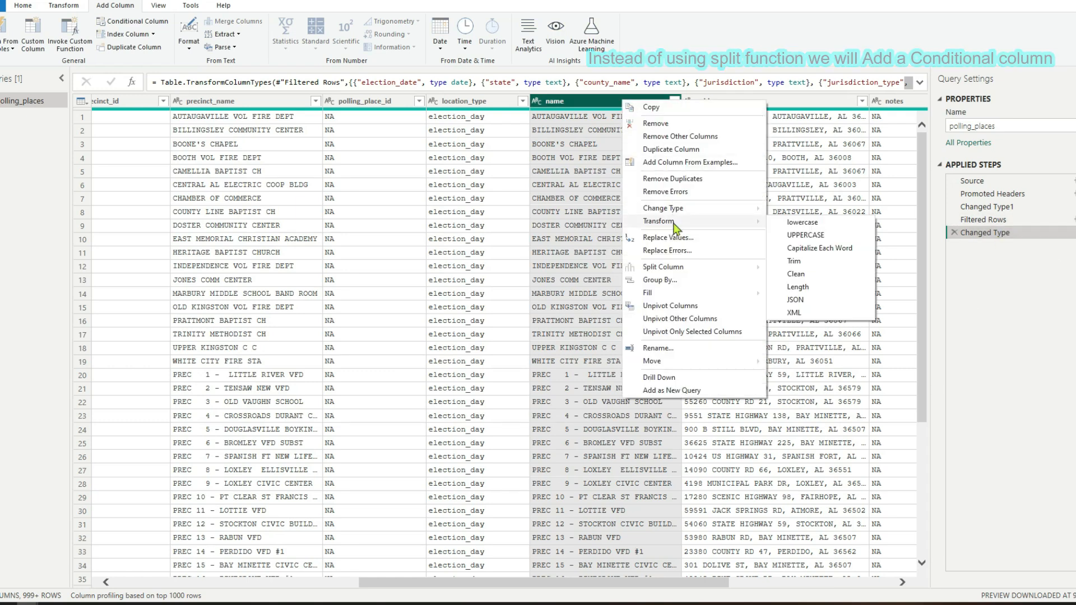
{"action": "left_click", "coordinate": [828, 224]}
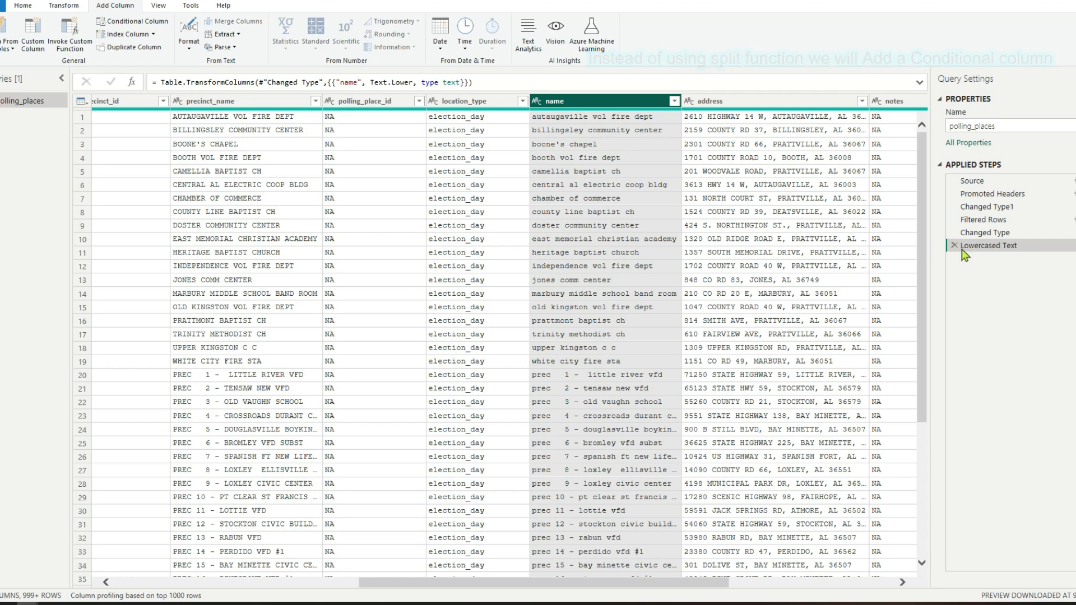
Begin a new conditional column and name it Type.
{"action": "left_click", "coordinate": [143, 25]}
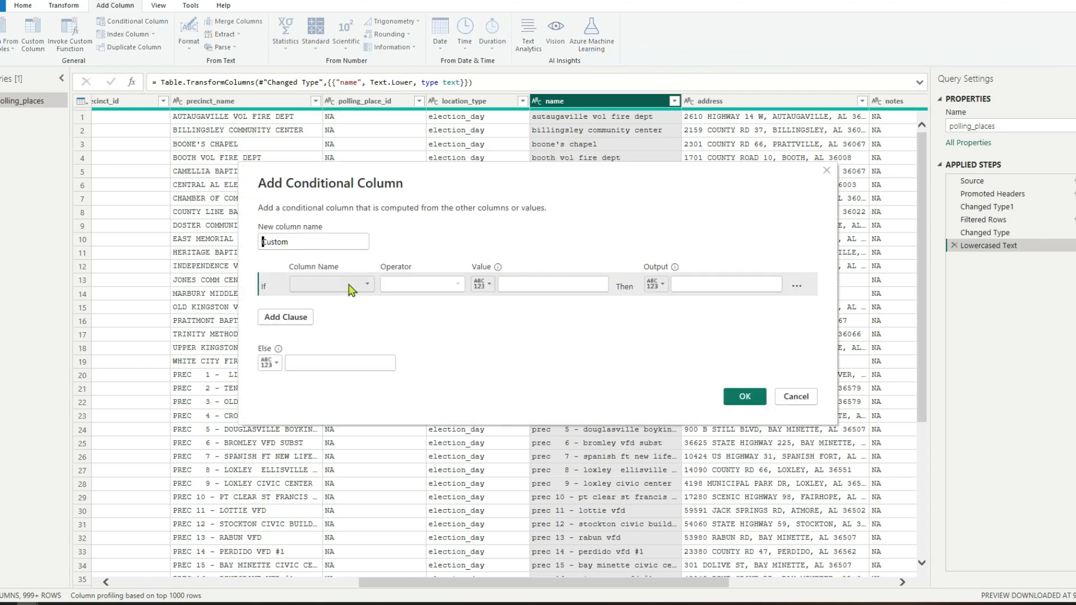
{"action": "left_click", "coordinate": [301, 239]}
{"action": "key", "text": "BackSpace"}
{"action": "key", "text": "BackSpace"}
{"action": "key", "text": "BackSpace"}
{"action": "key", "text": "BackSpace"}
{"action": "key", "text": "BackSpace"}
{"action": "key", "text": "BackSpace"}
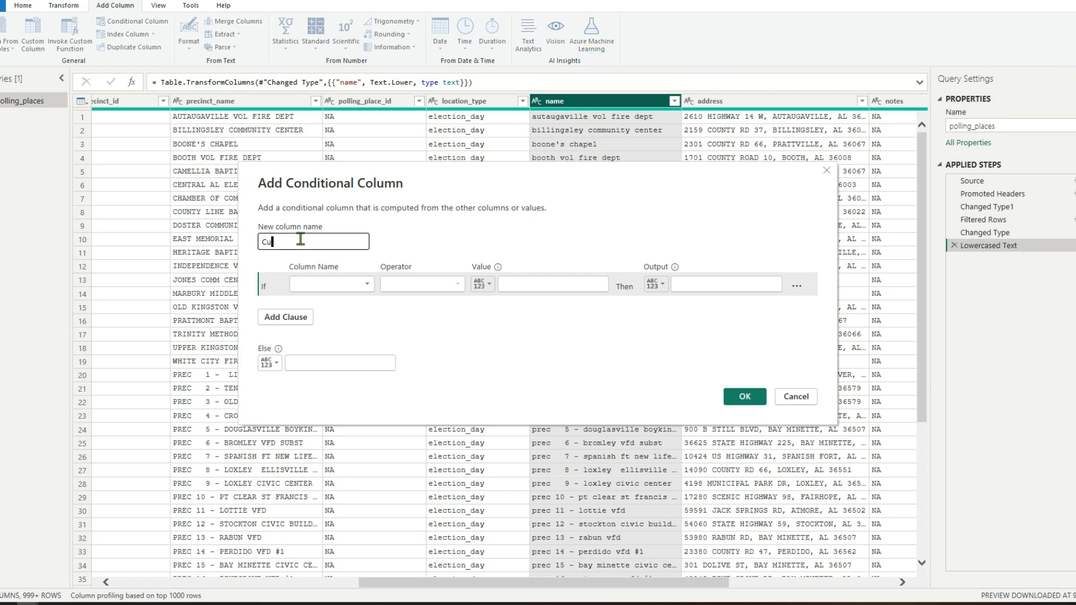
{"action": "type", "text": "Type"}
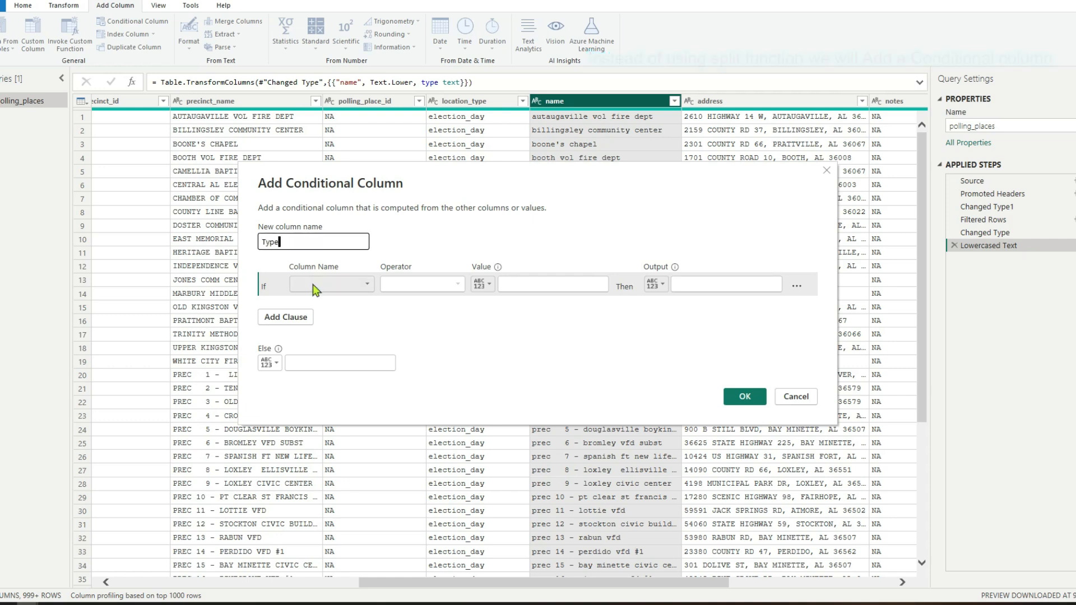
Define the first clause so that a name containing "church" outputs "Church", and add another clause.
{"action": "left_click", "coordinate": [331, 284]}
{"action": "left_click", "coordinate": [313, 416]}
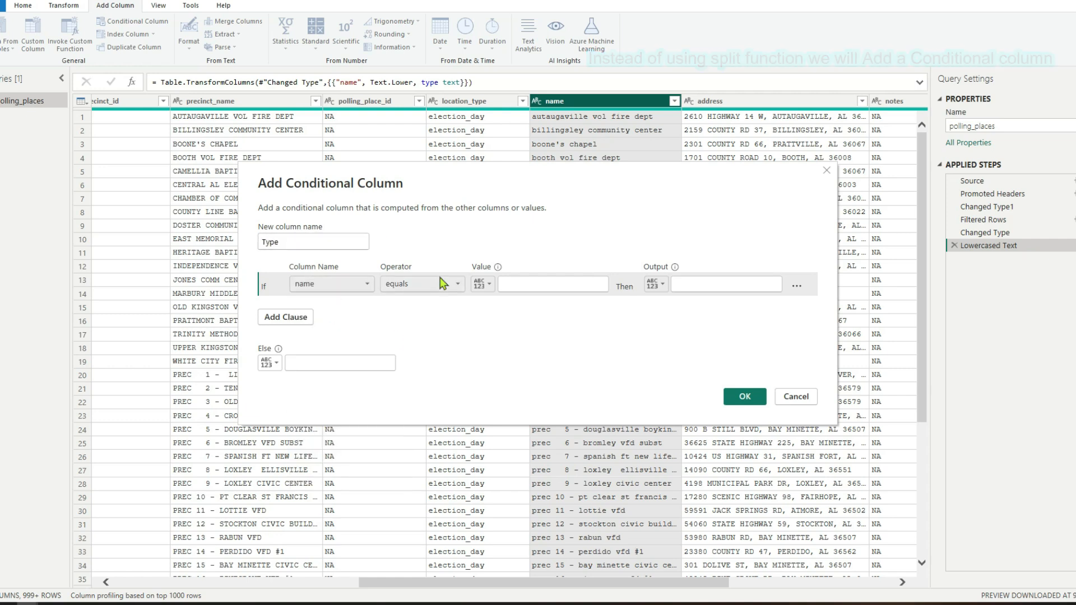
{"action": "left_click", "coordinate": [458, 284]}
{"action": "left_click", "coordinate": [413, 376]}
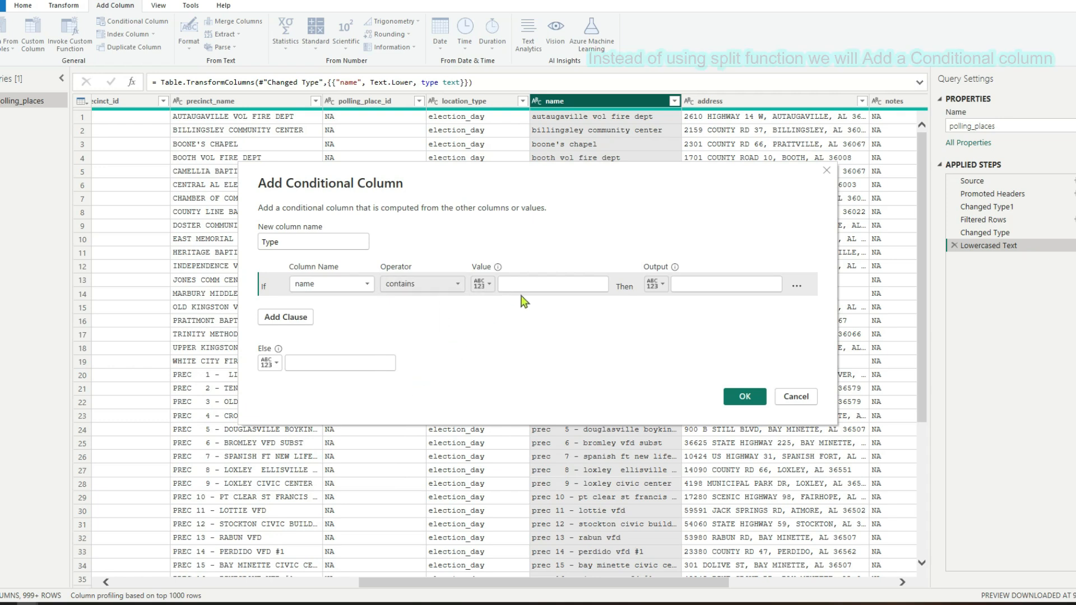
{"action": "left_click", "coordinate": [528, 286]}
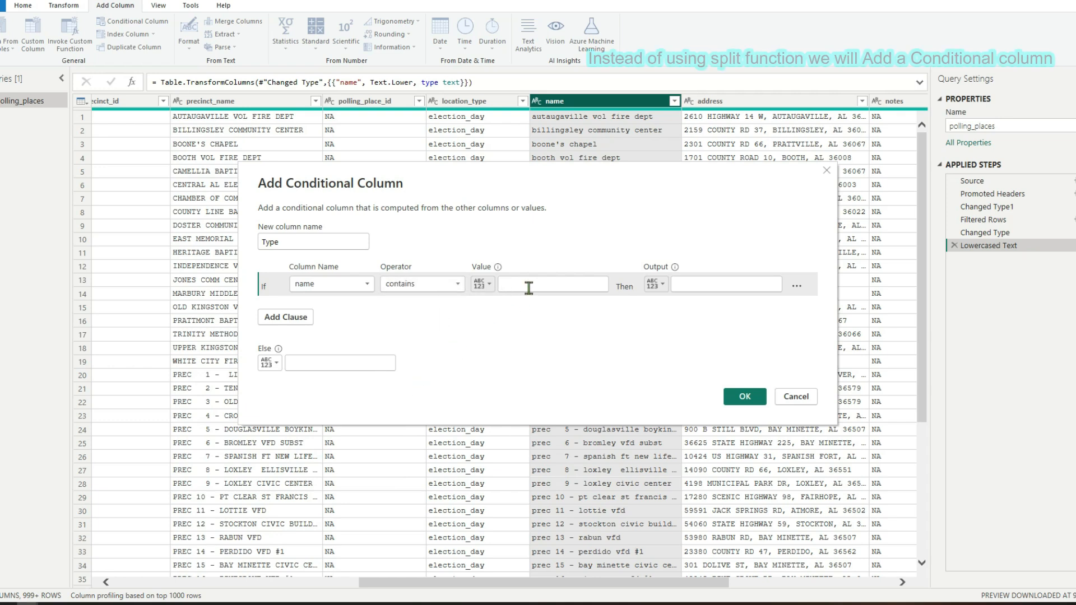
{"action": "type", "text": "church"}
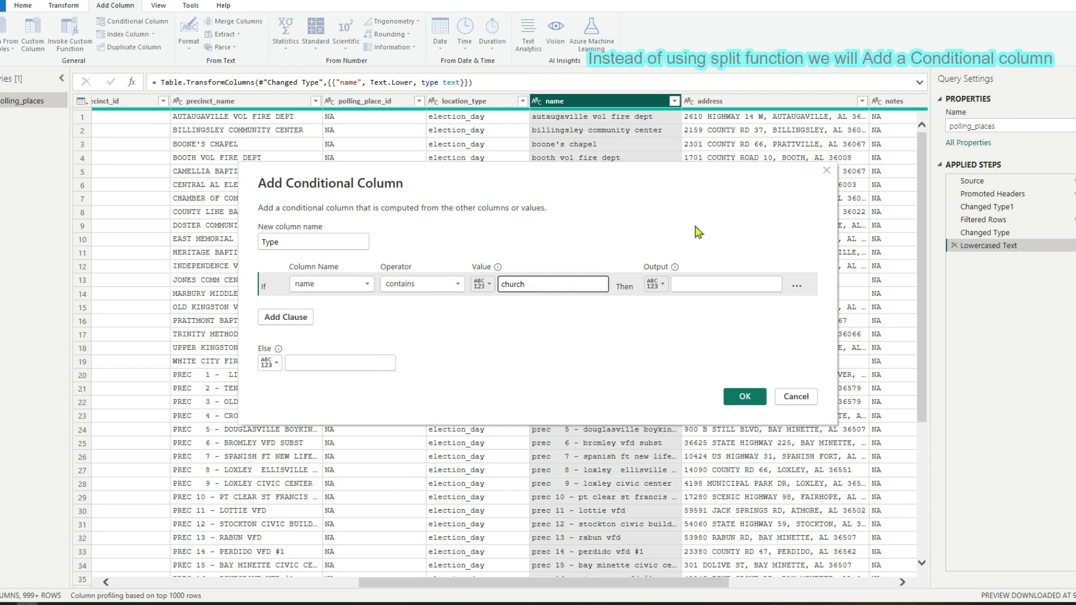
{"action": "left_click", "coordinate": [686, 284]}
{"action": "type", "text": "Church"}
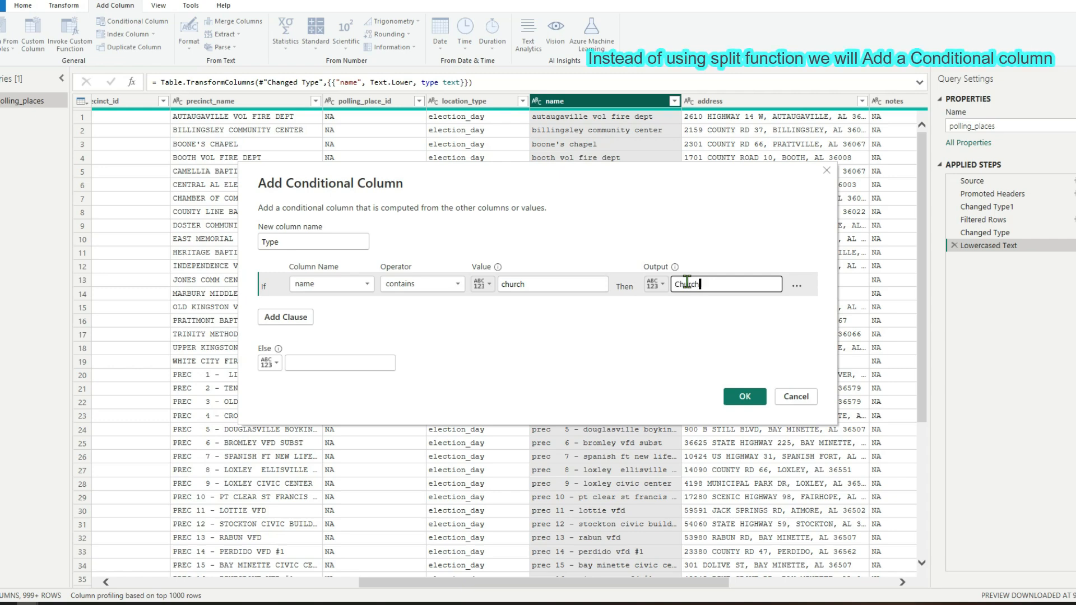
{"action": "left_click", "coordinate": [286, 316]}
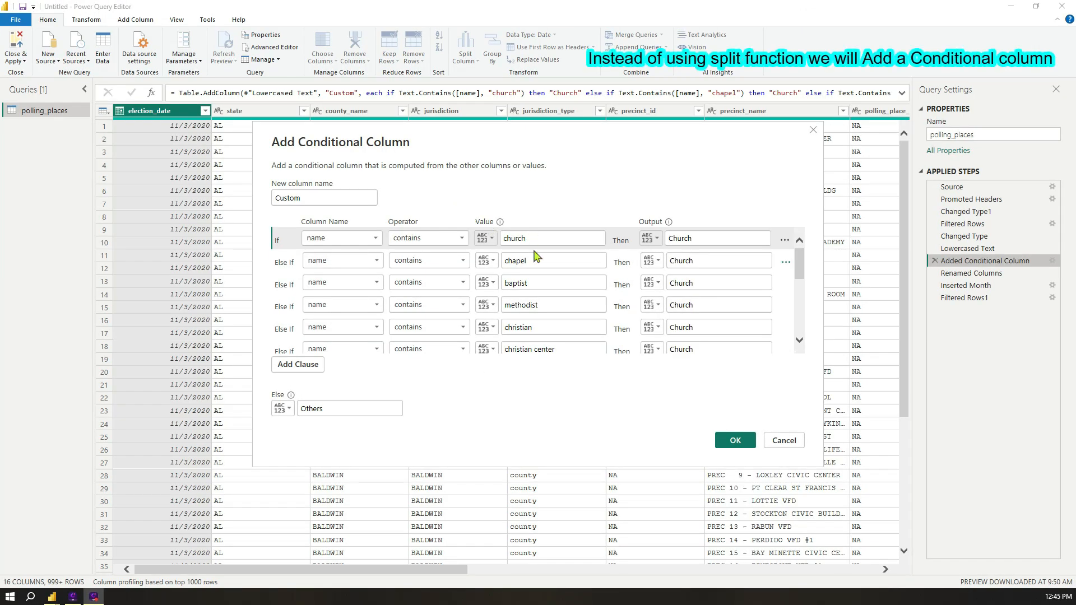
Review the conditional column's clauses that map keywords in name to venue outputs, with Others as the fallback.
{"action": "left_click", "coordinate": [685, 261]}
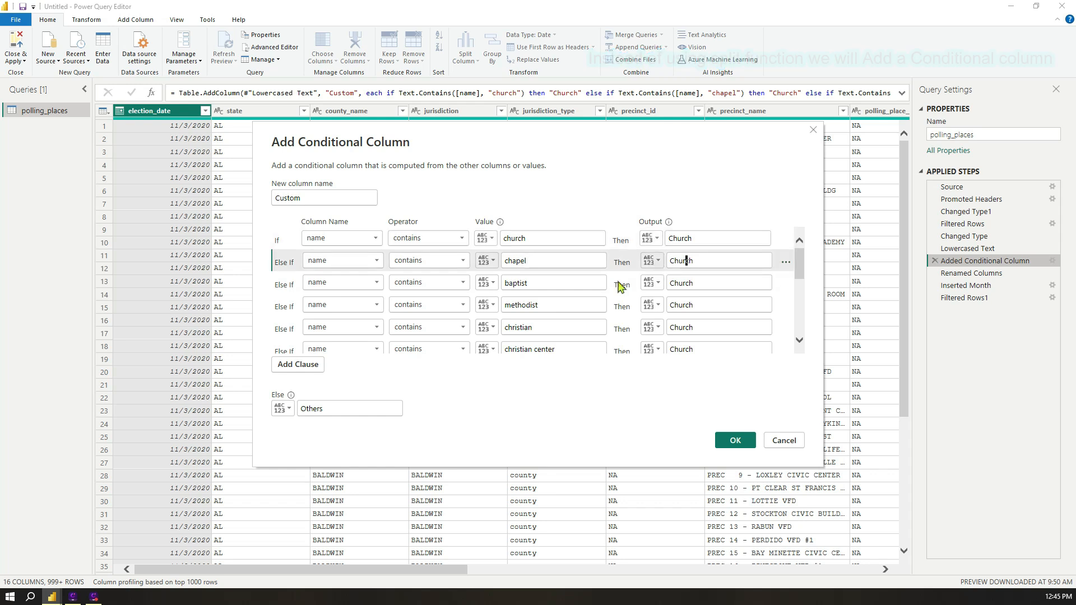
{"action": "left_click", "coordinate": [553, 304]}
{"action": "left_click_drag", "start_coordinate": [800, 265], "coordinate": [801, 298]}
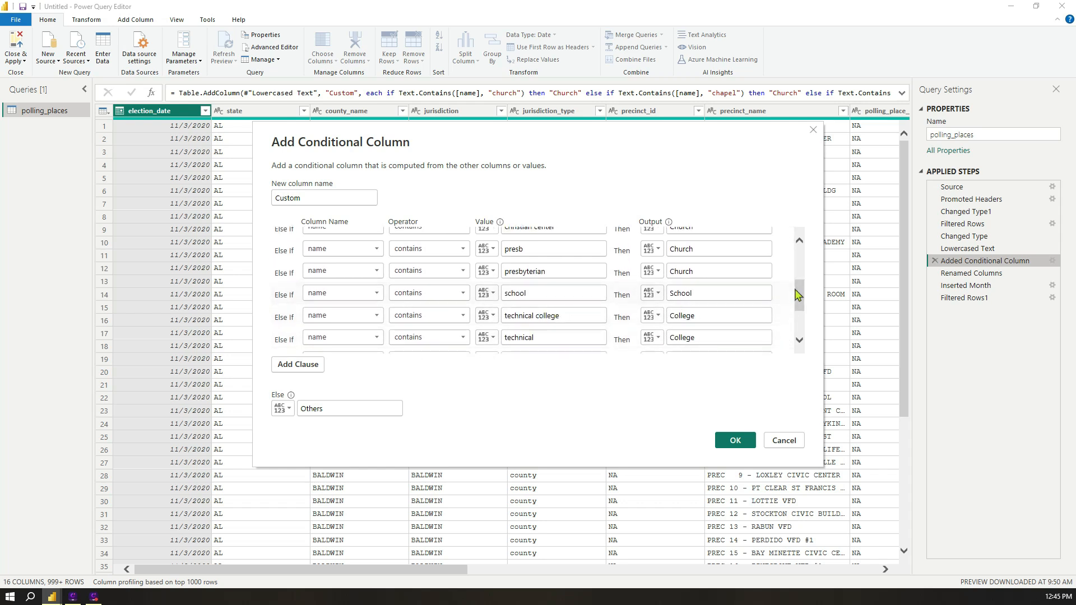
{"action": "left_click_drag", "start_coordinate": [800, 292], "coordinate": [805, 269]}
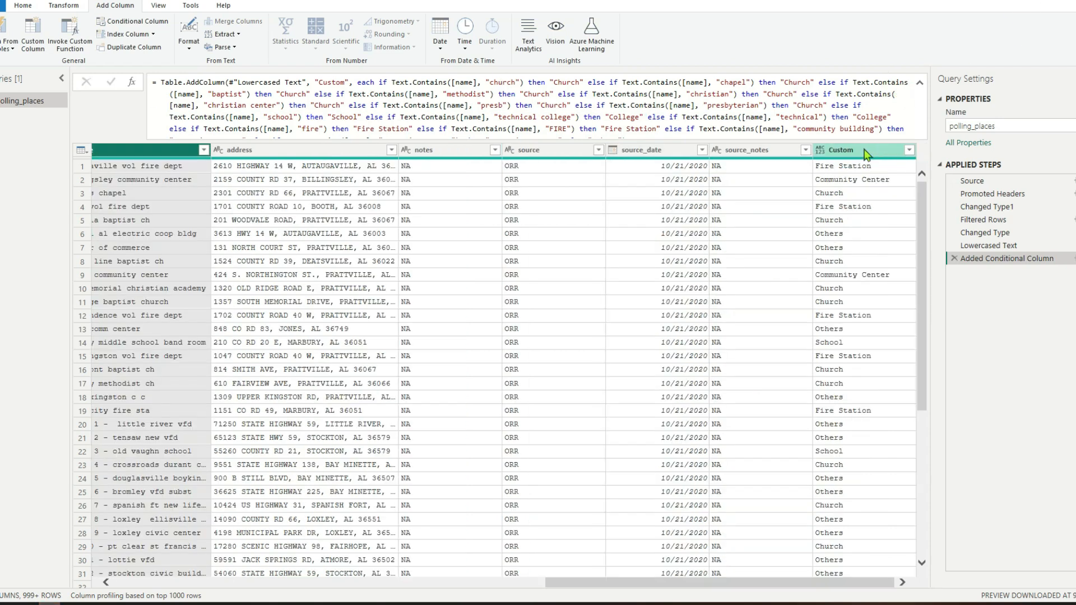
Rename the Custom column to Type.
{"action": "left_click", "coordinate": [865, 154]}
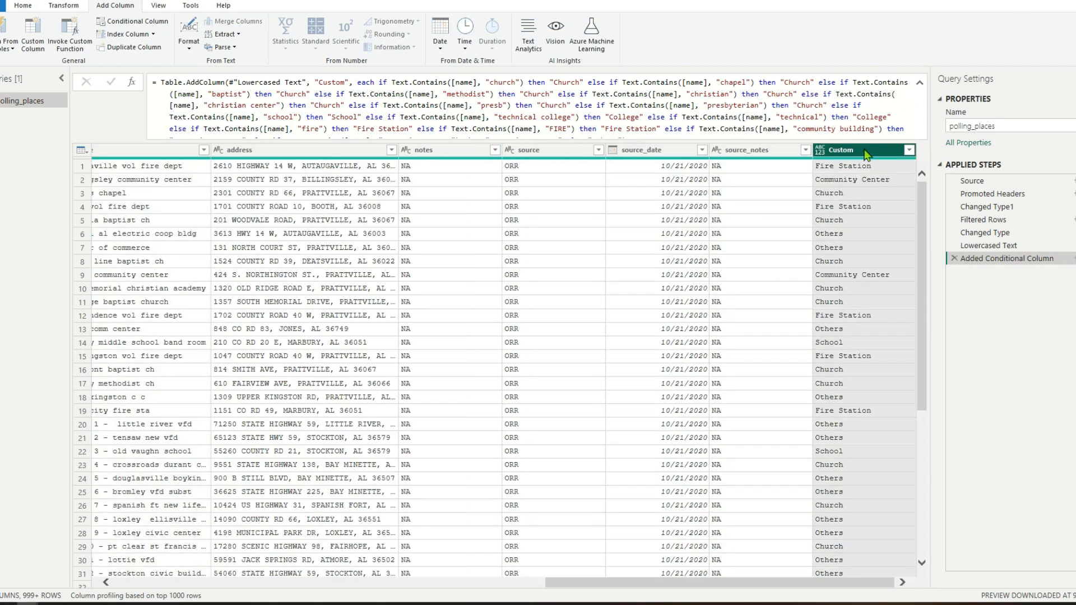
{"action": "right_click", "coordinate": [865, 154]}
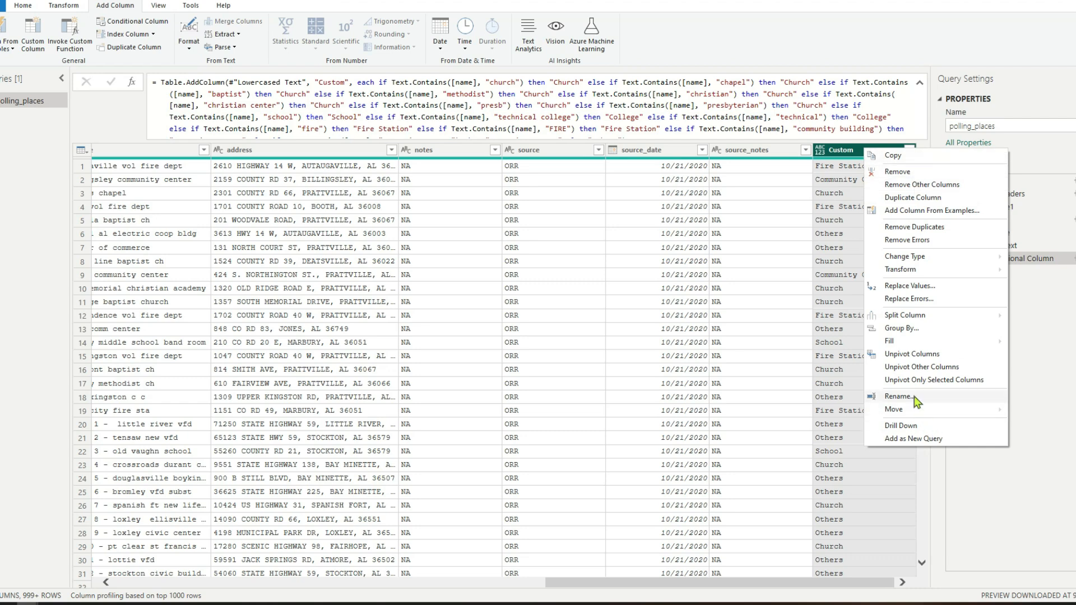
{"action": "left_click", "coordinate": [899, 396]}
{"action": "type", "text": "Type"}
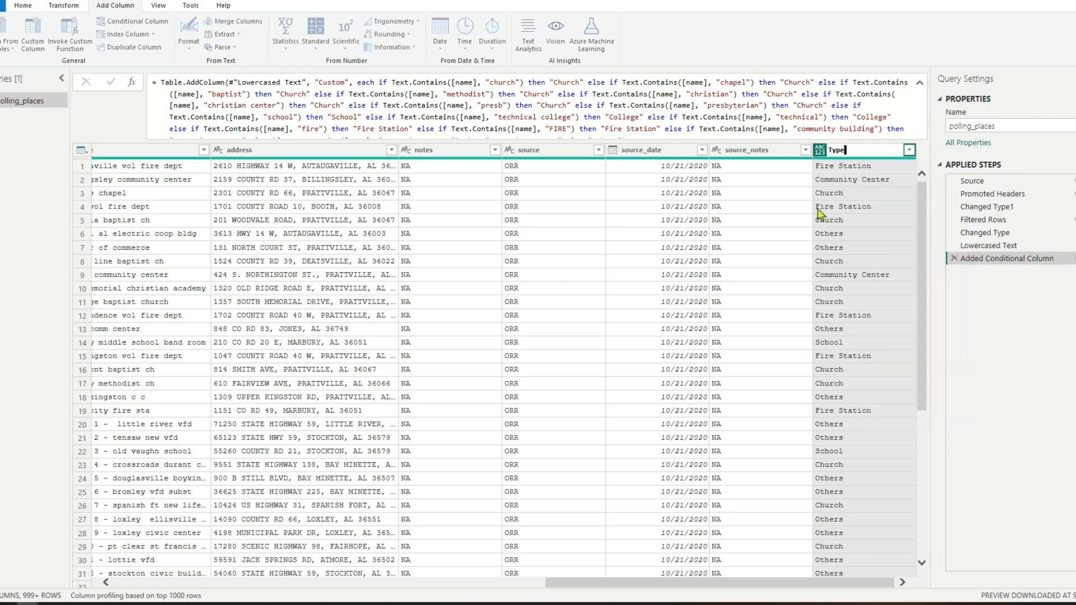
{"action": "key", "text": "Return"}
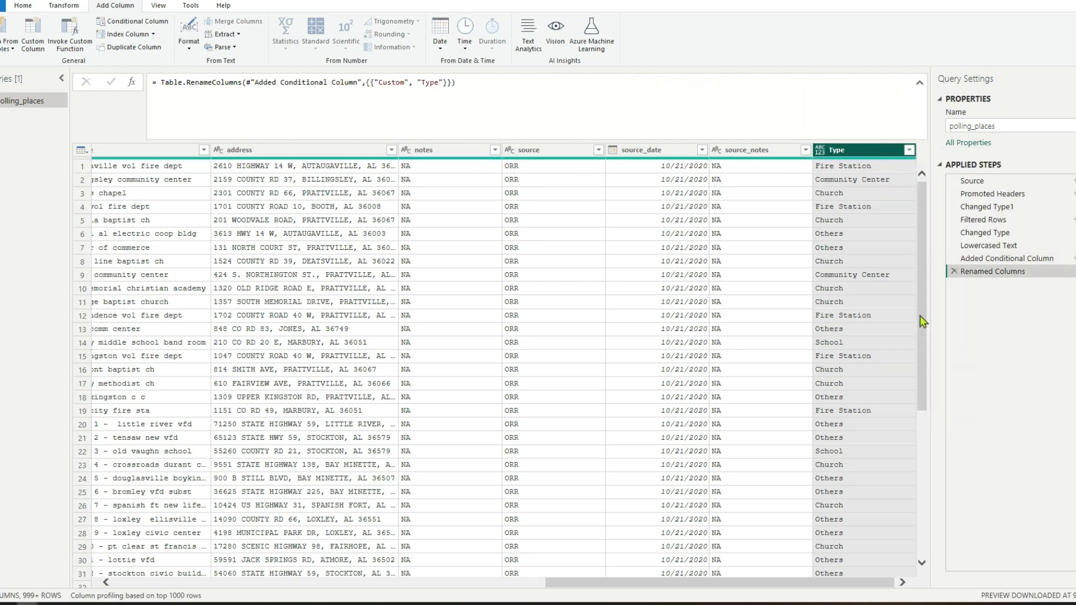
Load the complete list of distinct values in the Type column's filter, leaving the column unfiltered.
{"action": "left_click", "coordinate": [909, 150]}
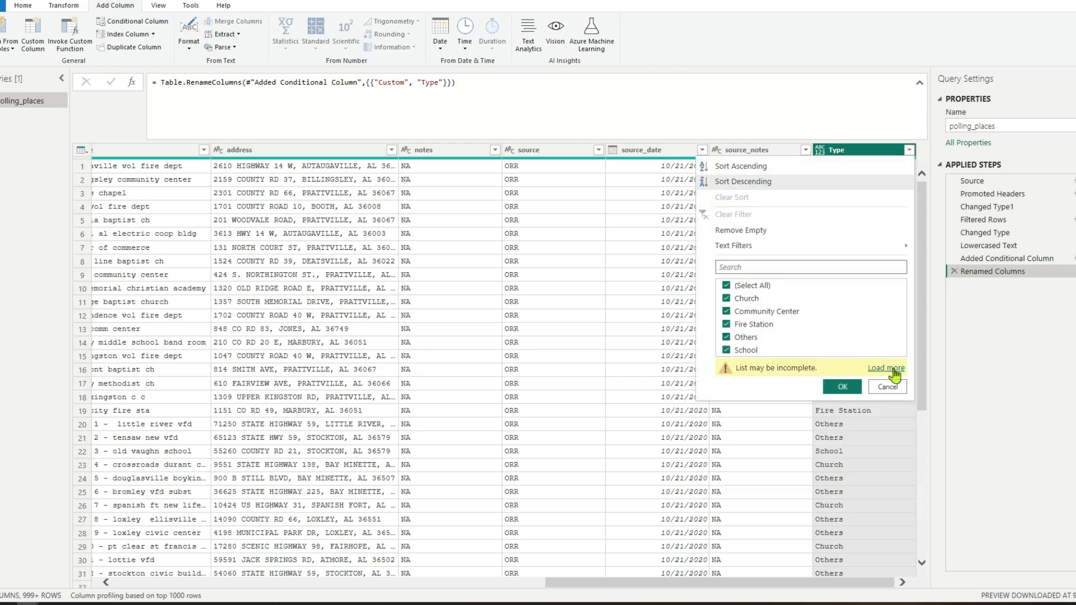
{"action": "left_click", "coordinate": [894, 374]}
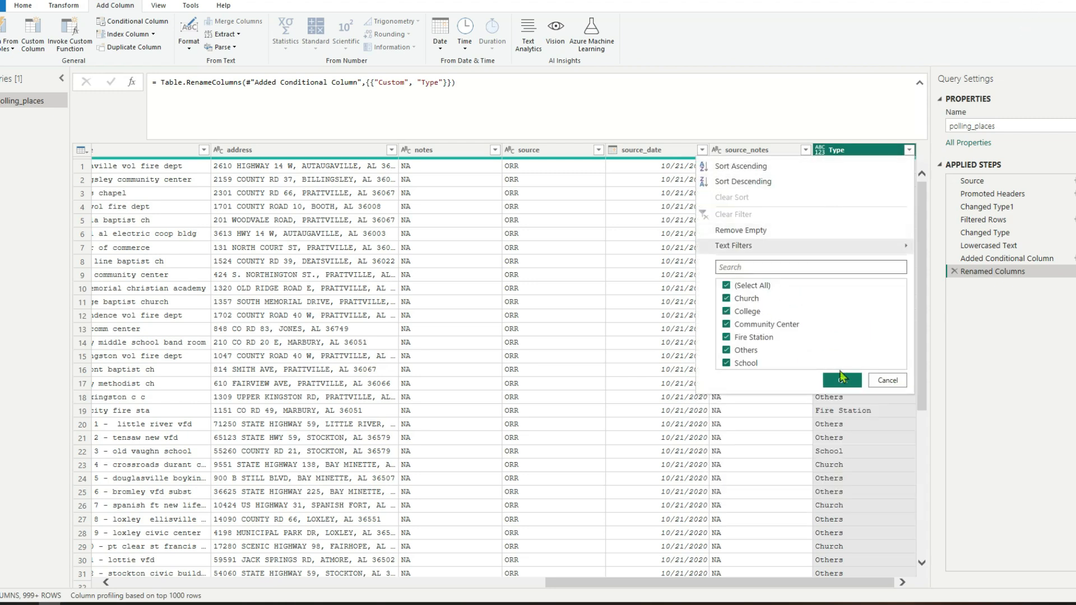
{"action": "left_click", "coordinate": [887, 380]}
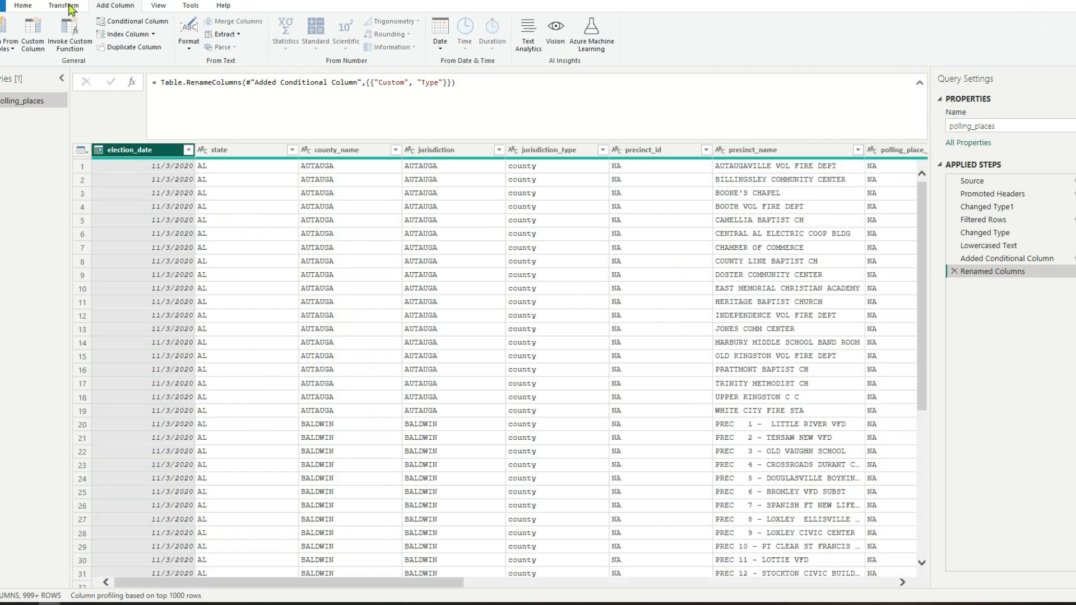
Add a Month column that extracts the month number from election_date.
{"action": "left_click", "coordinate": [440, 48]}
{"action": "mouse_move", "coordinate": [465, 114]}
{"action": "left_click", "coordinate": [572, 116]}
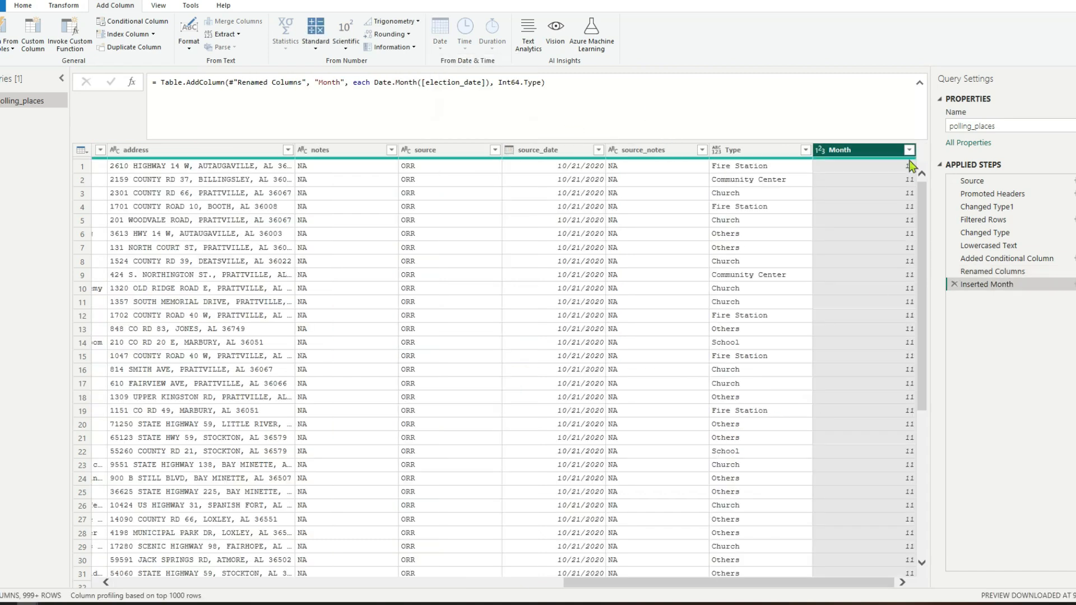
Filter the Month column to exclude 2 and 9, keeping only the rows for month 11.
{"action": "left_click", "coordinate": [909, 150]}
{"action": "left_click", "coordinate": [879, 355]}
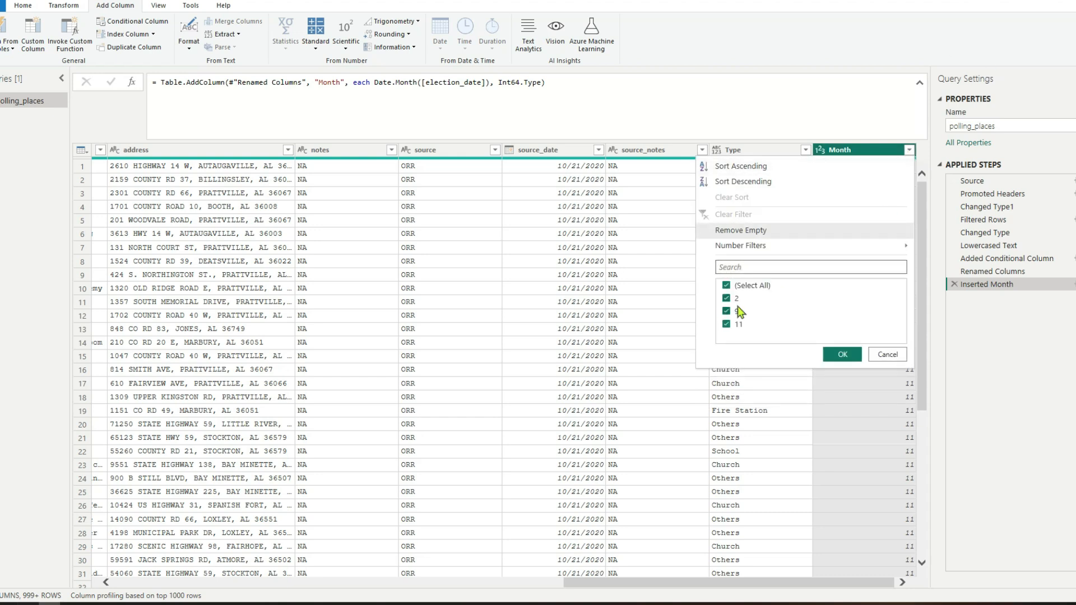
{"action": "left_click", "coordinate": [726, 300]}
{"action": "left_click", "coordinate": [727, 312]}
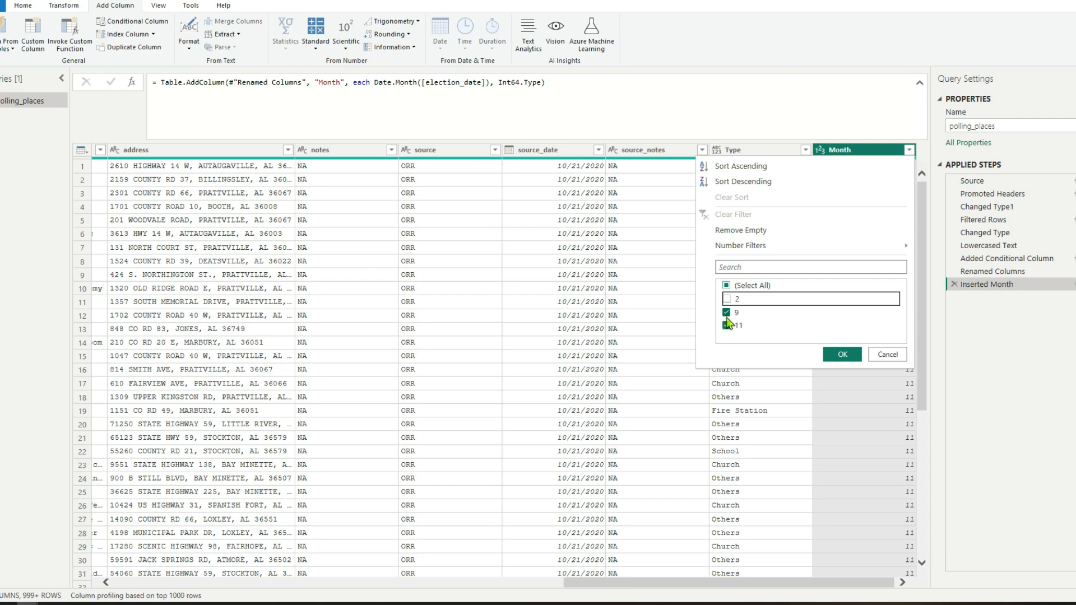
{"action": "left_click", "coordinate": [842, 354]}
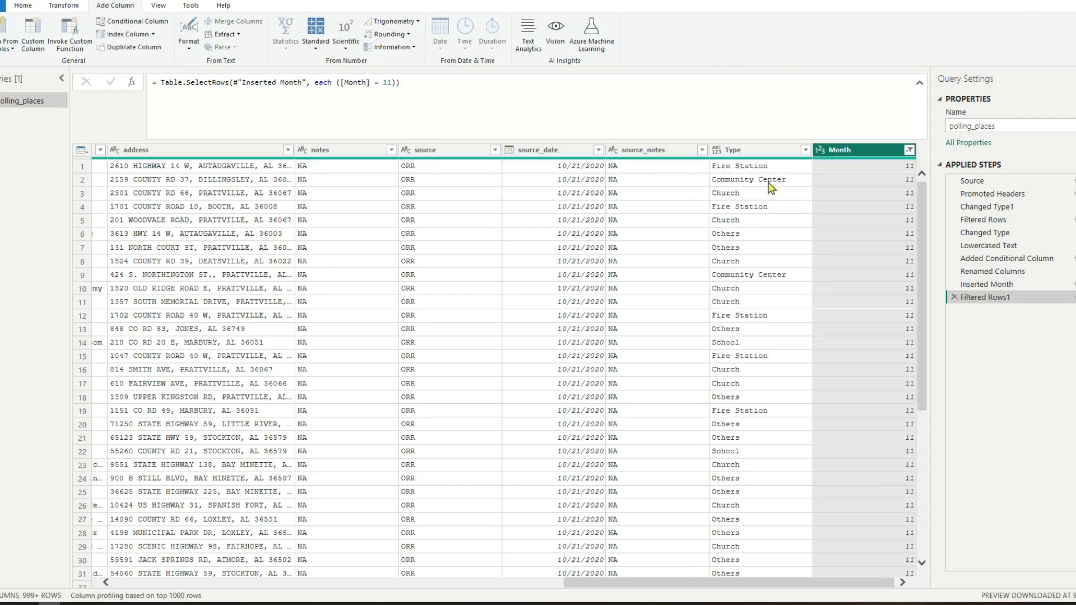
Apply the query changes and close Power Query Editor to return to the Power BI report.
{"action": "mouse_move", "coordinate": [768, 584]}
{"action": "left_mouse_down"}
{"action": "mouse_move", "coordinate": [240, 592]}
{"action": "mouse_move", "coordinate": [773, 585]}
{"action": "left_mouse_up"}
{"action": "left_click", "coordinate": [25, 6]}
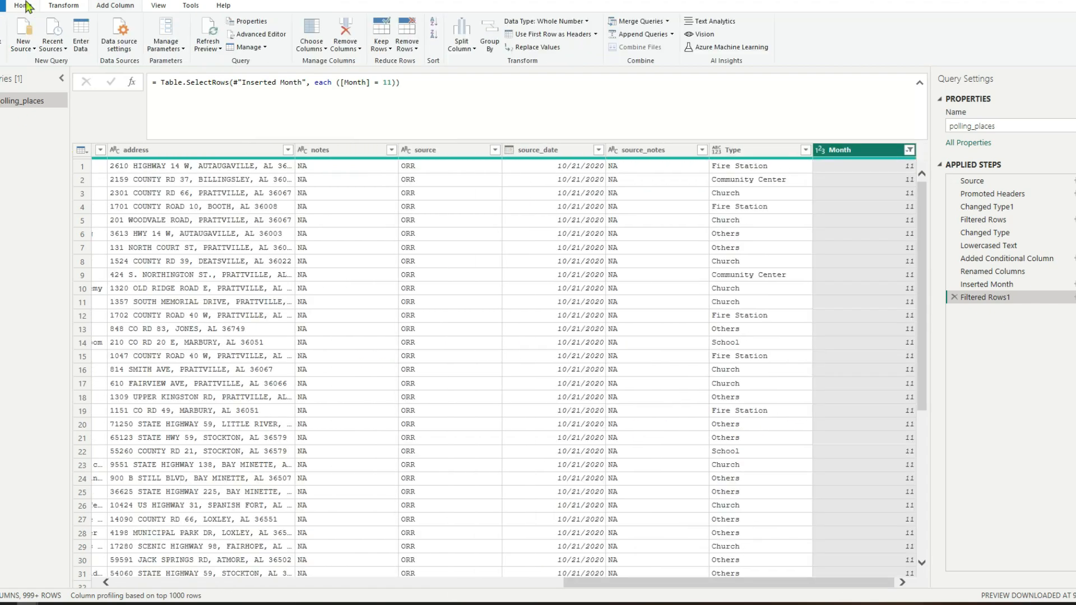
{"action": "left_click", "coordinate": [2, 51]}
{"action": "left_click", "coordinate": [4, 60]}
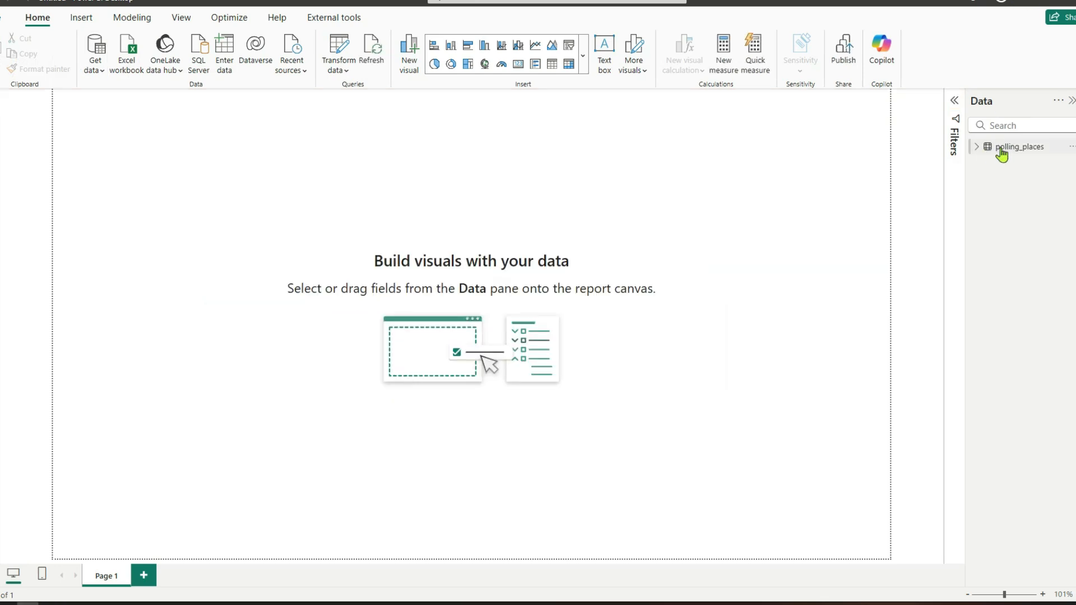
Show the polling_places data as a table and format election_date as *3/14/2001 (Short Date).
{"action": "left_click", "coordinate": [1001, 150]}
{"action": "left_click", "coordinate": [11, 127]}
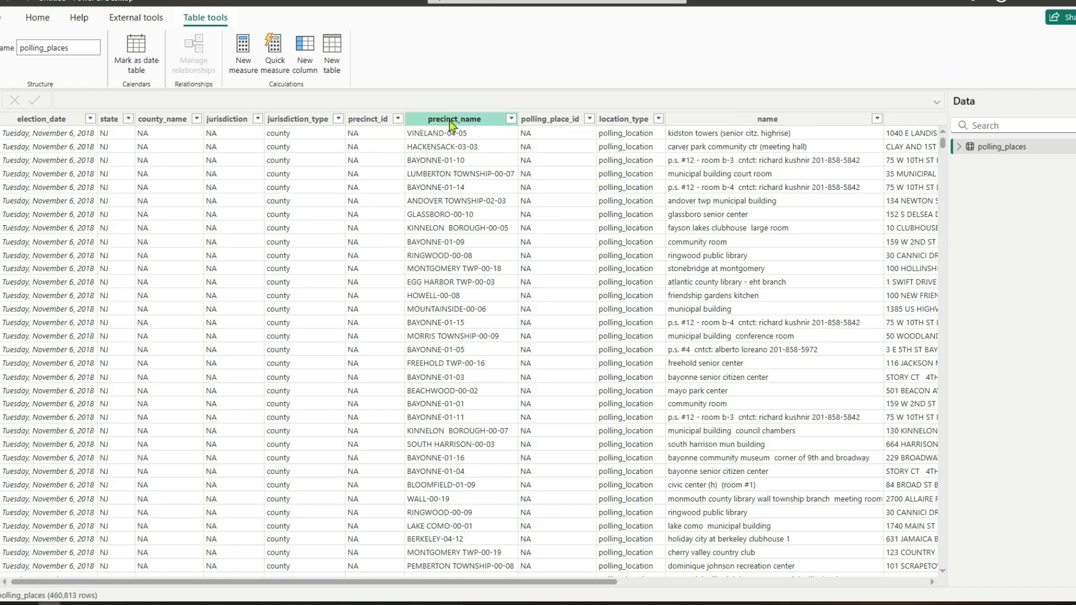
{"action": "left_click", "coordinate": [52, 118]}
{"action": "left_click", "coordinate": [248, 46]}
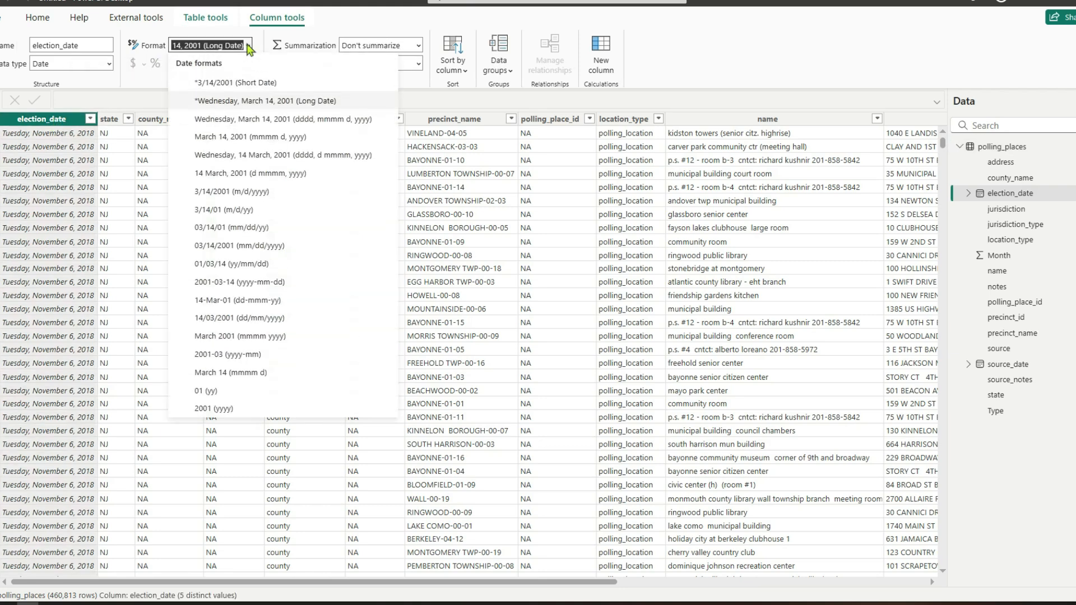
{"action": "left_click", "coordinate": [251, 89]}
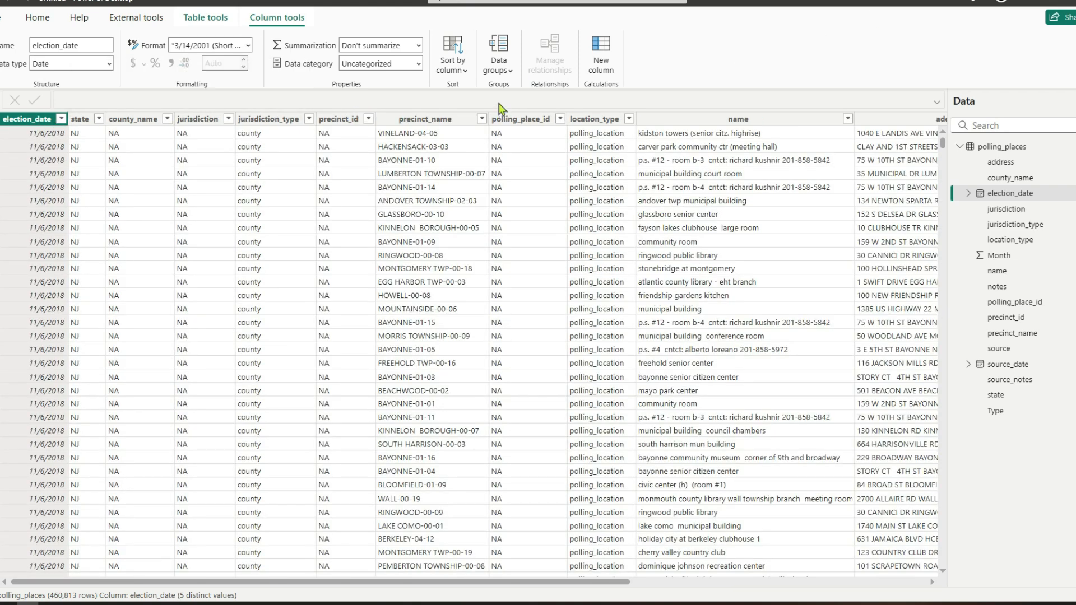
Create the calculated table calendar_table = CALENDAR(MIN(polling_places[election_date]),MAX(polling_places[election_date])).
{"action": "left_click", "coordinate": [200, 19]}
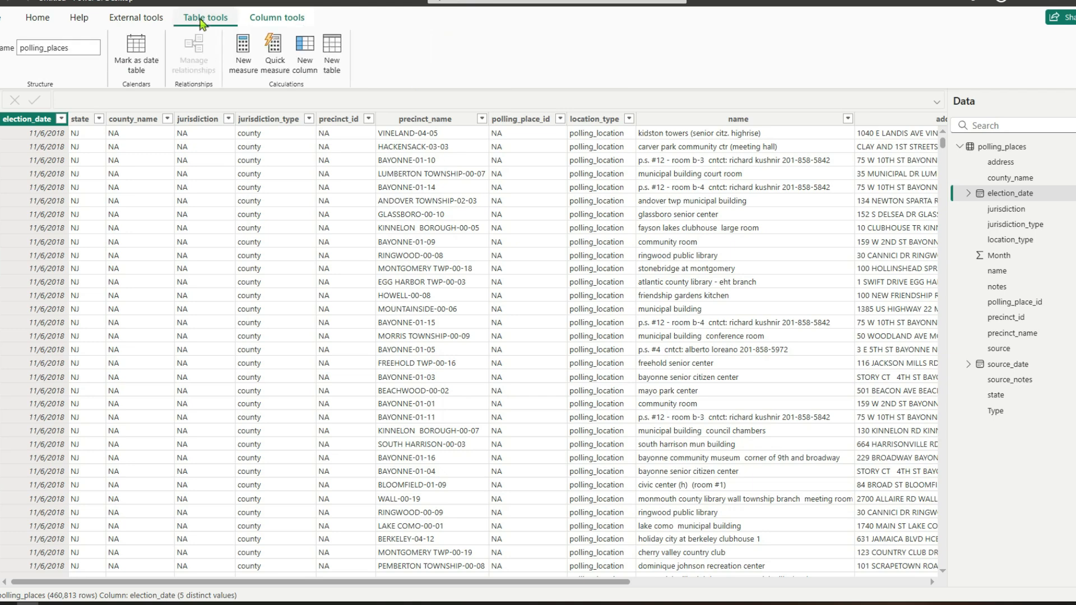
{"action": "left_click", "coordinate": [331, 58]}
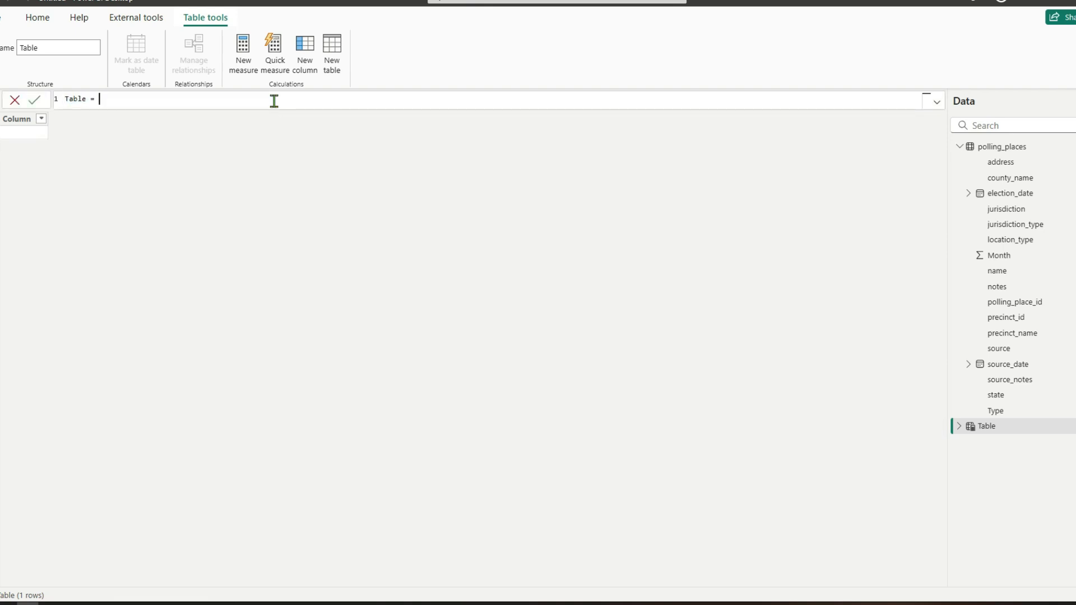
{"action": "left_click_drag", "start_coordinate": [274, 100], "coordinate": [71, 102]}
{"action": "type", "text": "calendar_table = CALENDAR(MIN(polling_places[election_date]),MAX(polling_places[election_date]))"}
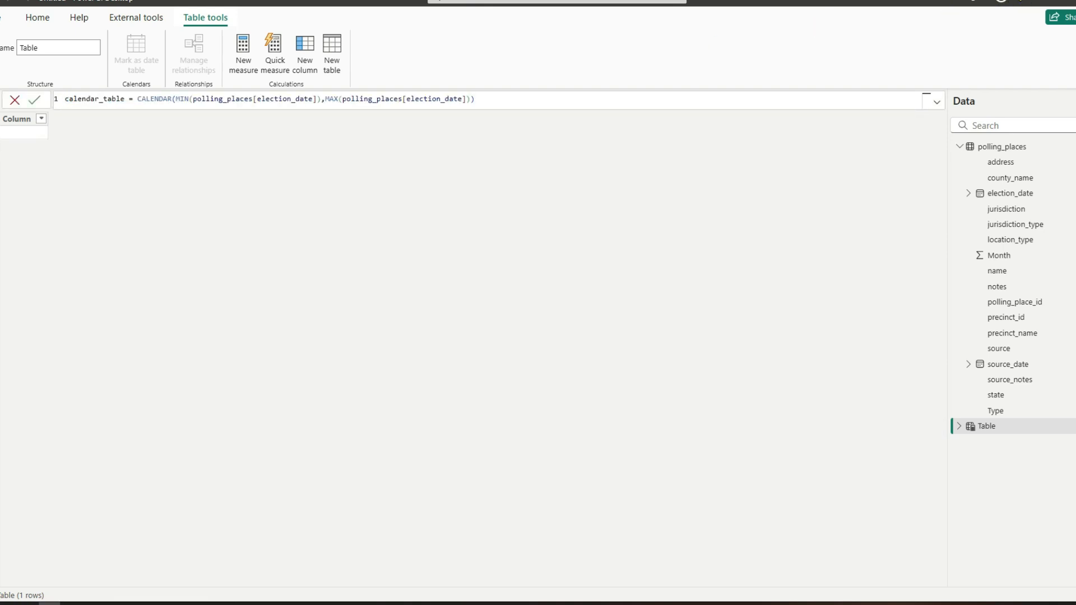
{"action": "key", "text": "ctrl+a"}
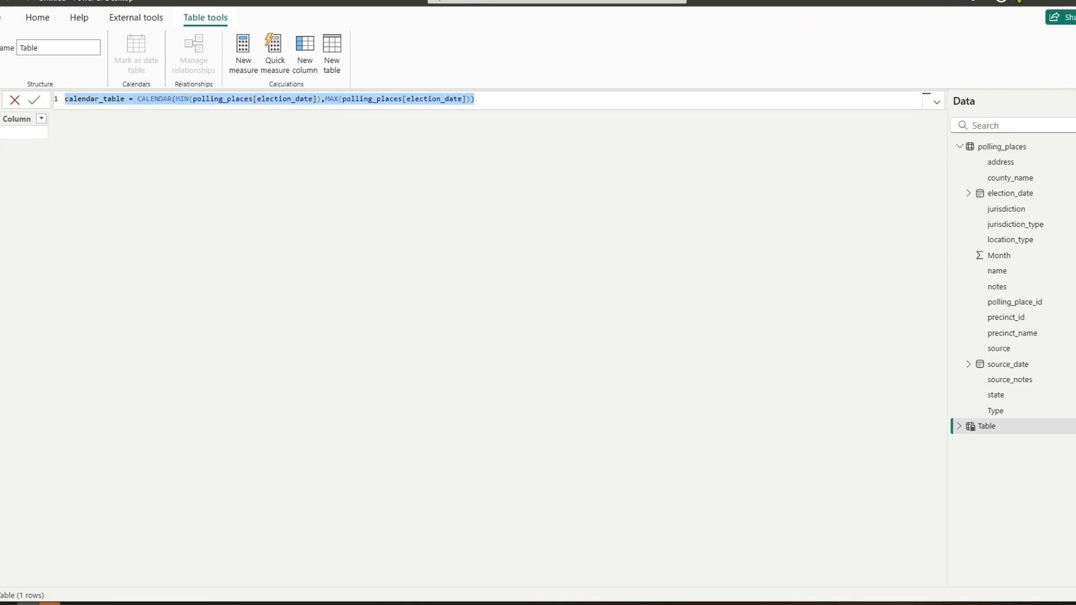
{"action": "key", "text": "Return"}
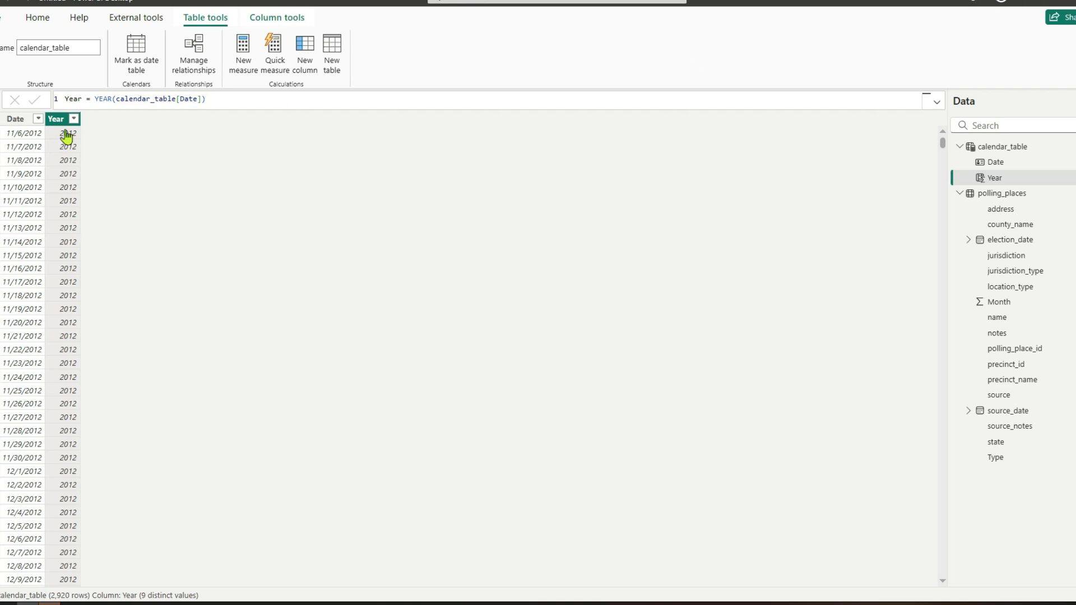
Create an active one-to-many relationship from Date in calendar_table to election_date in polling_places with single cross-filter direction.
{"action": "left_click", "coordinate": [0, 145]}
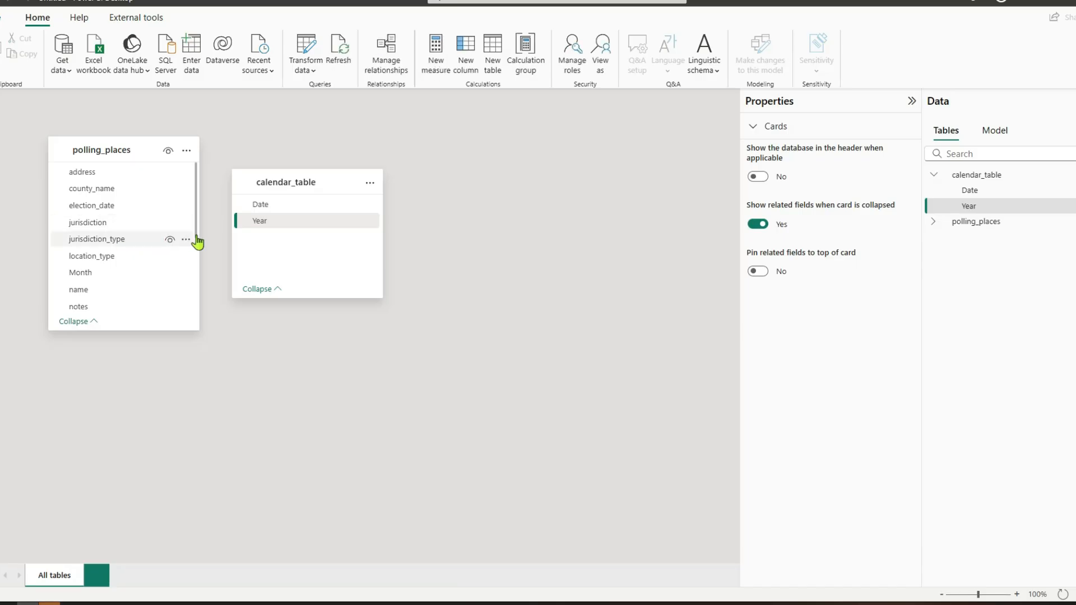
{"action": "left_click_drag", "start_coordinate": [255, 210], "coordinate": [95, 211]}
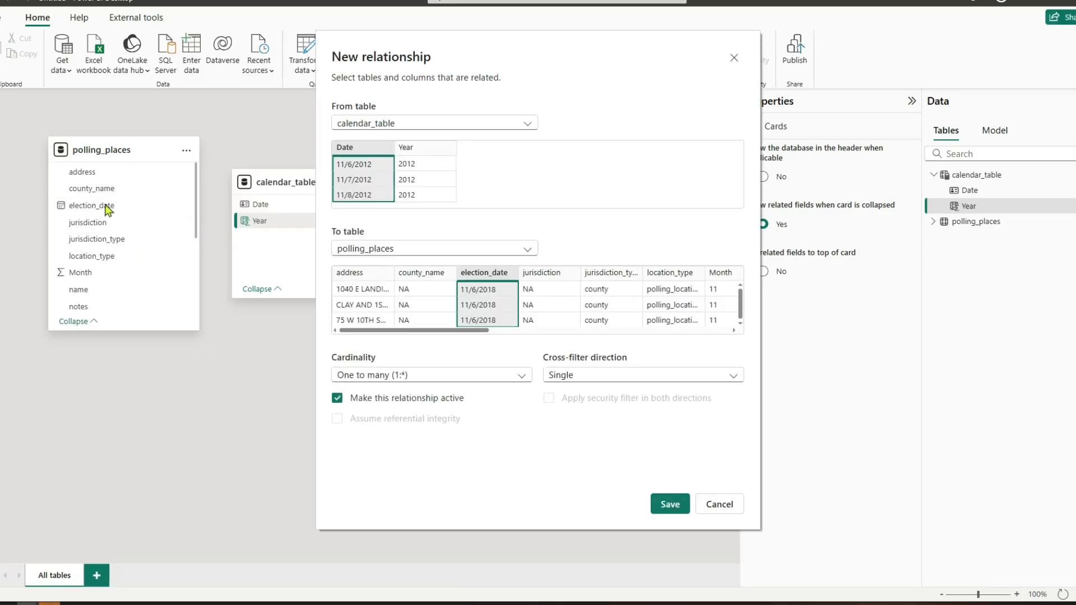
{"action": "left_click", "coordinate": [673, 504]}
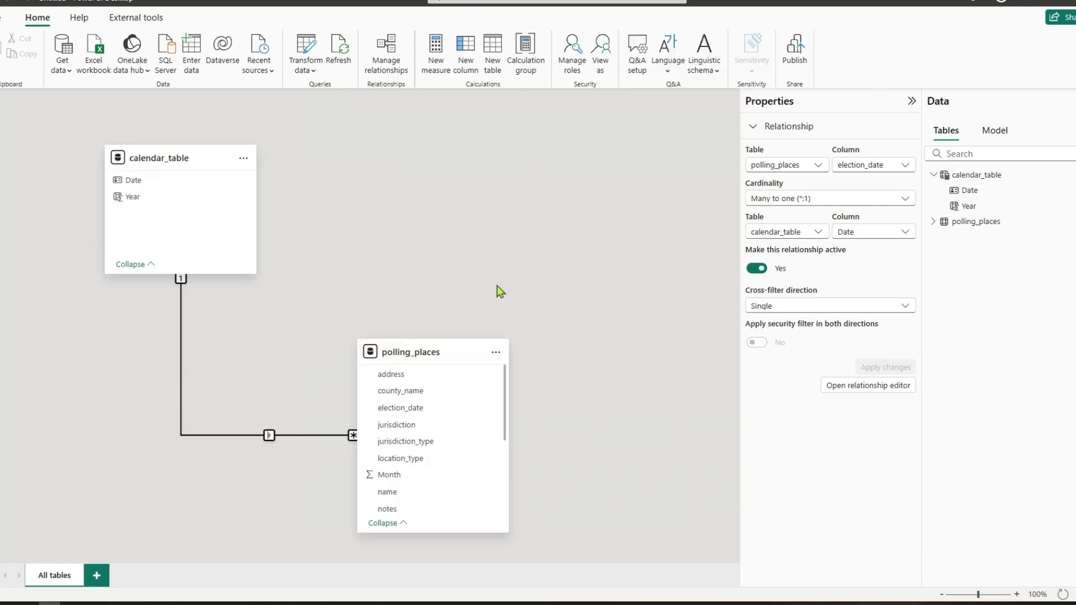
Return to the report and add the measure # of Polling Places(including duplicates) = COUNTROWS(polling_places) to the polling_places table.
{"action": "left_click", "coordinate": [3, 107]}
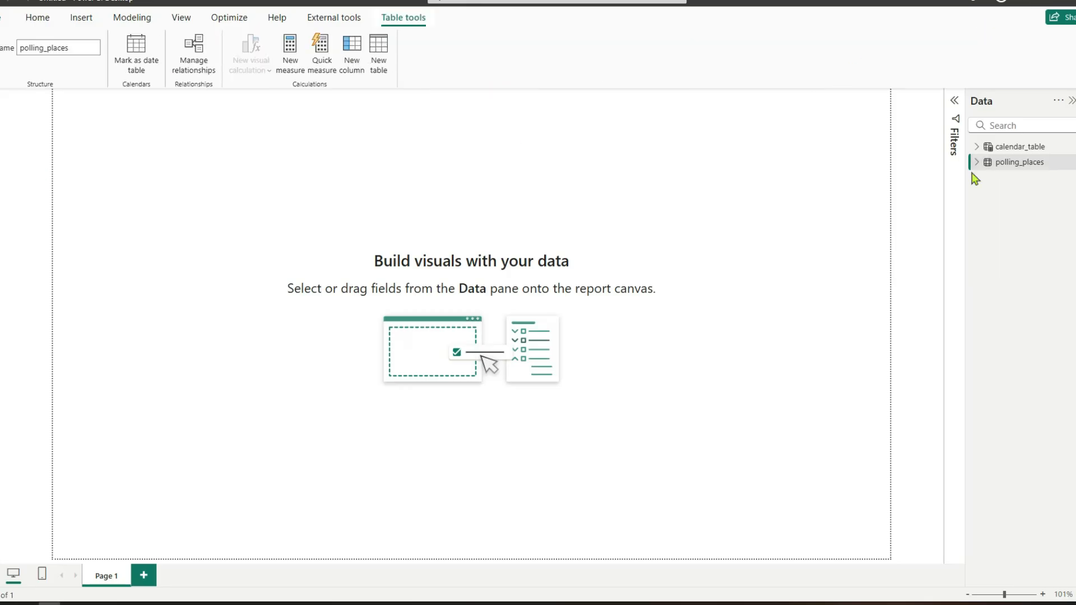
{"action": "right_click", "coordinate": [1001, 163]}
{"action": "left_click", "coordinate": [928, 185]}
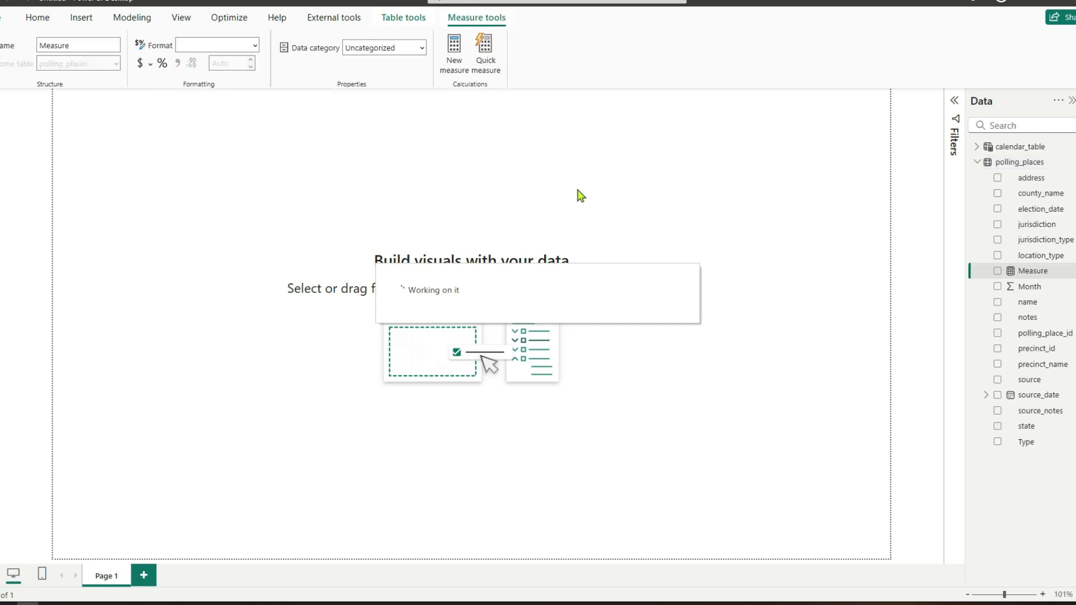
{"action": "type", "text": "# of Polling Places(including duplicates) = COUNTROWS(polling_places)"}
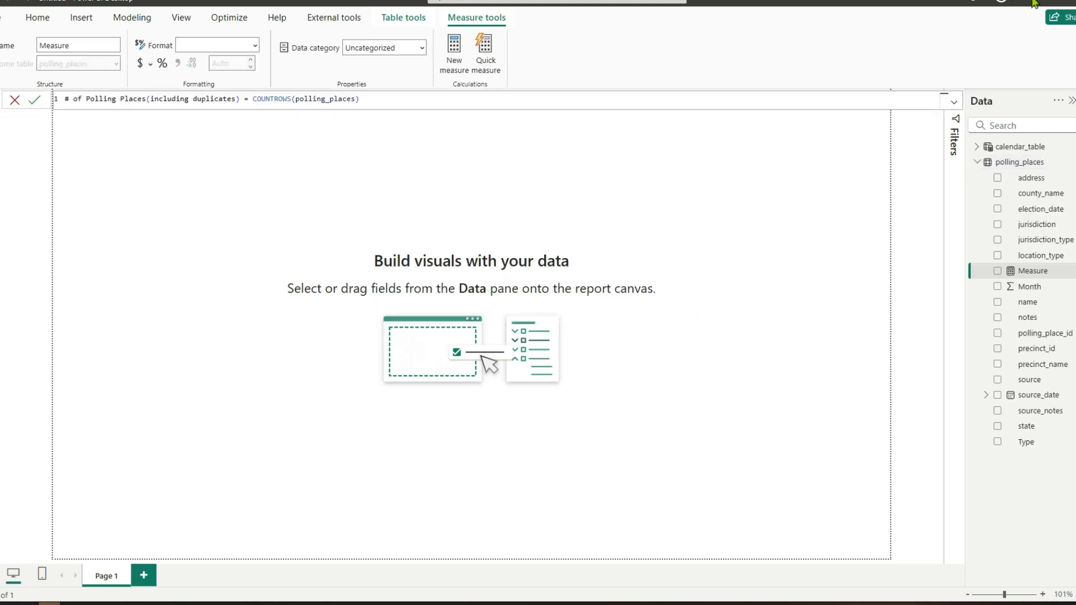
{"action": "left_click", "coordinate": [397, 100]}
{"action": "left_click", "coordinate": [32, 101]}
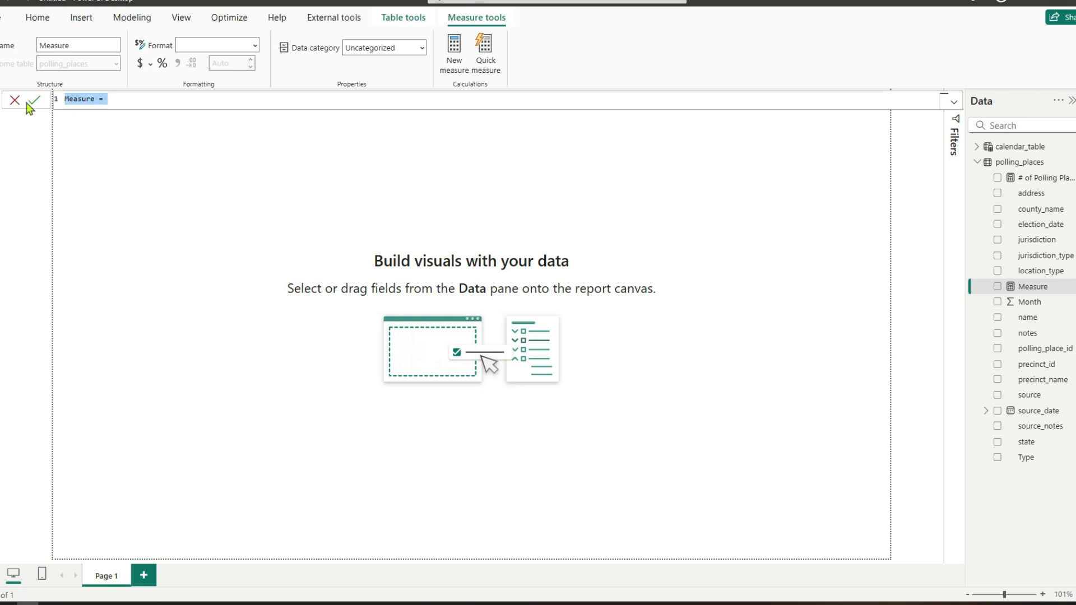
Define another polling_places measure as # of distinct Polling Places = COUNTROWS(DISTINCT(polling_places[name])).
{"action": "type", "text": "# of distinct Polling Places = COUNTROWS(DISTINCT(polling_places[name]))"}
{"action": "left_click_drag", "start_coordinate": [82, 100], "coordinate": [391, 93]}
{"action": "left_click", "coordinate": [393, 96]}
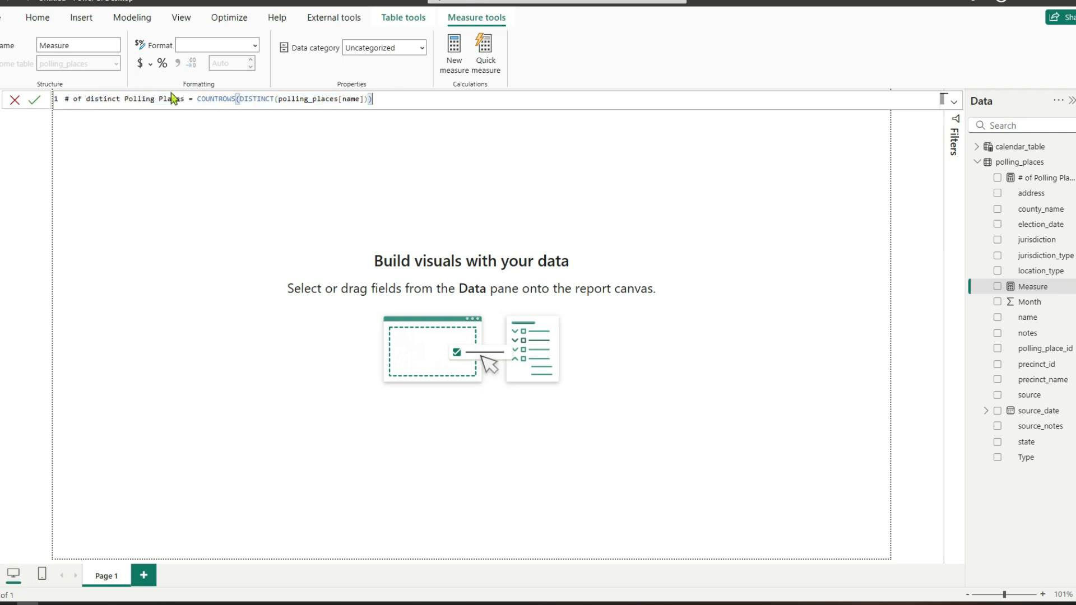
{"action": "left_click", "coordinate": [1024, 2]}
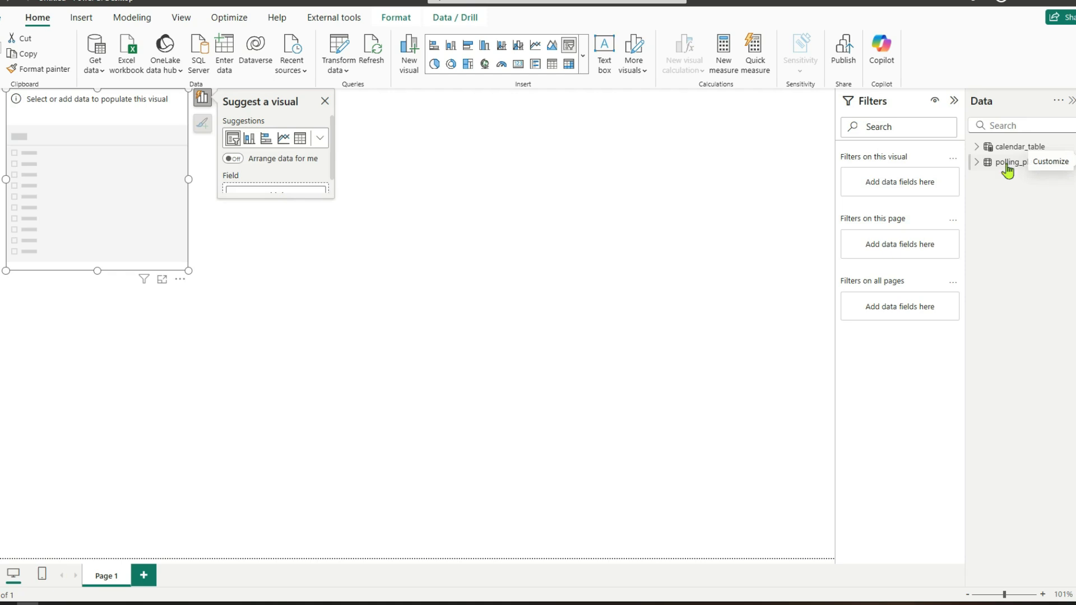
Populate the empty slicer with the Type field from polling_places.
{"action": "left_click", "coordinate": [978, 163]}
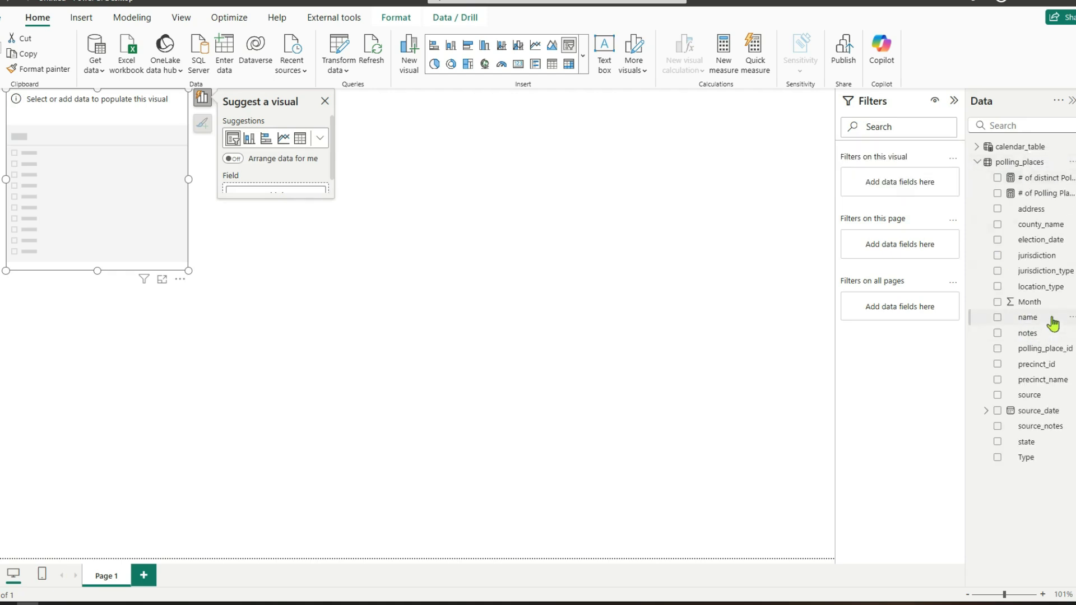
{"action": "left_click", "coordinate": [997, 457]}
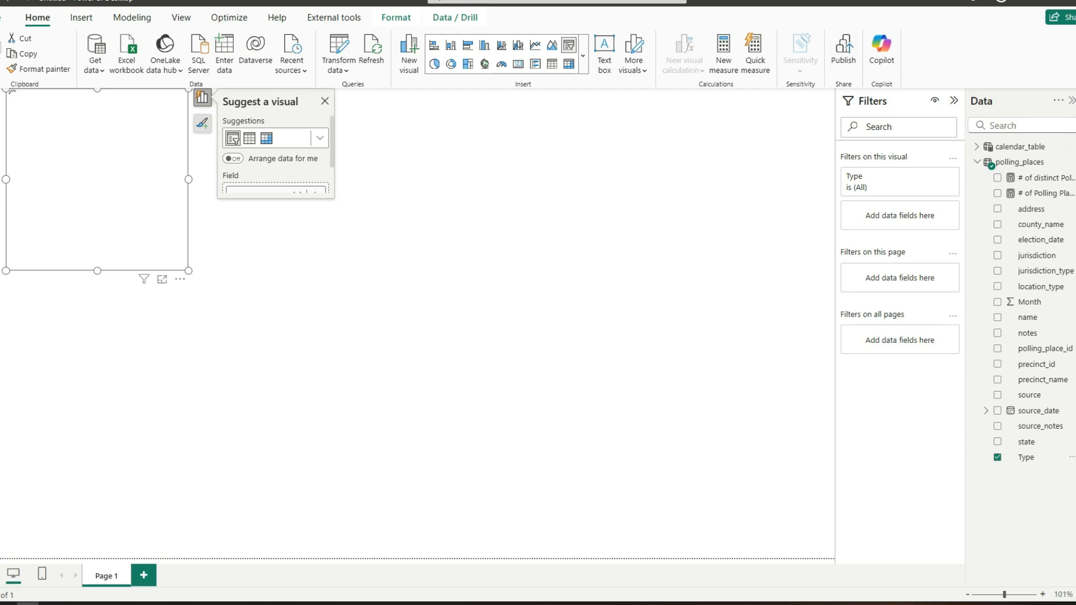
Set the Type slicer's style to Tile and stretch it into a single-row strip across the page's upper edge.
{"action": "left_click", "coordinate": [1075, 142]}
{"action": "left_click", "coordinate": [1005, 234]}
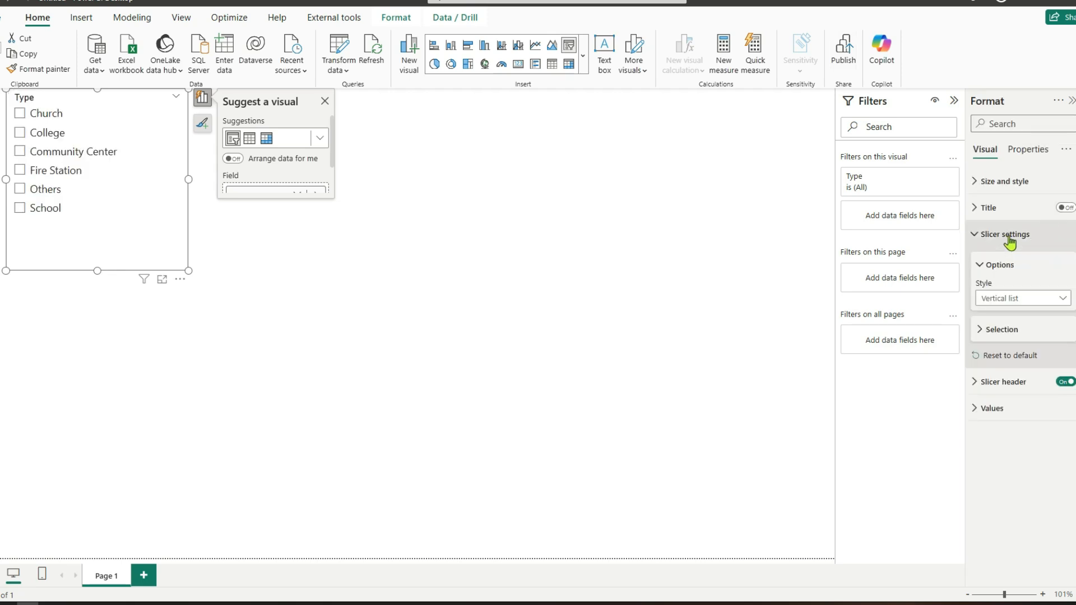
{"action": "left_click", "coordinate": [1022, 298]}
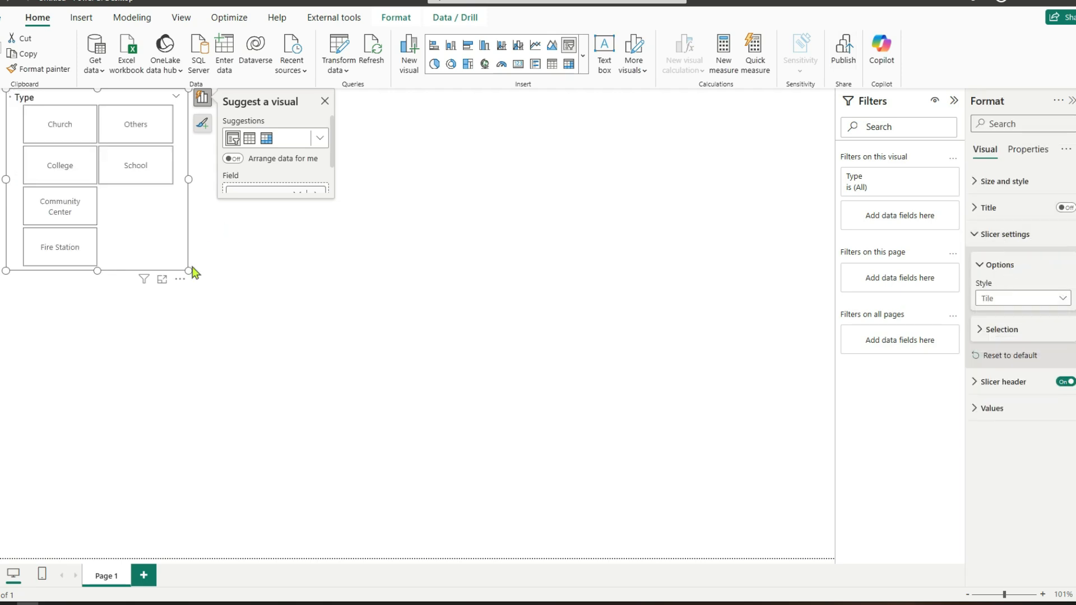
{"action": "left_click_drag", "start_coordinate": [189, 271], "coordinate": [812, 156]}
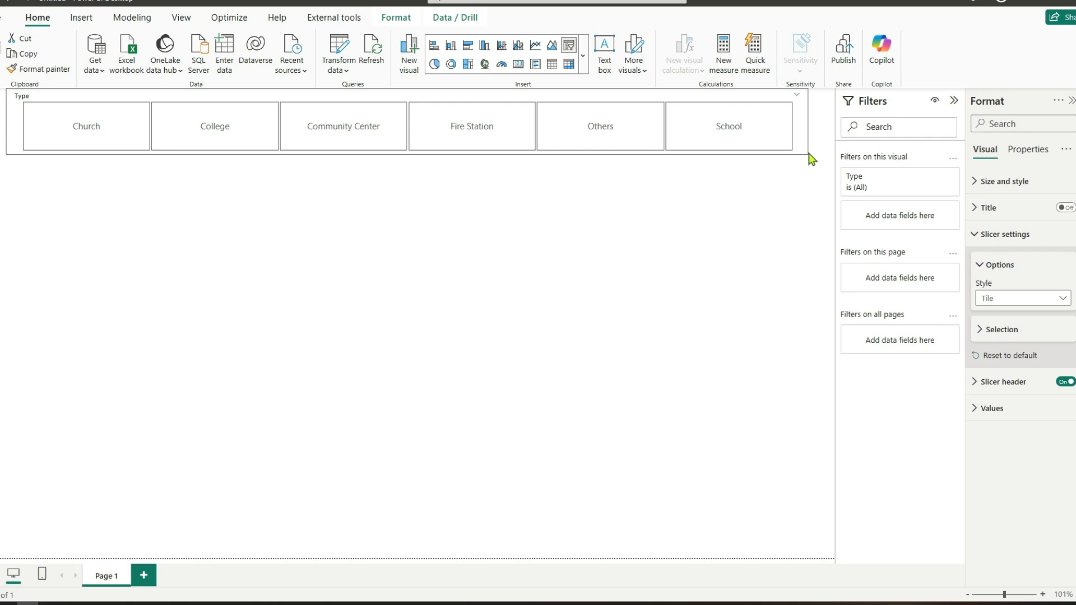
Insert a clustered bar chart beneath the Type slicer and extend its height down to near the page's lower edge.
{"action": "left_click", "coordinate": [305, 213]}
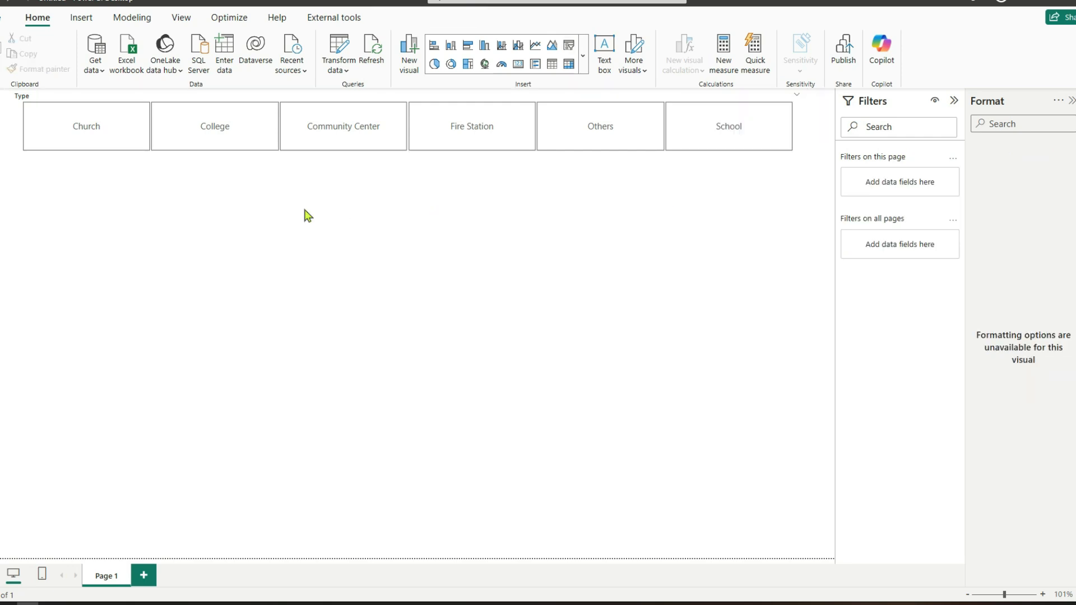
{"action": "left_click", "coordinate": [468, 48]}
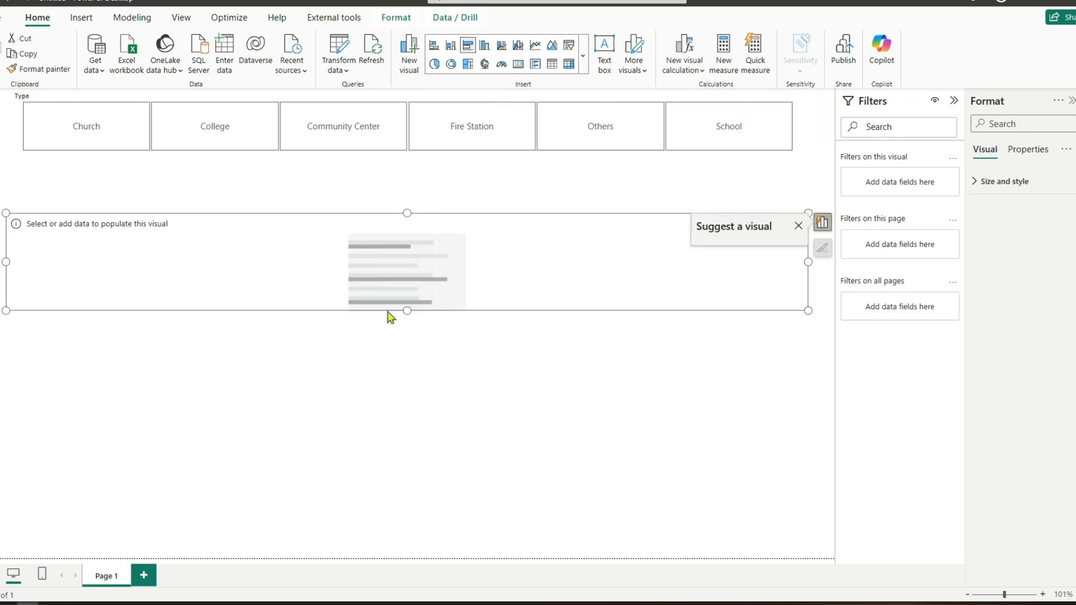
{"action": "left_click_drag", "start_coordinate": [389, 312], "coordinate": [397, 531]}
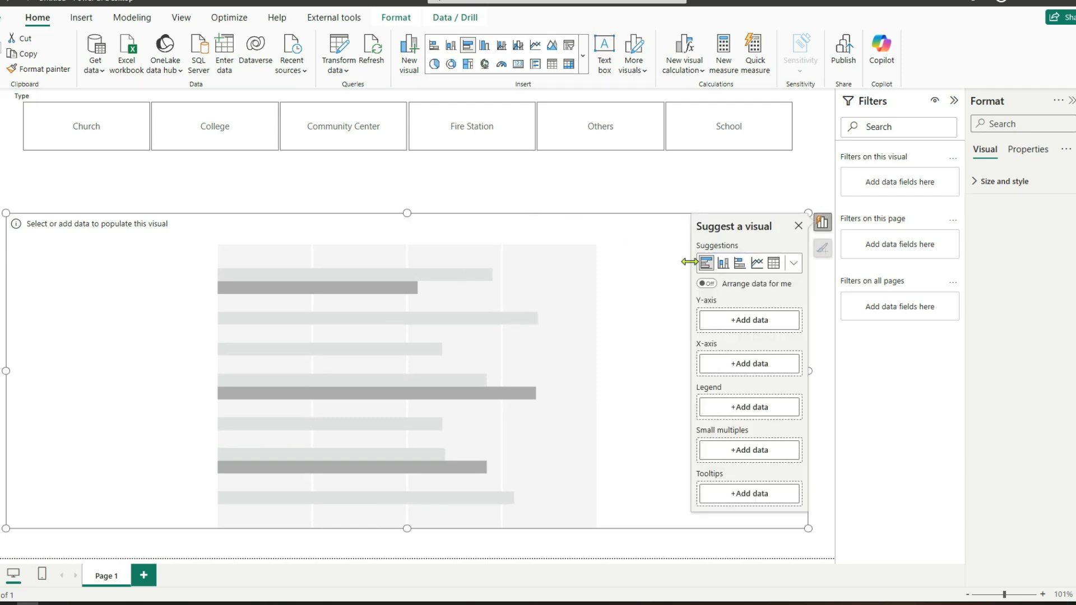
Assign the state field from polling_places to the bar chart's Y-axis.
{"action": "left_click", "coordinate": [745, 328]}
{"action": "left_click", "coordinate": [857, 244]}
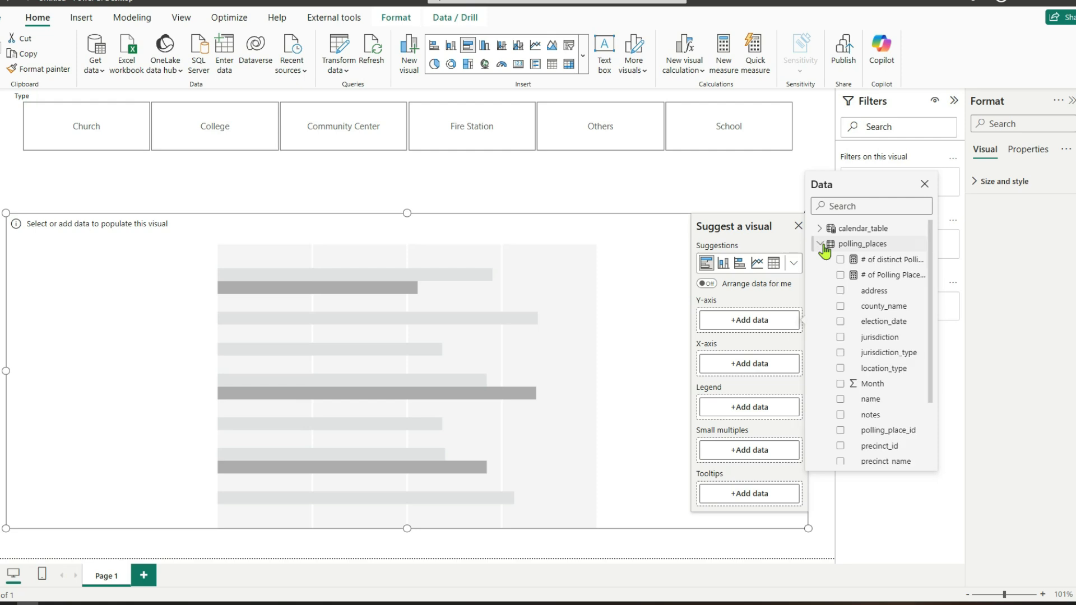
{"action": "scroll", "coordinate": [933, 381], "scroll_direction": "down", "scroll_amount": 3}
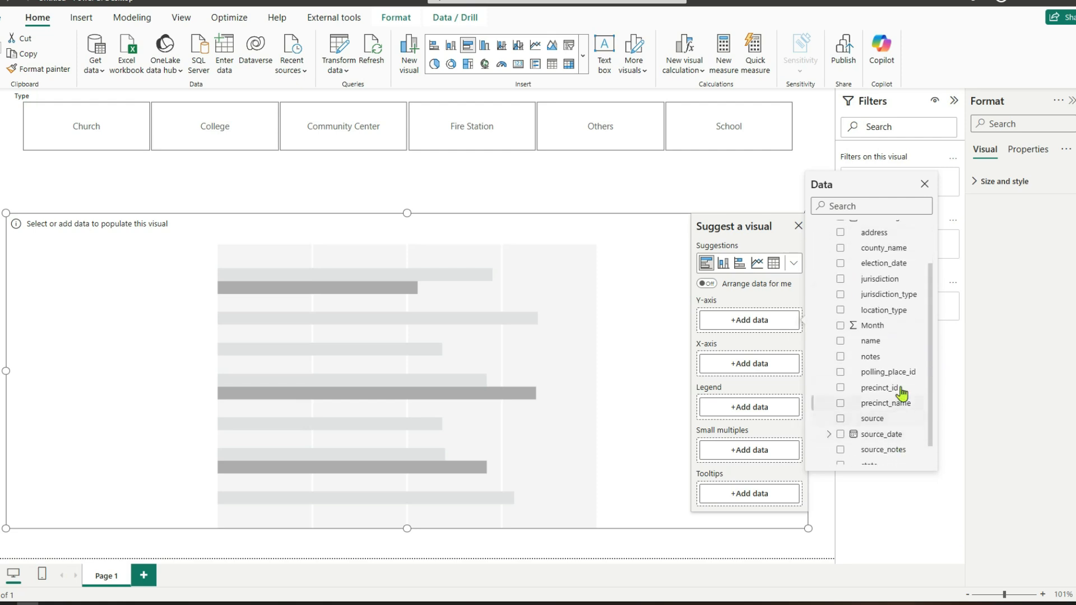
{"action": "scroll", "coordinate": [869, 280], "scroll_direction": "up", "scroll_amount": 3}
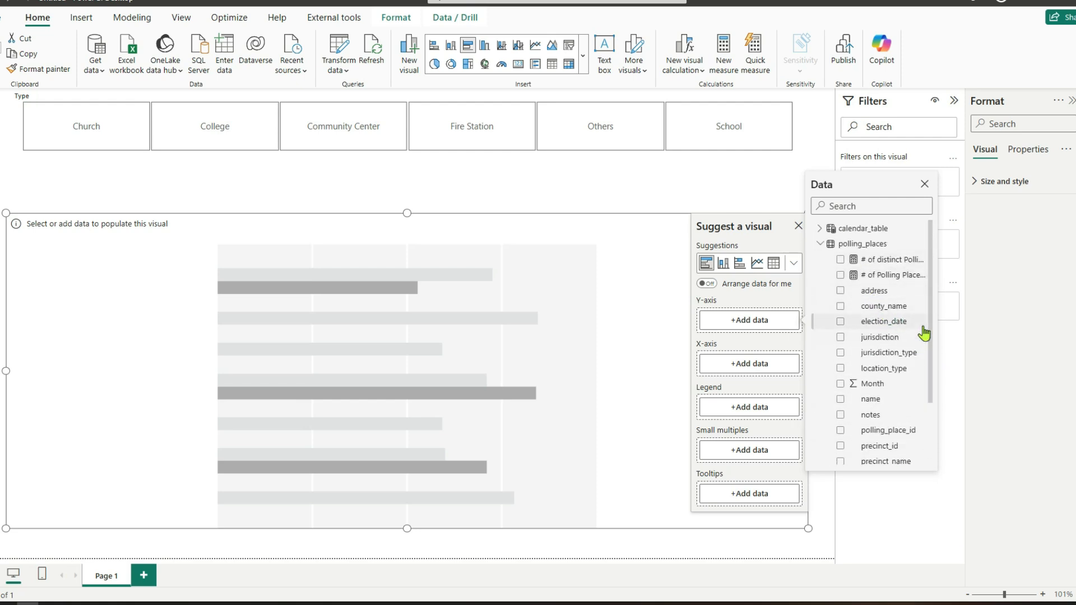
{"action": "left_click_drag", "start_coordinate": [932, 324], "coordinate": [937, 388]}
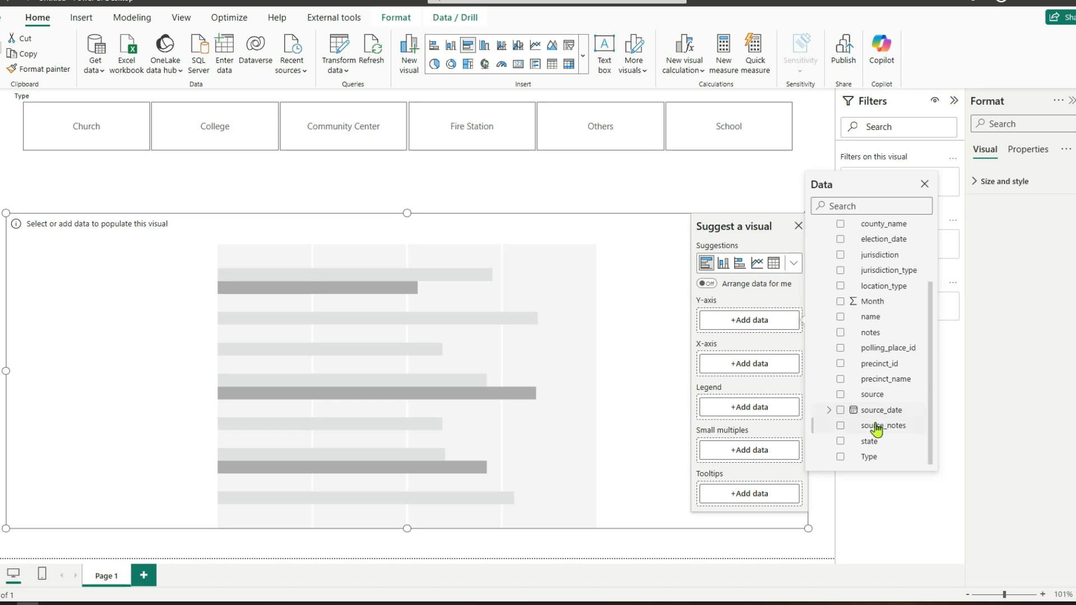
{"action": "left_click", "coordinate": [840, 441]}
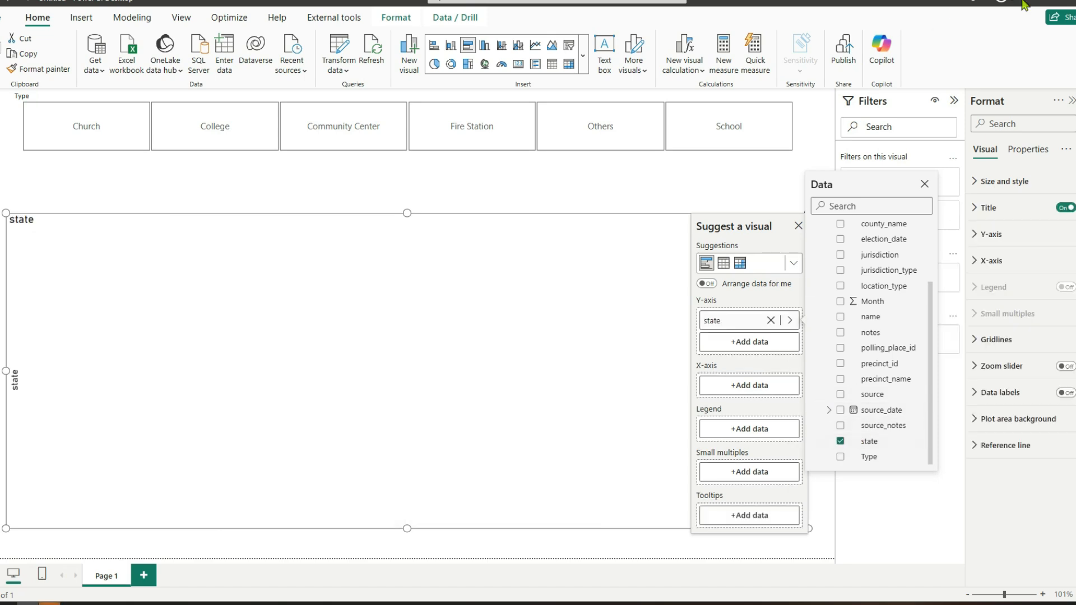
Assign the measure # of Polling Places(including duplicates) to the bar chart's X-axis.
{"action": "left_click", "coordinate": [735, 387]}
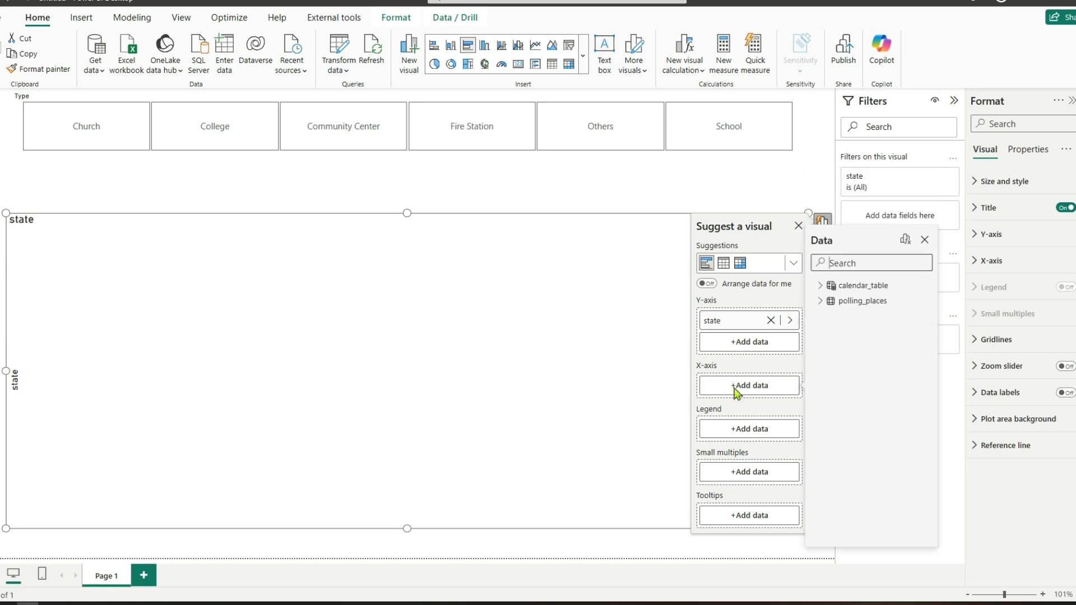
{"action": "left_click", "coordinate": [820, 303]}
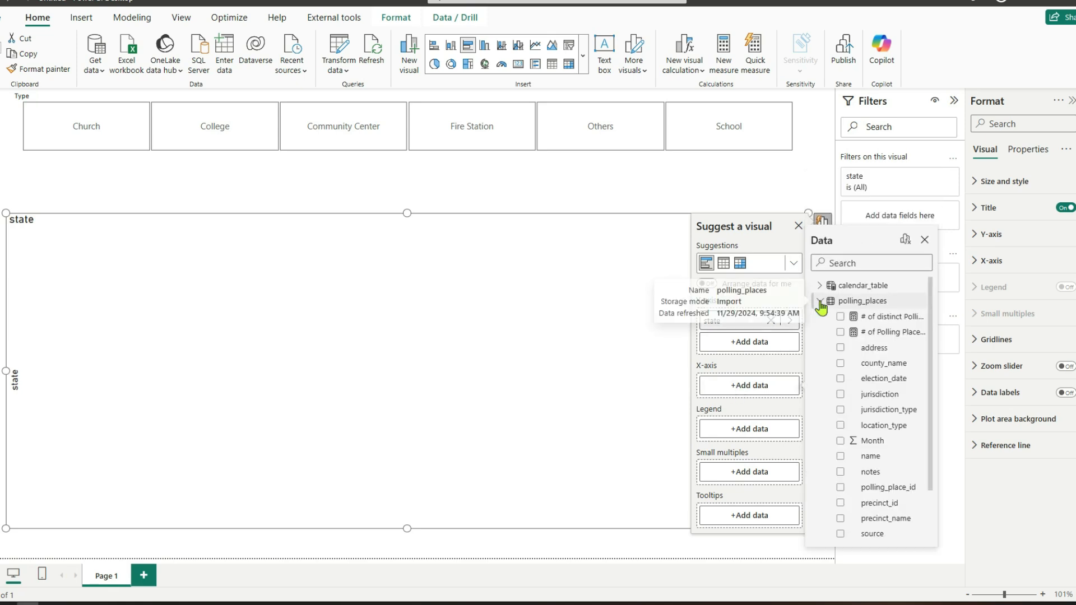
{"action": "left_click", "coordinate": [840, 333]}
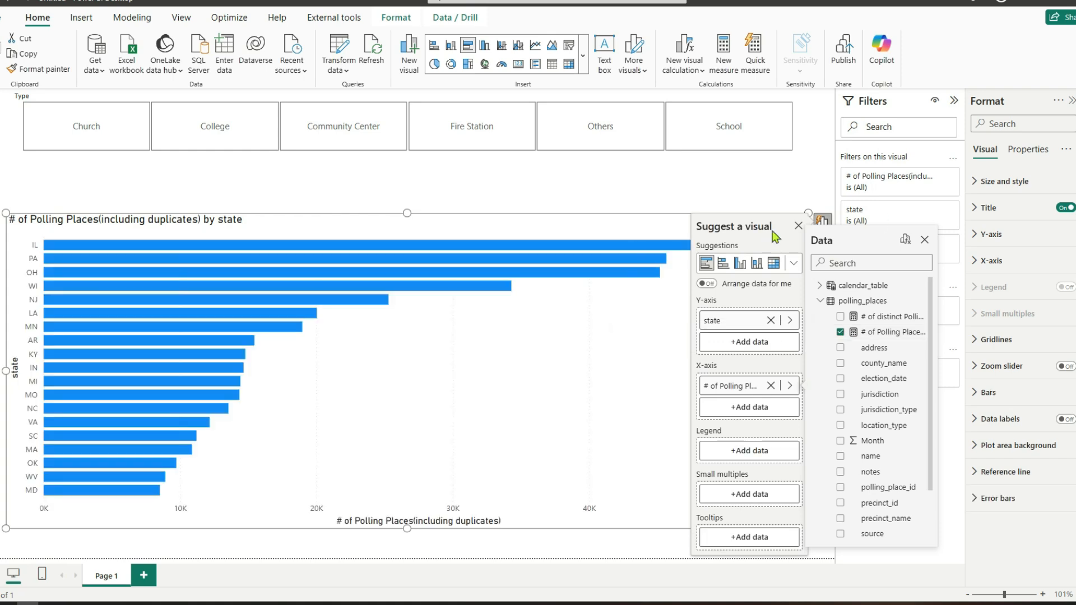
{"action": "left_click", "coordinate": [799, 227]}
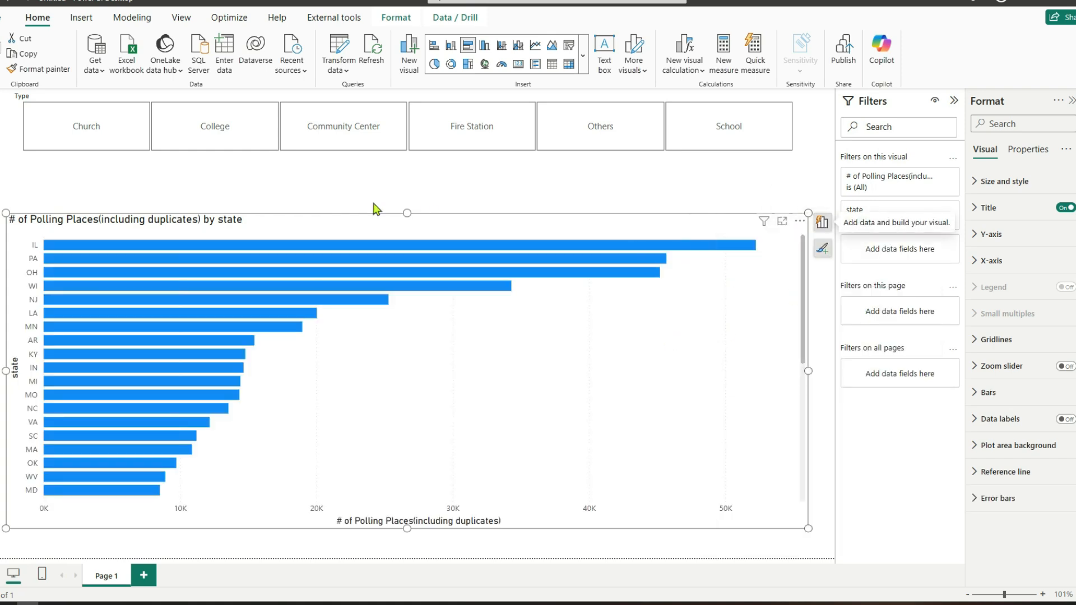
Enlarge the bar chart to fill the space between the slicer and the page's lower edge, and turn off its legend.
{"action": "left_click_drag", "start_coordinate": [407, 210], "coordinate": [413, 171]}
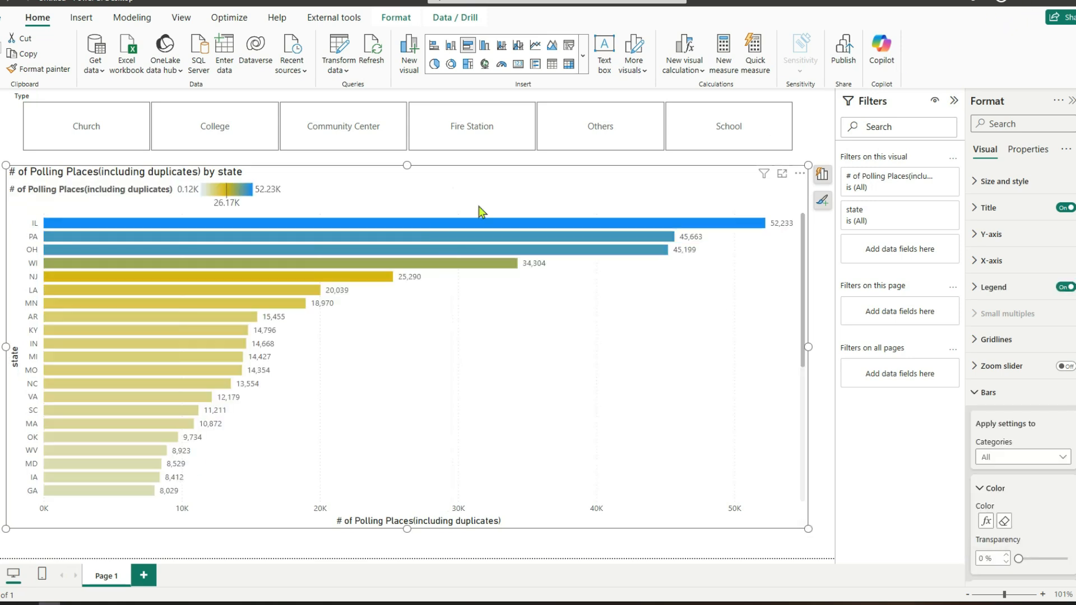
{"action": "left_click_drag", "start_coordinate": [408, 530], "coordinate": [408, 547]}
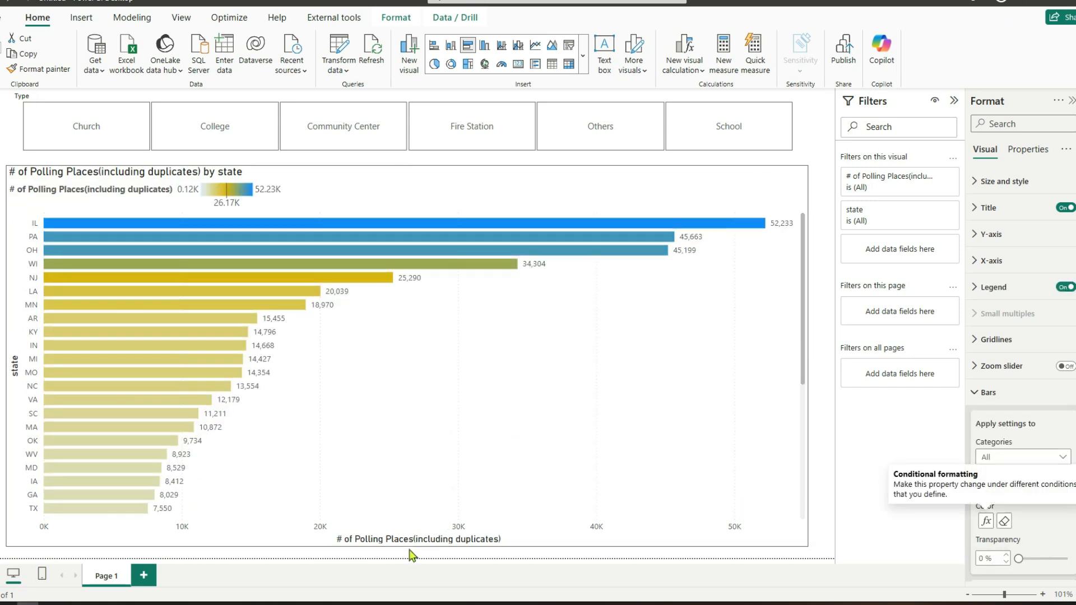
{"action": "left_click", "coordinate": [1064, 287]}
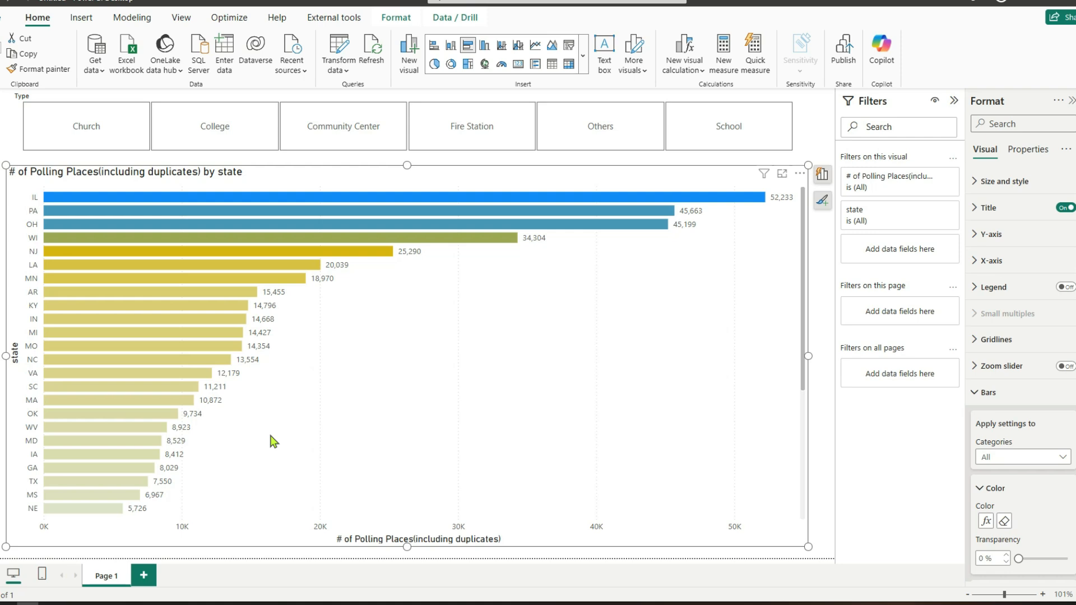
Check the bar chart for each slicer type in turn: Church, College, Community Center, Fire Station, Others and School.
{"action": "left_click", "coordinate": [92, 136]}
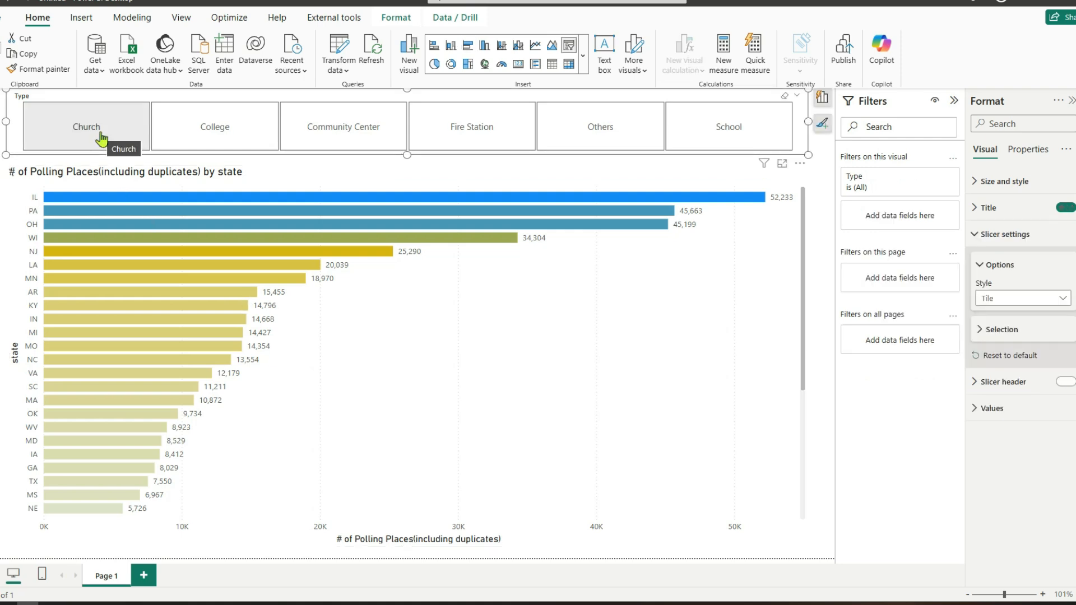
{"action": "left_click", "coordinate": [206, 139]}
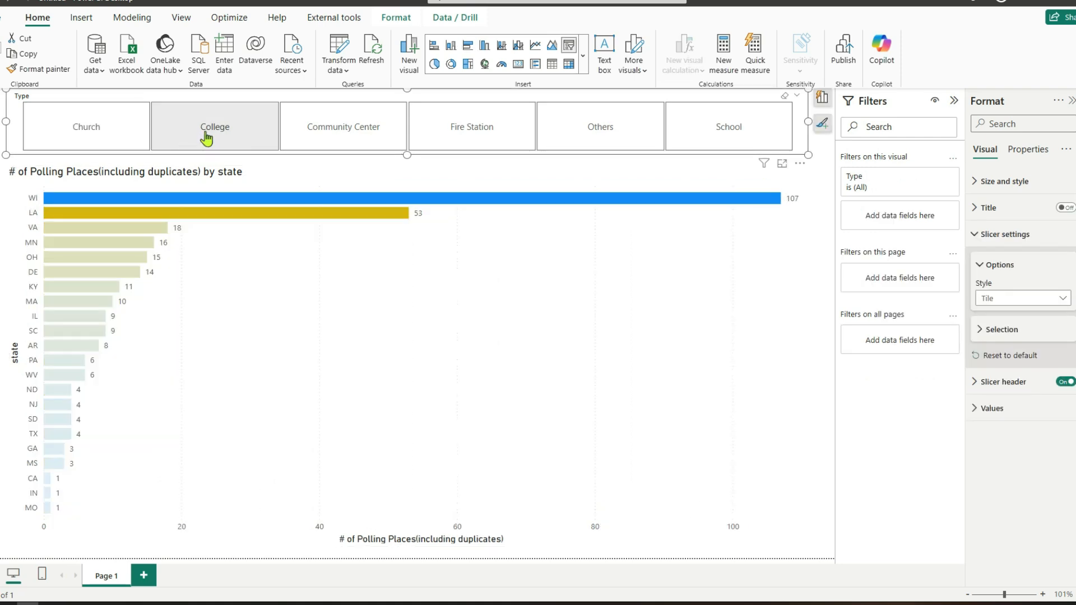
{"action": "left_click", "coordinate": [316, 132]}
{"action": "left_click", "coordinate": [473, 132]}
{"action": "left_click", "coordinate": [597, 134]}
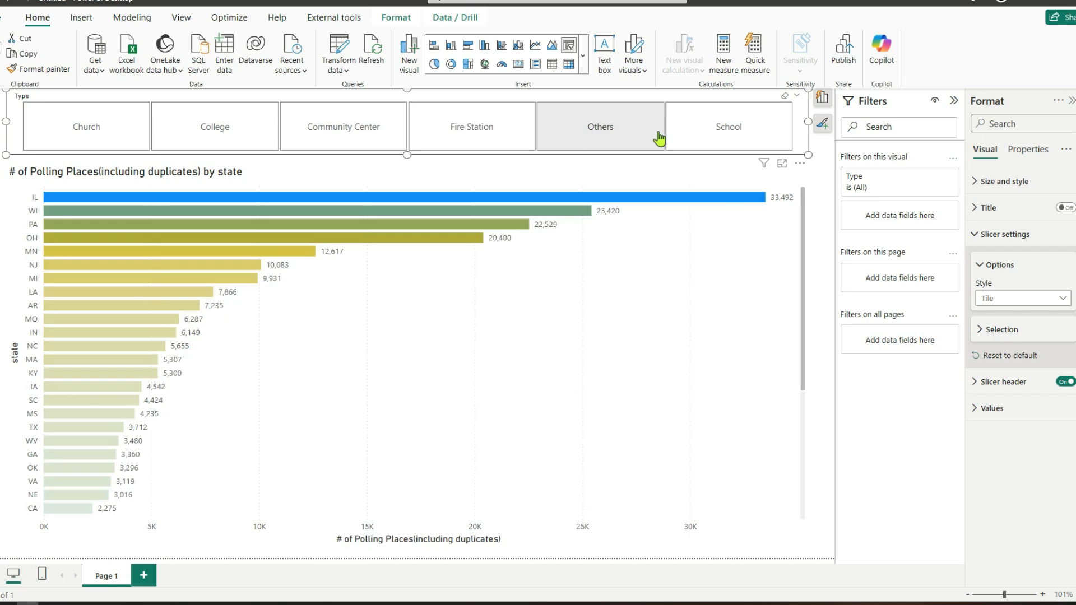
{"action": "left_click", "coordinate": [728, 135]}
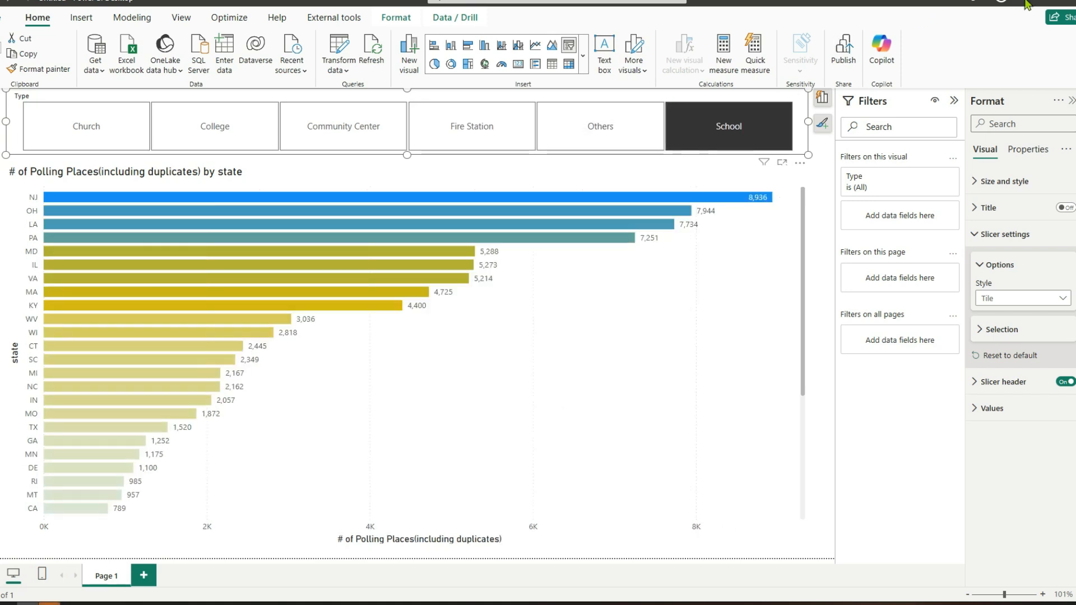
{"action": "left_click", "coordinate": [117, 180]}
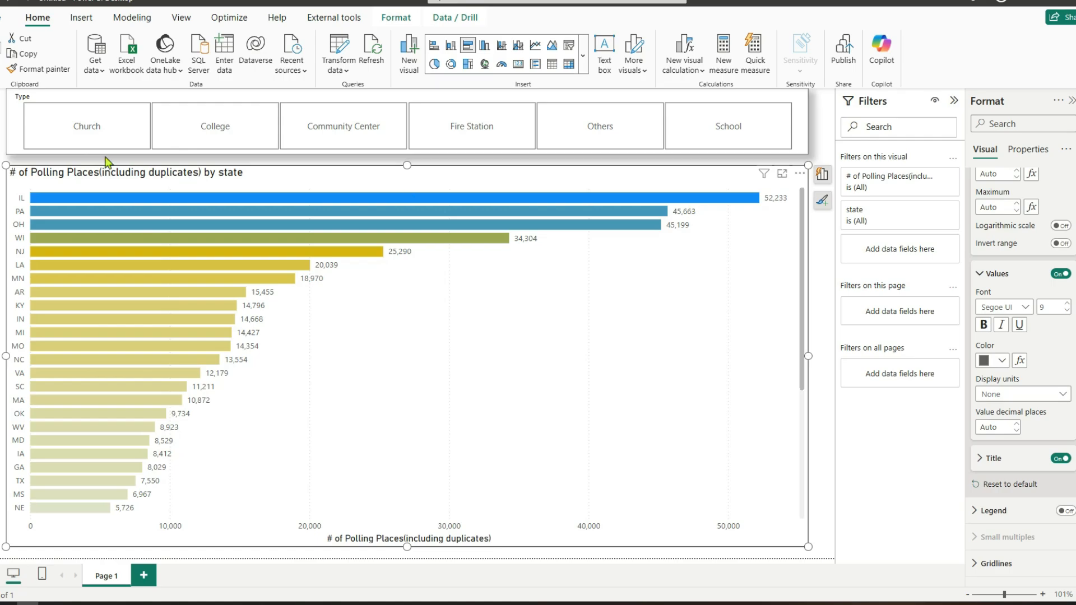
Show the polling_places table data and filter its name column to the first # 14 meadows school (gym) entry.
{"action": "left_click", "coordinate": [1, 128]}
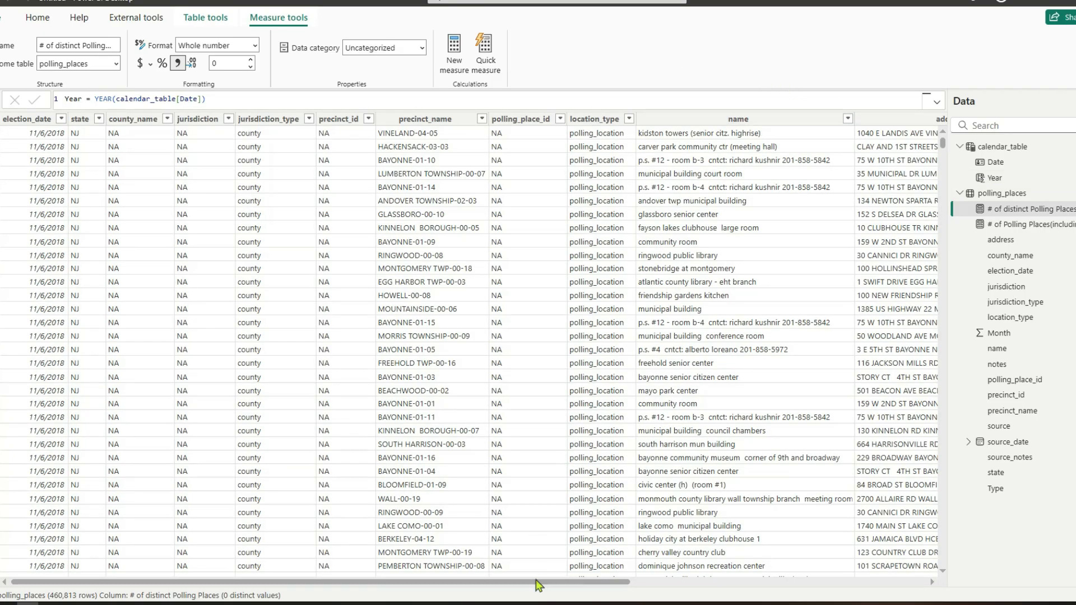
{"action": "scroll", "coordinate": [538, 585], "scroll_direction": "right", "scroll_amount": 5}
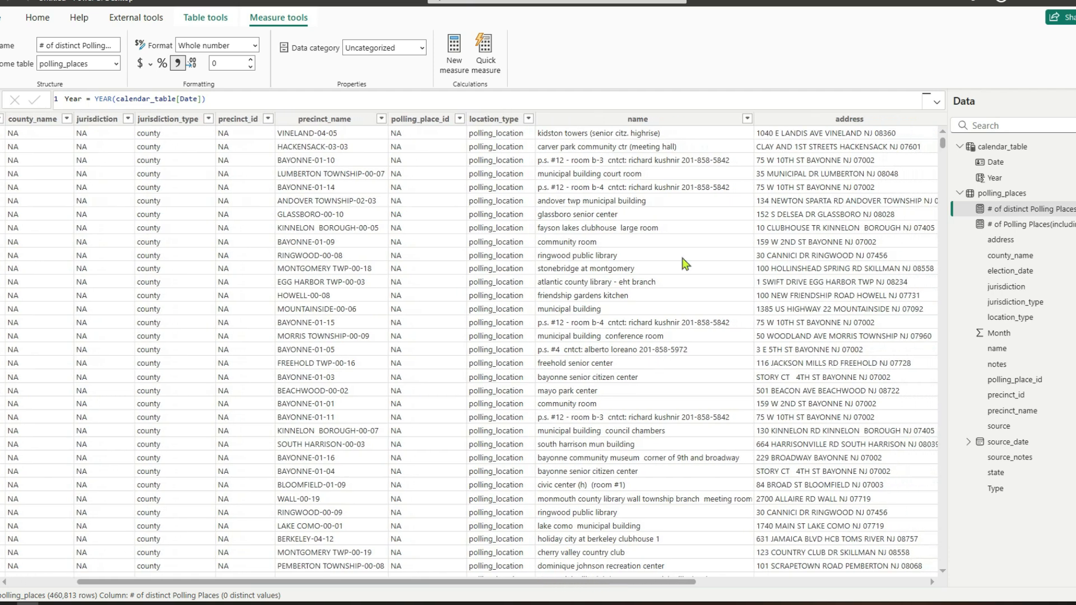
{"action": "left_click", "coordinate": [698, 121]}
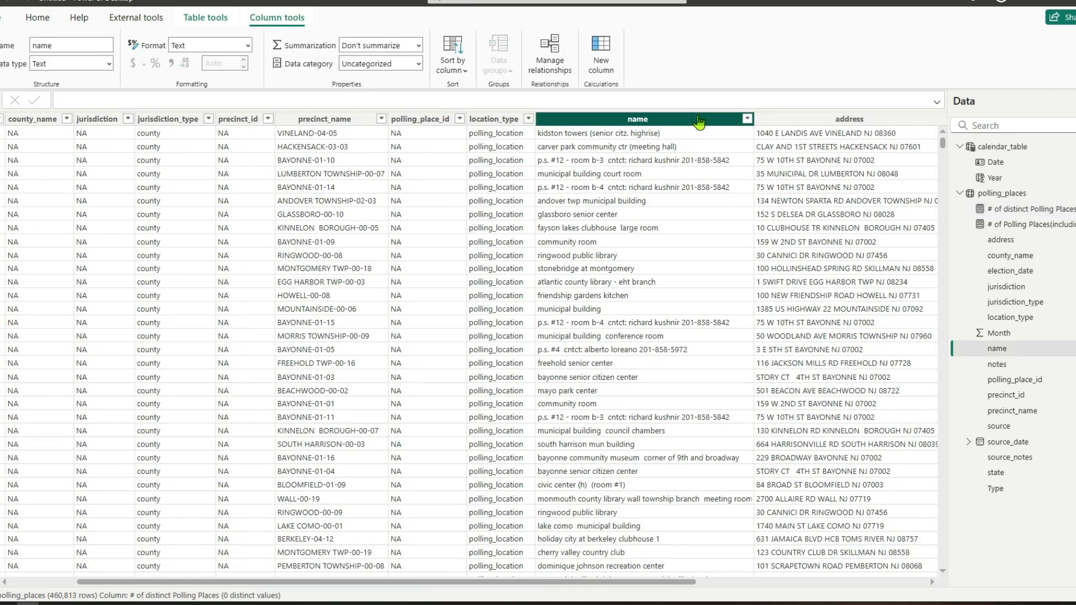
{"action": "left_click", "coordinate": [747, 118]}
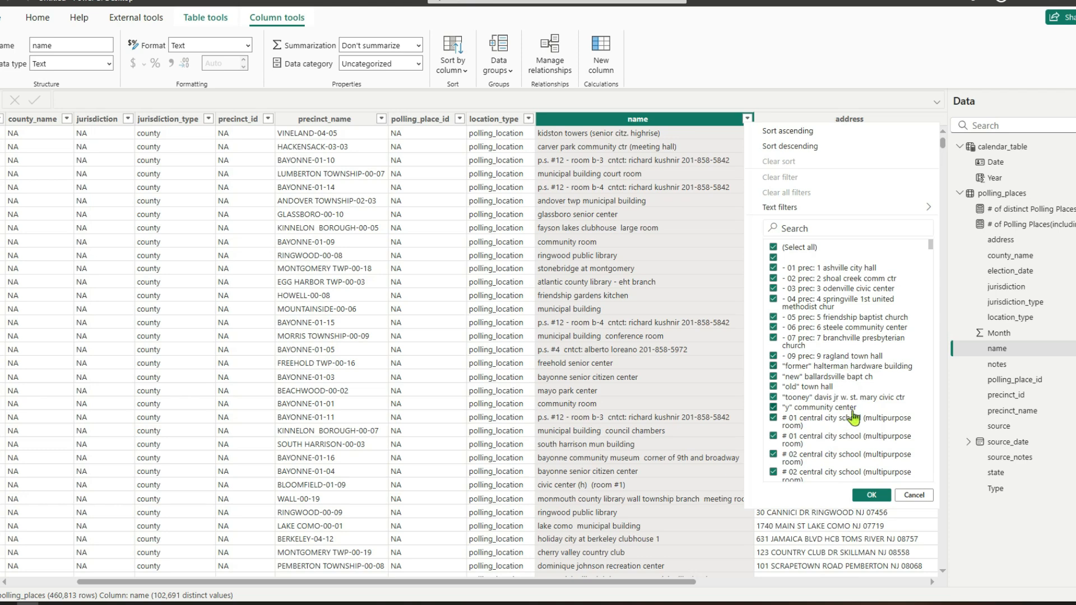
{"action": "left_click", "coordinate": [774, 248]}
{"action": "scroll", "coordinate": [827, 419], "scroll_direction": "down", "scroll_amount": 5}
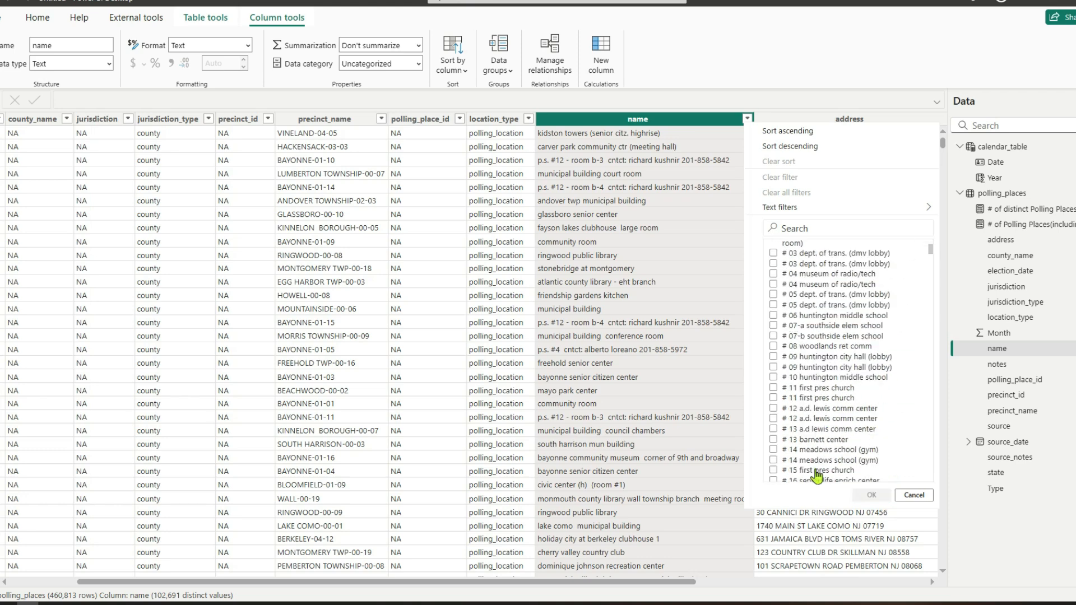
{"action": "left_click", "coordinate": [774, 451]}
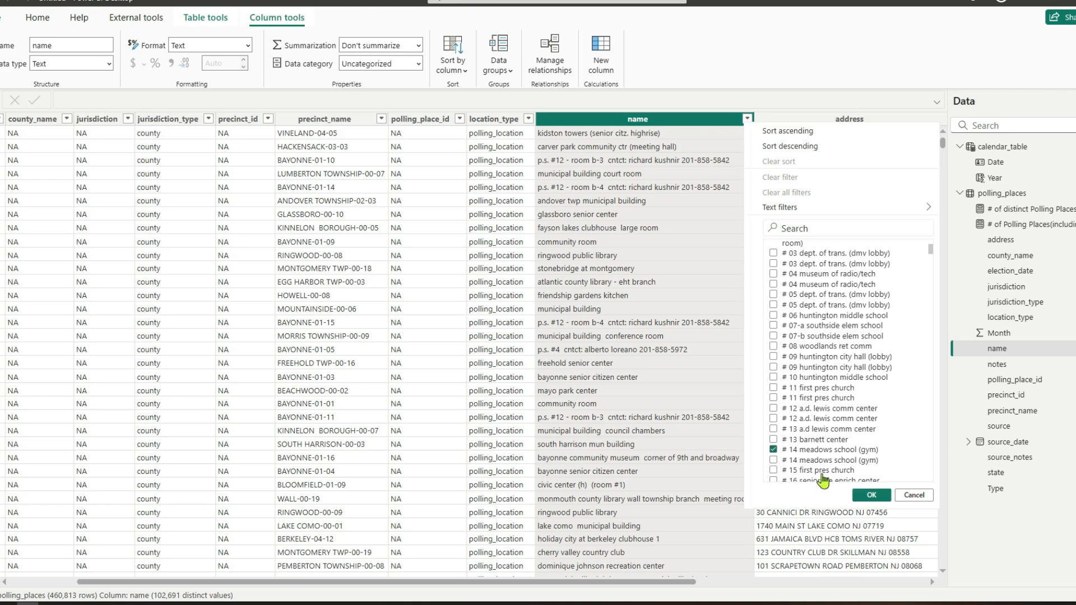
{"action": "left_click", "coordinate": [871, 495]}
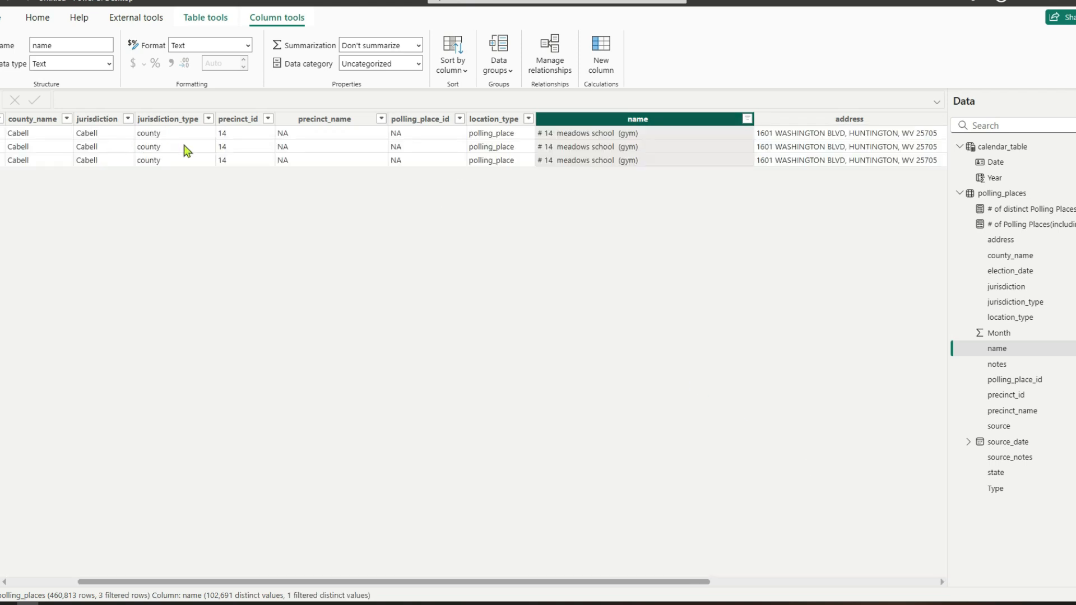
Compare the election dates of the filtered meadows school rows and clear all filters from the table.
{"action": "left_click_drag", "start_coordinate": [426, 588], "coordinate": [271, 596]}
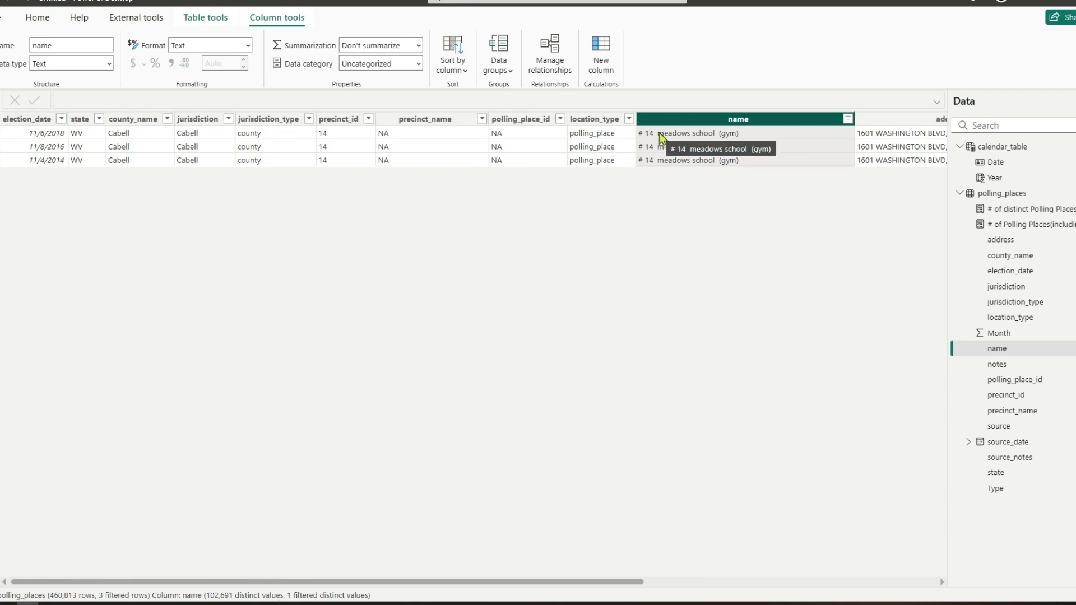
{"action": "left_click", "coordinate": [848, 119]}
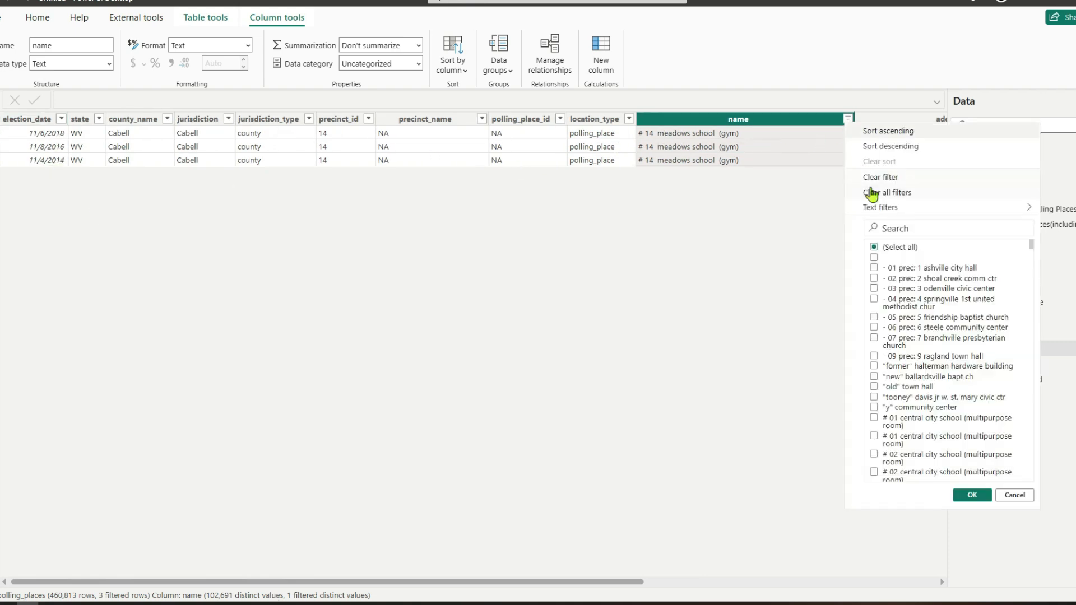
{"action": "left_click", "coordinate": [871, 193]}
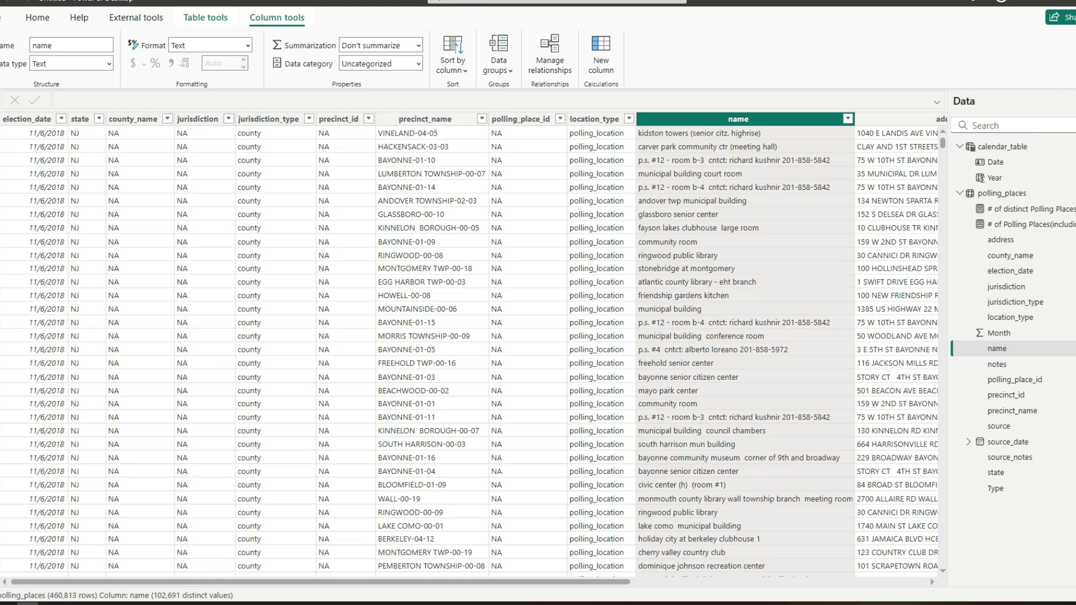
Return to the report page and replace the bar chart's X-axis measure with # of distinct Polling Places.
{"action": "left_click", "coordinate": [2, 104]}
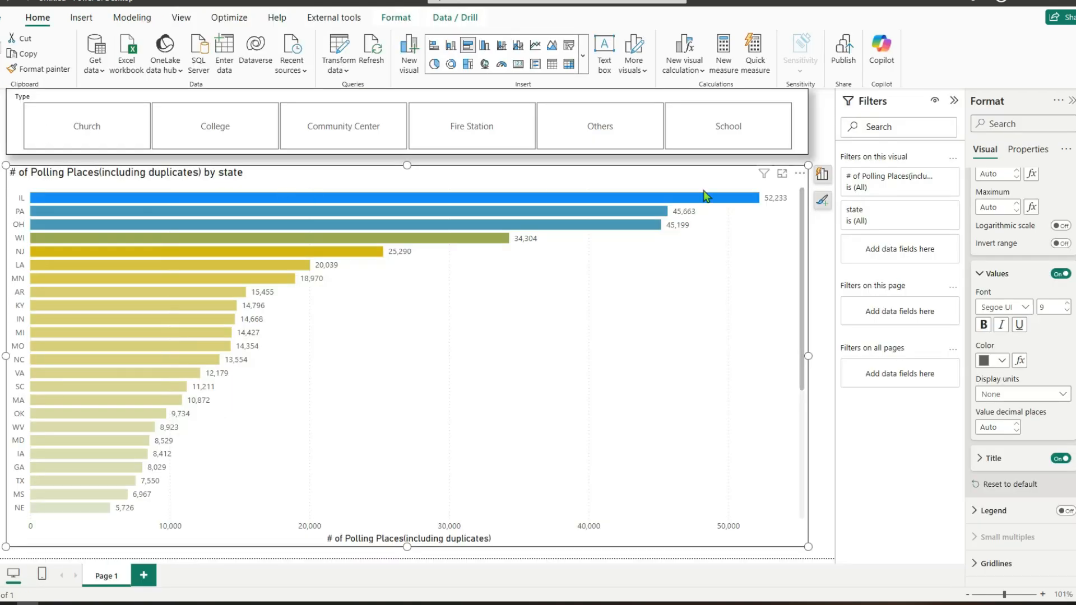
{"action": "left_click", "coordinate": [822, 174]}
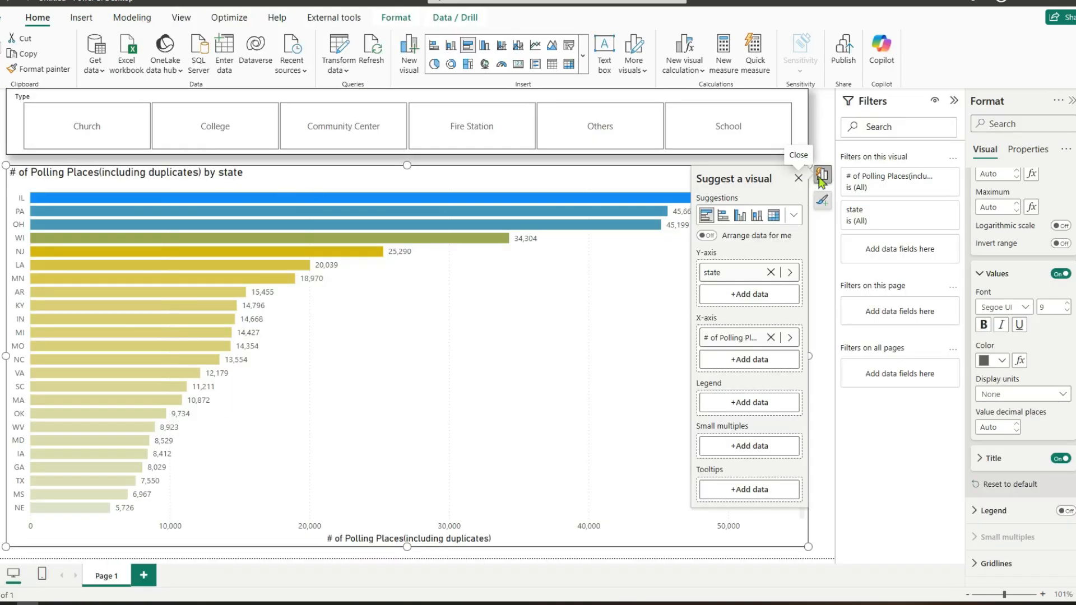
{"action": "left_click", "coordinate": [789, 338]}
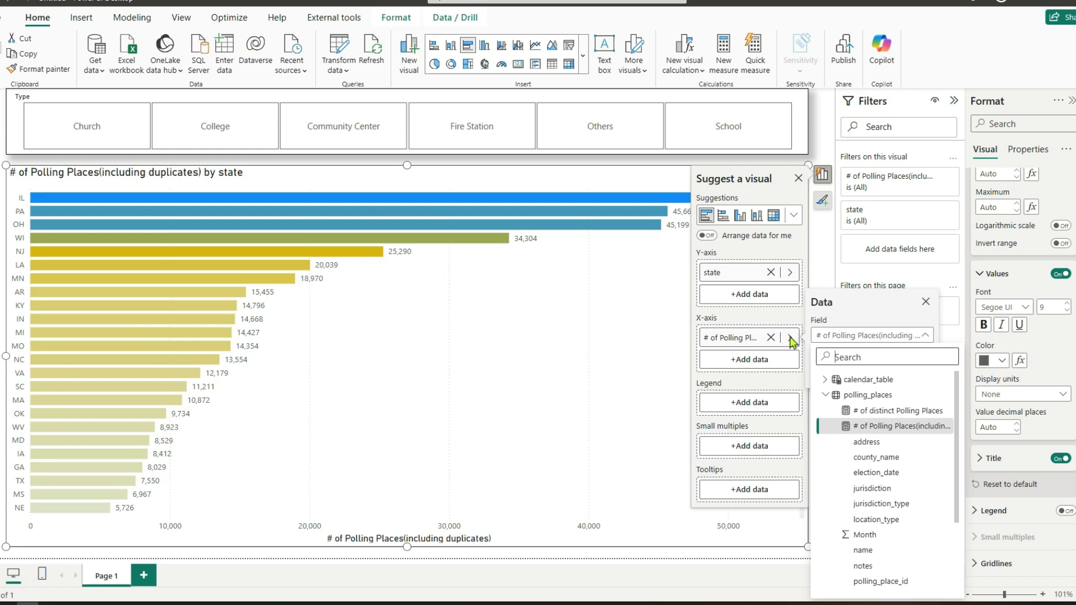
{"action": "left_click", "coordinate": [873, 412]}
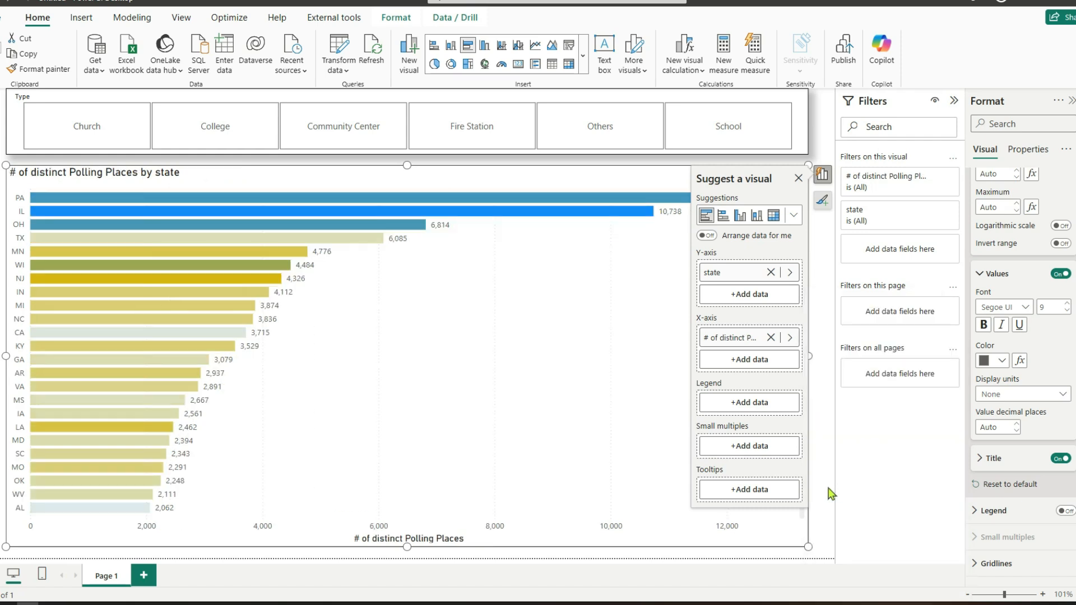
{"action": "left_click", "coordinate": [796, 179]}
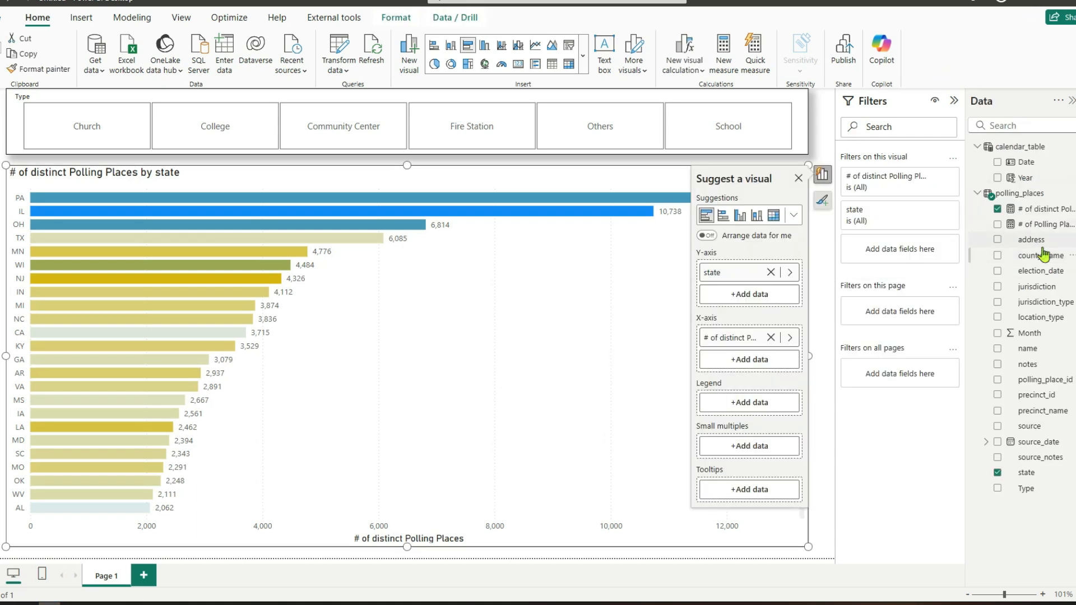
Set the data category of the state column to State or Province and of the county_name column to County.
{"action": "left_click", "coordinate": [1022, 476]}
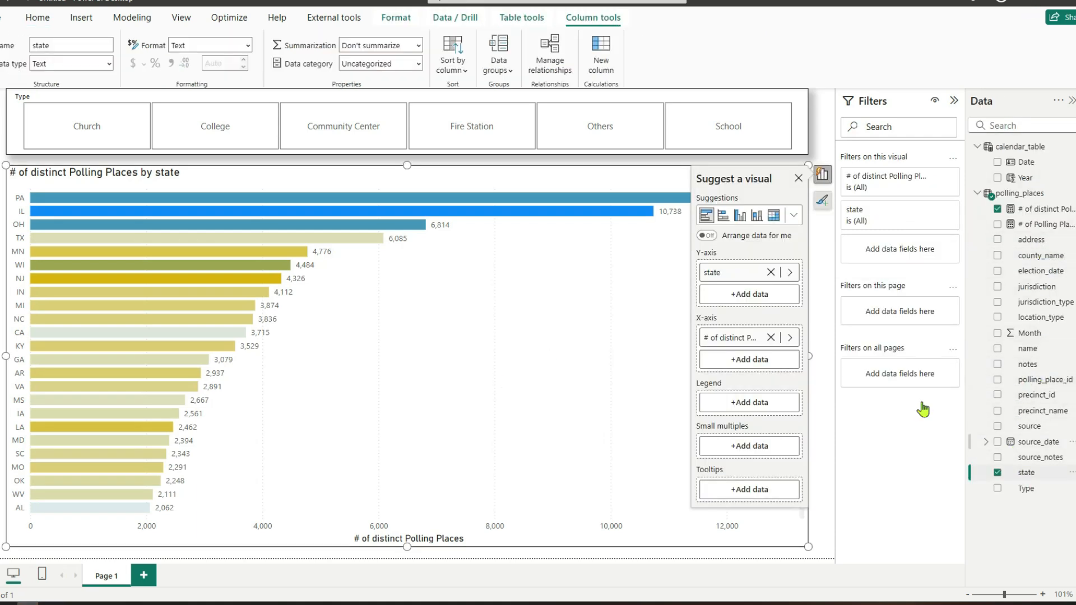
{"action": "left_click", "coordinate": [419, 66]}
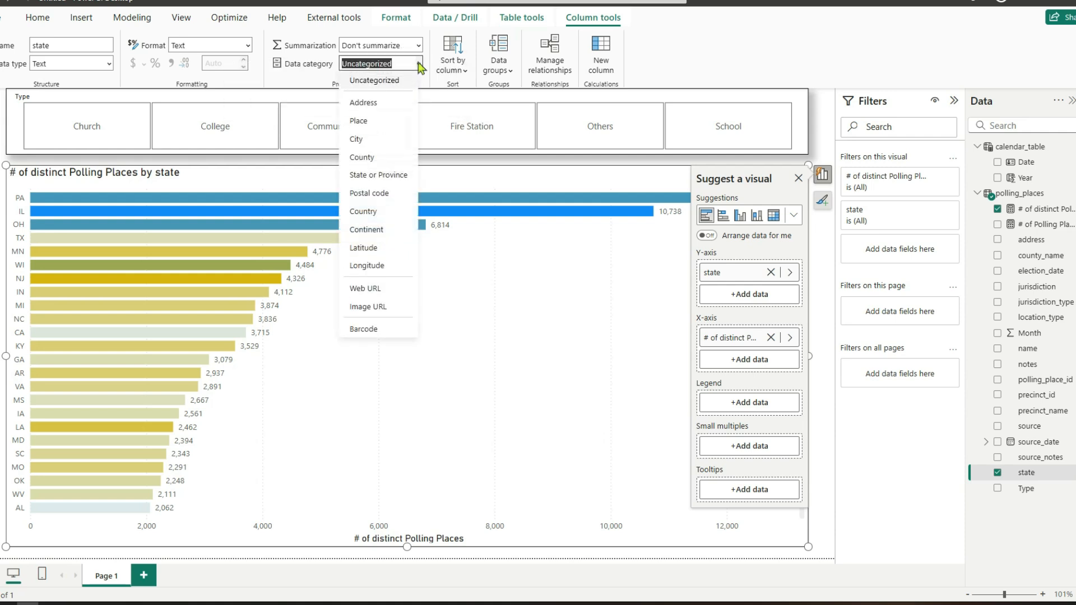
{"action": "left_click", "coordinate": [384, 176]}
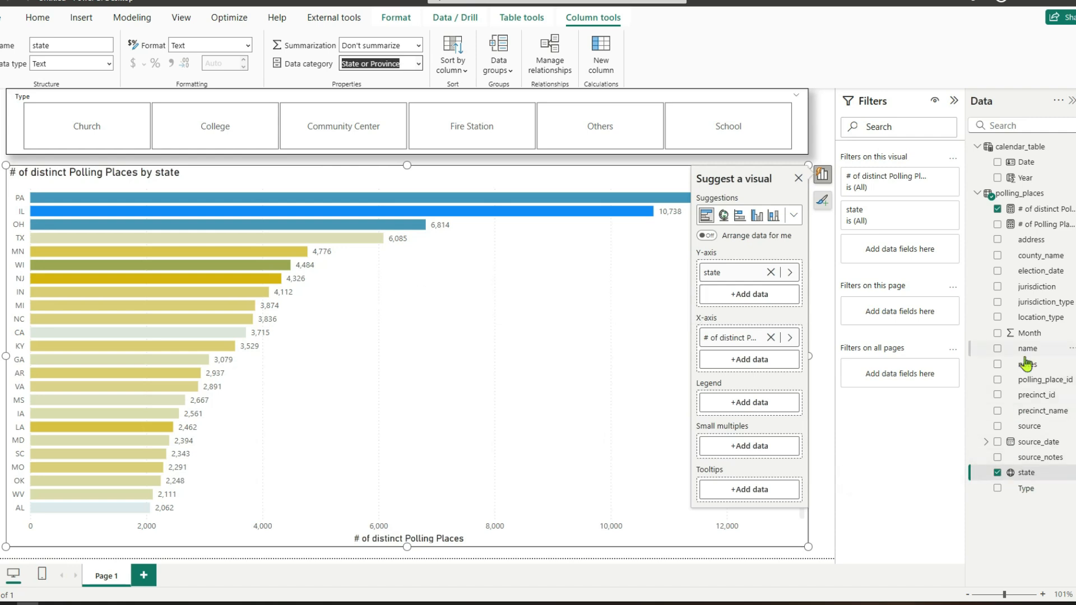
{"action": "left_click", "coordinate": [1034, 260]}
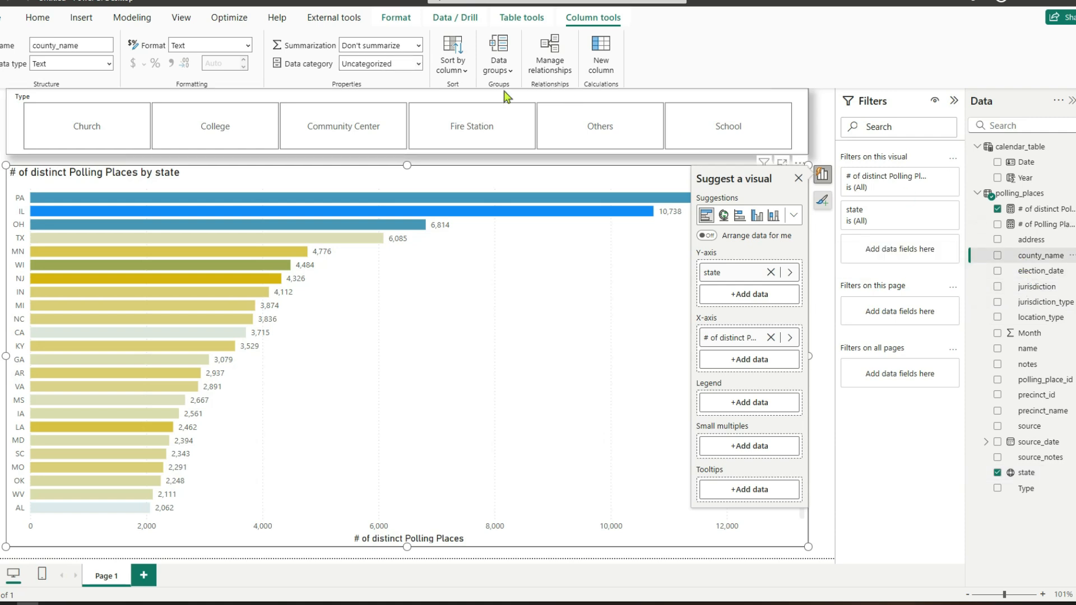
{"action": "left_click", "coordinate": [418, 63]}
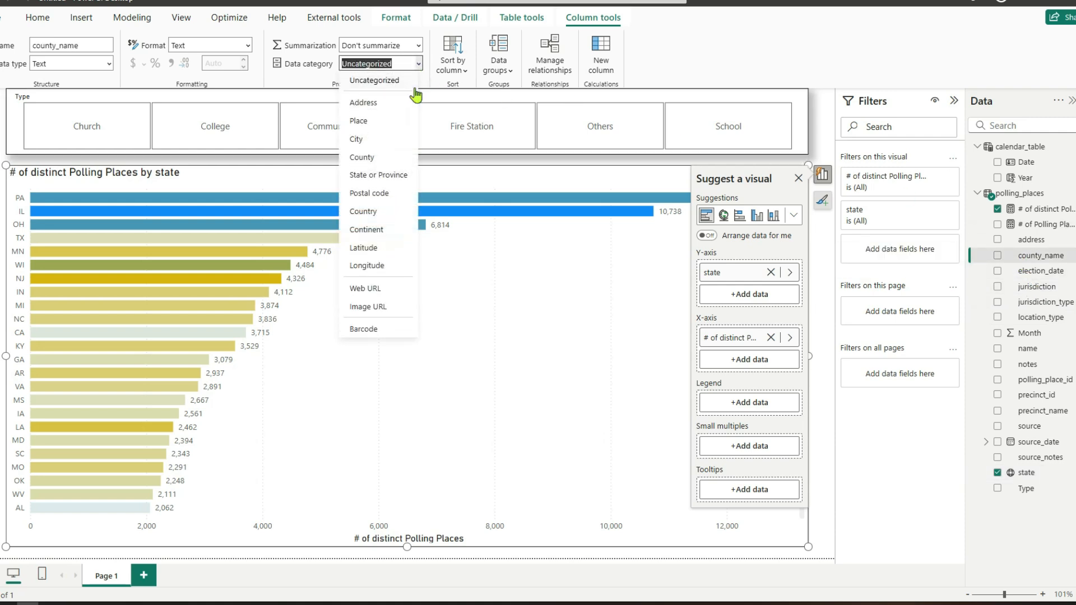
{"action": "left_click", "coordinate": [367, 159]}
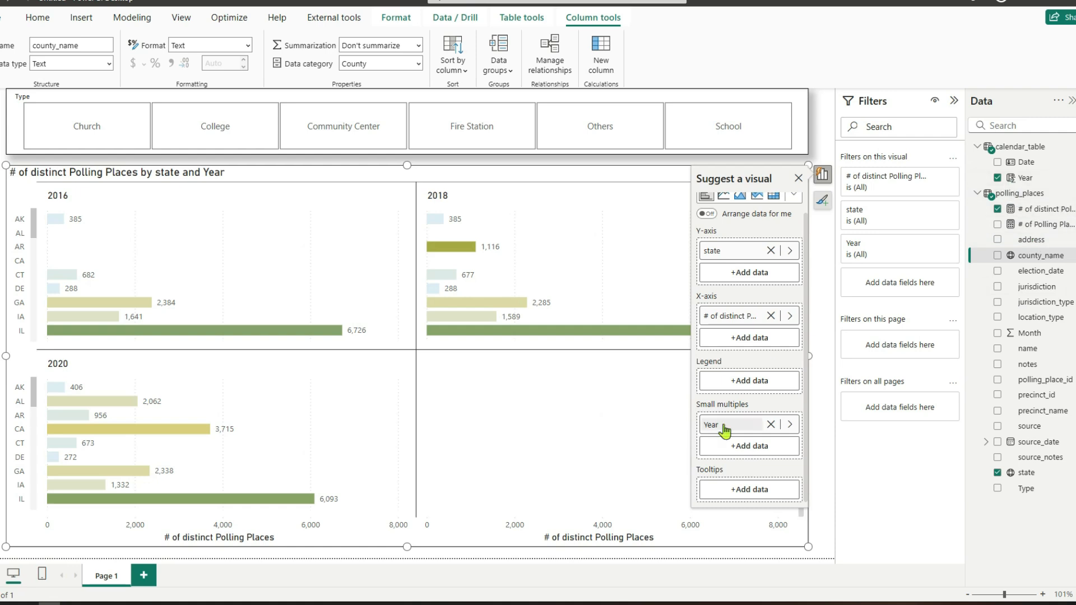
Look through the bar chart's yearly small multiples and remove Year from them.
{"action": "left_click", "coordinate": [799, 178]}
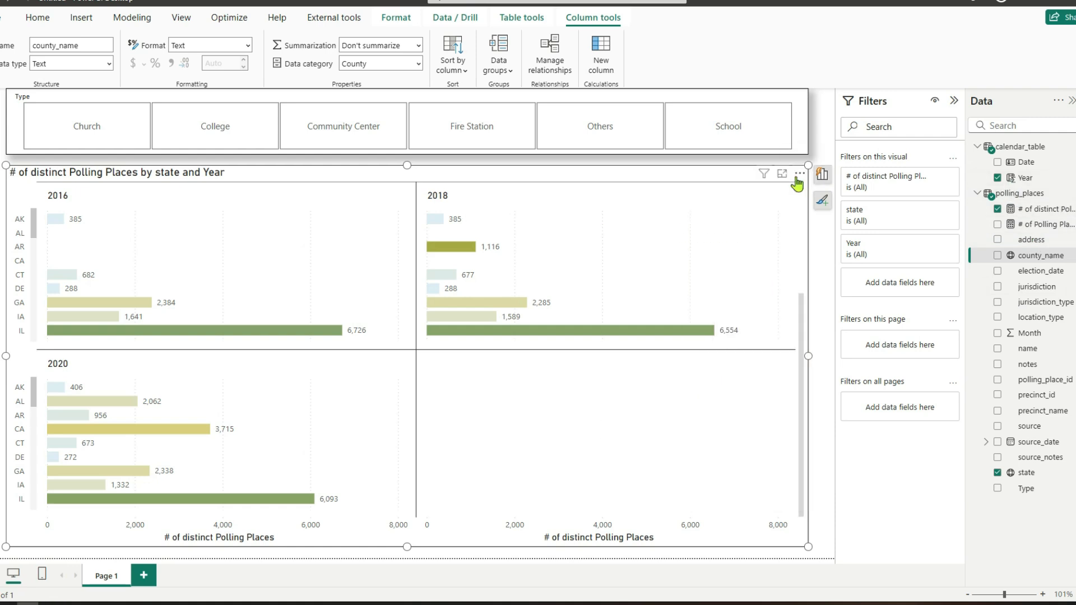
{"action": "left_click_drag", "start_coordinate": [801, 324], "coordinate": [814, 193]}
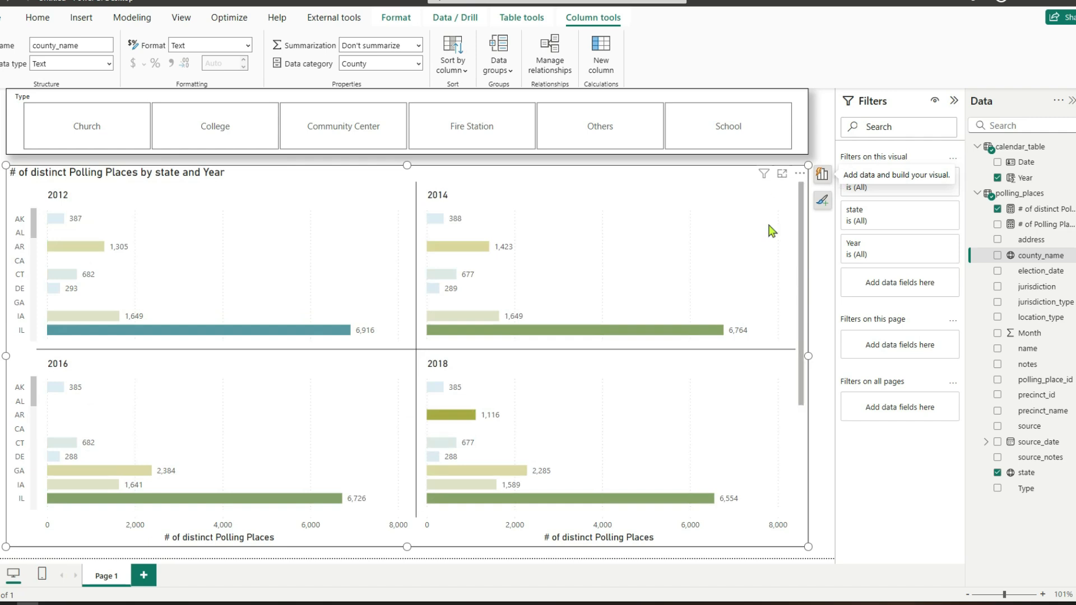
{"action": "left_click", "coordinate": [821, 175]}
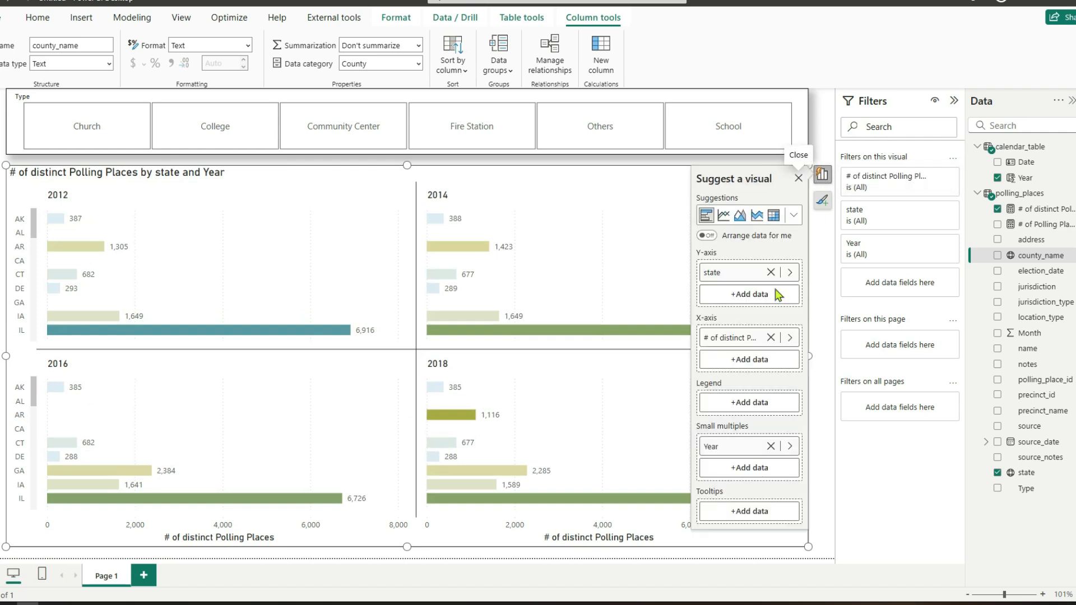
{"action": "left_click", "coordinate": [770, 446]}
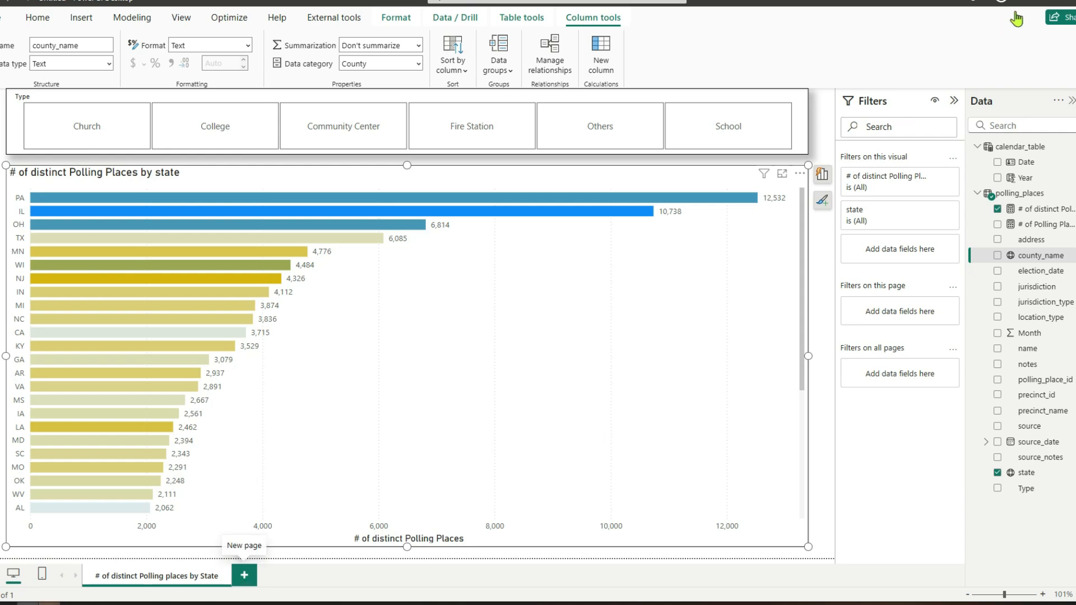
Add a new report page, set its page type to Tooltip and name it Map Tooltip.
{"action": "left_click", "coordinate": [244, 574]}
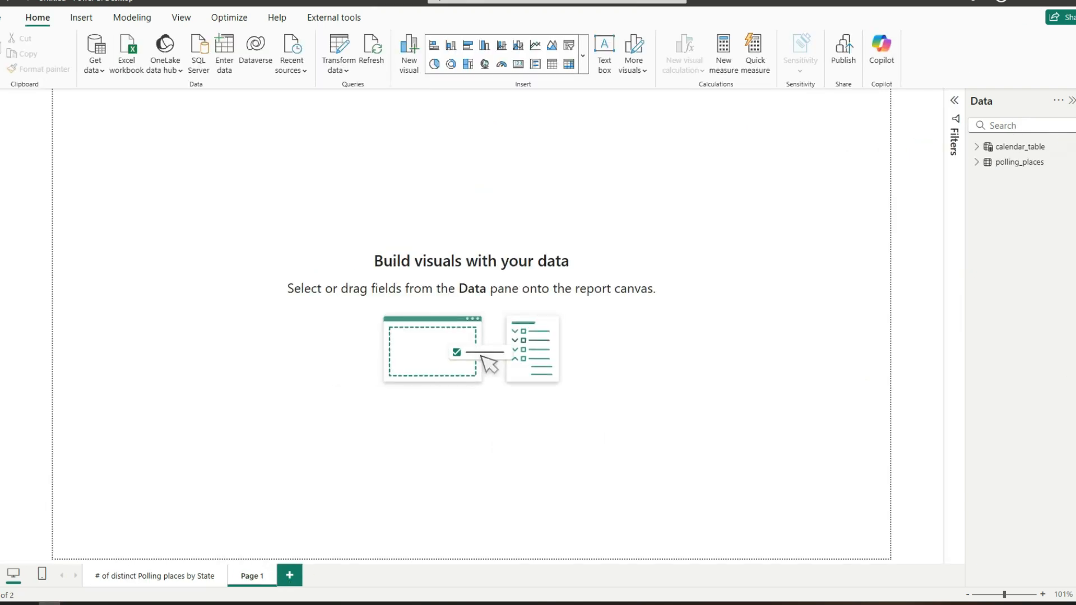
{"action": "left_click", "coordinate": [1075, 145]}
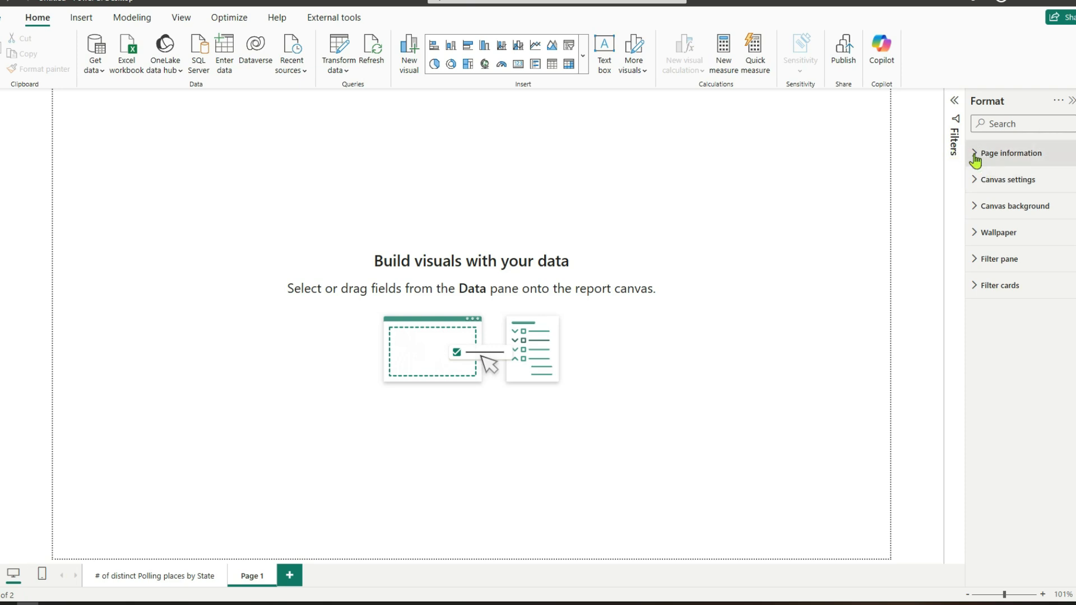
{"action": "left_click", "coordinate": [975, 161]}
{"action": "left_click", "coordinate": [1004, 238]}
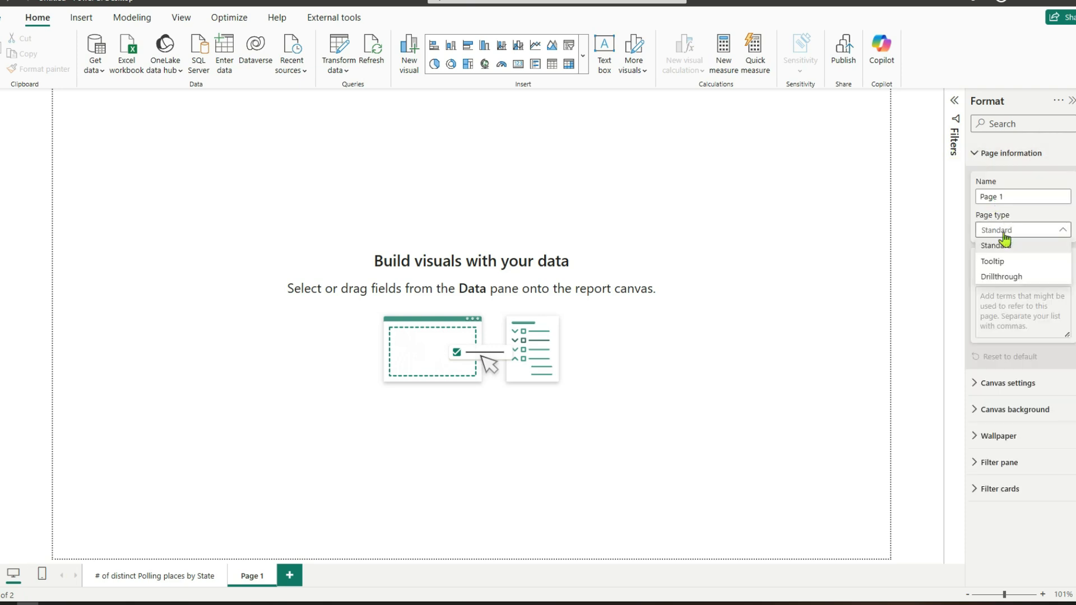
{"action": "left_click", "coordinate": [1003, 262]}
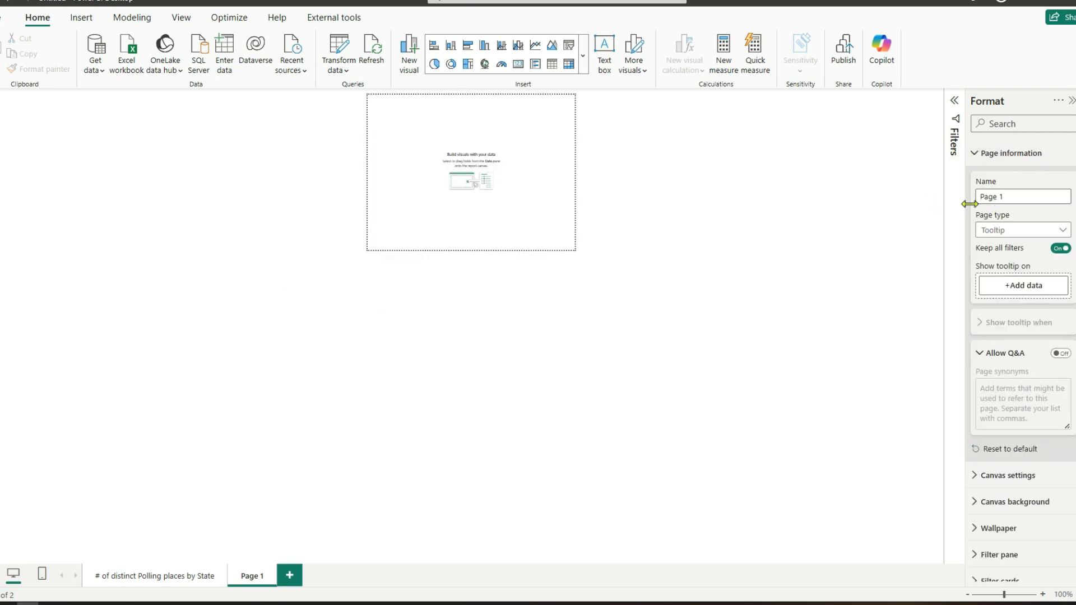
{"action": "left_click", "coordinate": [1014, 197]}
{"action": "type", "text": "Map Tooltip"}
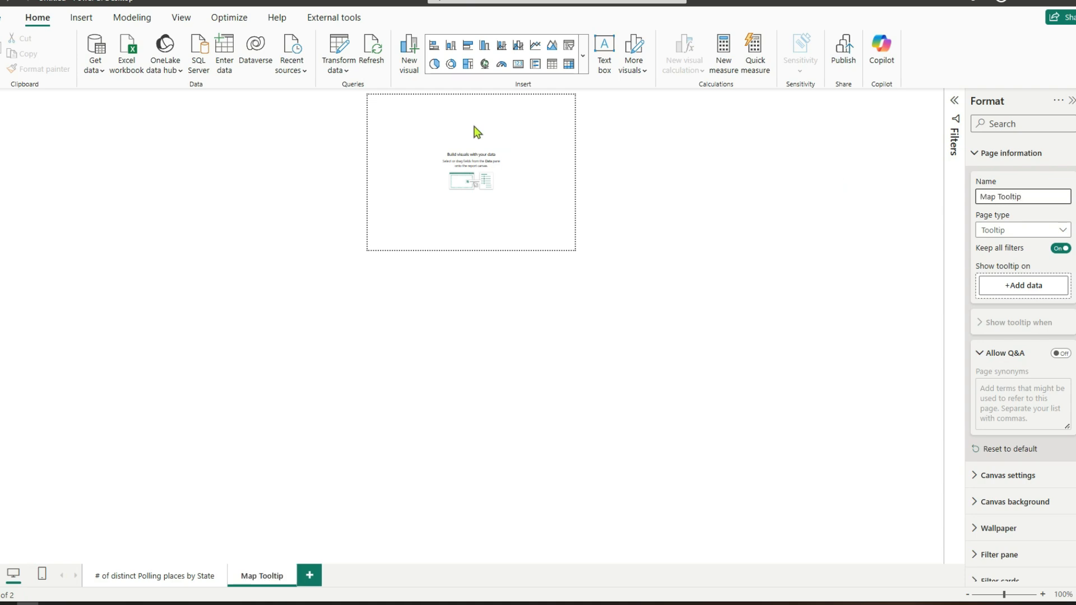
{"action": "left_click", "coordinate": [477, 132]}
Try a filled map on the tooltip page with state from polling_places as its location.
{"action": "left_click", "coordinate": [583, 55]}
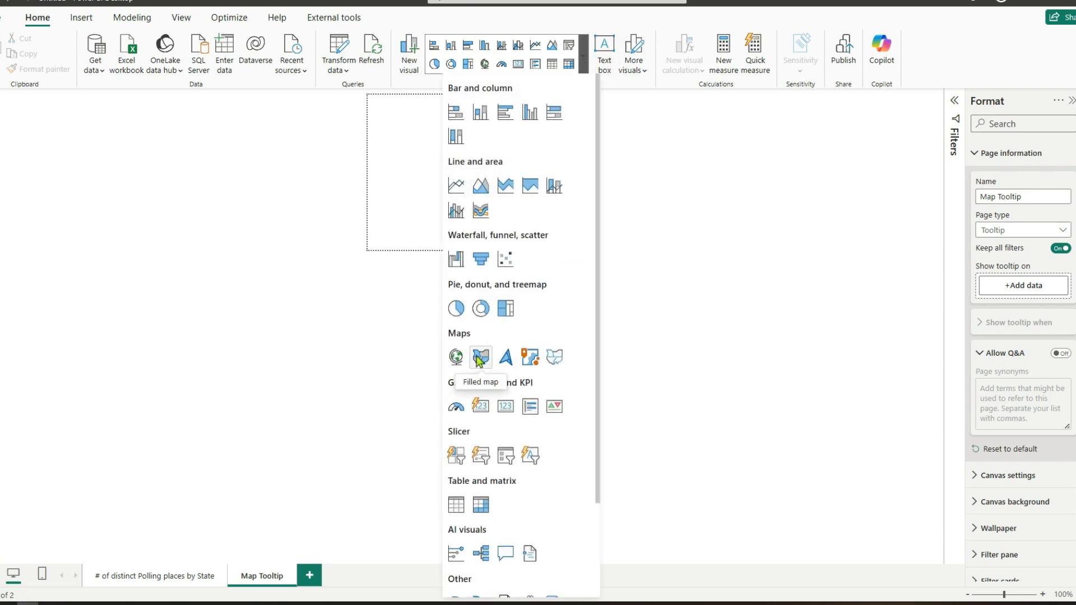
{"action": "left_click", "coordinate": [479, 358]}
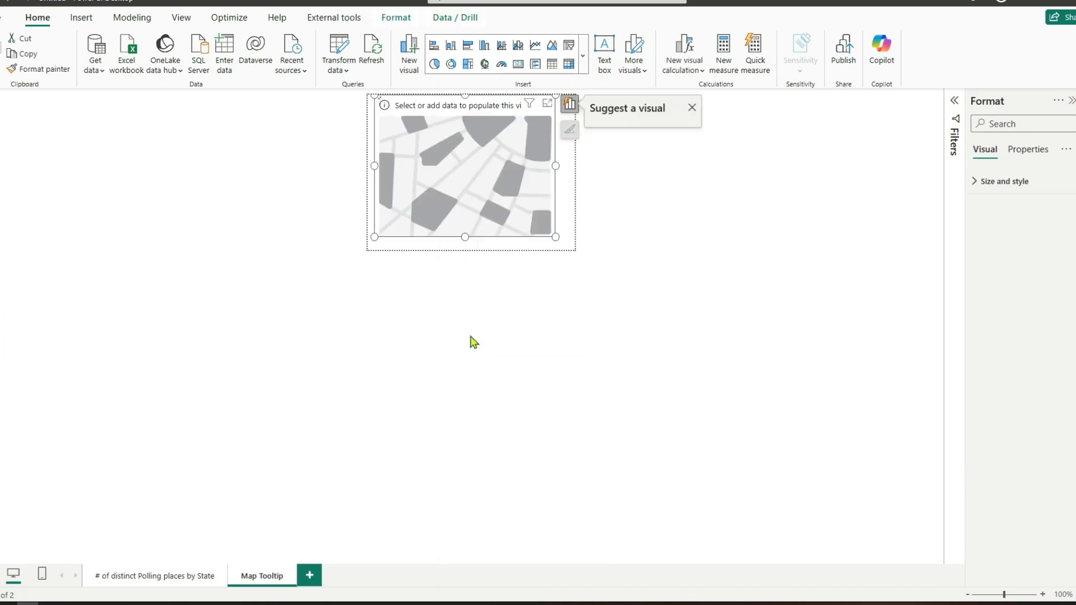
{"action": "left_click", "coordinate": [679, 209]}
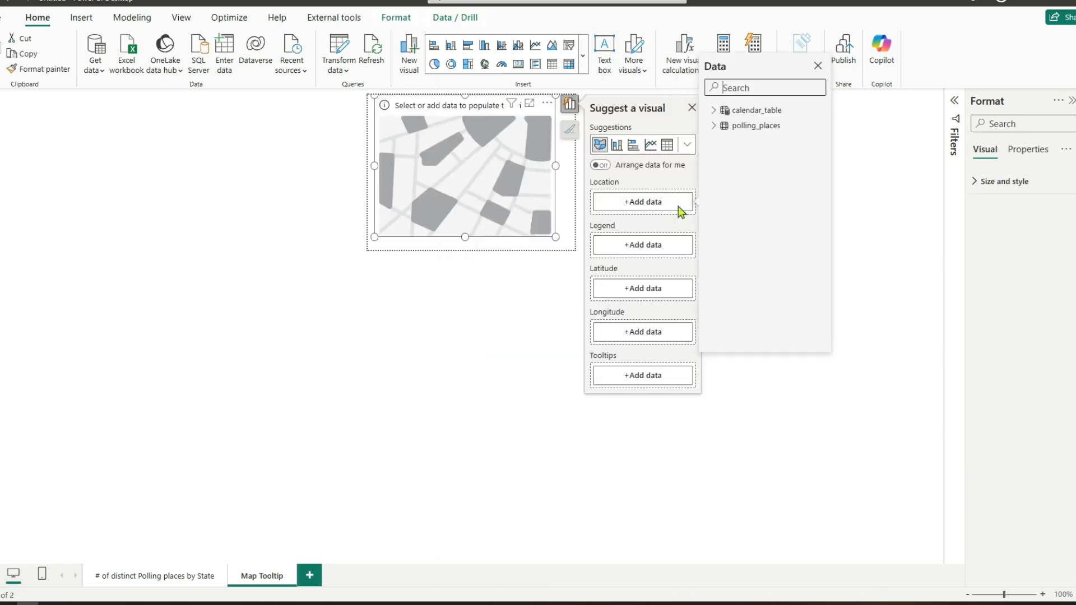
{"action": "left_click", "coordinate": [714, 126]}
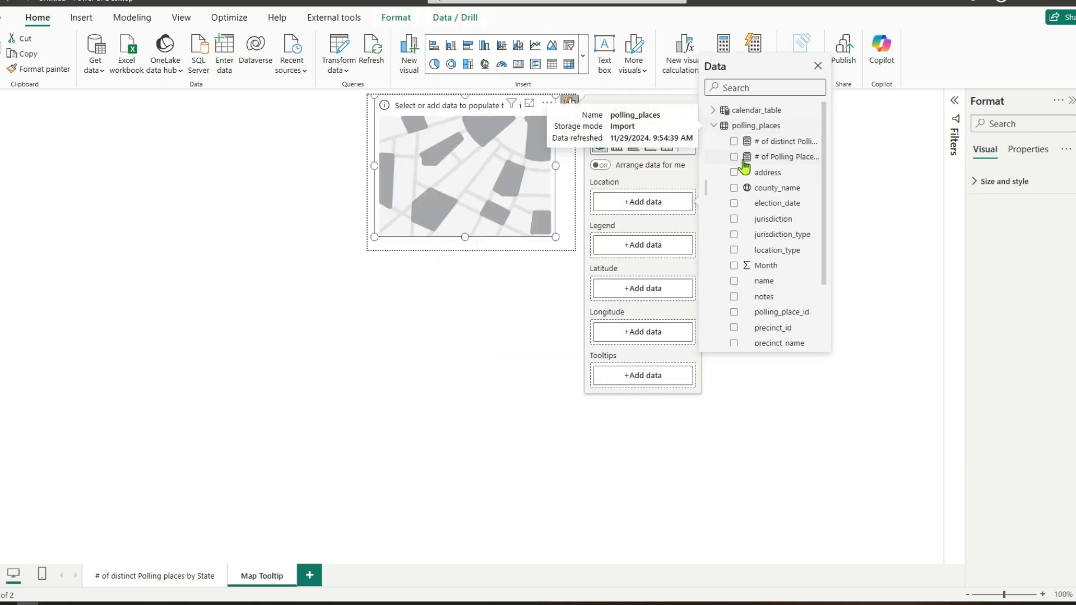
{"action": "scroll", "coordinate": [827, 230], "scroll_direction": "down", "scroll_amount": 2}
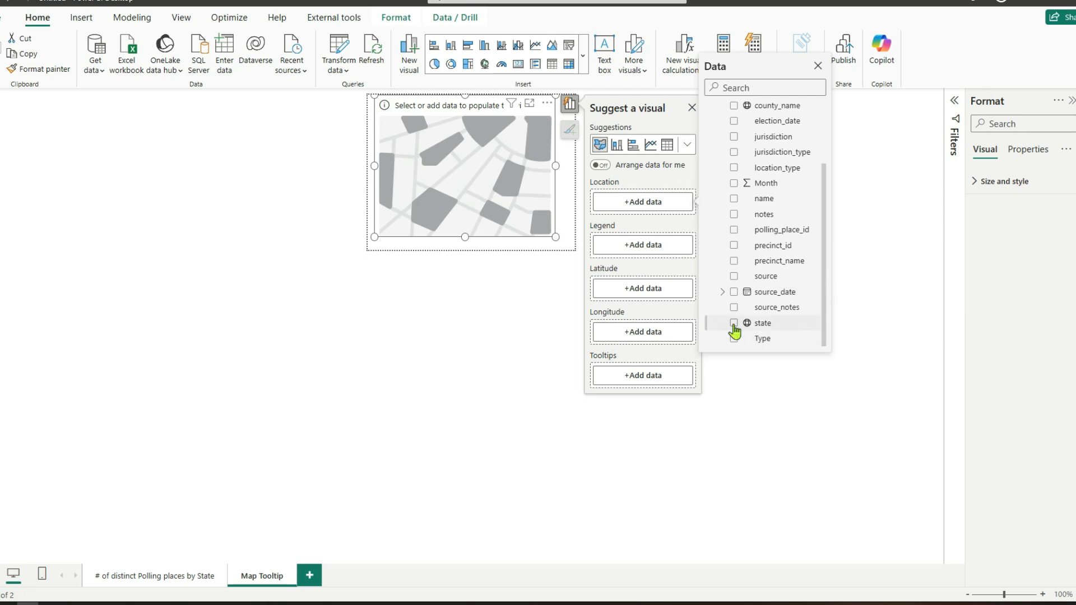
{"action": "left_click", "coordinate": [733, 324]}
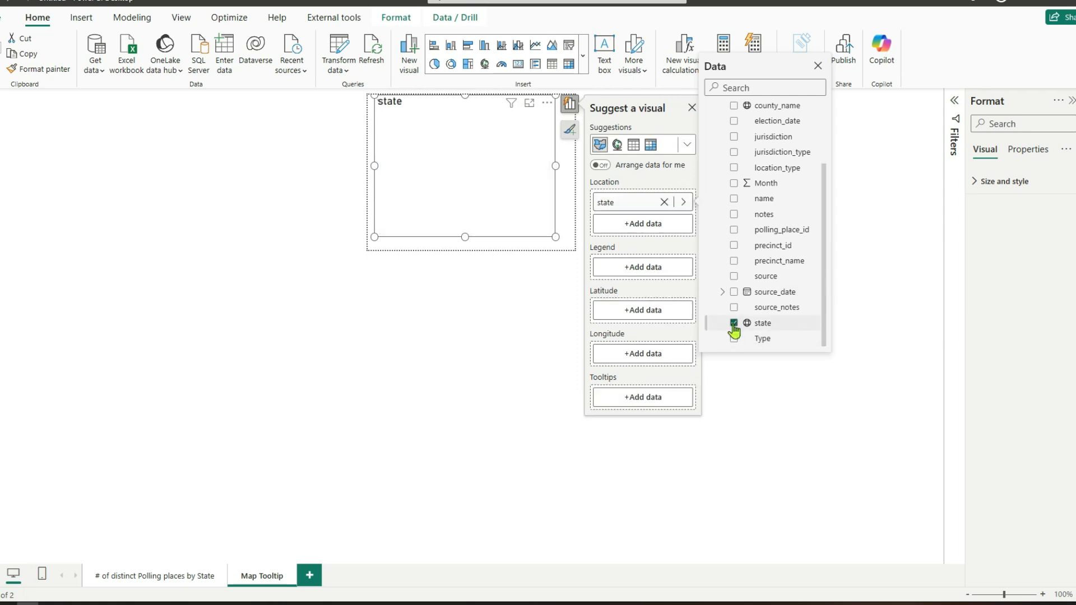
Insert a shape map on the tooltip page with state as its location and enlarge it to nearly fill the page.
{"action": "left_click", "coordinate": [582, 55]}
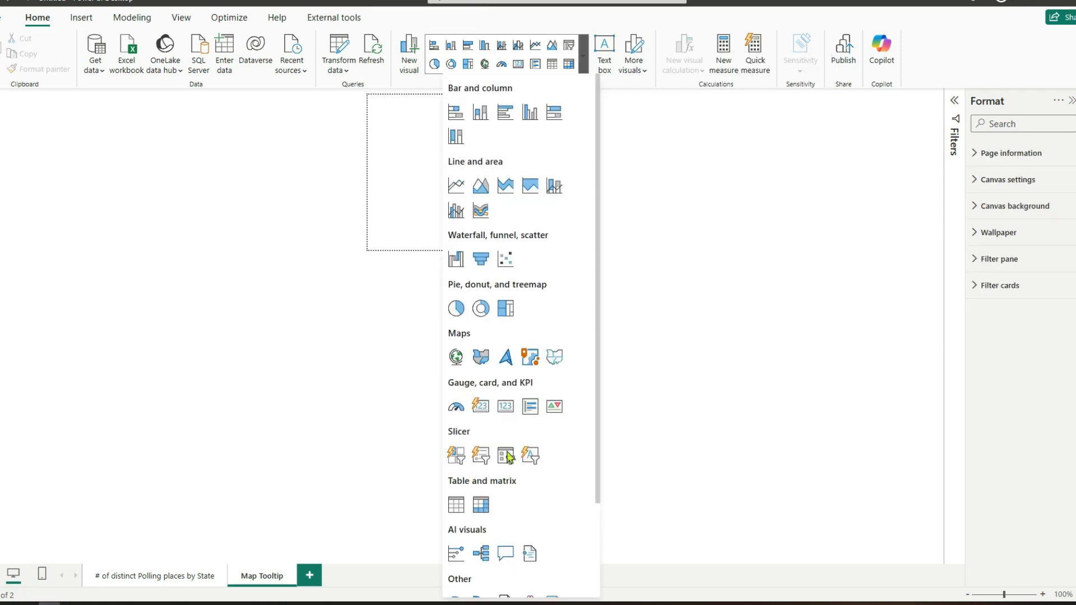
{"action": "left_click", "coordinate": [554, 358]}
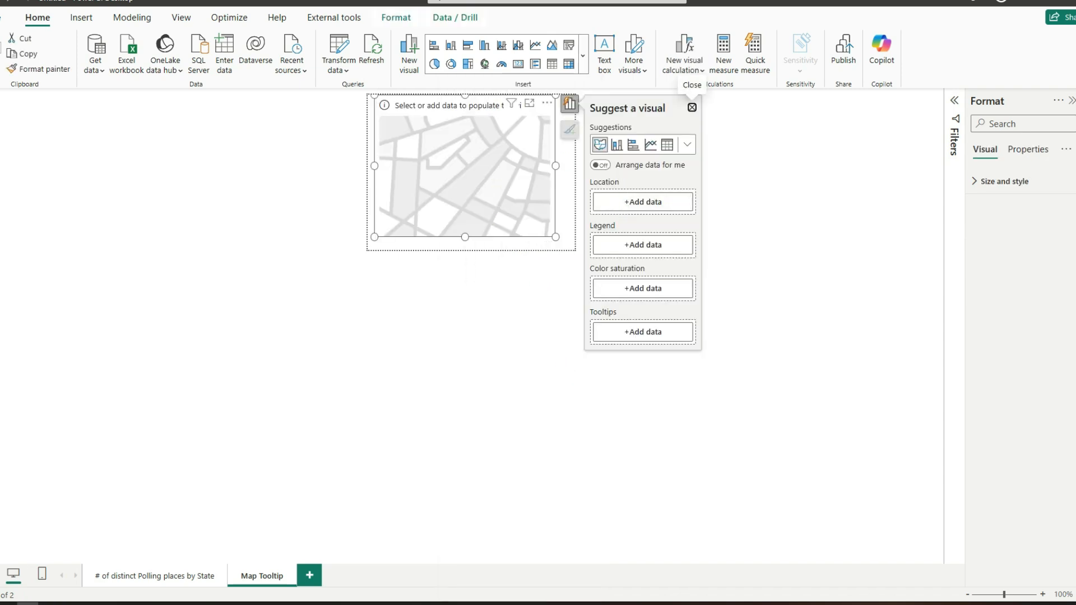
{"action": "left_click", "coordinate": [978, 163]}
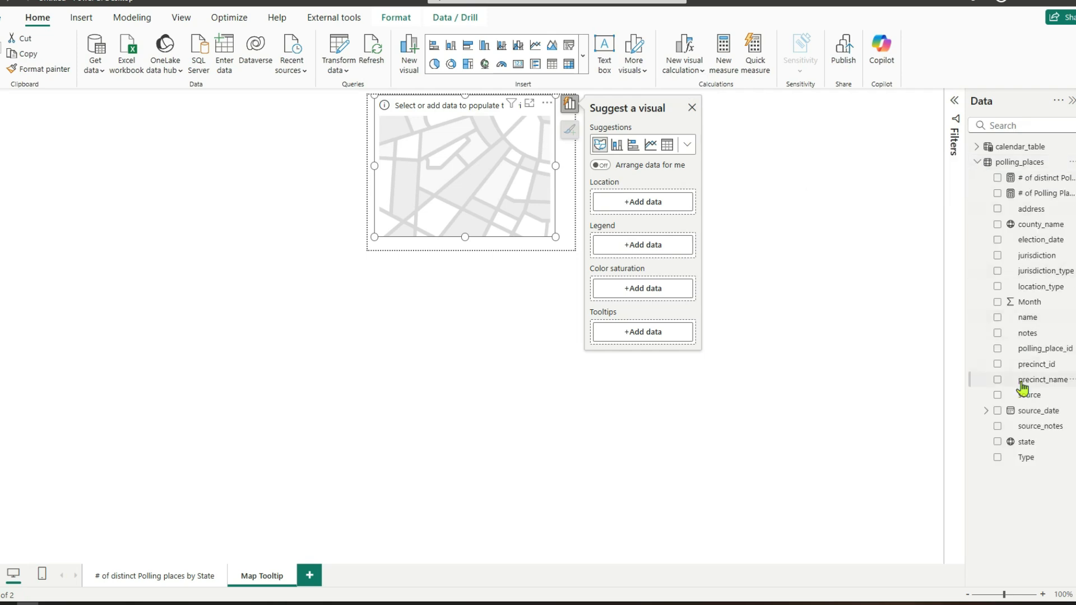
{"action": "left_click_drag", "start_coordinate": [1024, 443], "coordinate": [647, 205]}
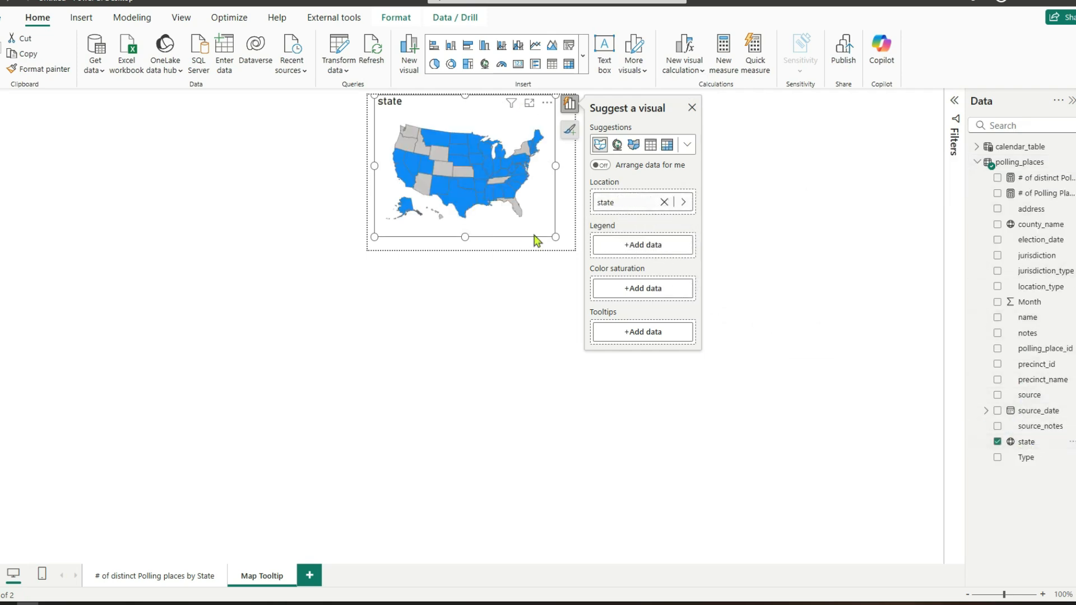
{"action": "left_click_drag", "start_coordinate": [556, 239], "coordinate": [566, 245]}
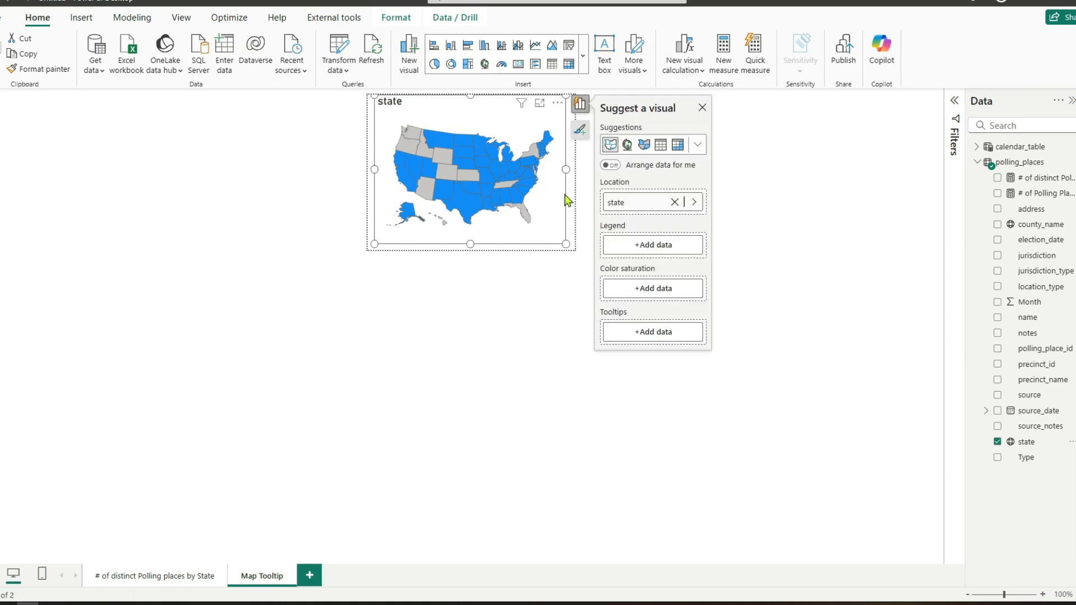
Color the shape map by # of distinct Polling Places as its color saturation and check a state's tooltip.
{"action": "left_click_drag", "start_coordinate": [1046, 178], "coordinate": [675, 291]}
{"action": "mouse_move", "coordinate": [462, 198]}
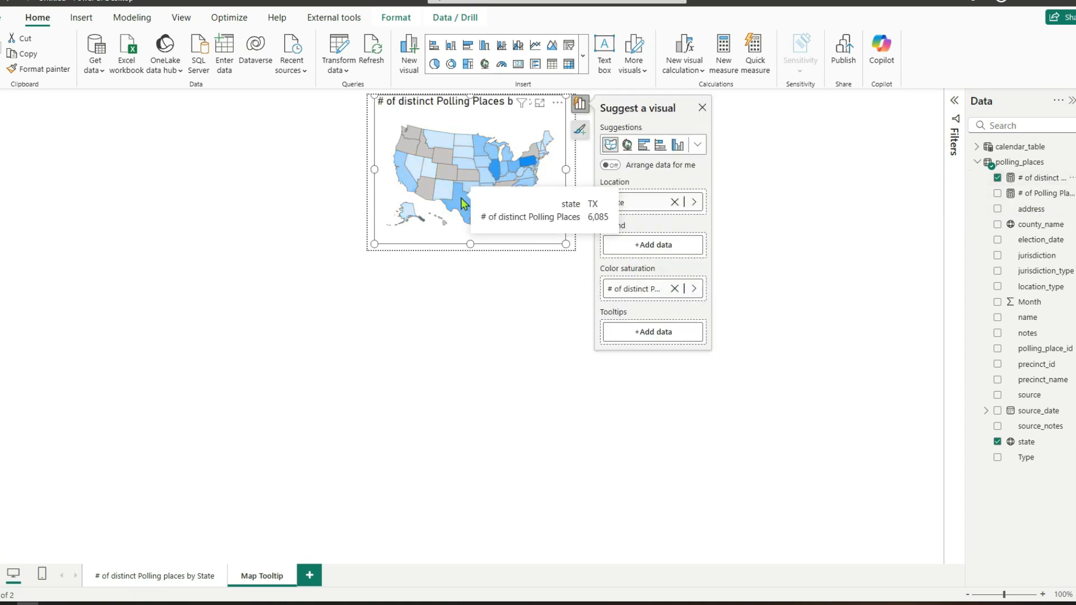
{"action": "left_click", "coordinate": [701, 108]}
{"action": "left_click", "coordinate": [619, 222]}
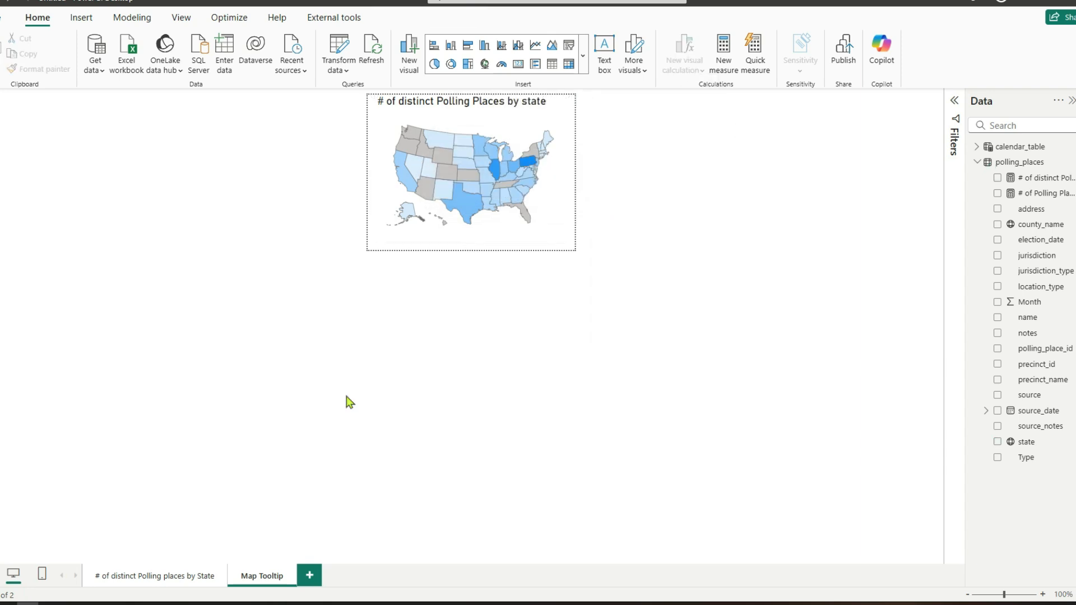
Set the Map Tooltip page as the report page tooltip of the polling places bar chart and preview it on a bar.
{"action": "left_click", "coordinate": [166, 581]}
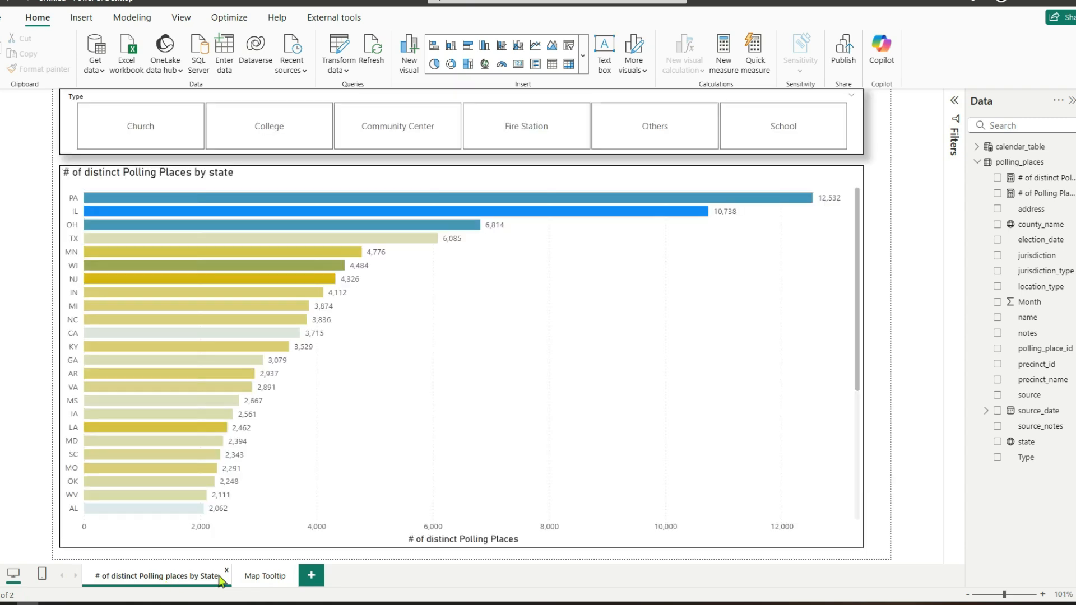
{"action": "left_click", "coordinate": [250, 579]}
{"action": "left_click", "coordinate": [191, 580]}
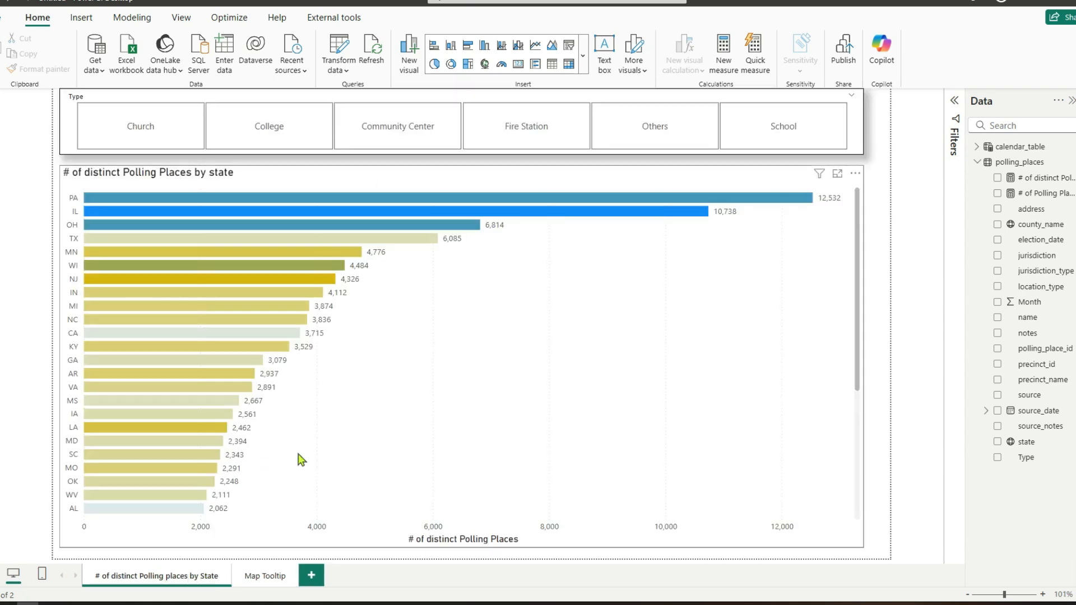
{"action": "left_click", "coordinate": [299, 455]}
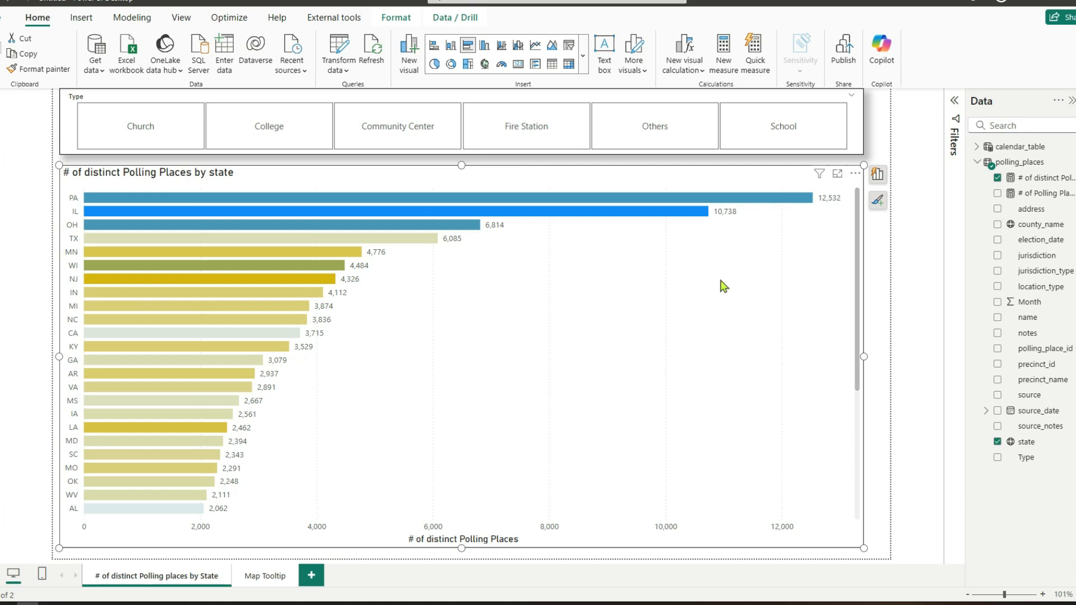
{"action": "left_click", "coordinate": [1075, 130]}
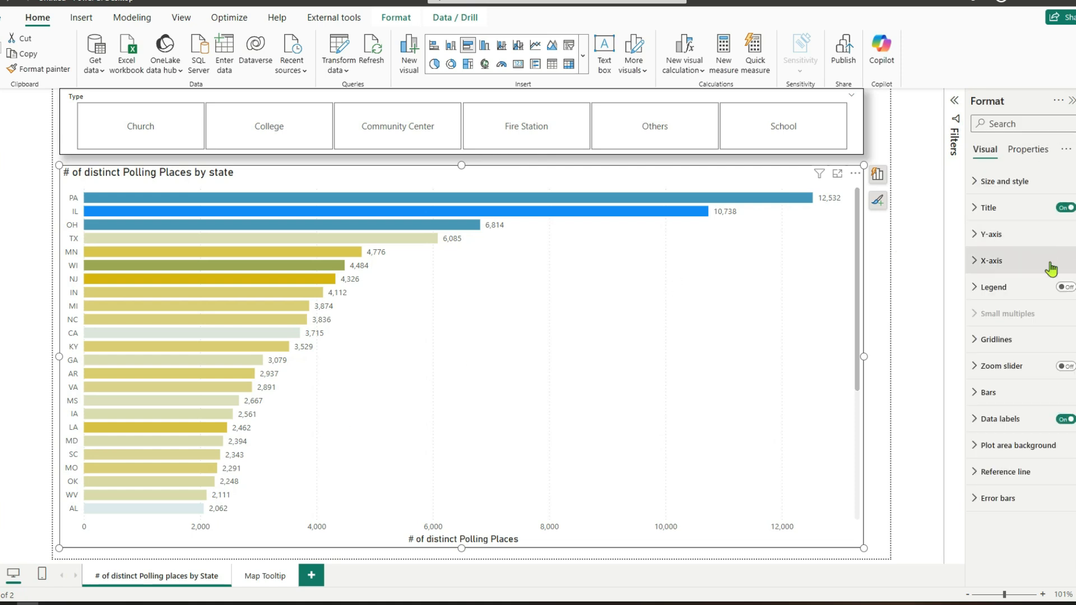
{"action": "left_click", "coordinate": [1028, 150]}
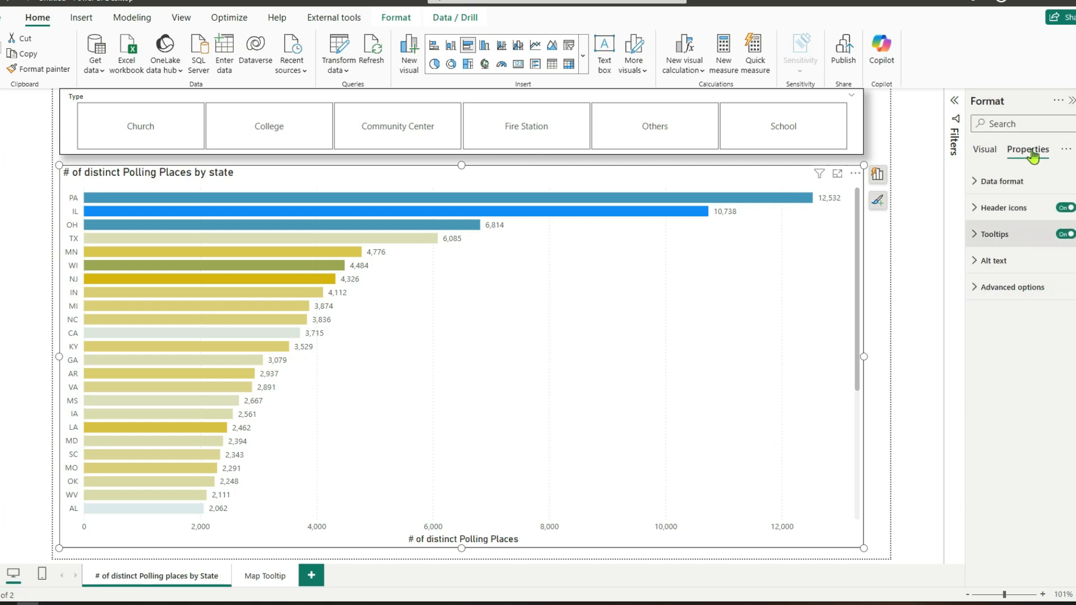
{"action": "left_click", "coordinate": [972, 243]}
{"action": "left_click", "coordinate": [1022, 332]}
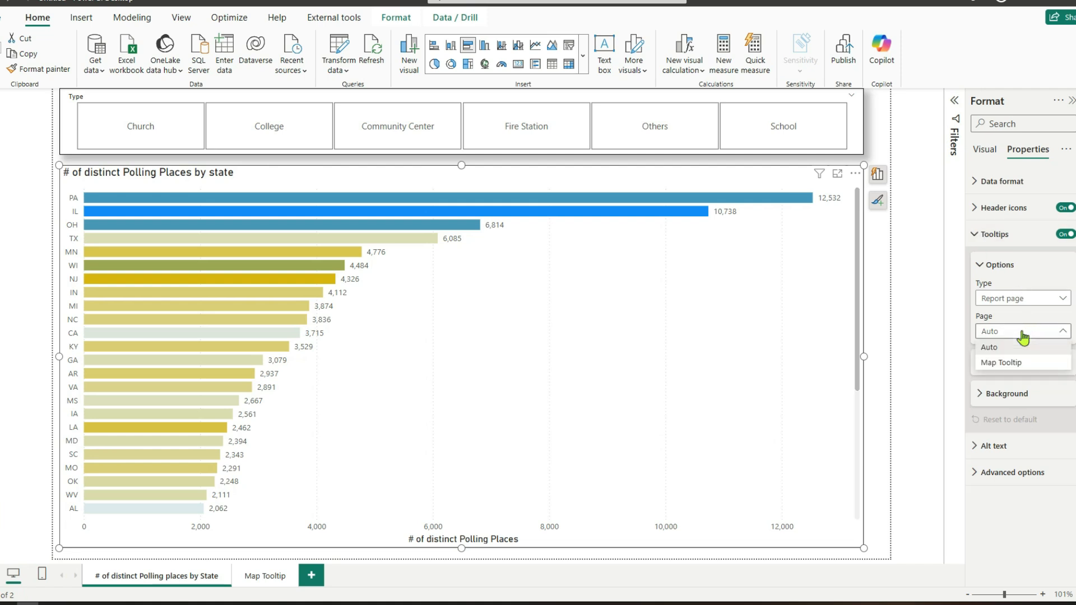
{"action": "left_click", "coordinate": [1000, 363]}
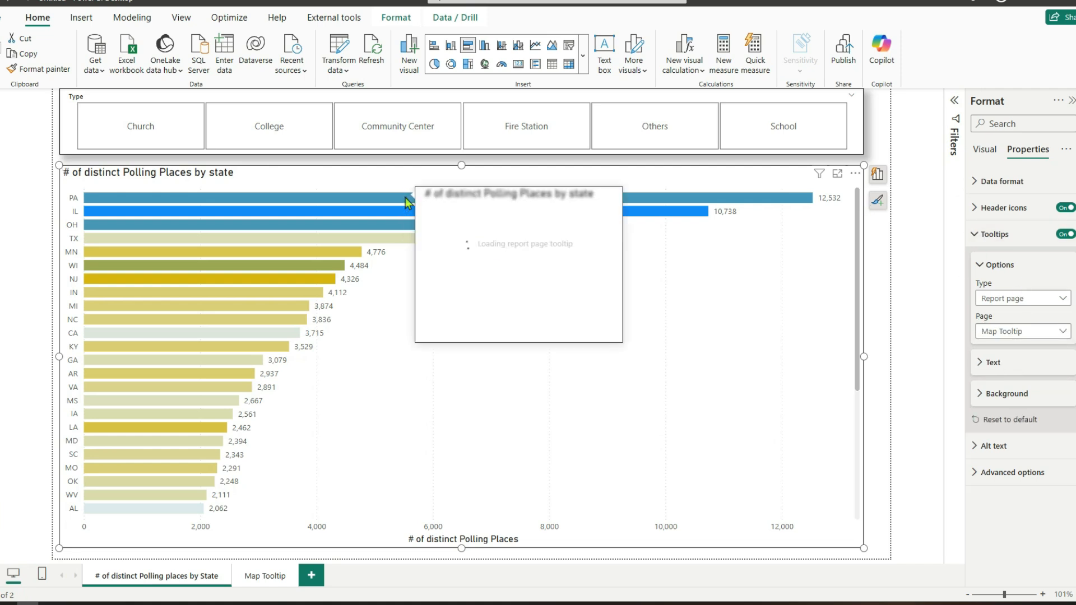
{"action": "mouse_move", "coordinate": [370, 216]}
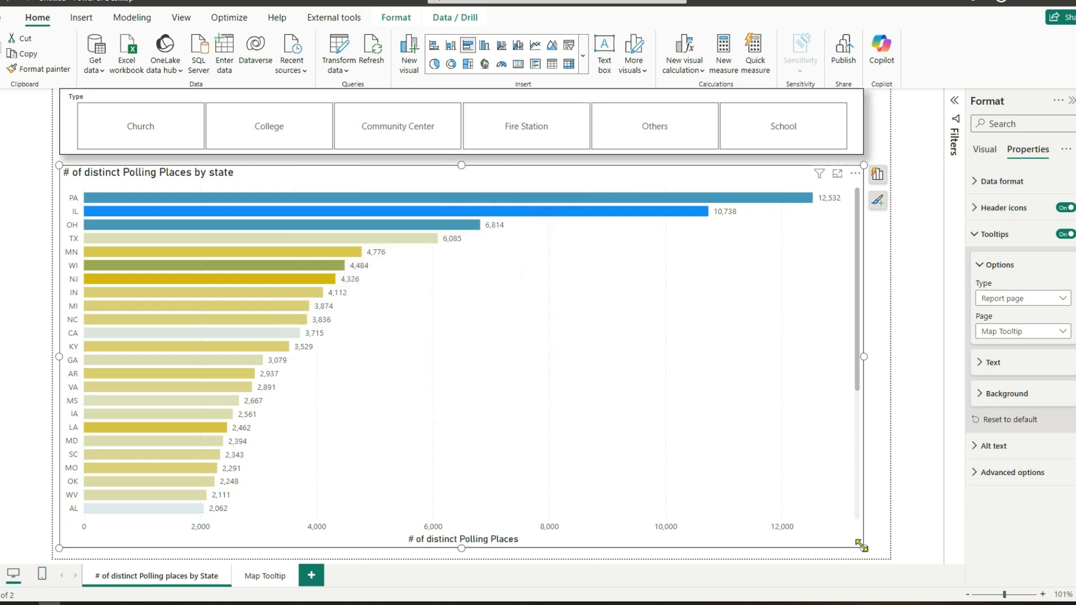
Narrow the bar chart to a little over half the page width and insert a table in the space beside it.
{"action": "left_click_drag", "start_coordinate": [861, 546], "coordinate": [543, 544]}
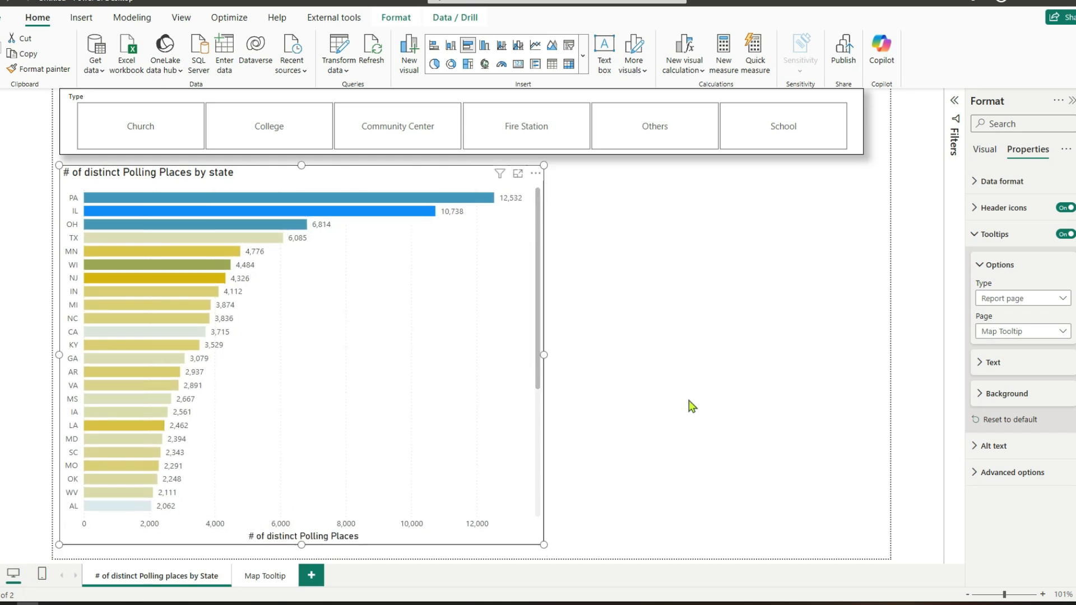
{"action": "left_click", "coordinate": [537, 68]}
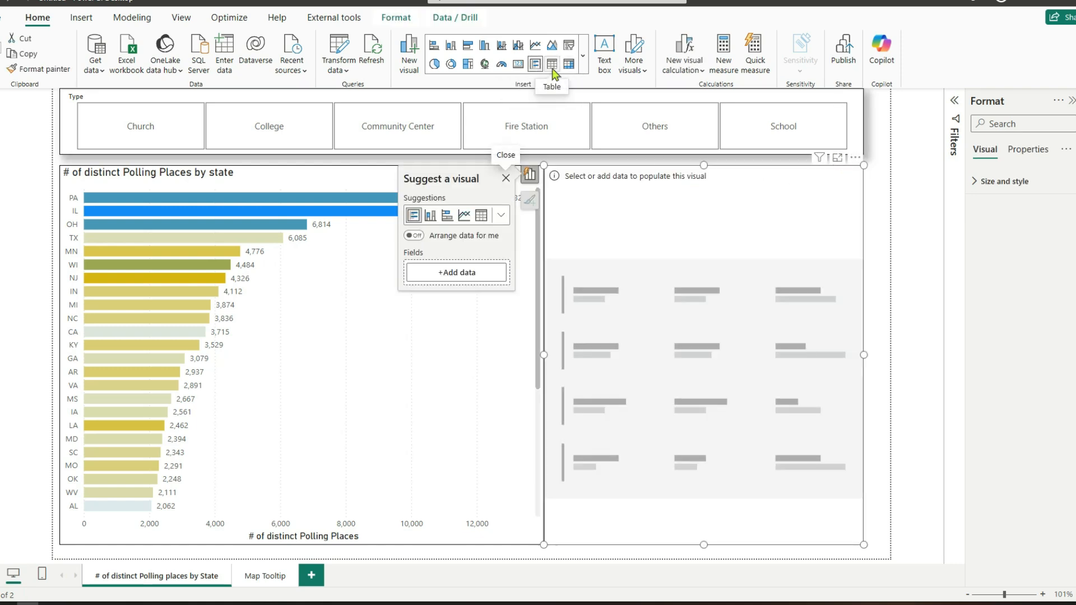
{"action": "left_click", "coordinate": [551, 65]}
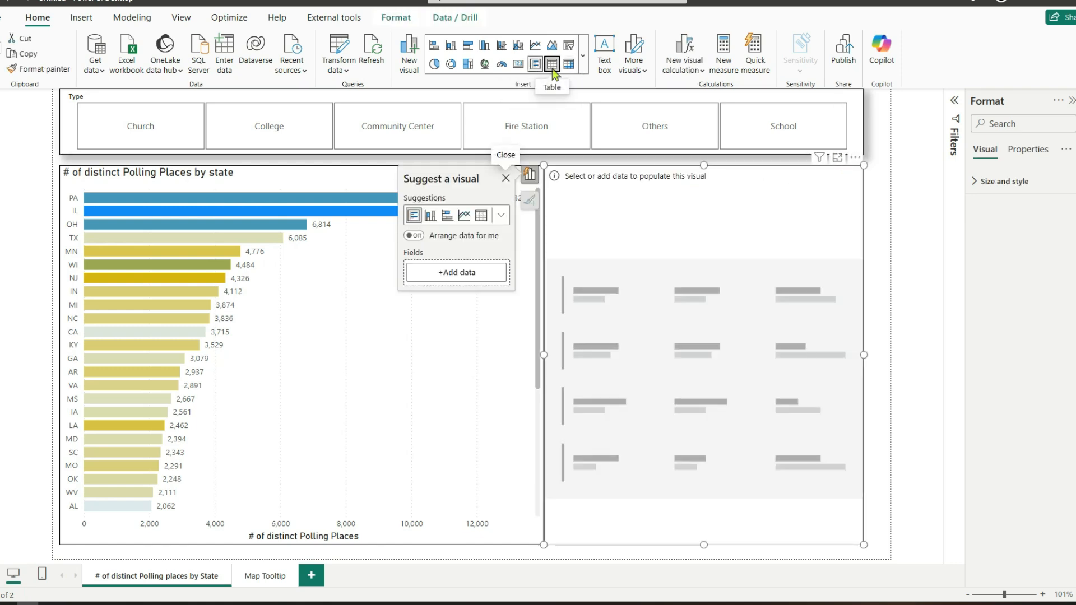
Add state, election_date and # of distinct Polling Places from polling_places as the table's columns.
{"action": "left_click", "coordinate": [494, 283]}
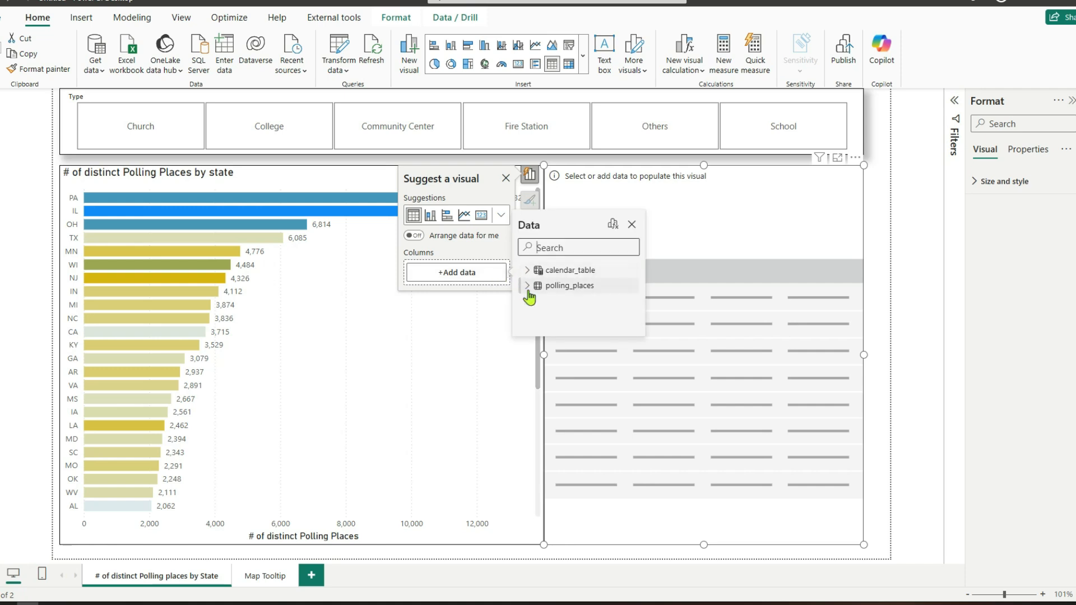
{"action": "left_click", "coordinate": [527, 286]}
{"action": "scroll", "coordinate": [555, 306], "scroll_direction": "down", "scroll_amount": 5}
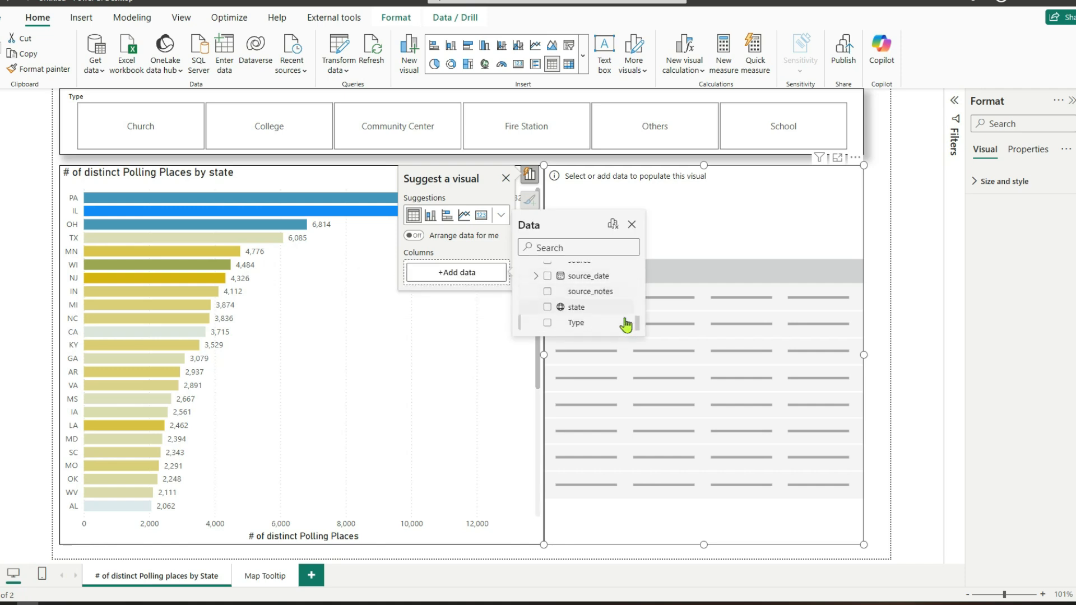
{"action": "left_click", "coordinate": [548, 308]}
{"action": "scroll", "coordinate": [600, 306], "scroll_direction": "up", "scroll_amount": 5}
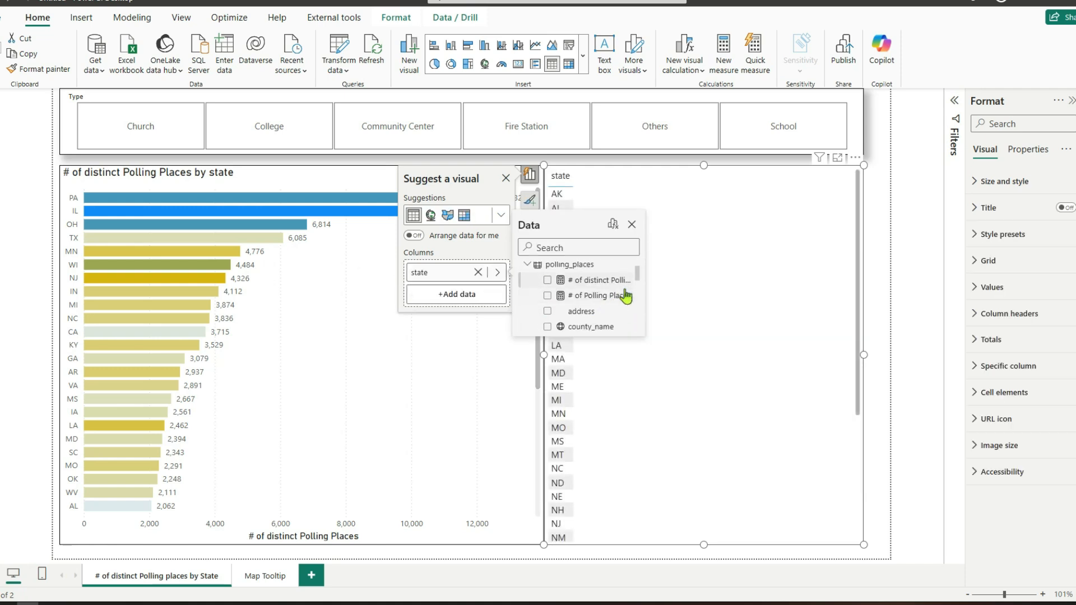
{"action": "scroll", "coordinate": [638, 280], "scroll_direction": "down", "scroll_amount": 2}
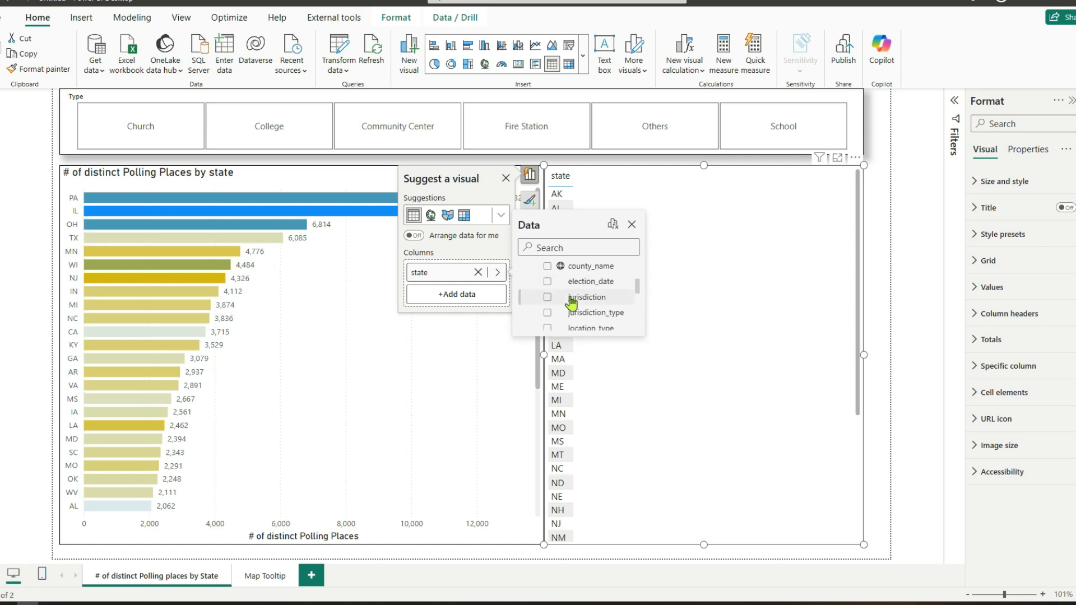
{"action": "left_click", "coordinate": [547, 283]}
{"action": "scroll", "coordinate": [637, 288], "scroll_direction": "down", "scroll_amount": 1}
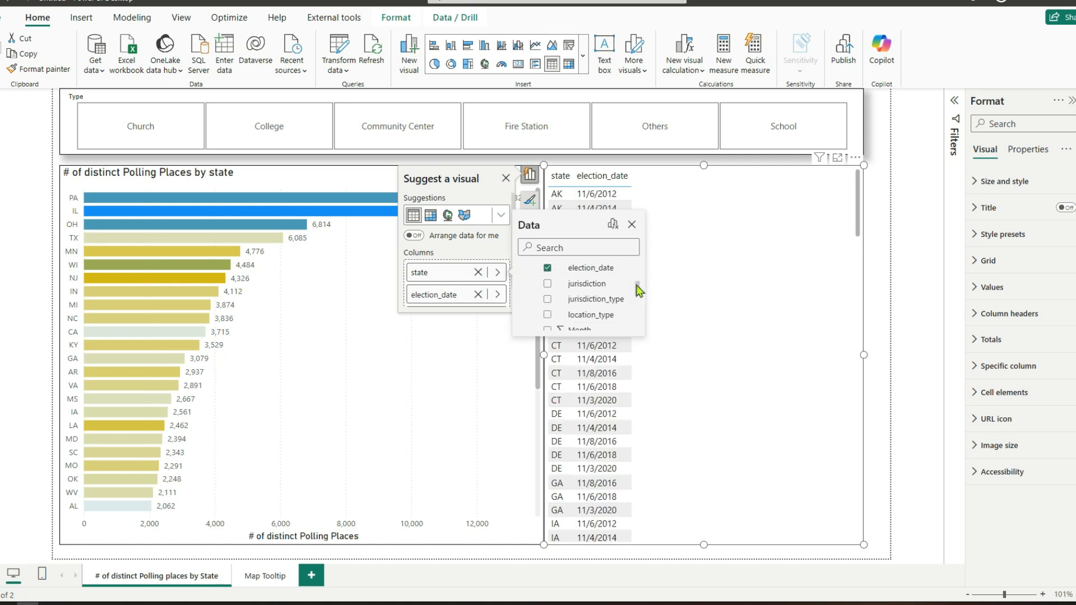
{"action": "scroll", "coordinate": [636, 280], "scroll_direction": "up", "scroll_amount": 3}
{"action": "scroll", "coordinate": [639, 280], "scroll_direction": "up", "scroll_amount": 1}
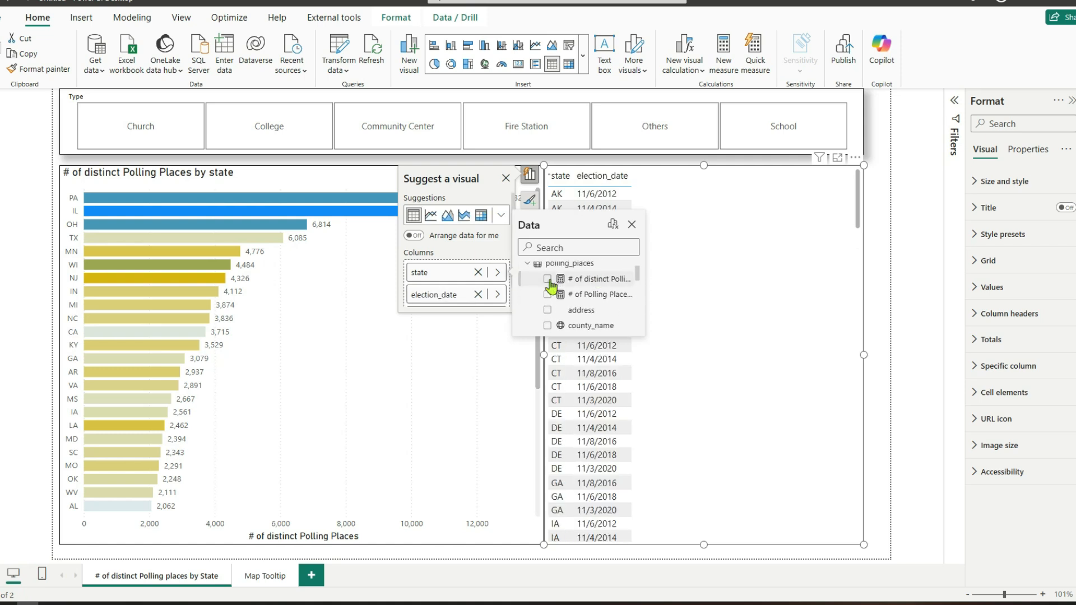
{"action": "left_click", "coordinate": [505, 179]}
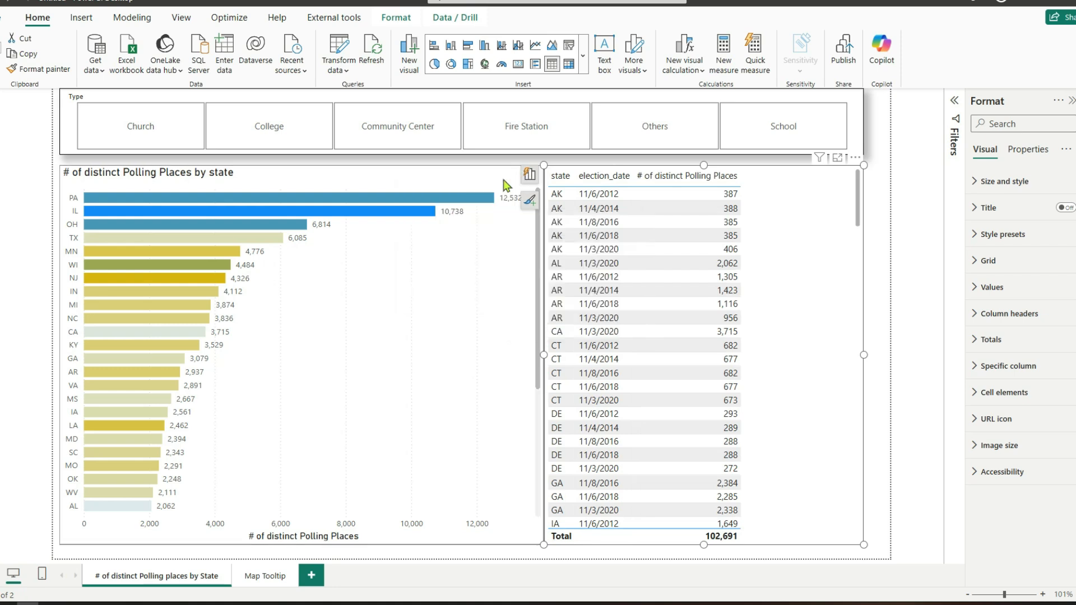
Narrow the table to fit its columns and widen the bar chart into the freed space, leaving a small gap.
{"action": "left_click_drag", "start_coordinate": [543, 354], "coordinate": [645, 354]}
{"action": "left_click", "coordinate": [541, 365]}
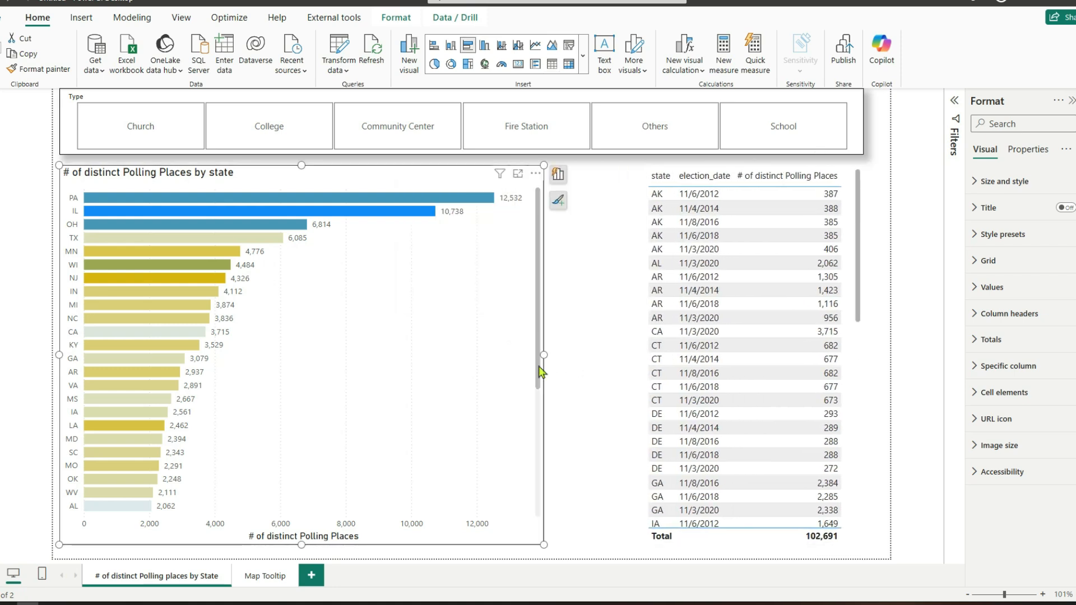
{"action": "left_click_drag", "start_coordinate": [542, 352], "coordinate": [610, 355]}
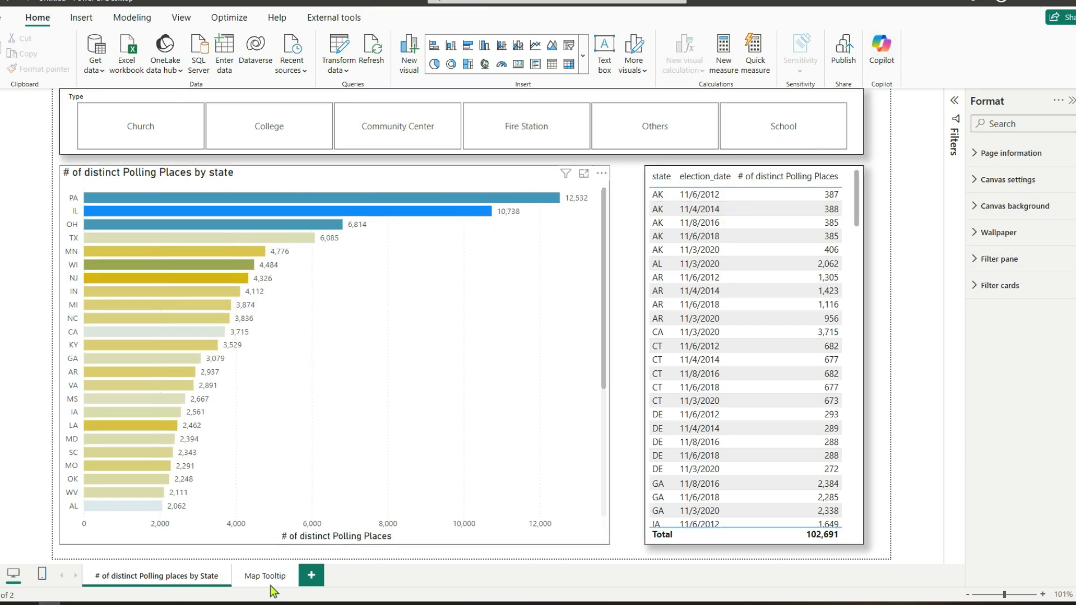
Add a new report page named by Type tooltip and set its page type to Tooltip.
{"action": "left_click", "coordinate": [311, 575]}
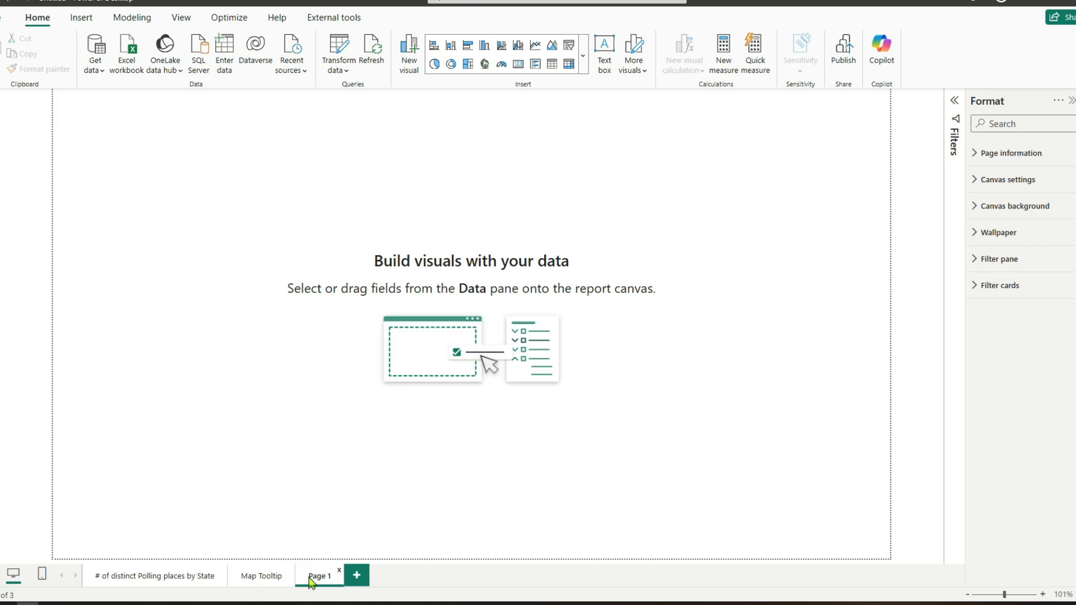
{"action": "right_click", "coordinate": [312, 581]}
{"action": "key", "text": "Return"}
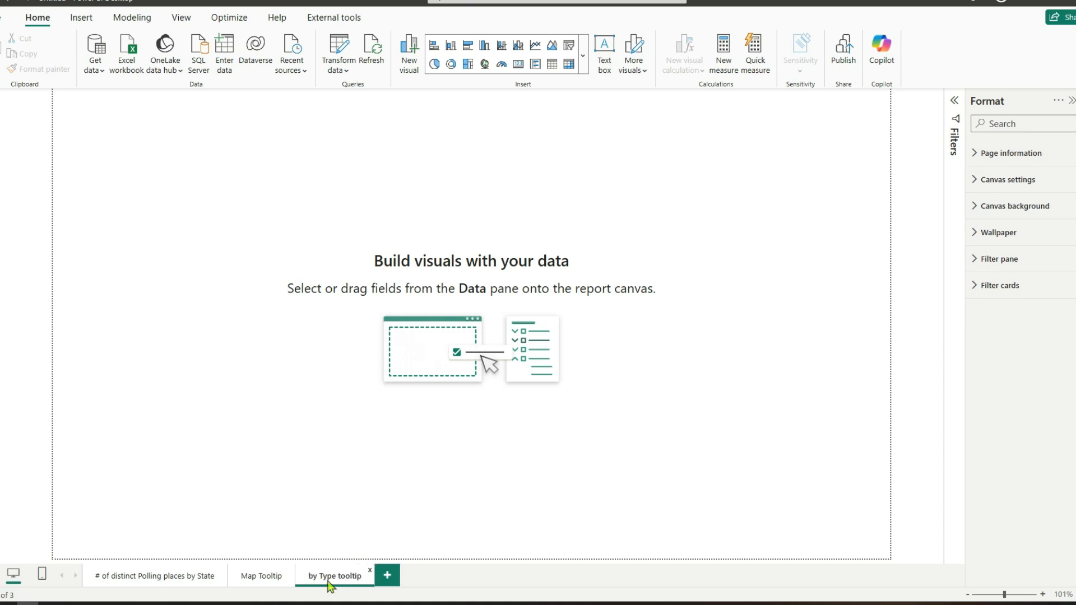
{"action": "left_click", "coordinate": [976, 152]}
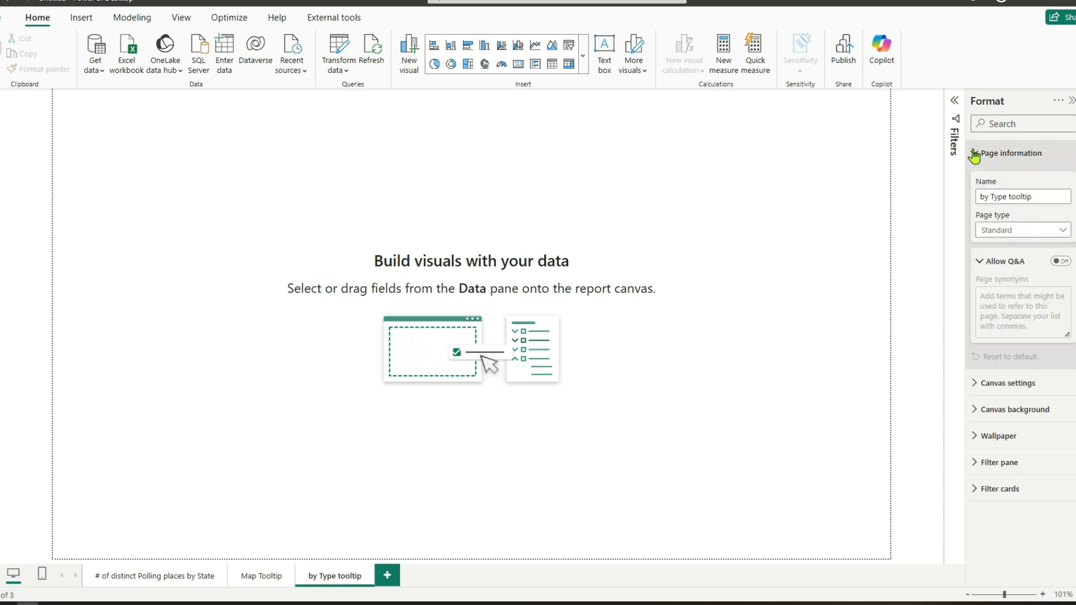
{"action": "left_click", "coordinate": [1022, 242]}
{"action": "left_click", "coordinate": [1018, 262]}
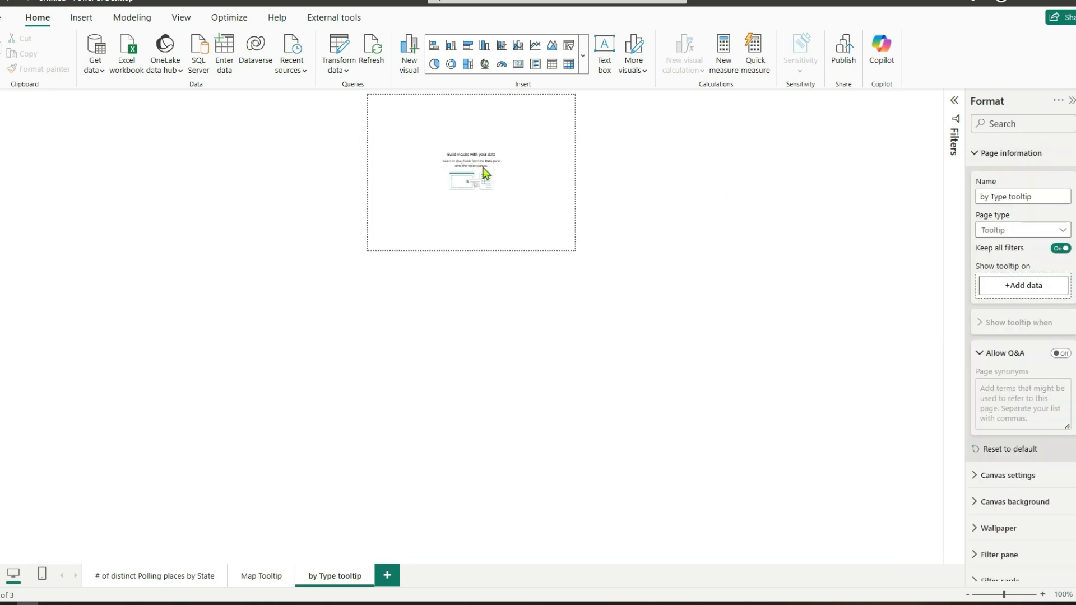
Insert a clustered bar chart on the by Type tooltip page with Type on the Y-axis and # of distinct Polling Places on the X-axis.
{"action": "left_click", "coordinate": [468, 46]}
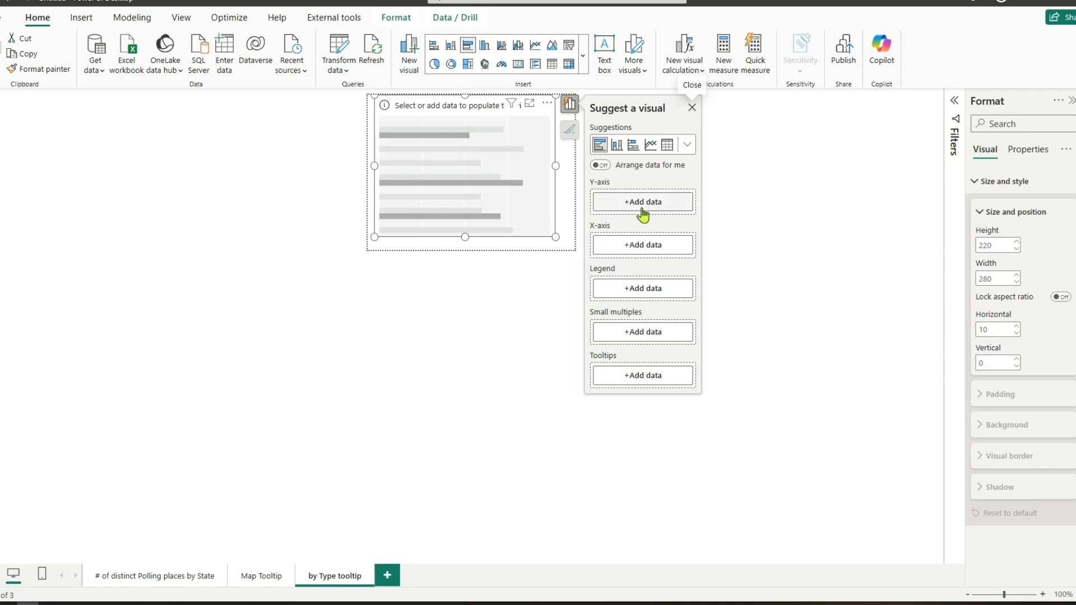
{"action": "left_click", "coordinate": [643, 207]}
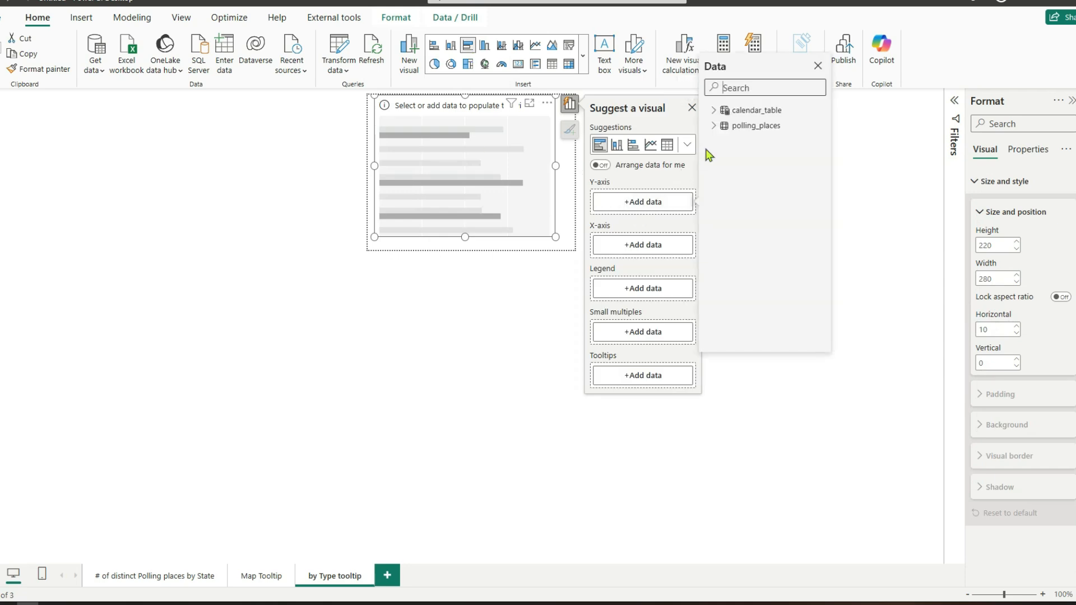
{"action": "left_click", "coordinate": [714, 126]}
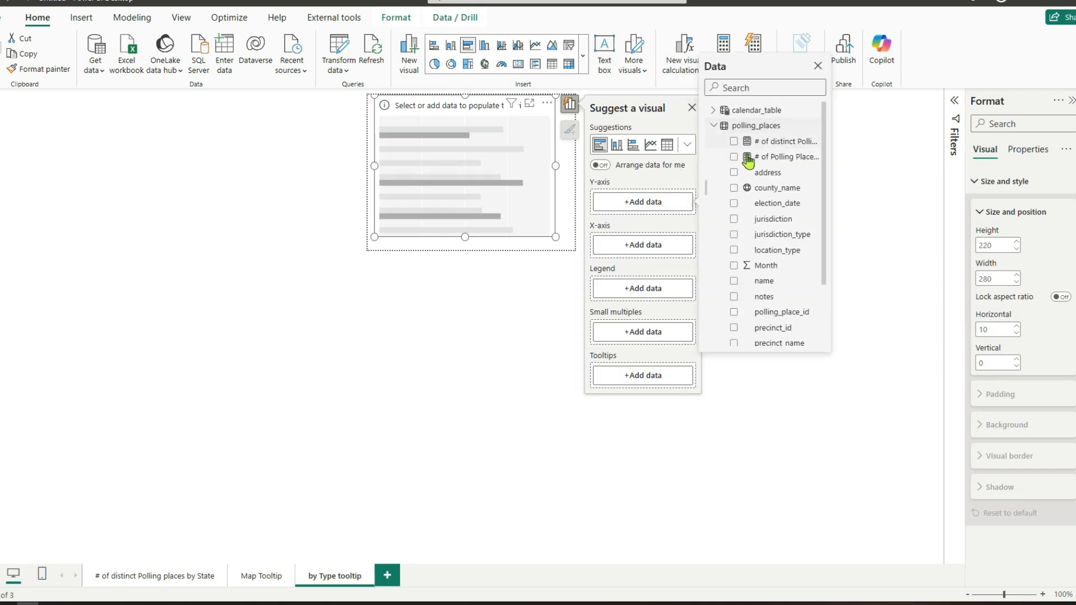
{"action": "scroll", "coordinate": [748, 161], "scroll_direction": "down", "scroll_amount": 3}
{"action": "left_click", "coordinate": [734, 339]}
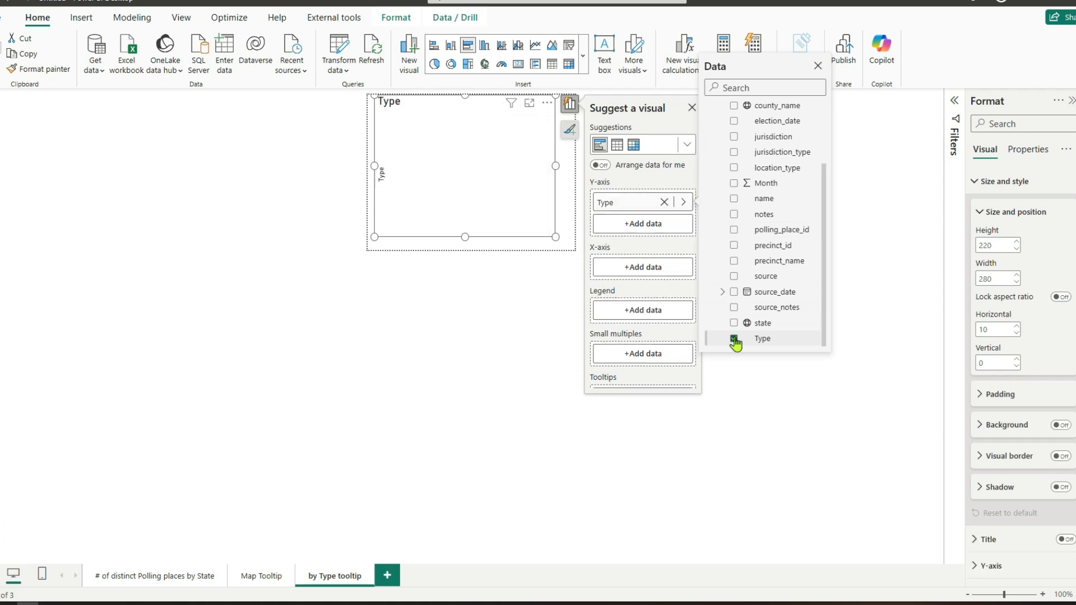
{"action": "scroll", "coordinate": [781, 240], "scroll_direction": "up", "scroll_amount": 3}
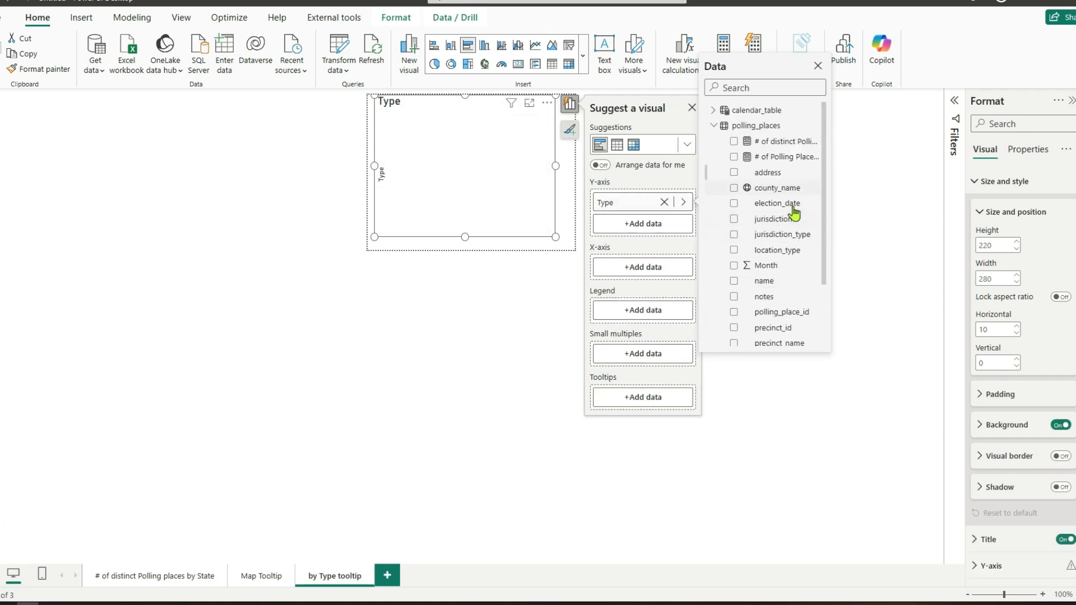
{"action": "left_click", "coordinate": [632, 270]}
{"action": "left_click", "coordinate": [714, 183]}
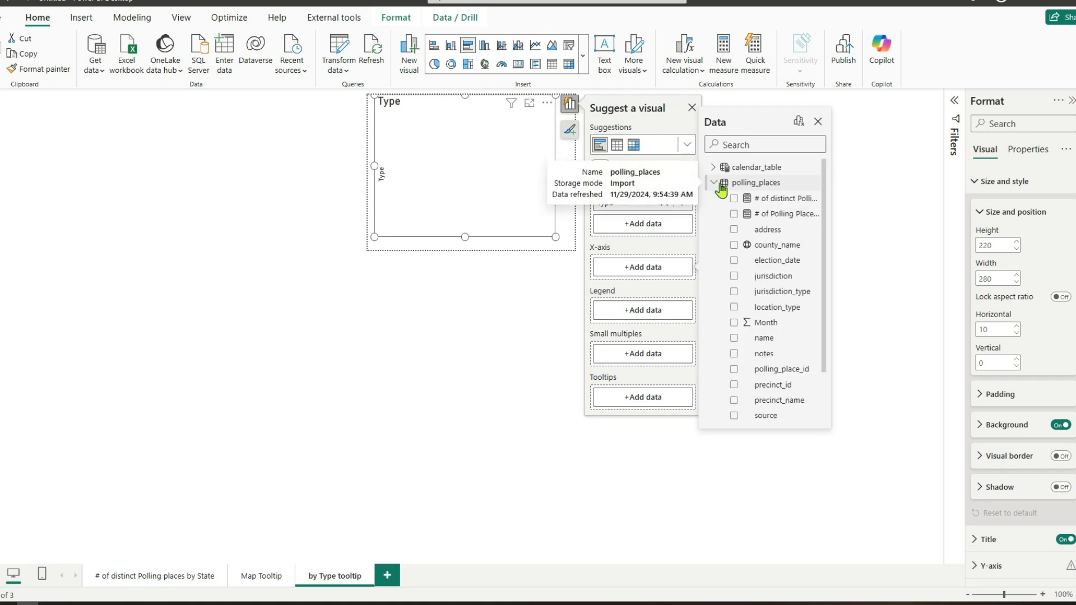
{"action": "left_click", "coordinate": [734, 199]}
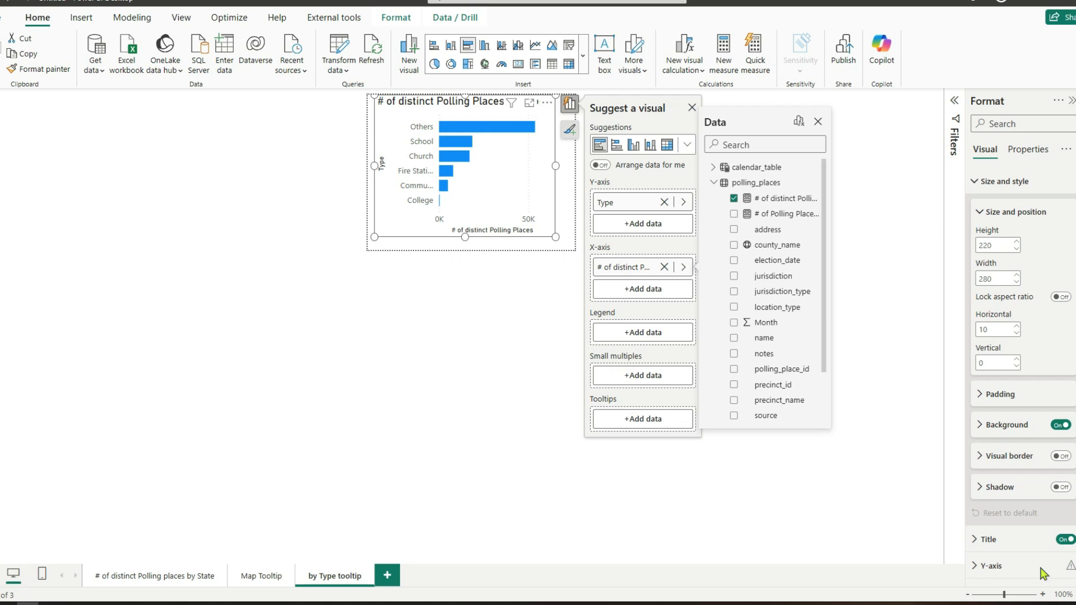
Color the Type chart's bars with a gradient based on Count of Type, including a middle color.
{"action": "left_click", "coordinate": [1036, 541]}
{"action": "scroll", "coordinate": [1036, 504], "scroll_direction": "down", "scroll_amount": 5}
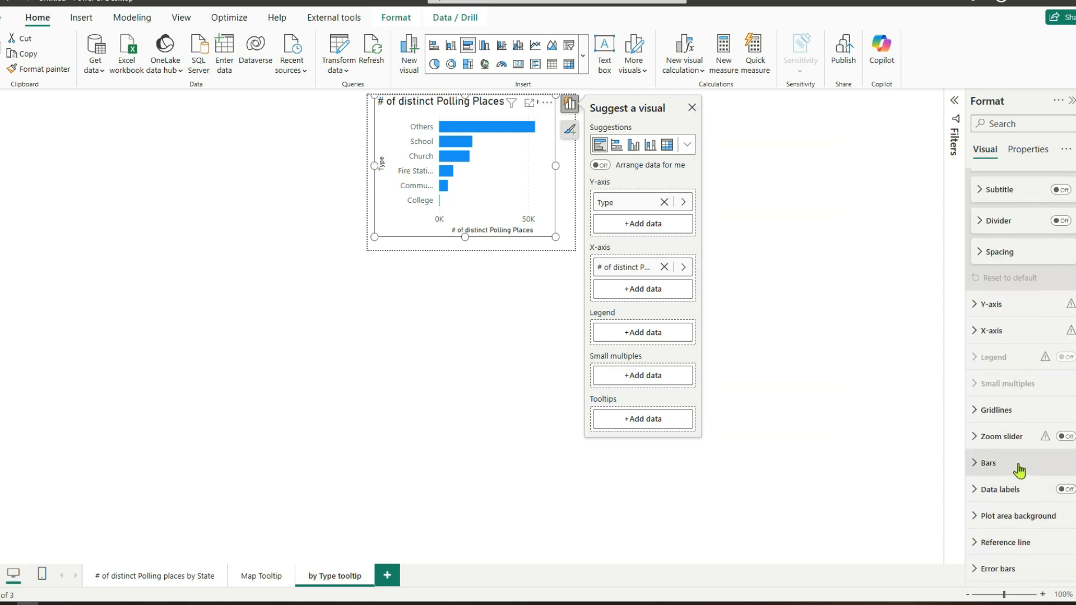
{"action": "left_click", "coordinate": [988, 464]}
{"action": "scroll", "coordinate": [1008, 482], "scroll_direction": "down", "scroll_amount": 4}
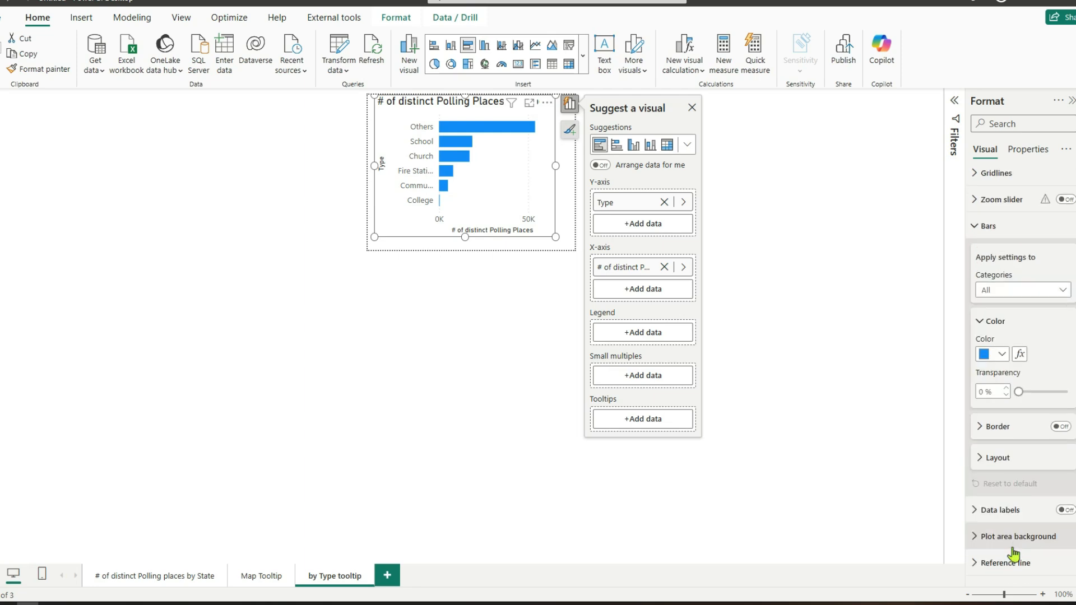
{"action": "left_click", "coordinate": [1019, 354]}
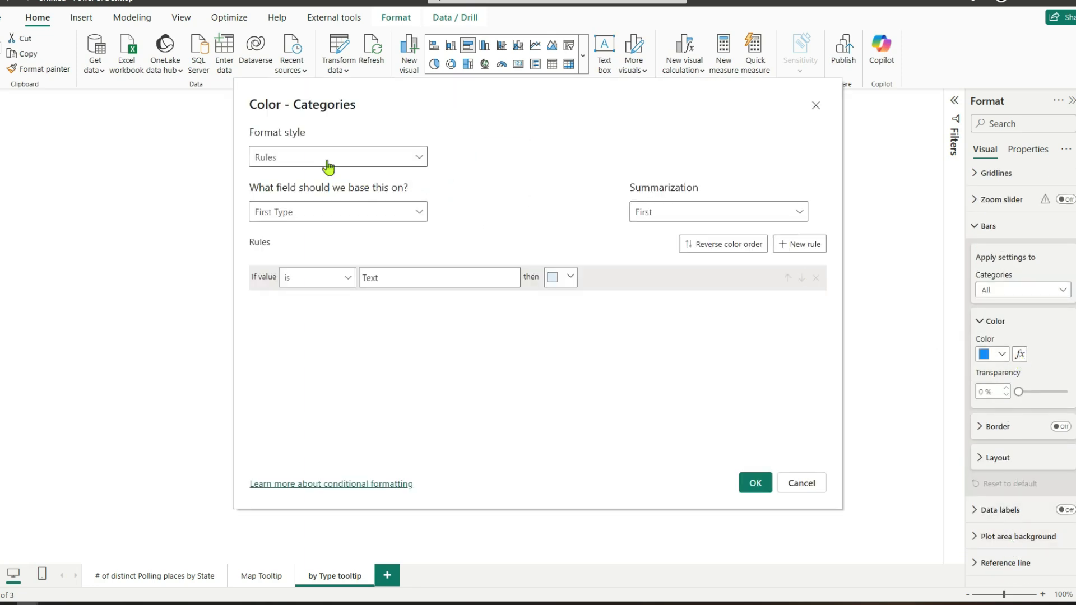
{"action": "left_click", "coordinate": [409, 158]}
{"action": "left_click", "coordinate": [326, 172]}
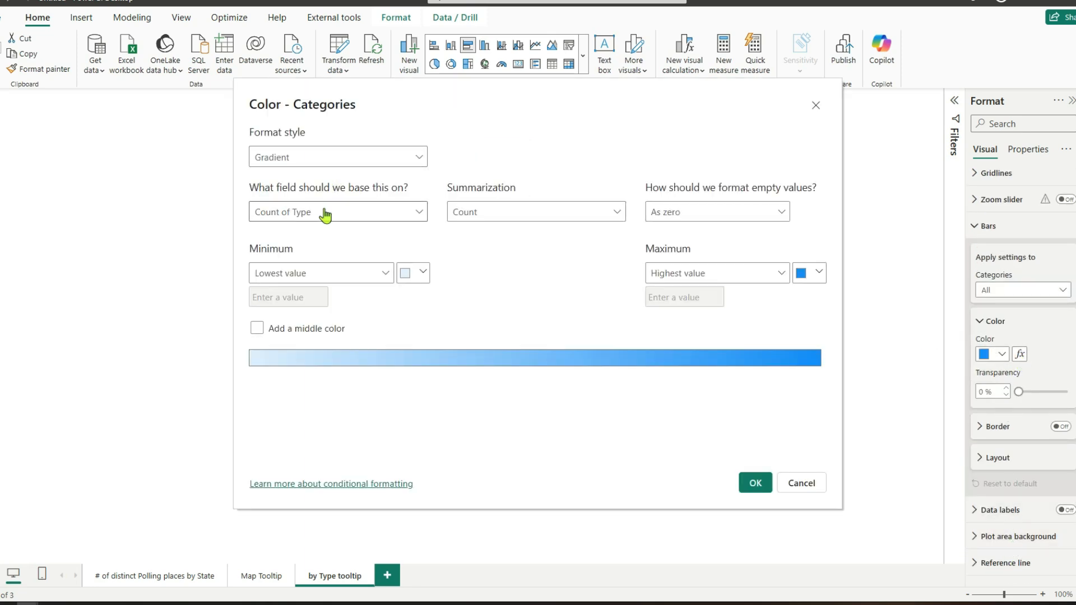
{"action": "left_click", "coordinate": [257, 328]}
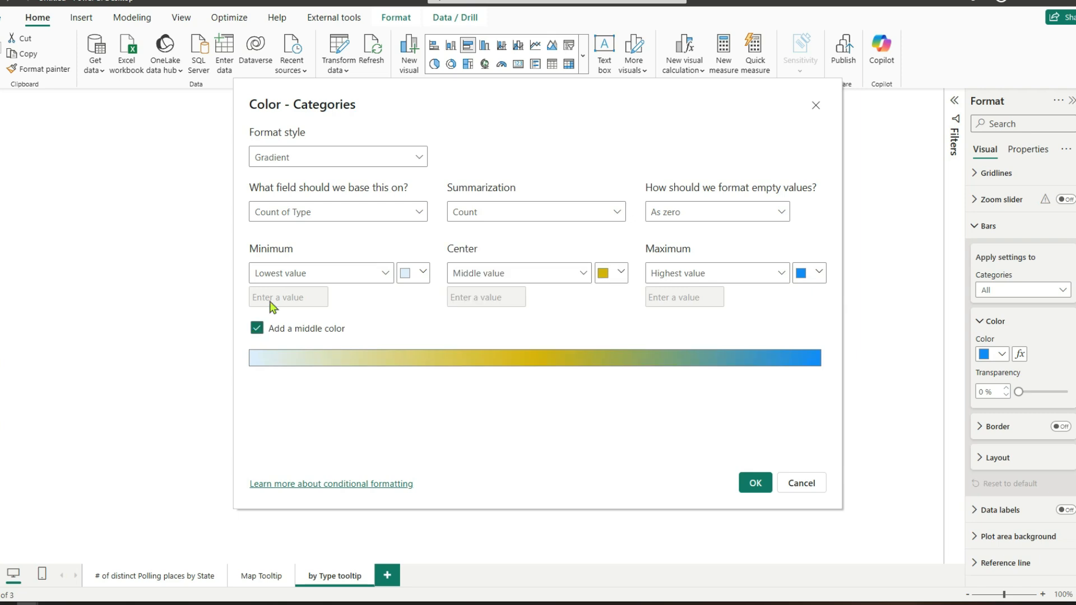
{"action": "left_click", "coordinate": [754, 483]}
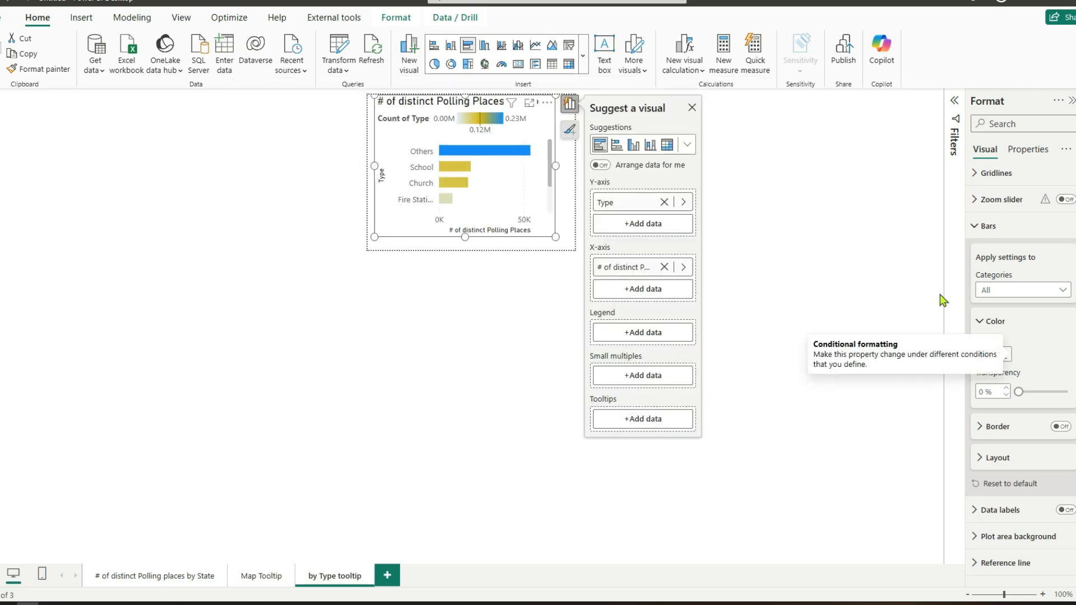
Turn off the Type bar chart's legend and turn on its data labels.
{"action": "scroll", "coordinate": [1066, 350], "scroll_direction": "up", "scroll_amount": 4}
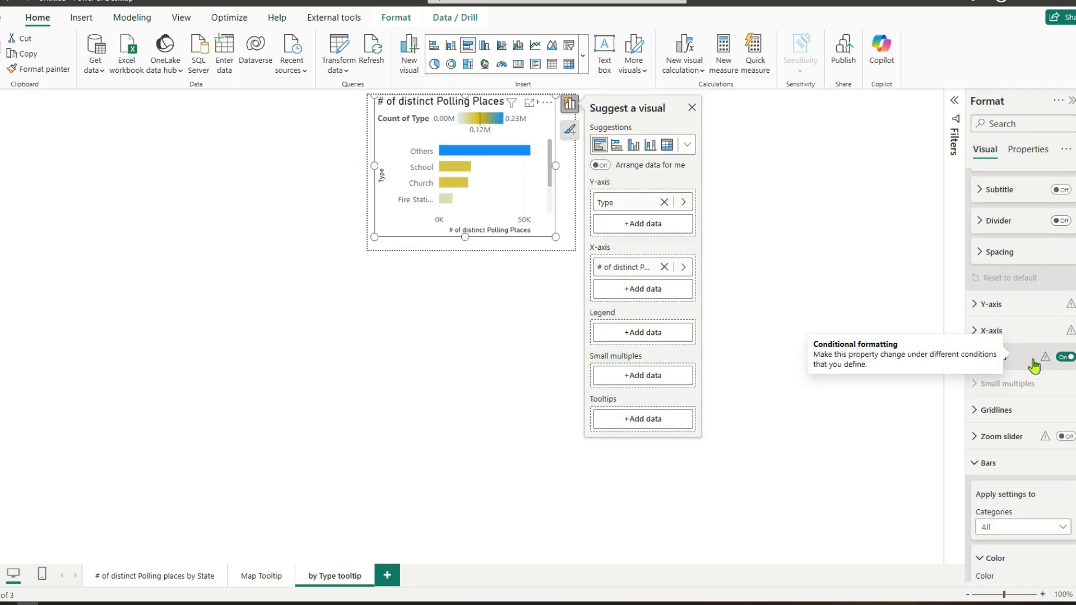
{"action": "scroll", "coordinate": [1019, 359], "scroll_direction": "up", "scroll_amount": 5}
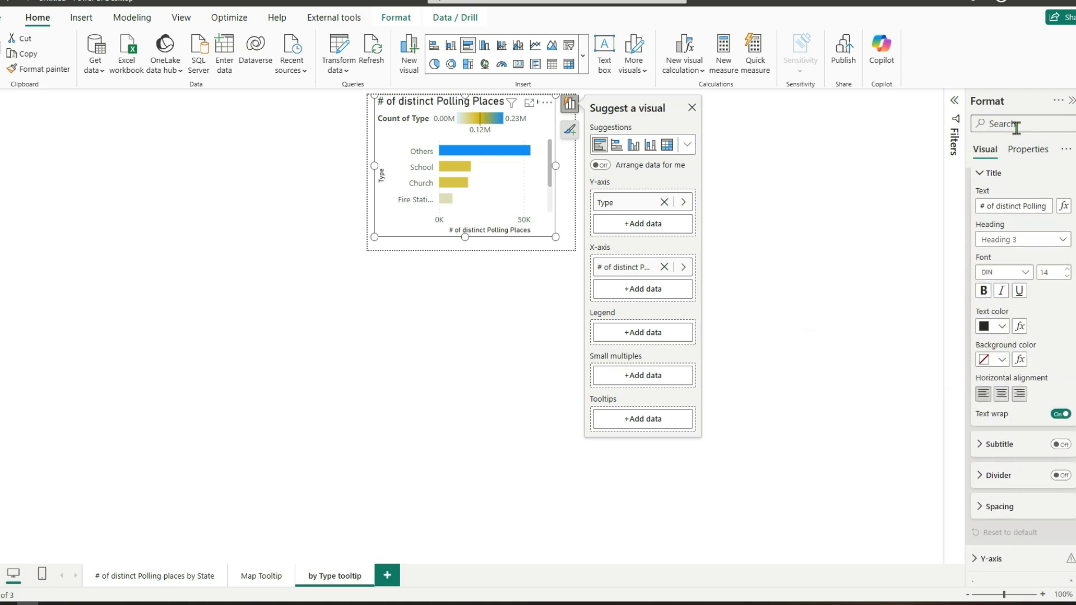
{"action": "type", "text": "legen"}
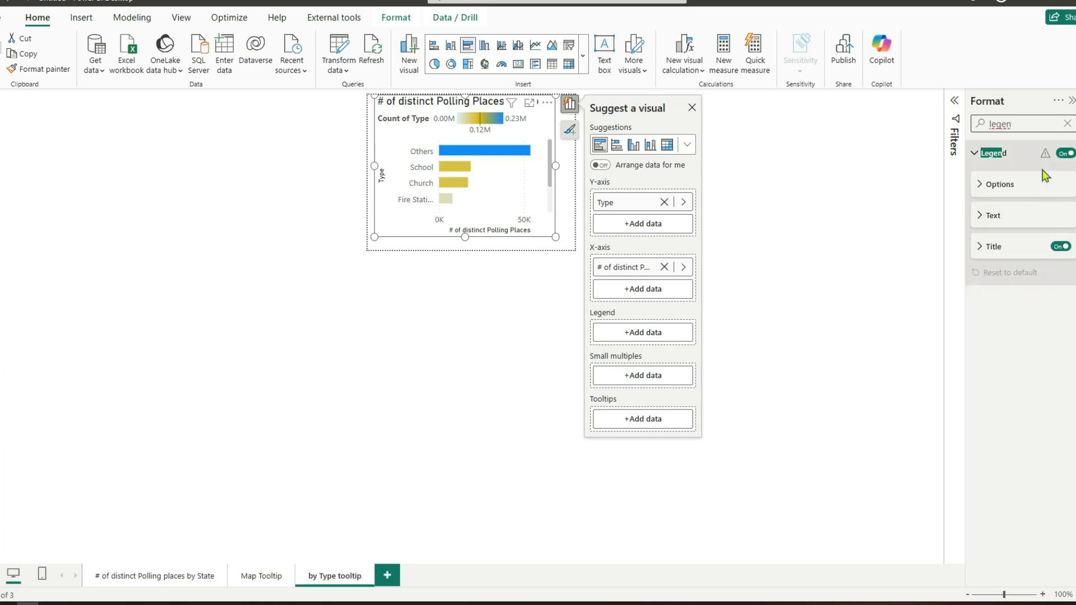
{"action": "left_click", "coordinate": [1064, 153]}
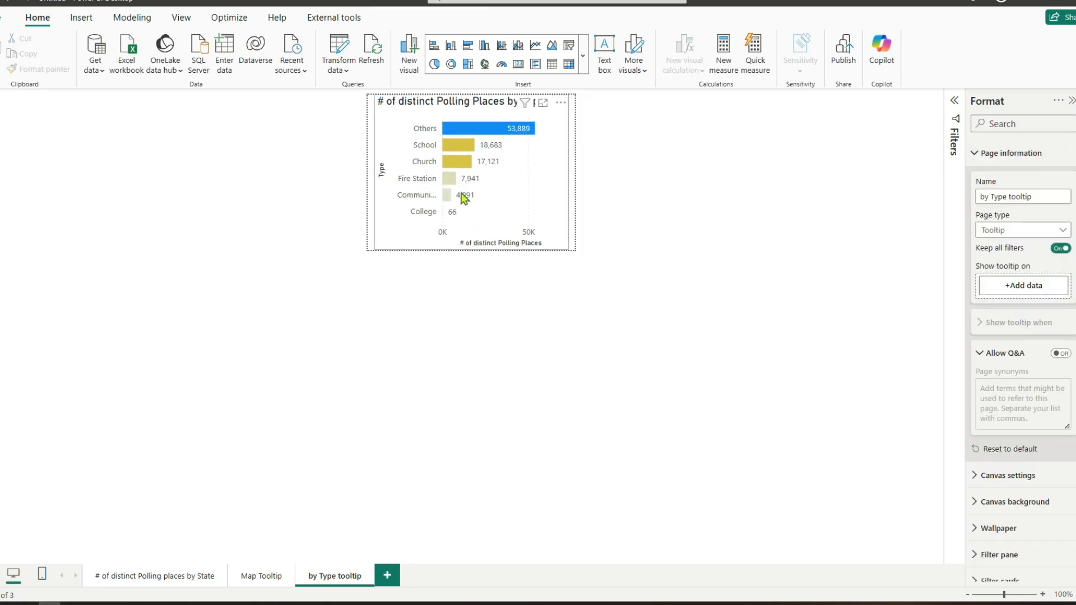
{"action": "left_click", "coordinate": [499, 204]}
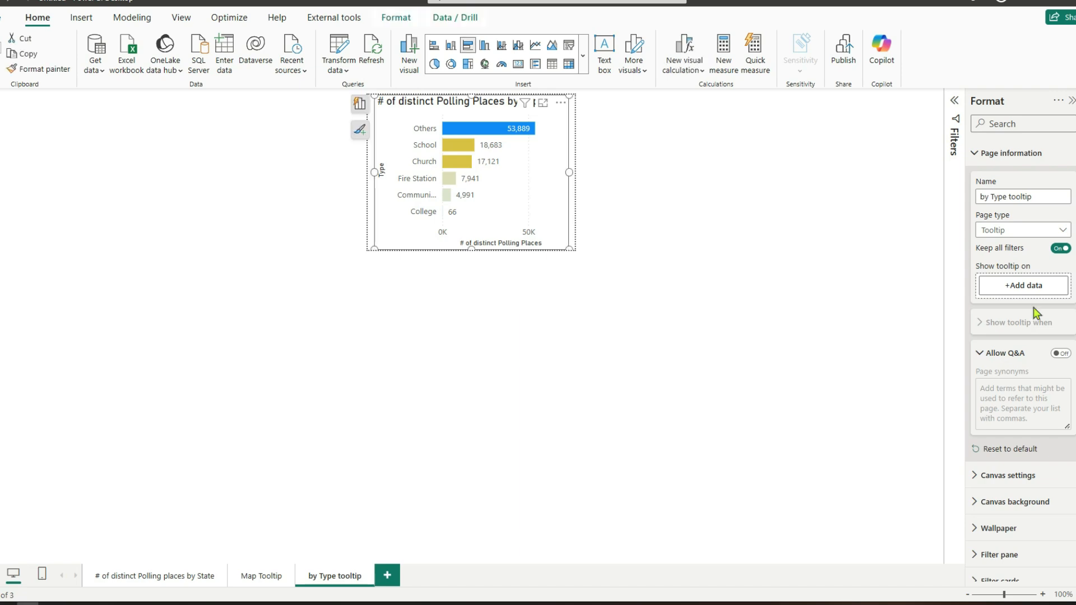
{"action": "left_click", "coordinate": [975, 182]}
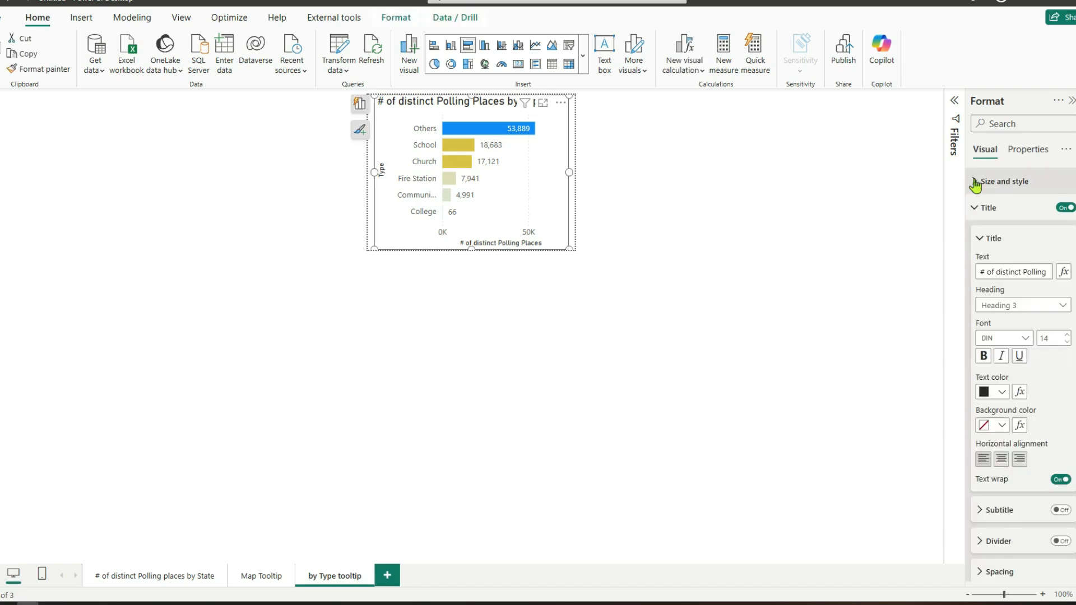
{"action": "left_click", "coordinate": [979, 239]}
{"action": "scroll", "coordinate": [1014, 502], "scroll_direction": "down", "scroll_amount": 4}
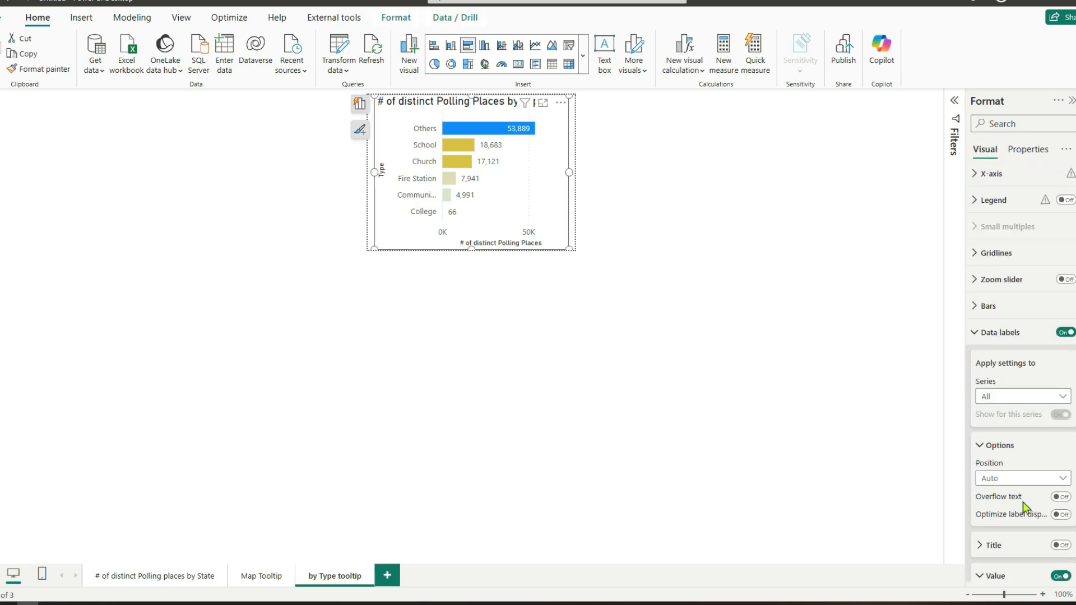
{"action": "left_click", "coordinate": [985, 333]}
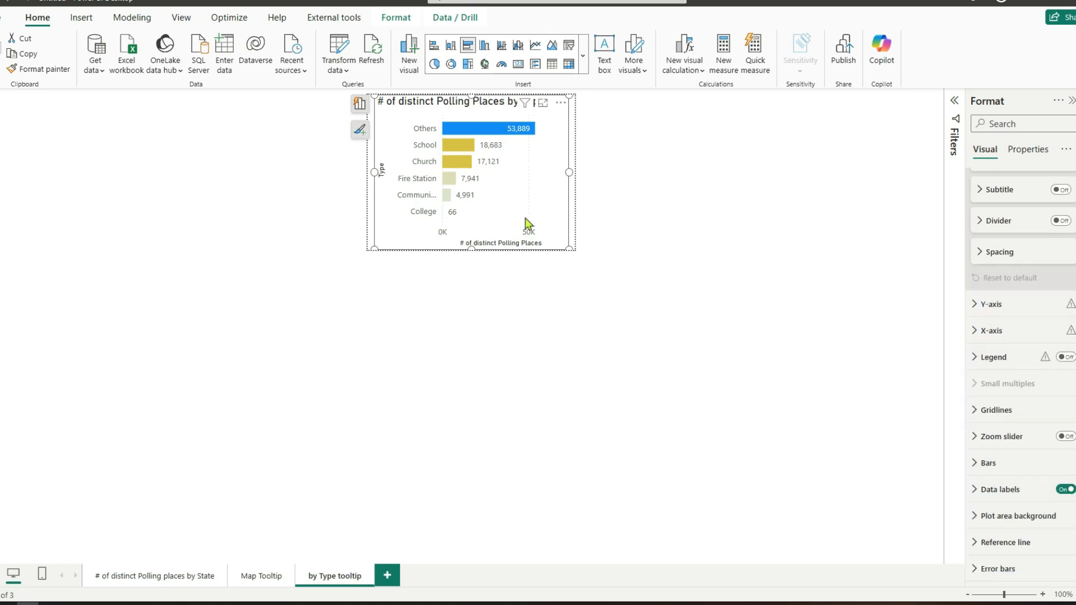
On the # of distinct Polling places by State page, sort the table by # of distinct Polling Places in ascending order.
{"action": "left_click", "coordinate": [179, 577]}
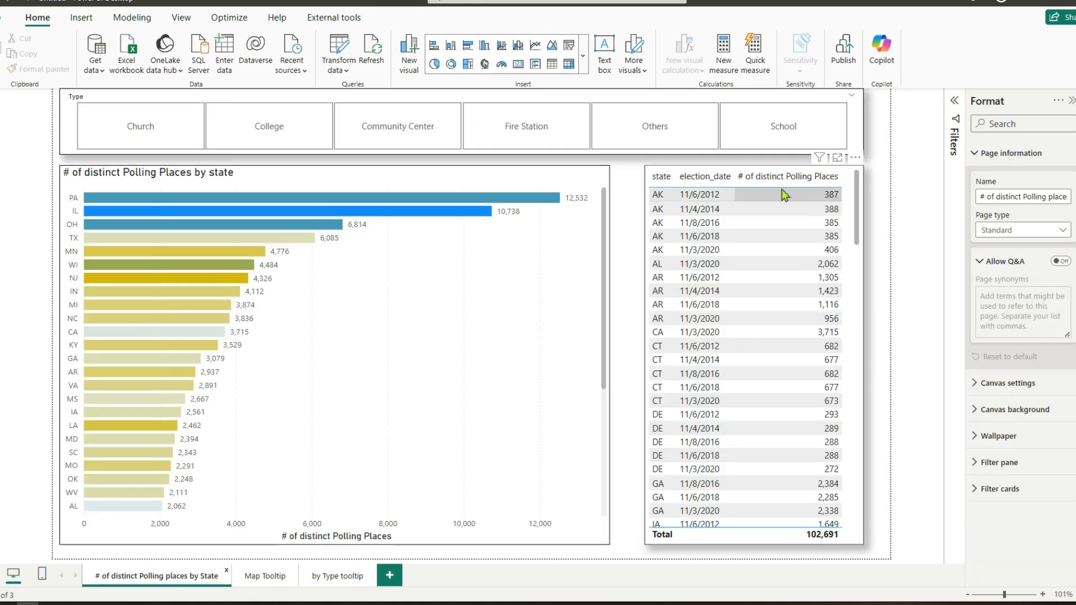
{"action": "left_click", "coordinate": [738, 177]}
{"action": "left_click", "coordinate": [740, 176]}
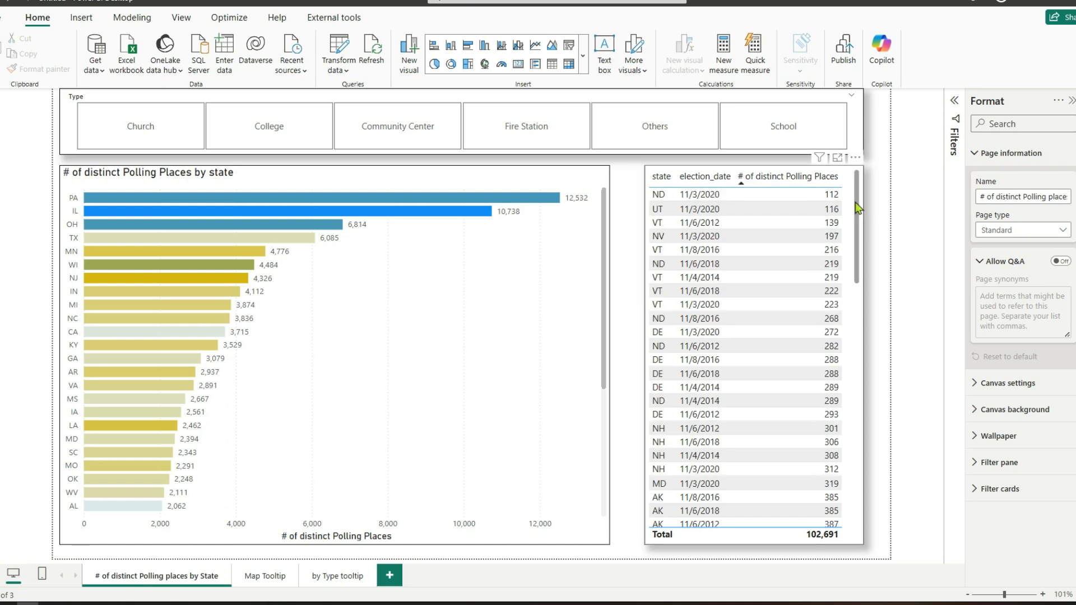
Turn on report page tooltips for the table using the by Type tooltip page, and preview the tooltip on a row.
{"action": "left_click", "coordinate": [859, 208]}
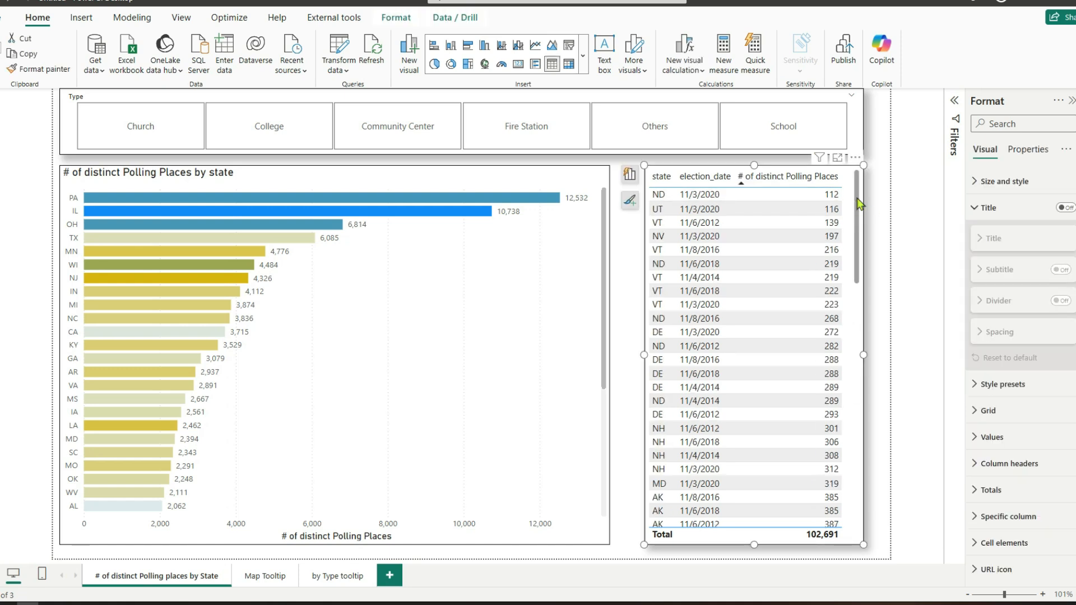
{"action": "left_click", "coordinate": [1028, 150]}
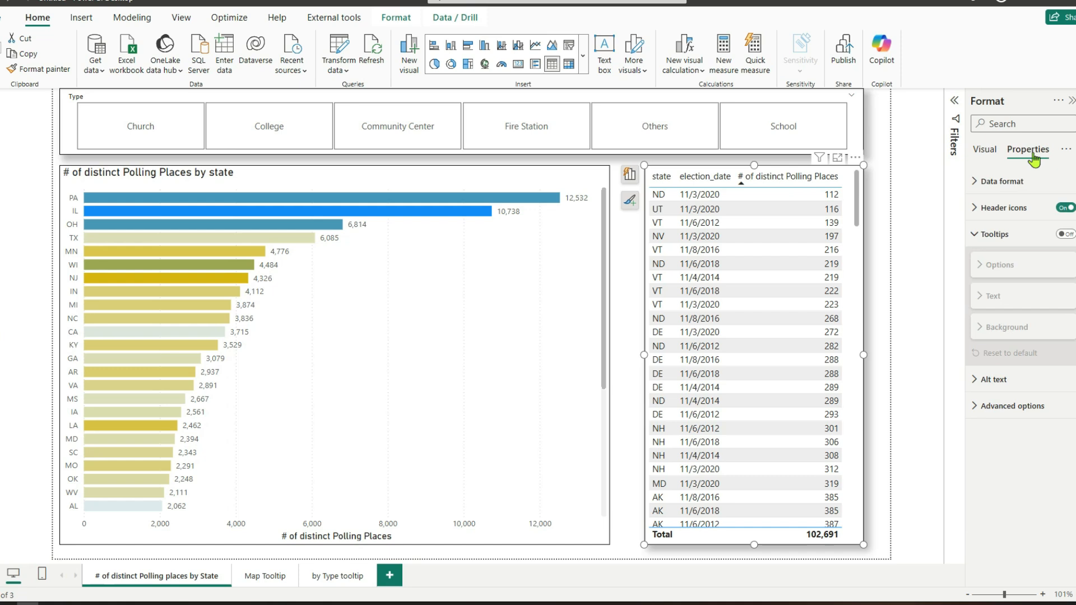
{"action": "left_click", "coordinate": [1065, 235]}
{"action": "left_click", "coordinate": [1044, 336]}
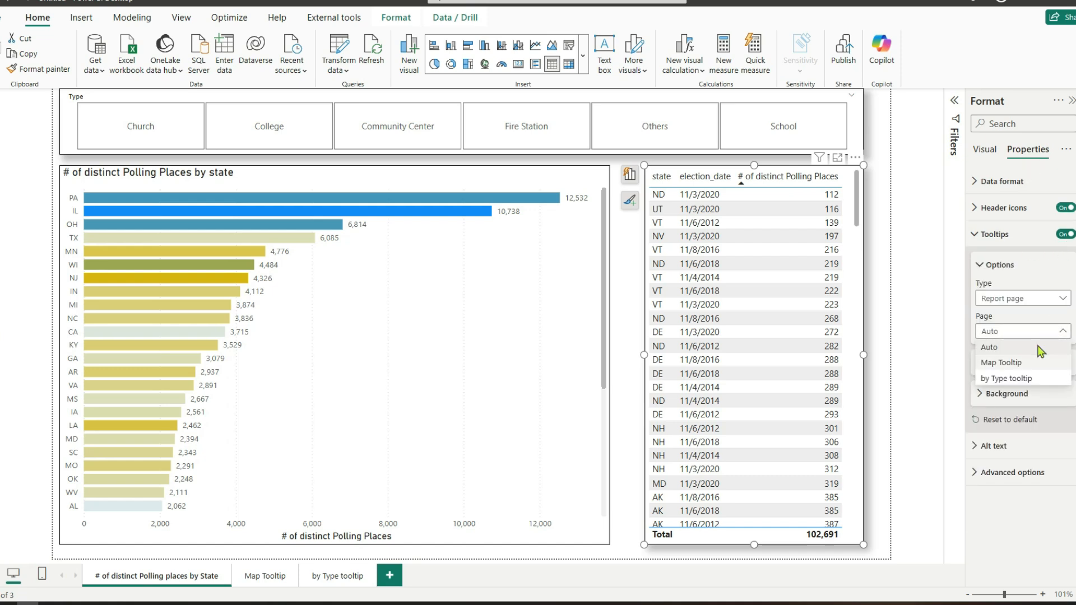
{"action": "left_click", "coordinate": [1022, 377]}
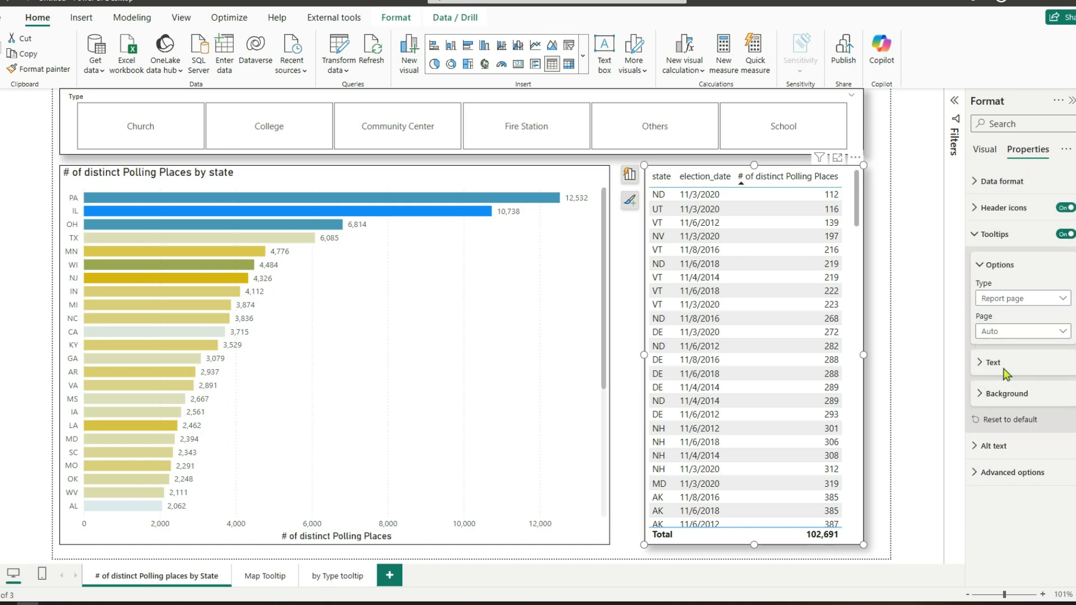
{"action": "left_click", "coordinate": [884, 213]}
{"action": "mouse_move", "coordinate": [719, 197]}
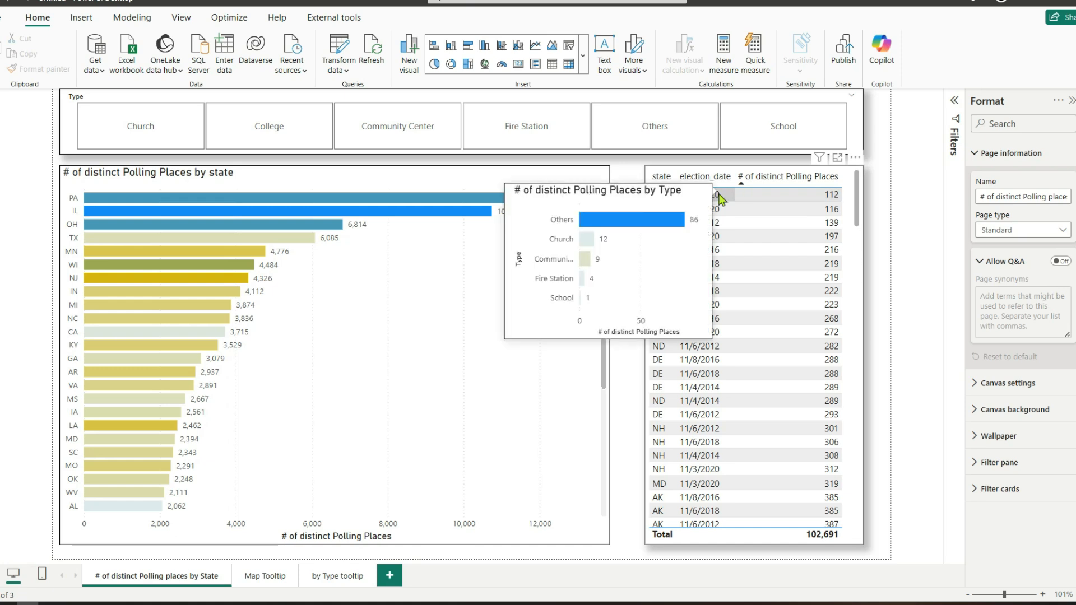
{"action": "mouse_move", "coordinate": [751, 268]}
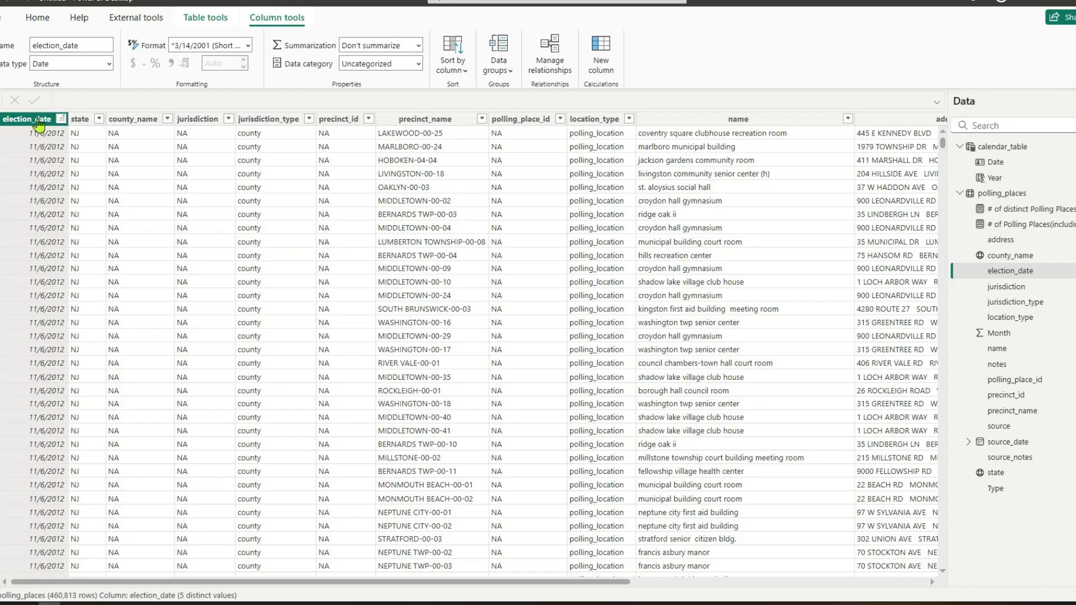
Check which distinct election_date values exist in the polling_places data, leave the filter unchanged, and return to the report.
{"action": "left_click", "coordinate": [61, 118]}
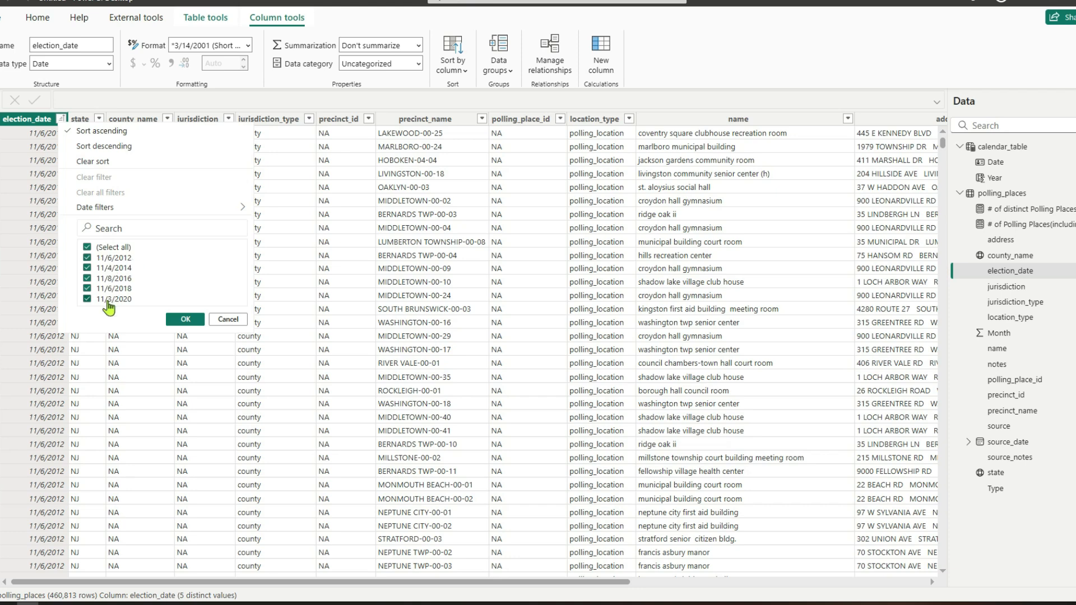
{"action": "left_click", "coordinate": [228, 319]}
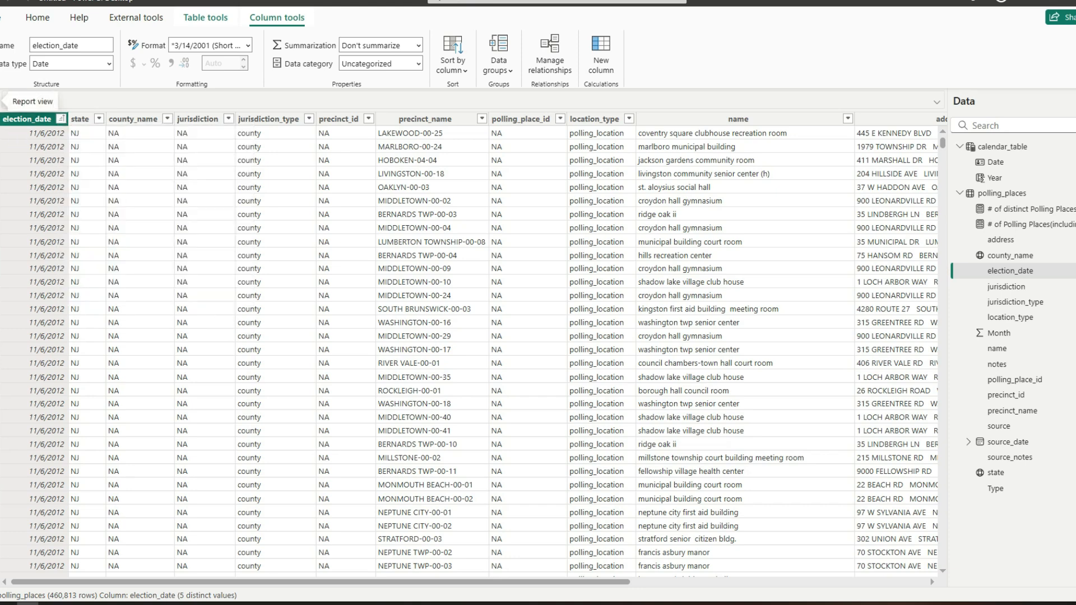
{"action": "left_click", "coordinate": [4, 102]}
On the Change from 2012 to 2020 page, start a new polling_places measure named Change (from 2012 to 2020).
{"action": "left_click", "coordinate": [419, 582]}
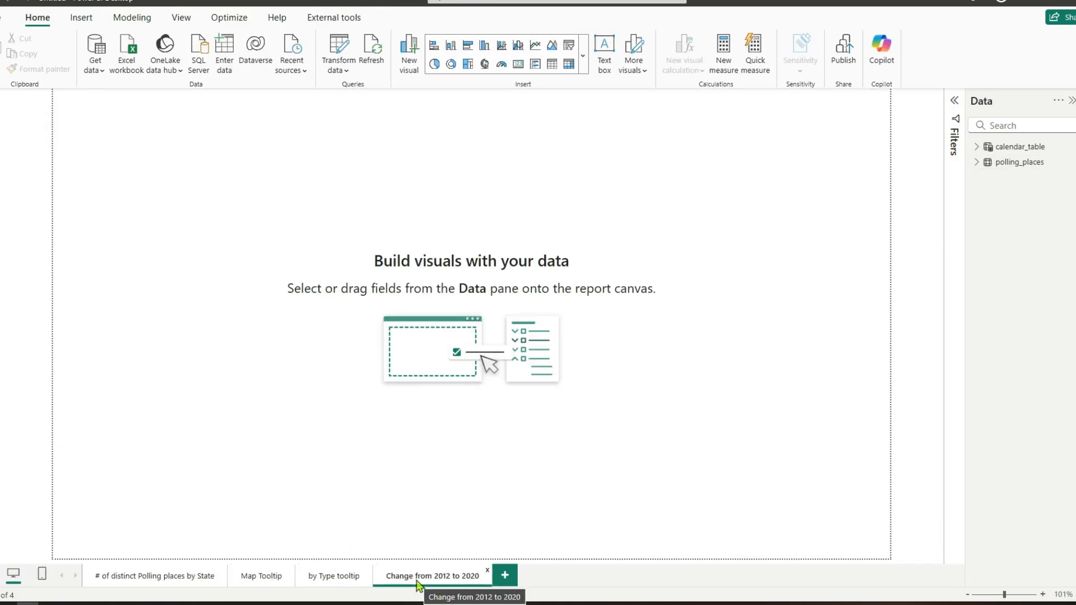
{"action": "right_click", "coordinate": [1002, 168]}
{"action": "left_click", "coordinate": [946, 187]}
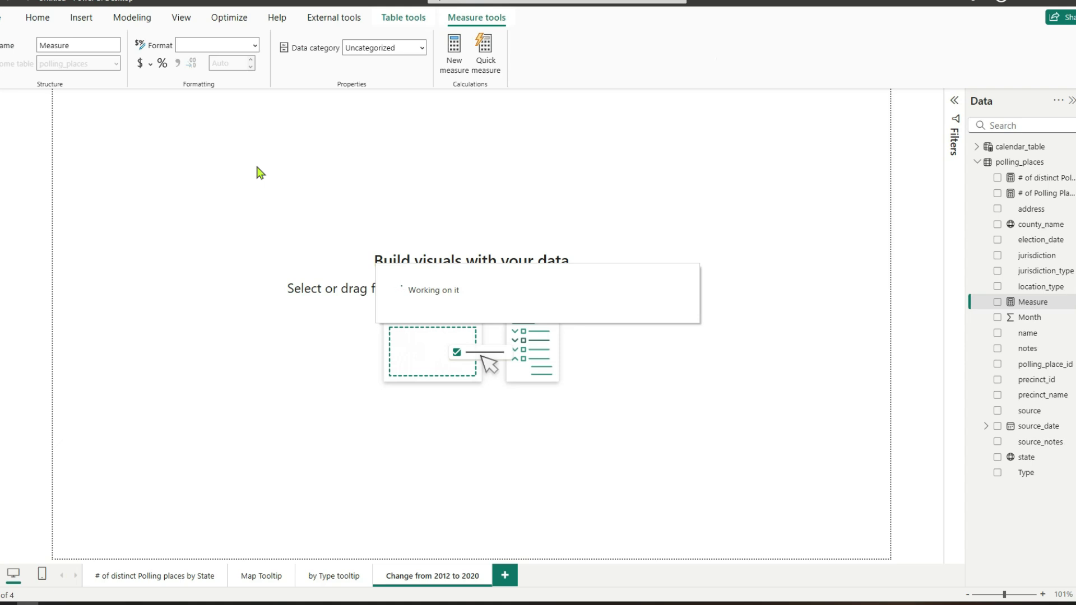
{"action": "type", "text": "Change (from 2012 to 2020) ="}
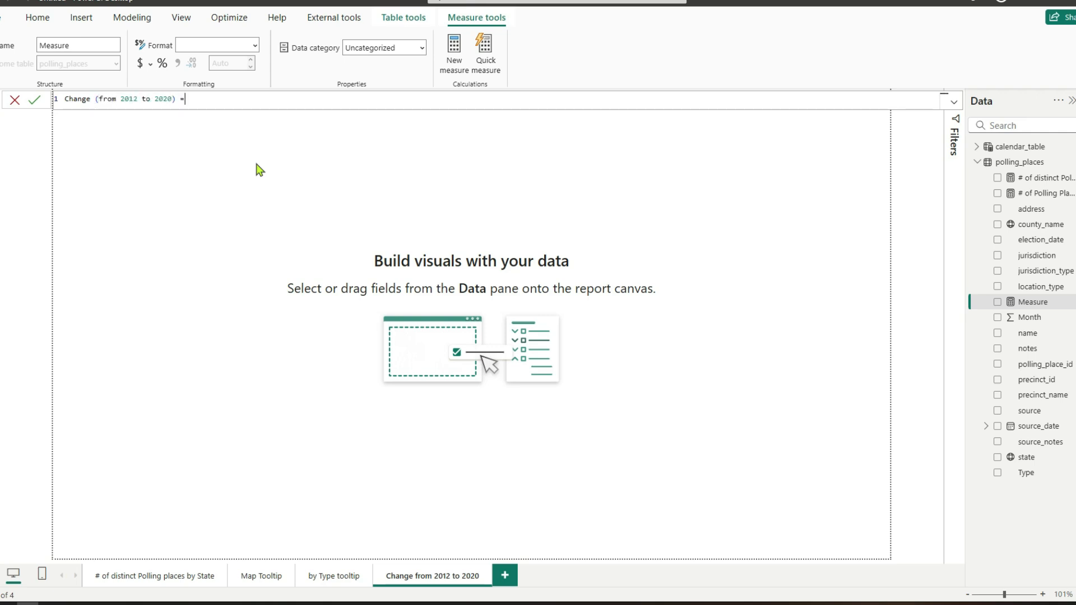
{"action": "key", "text": "shift+Return"}
{"action": "key", "text": "shift+Return"}
Define the measure variable _firstdate as MIN(polling_places[election_date]).
{"action": "type", "text": "VAR  _firstdate ="}
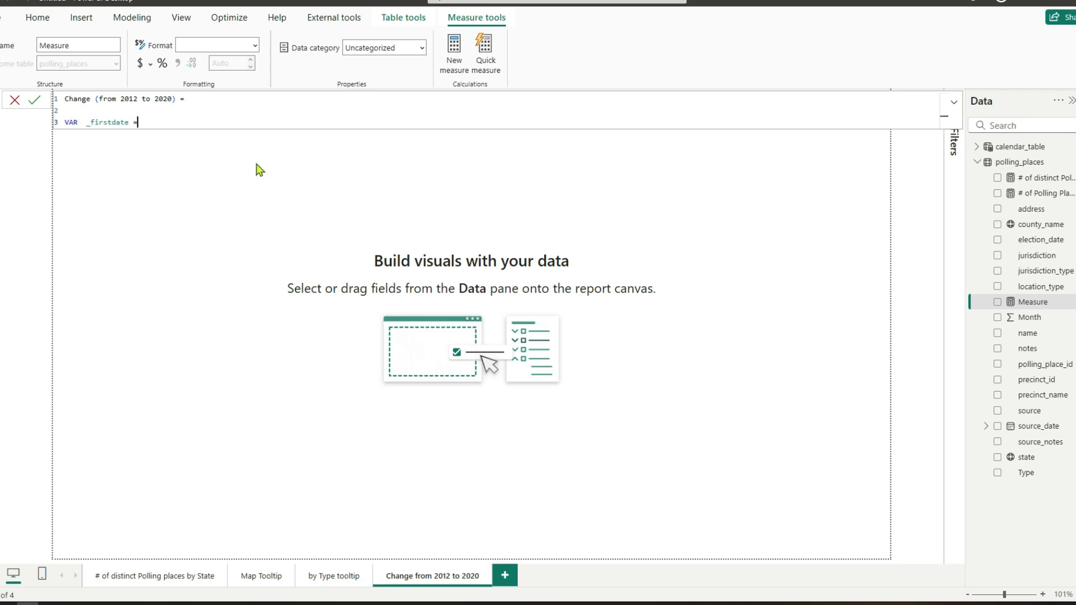
{"action": "type", "text": " MIN(polling_places[election_date]"}
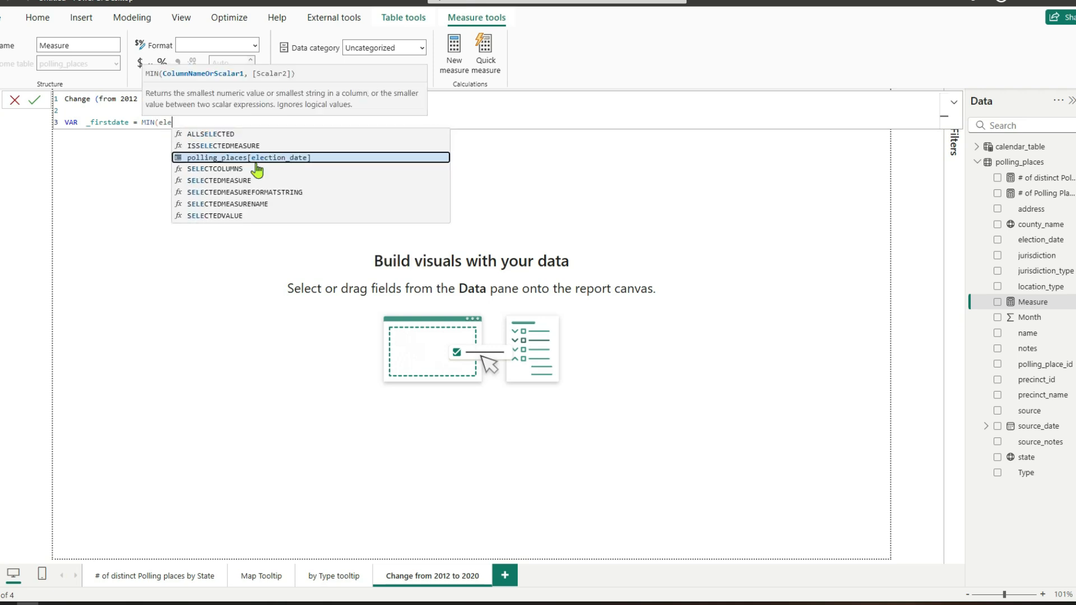
{"action": "type", "text": ")"}
{"action": "key", "text": "shift+Return"}
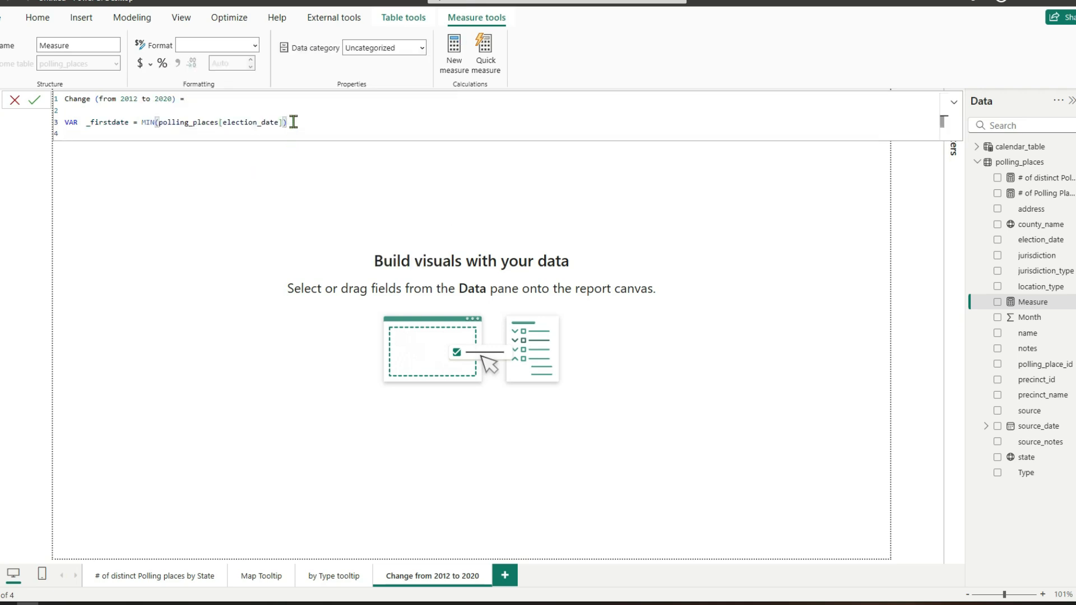
Duplicate the _firstdate line and change the copy into _lastdate = MAX(polling_places[election_date]).
{"action": "key", "text": "shift+alt+Down"}
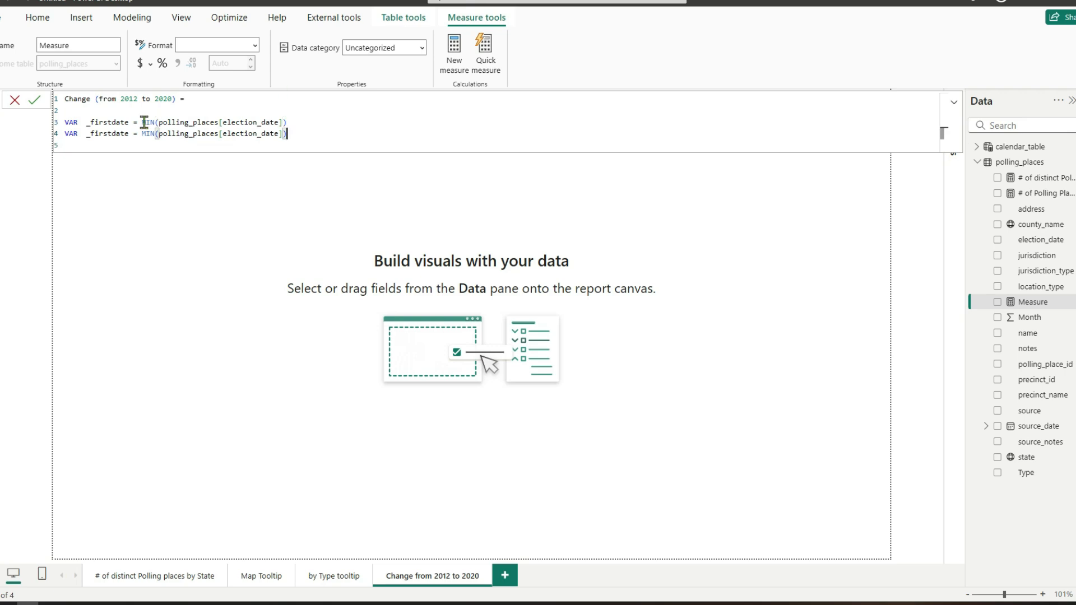
{"action": "left_click_drag", "start_coordinate": [90, 133], "coordinate": [102, 135]}
{"action": "type", "text": "lastdate = "}
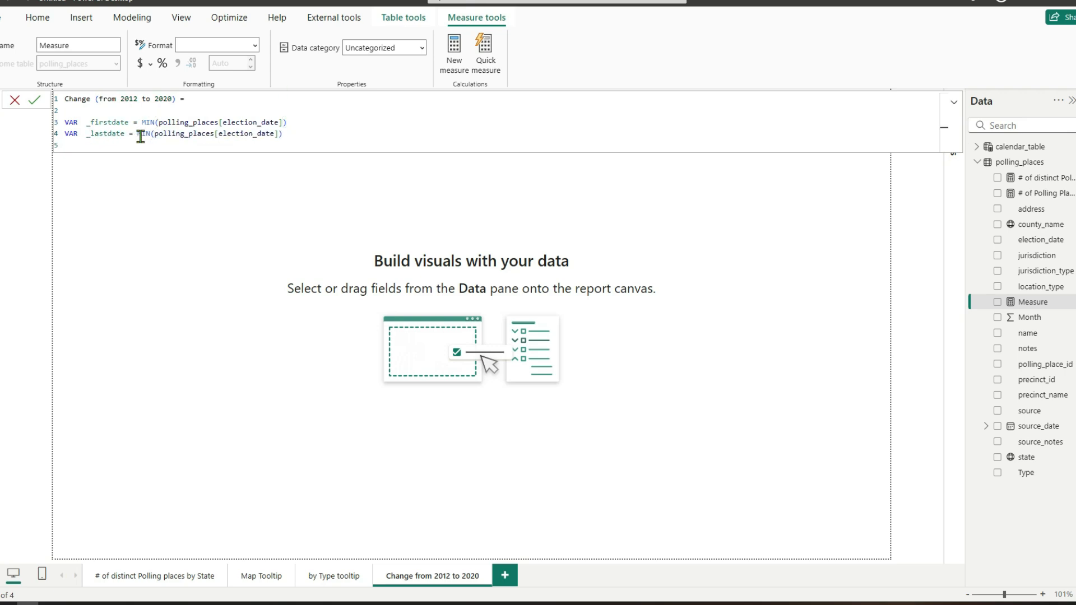
{"action": "type", "text": "MAX"}
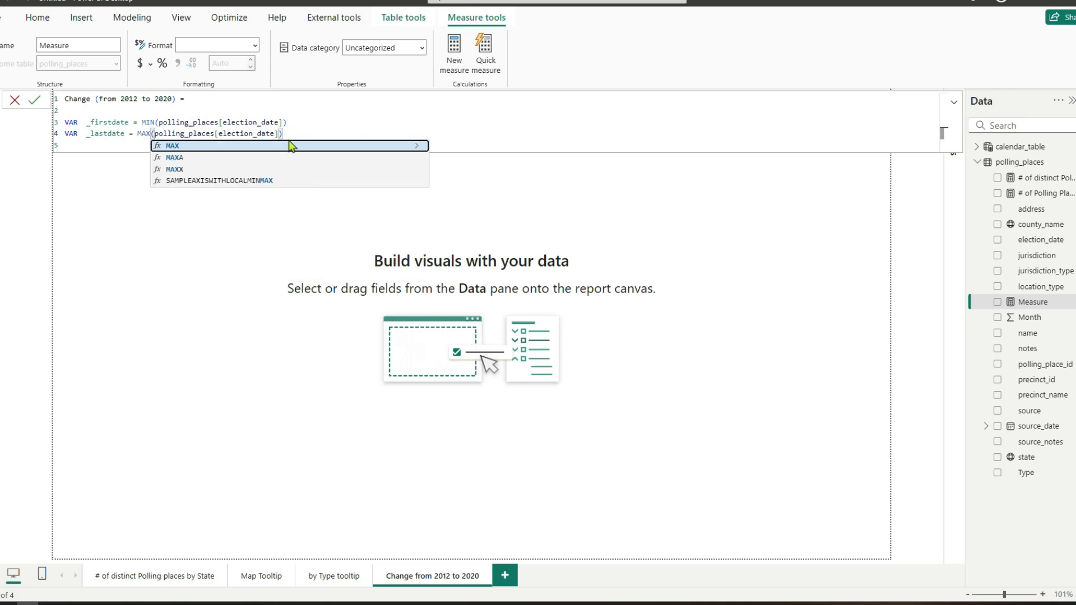
{"action": "left_click", "coordinate": [296, 133]}
{"action": "key", "text": "shift+Return"}
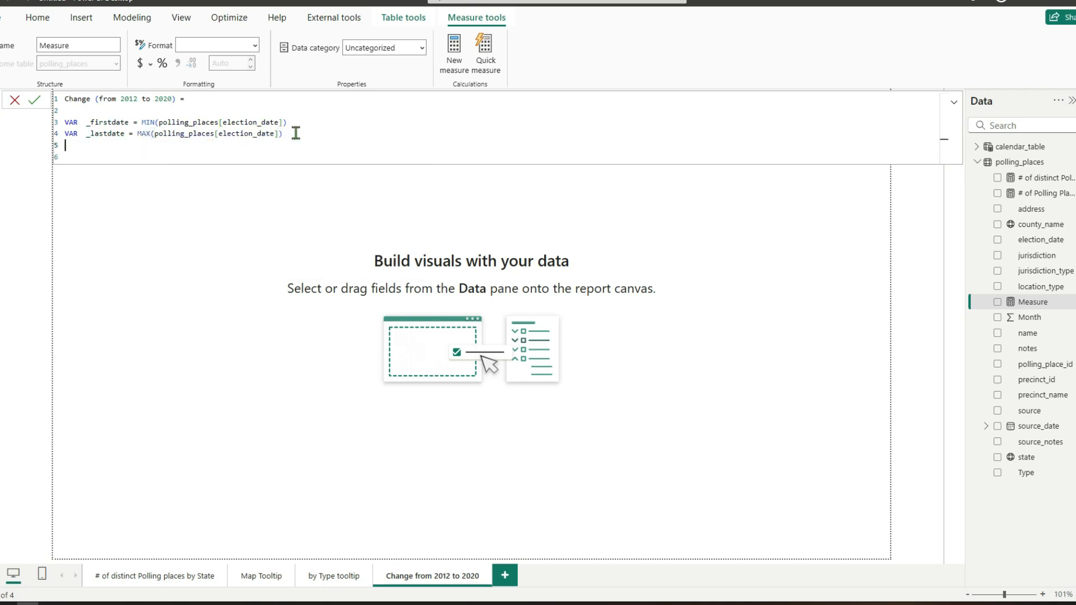
Start a measure variable _firstValue as a CALCULATE expression that evaluates [# of distinct Polling Places].
{"action": "key", "text": "shift+Return"}
{"action": "type", "text": "VAR"}
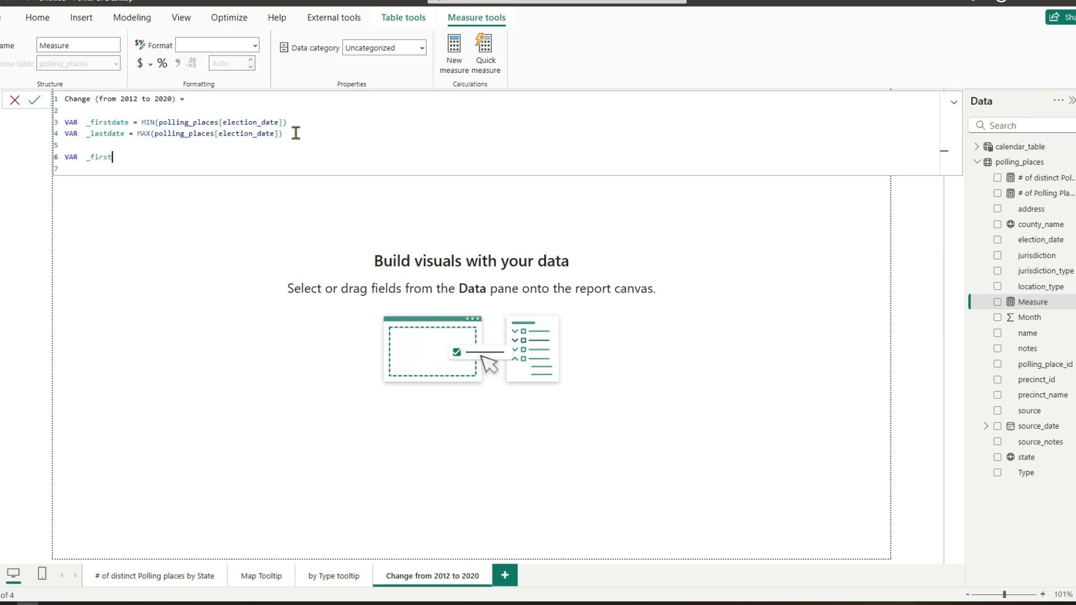
{"action": "type", "text": " _firstValue = calc"}
{"action": "key", "text": "Tab"}
{"action": "key", "text": "shift+Return"}
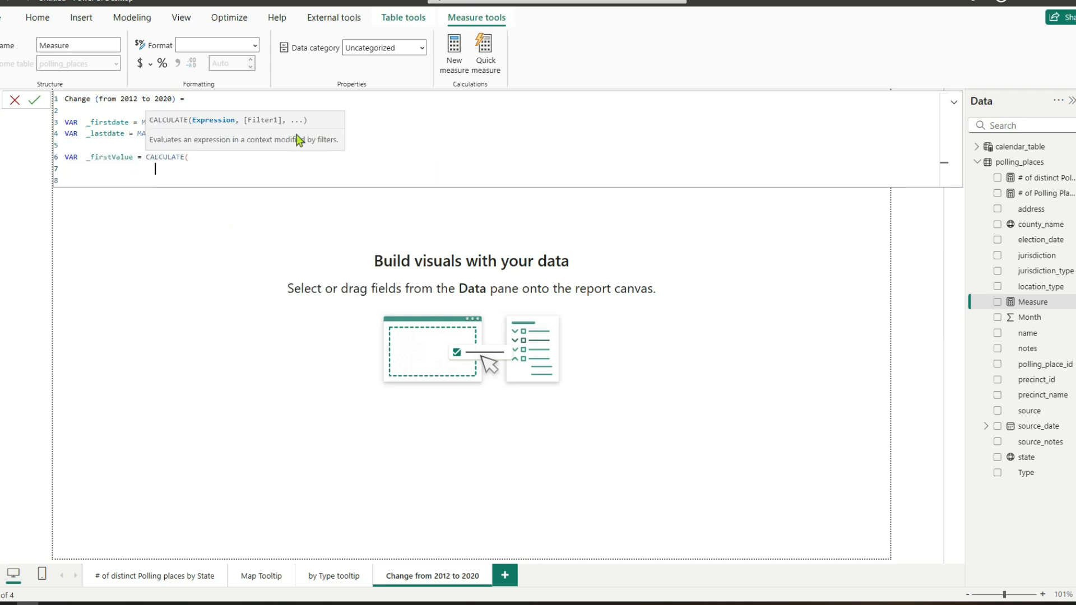
{"action": "type", "text": "["}
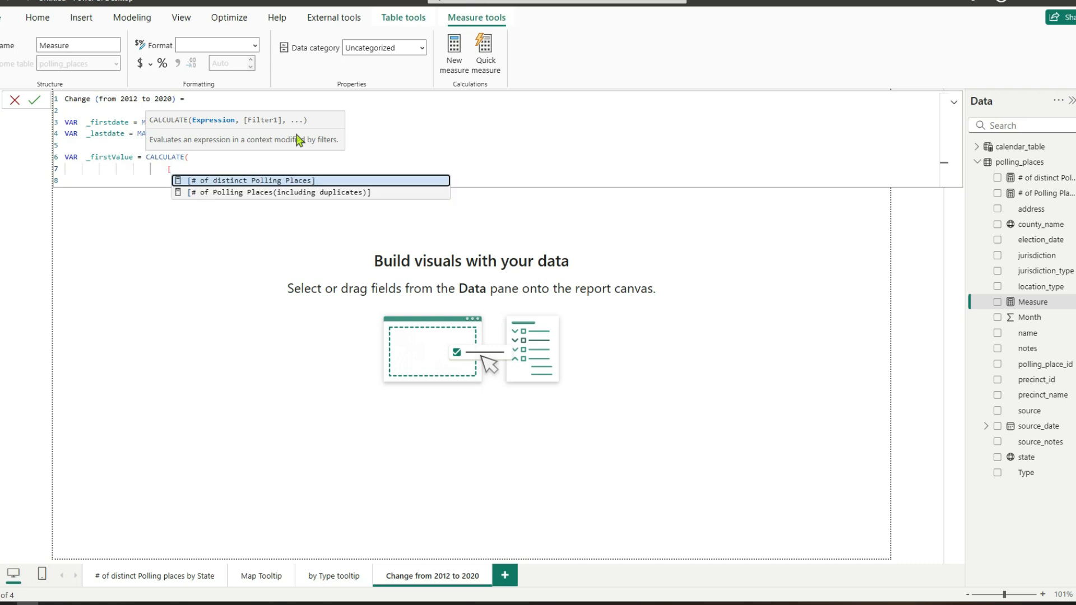
{"action": "key", "text": "Tab"}
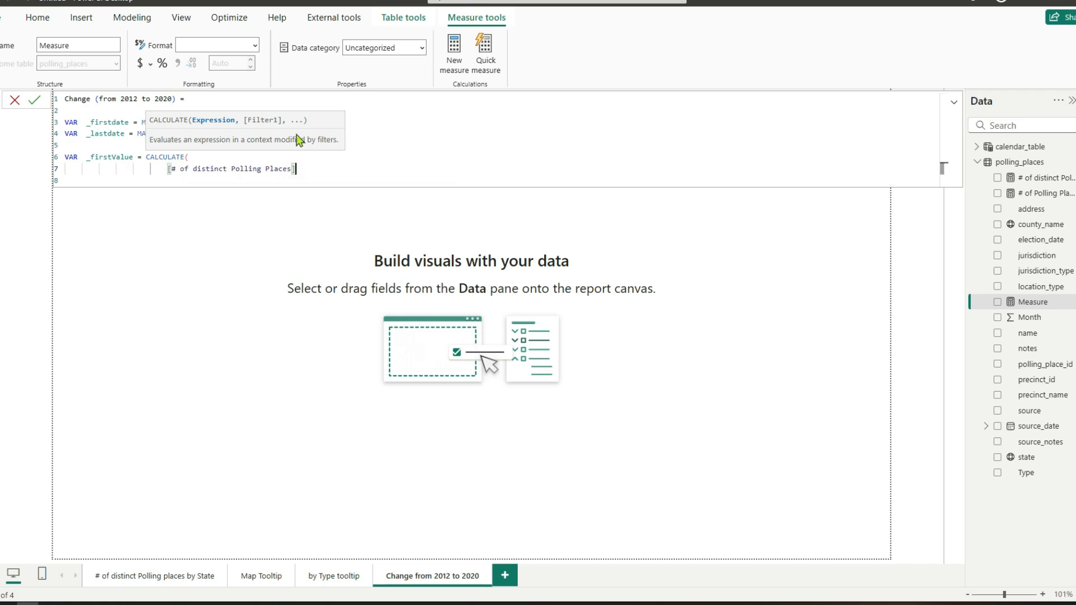
{"action": "type", "text": ")"}
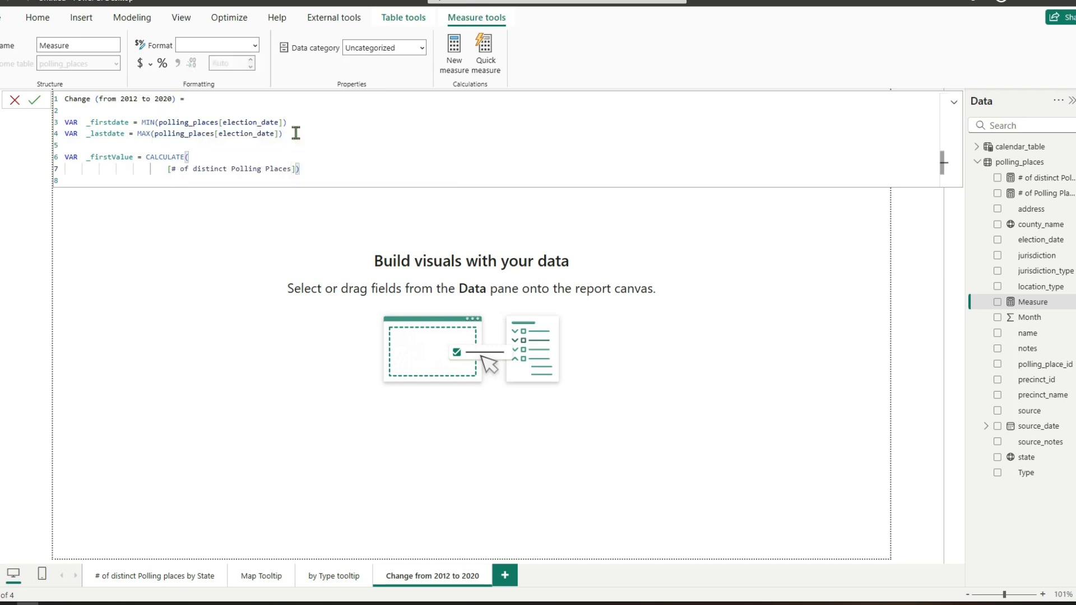
{"action": "key", "text": "BackSpace"}
{"action": "type", "text": ","}
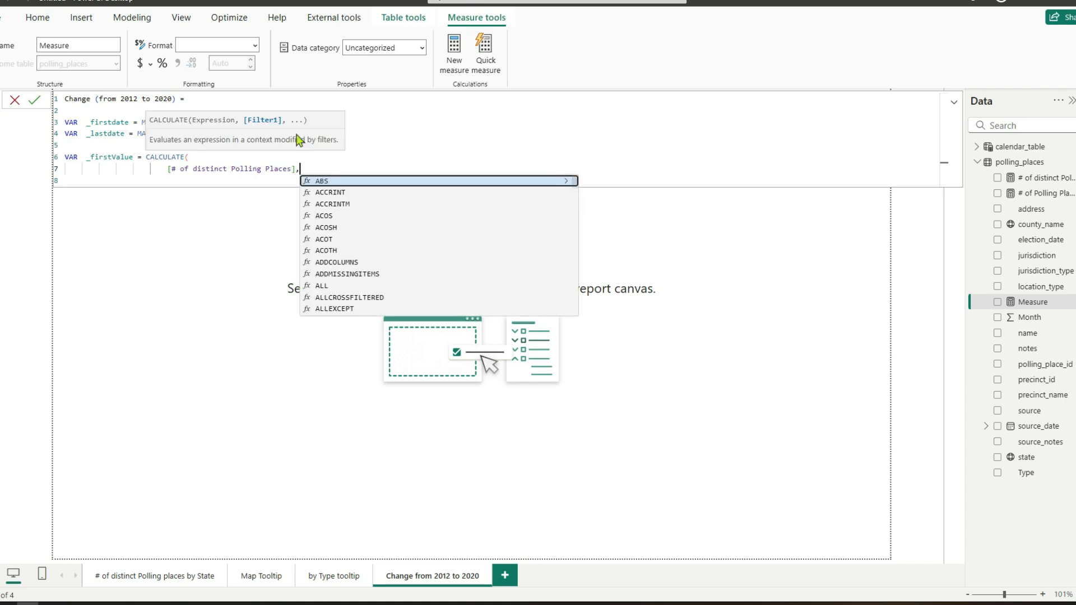
Add the filter polling_places[election_date] = _firstdate to the _firstValue calculation and close its parenthesis on a separate line.
{"action": "key", "text": "shift+Return"}
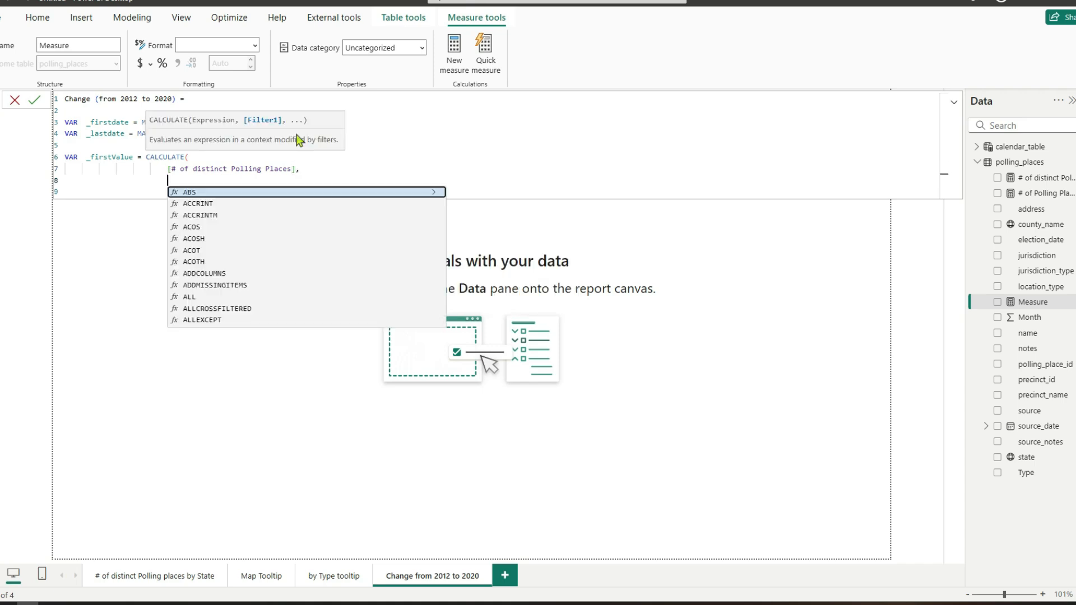
{"action": "type", "text": "polling_places[election_date]"}
{"action": "key", "text": "Tab"}
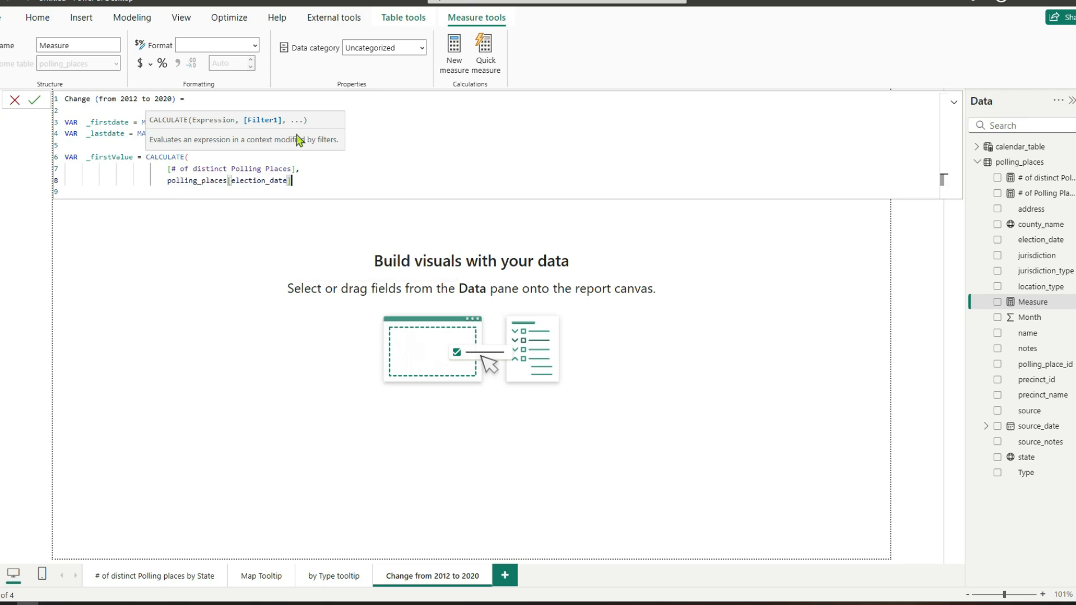
{"action": "type", "text": "= _firstdate"}
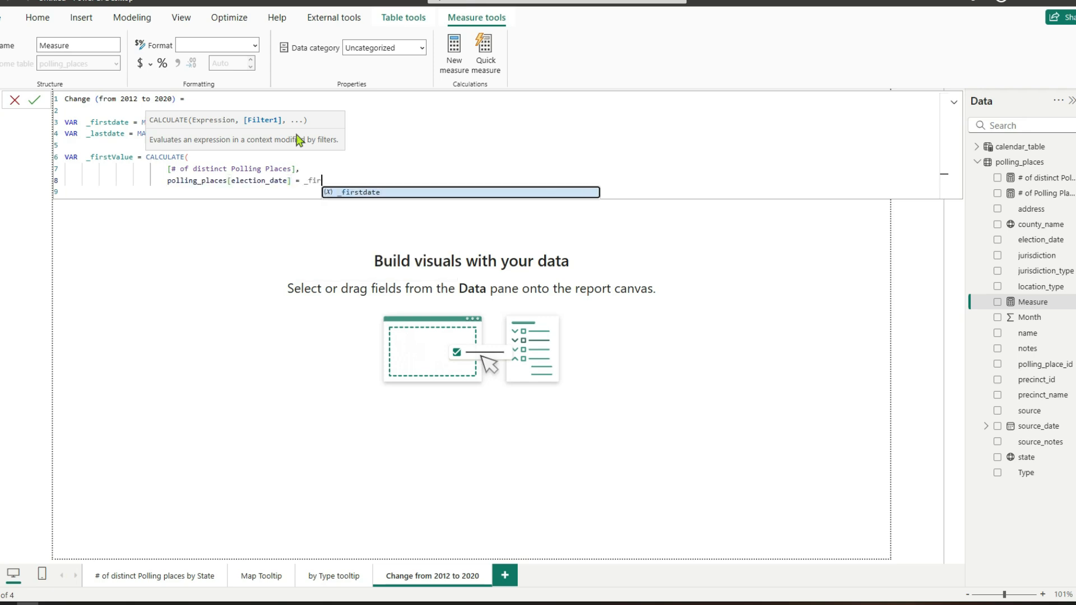
{"action": "key", "text": "Tab"}
{"action": "key", "text": "shift+Return"}
{"action": "type", "text": ")"}
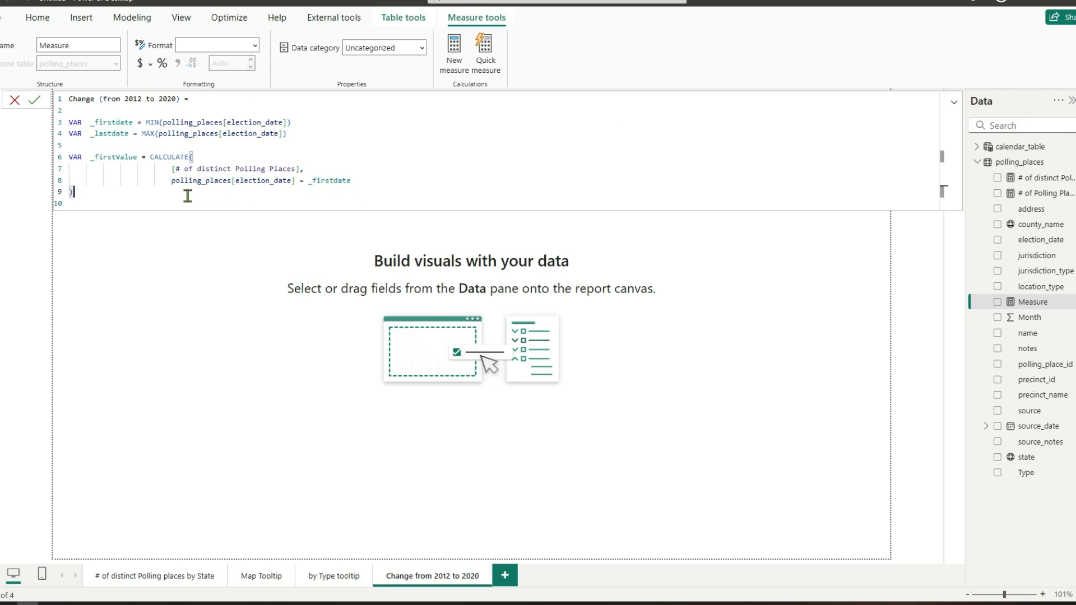
{"action": "key", "text": "Return"}
{"action": "type", "text": ")"}
{"action": "key", "text": "BackSpace"}
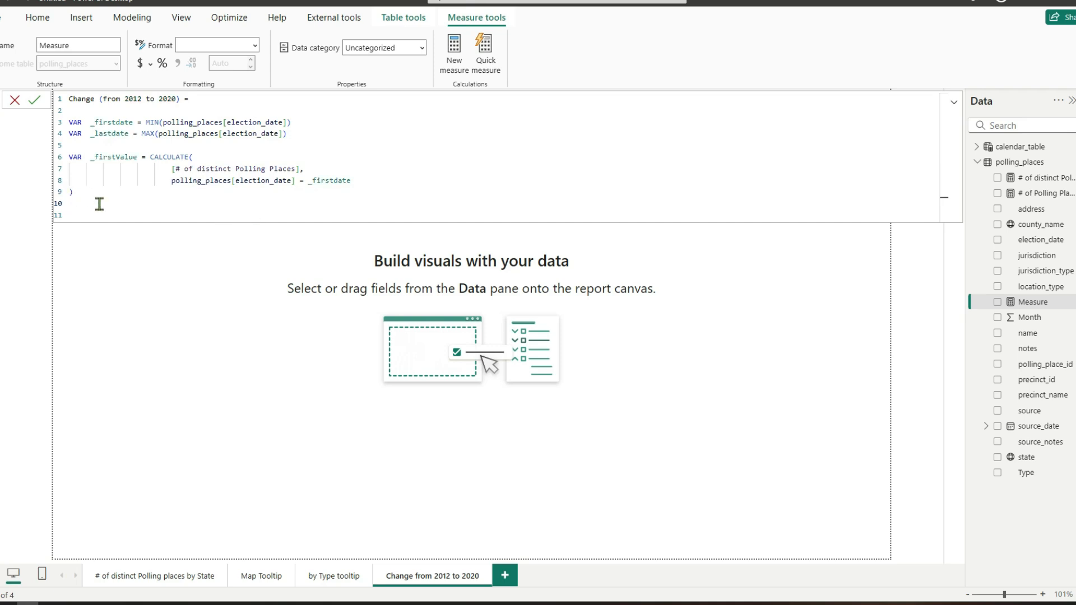
Duplicate the _firstValue block below itself, changing "first" to "last" in the copy's variable name and its date filter to _lastdate.
{"action": "key", "text": "Return"}
{"action": "left_click_drag", "start_coordinate": [79, 192], "coordinate": [68, 161]}
{"action": "key", "text": "ctrl+c"}
{"action": "left_click", "coordinate": [82, 213]}
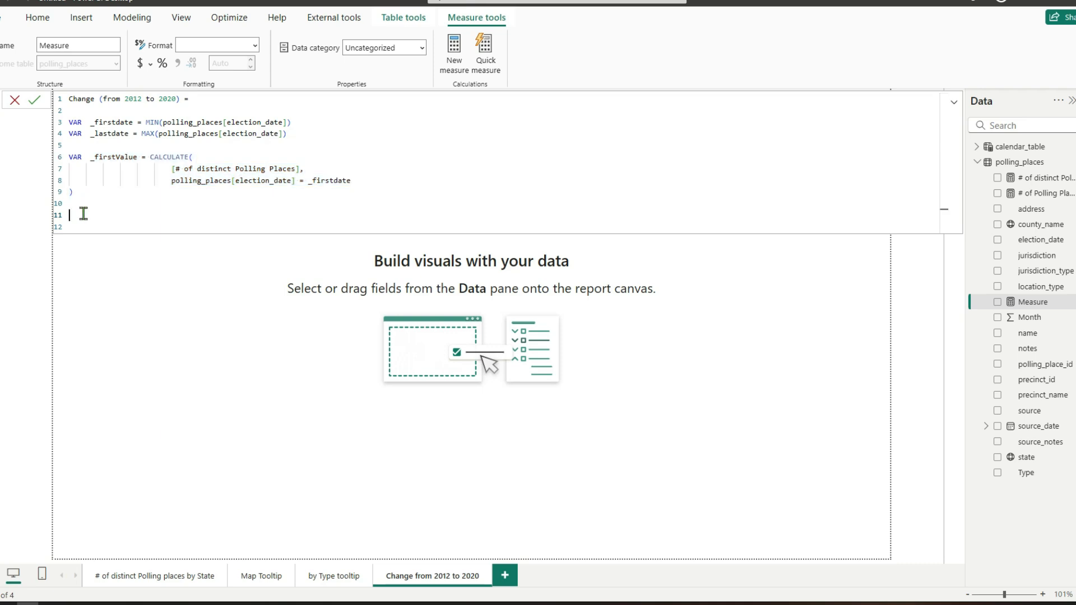
{"action": "key", "text": "ctrl+v"}
{"action": "left_click_drag", "start_coordinate": [99, 216], "coordinate": [113, 216]}
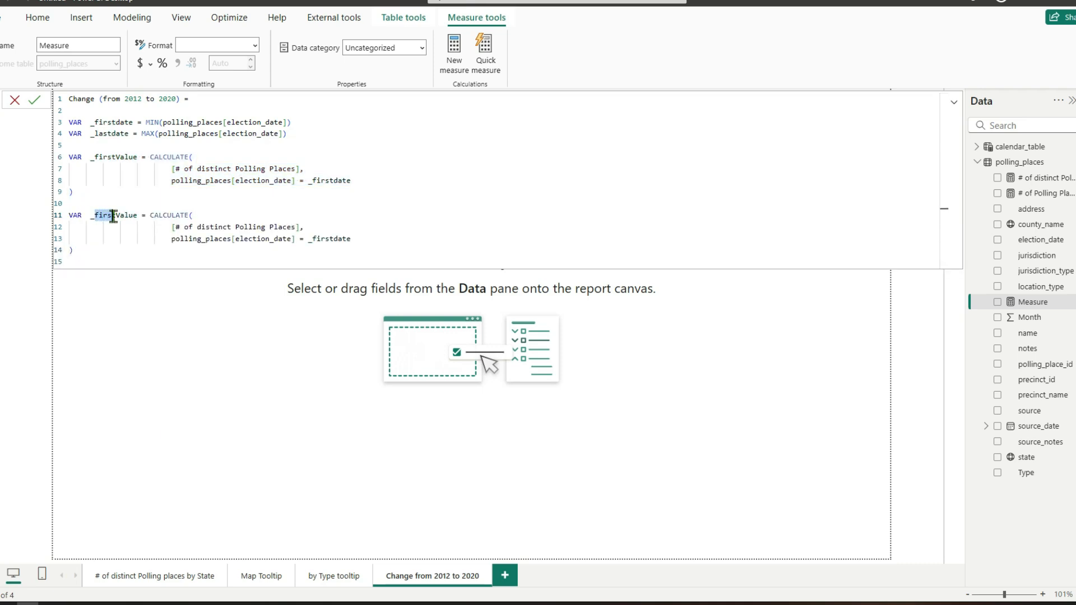
{"action": "type", "text": "last"}
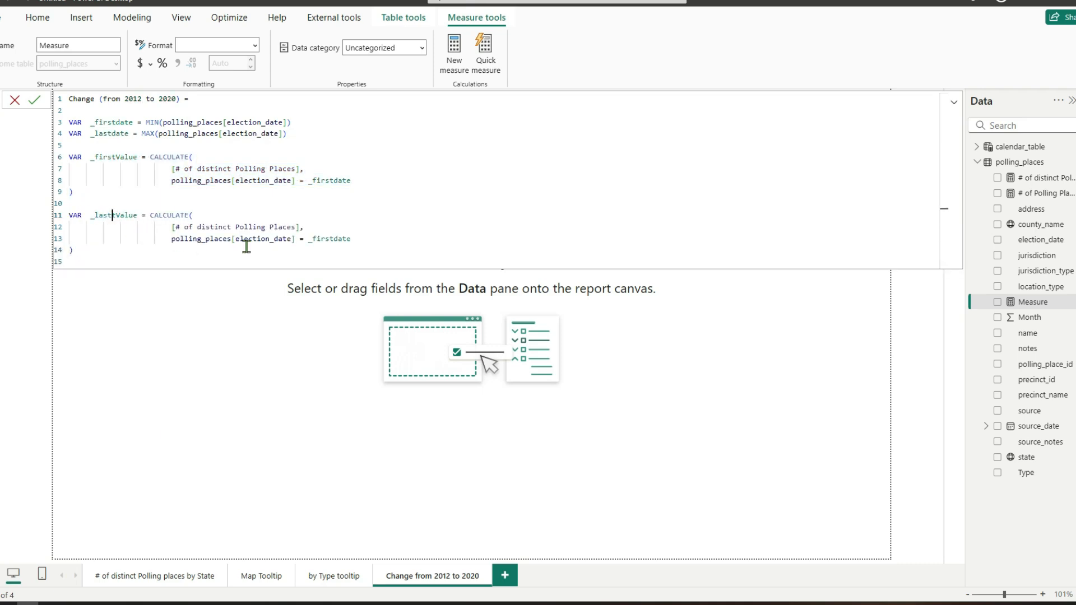
{"action": "left_click_drag", "start_coordinate": [312, 238], "coordinate": [332, 239]}
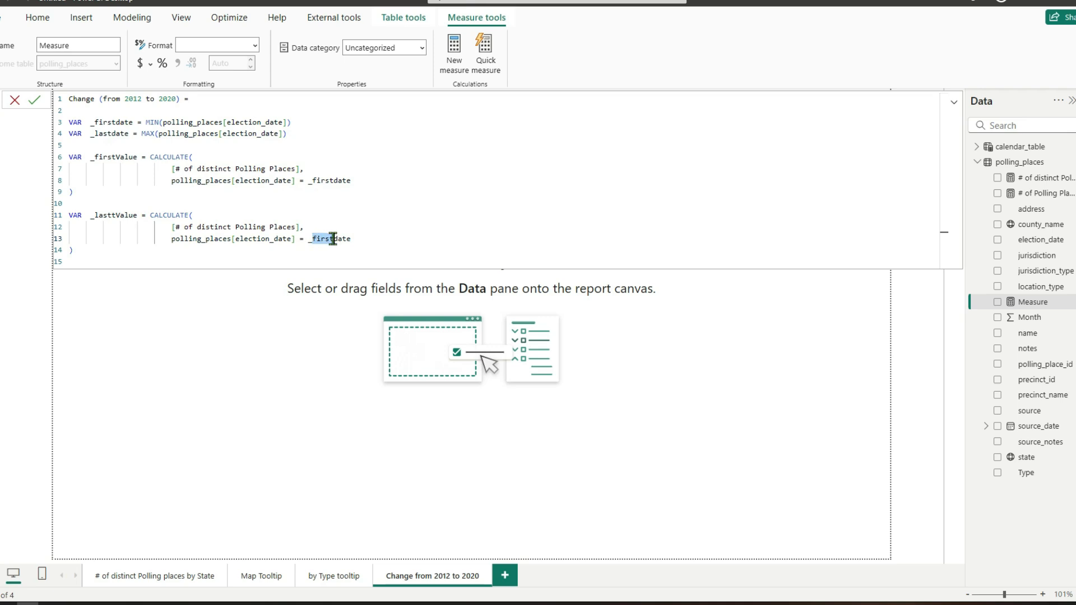
{"action": "type", "text": "last"}
{"action": "key", "text": "Tab"}
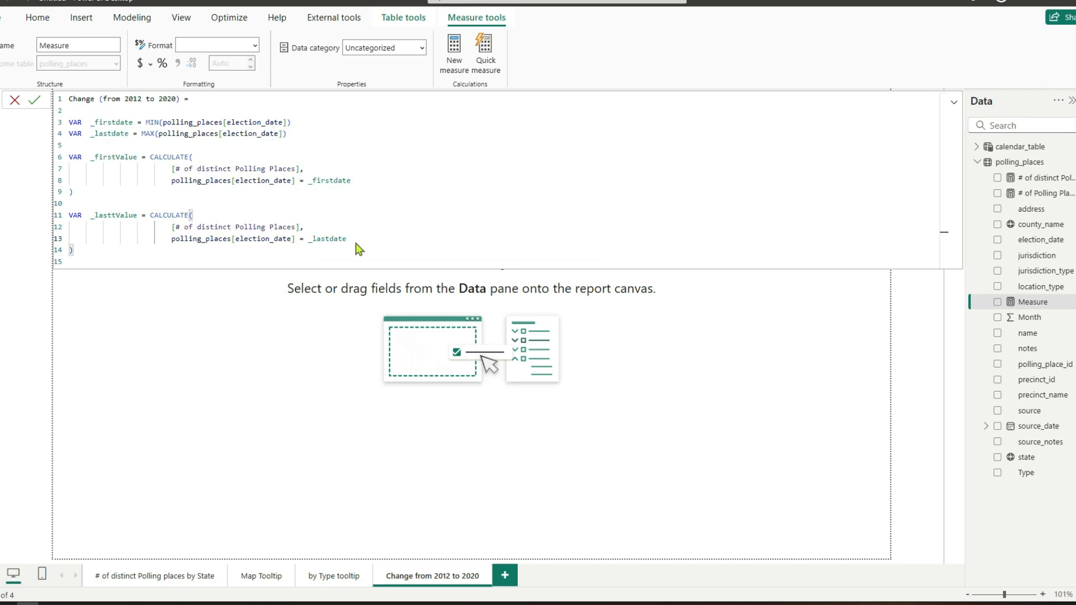
Add blank lines after the last variable block, review the variable names, and correct the second value variable to _lastValue.
{"action": "left_click", "coordinate": [95, 253]}
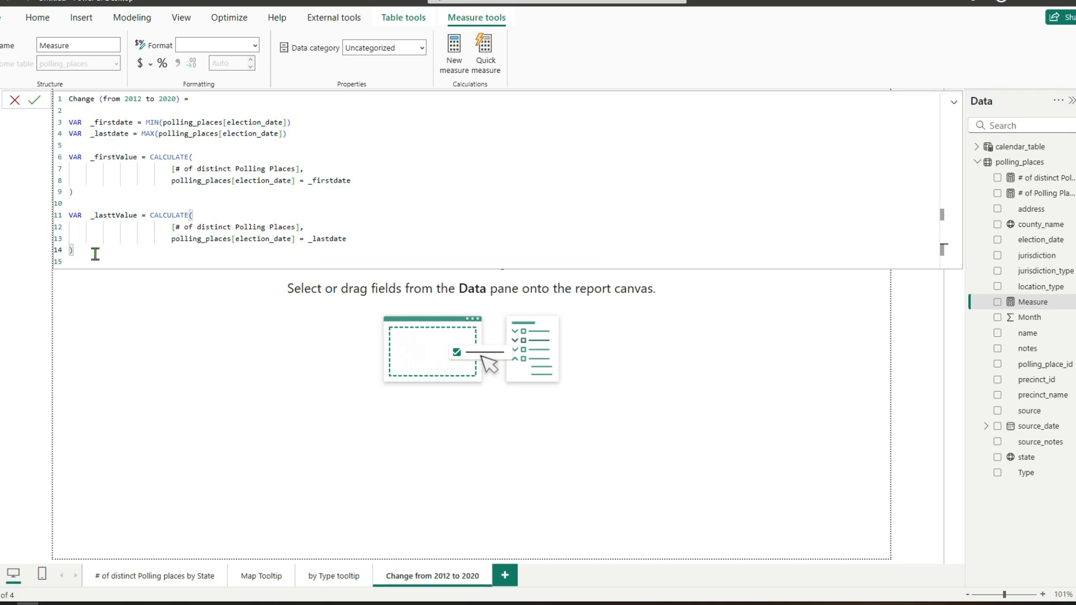
{"action": "key", "text": "Return"}
{"action": "key", "text": "Return"}
{"action": "key", "text": "Return"}
{"action": "left_click_drag", "start_coordinate": [94, 123], "coordinate": [125, 122]}
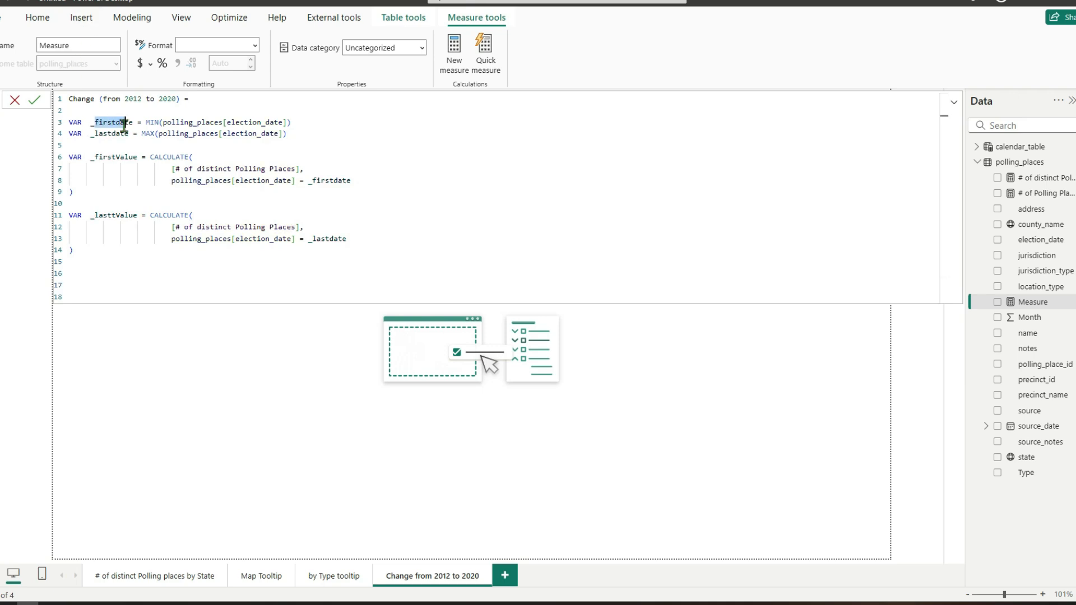
{"action": "double_click", "coordinate": [95, 135]}
{"action": "left_click_drag", "start_coordinate": [90, 157], "coordinate": [140, 158]}
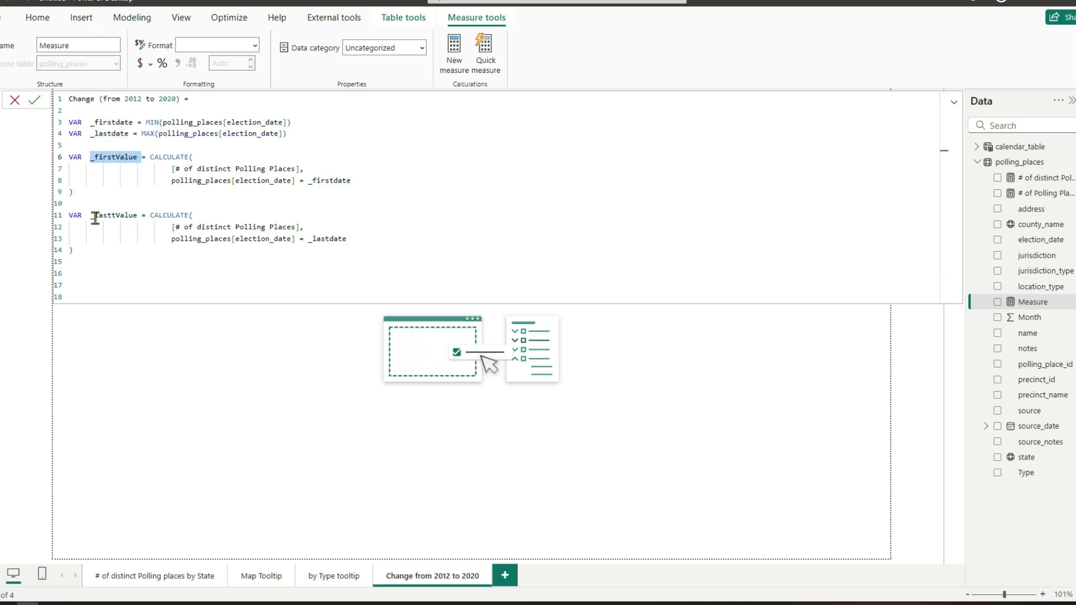
{"action": "left_click_drag", "start_coordinate": [96, 217], "coordinate": [127, 216]}
{"action": "left_click", "coordinate": [128, 217]}
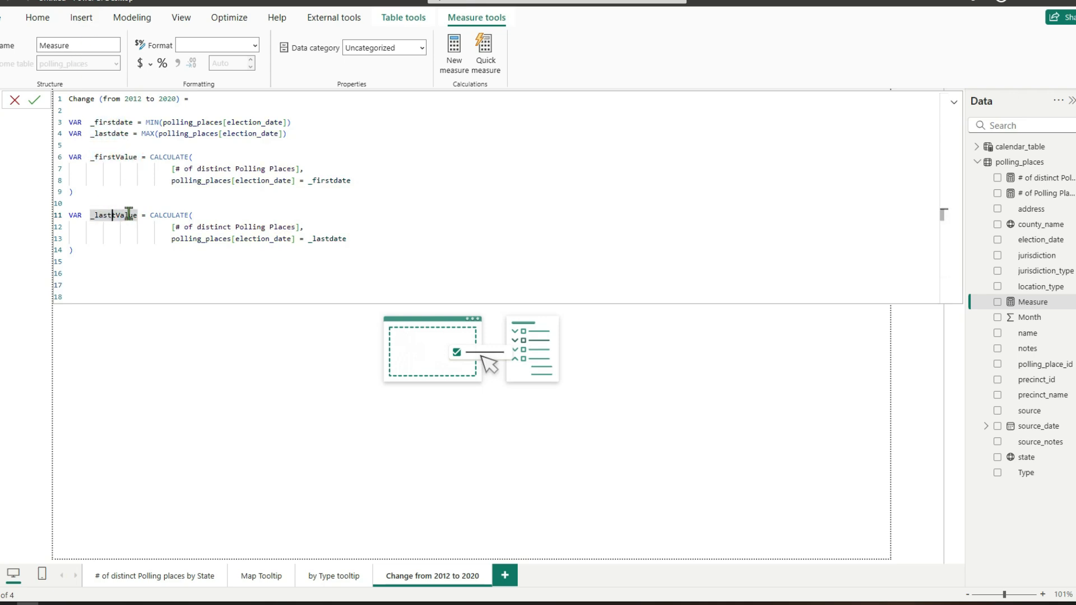
{"action": "key", "text": "BackSpace"}
Add a RETURN line below the variable definitions, leaving an empty line after it for the result expression.
{"action": "left_click", "coordinate": [104, 270]}
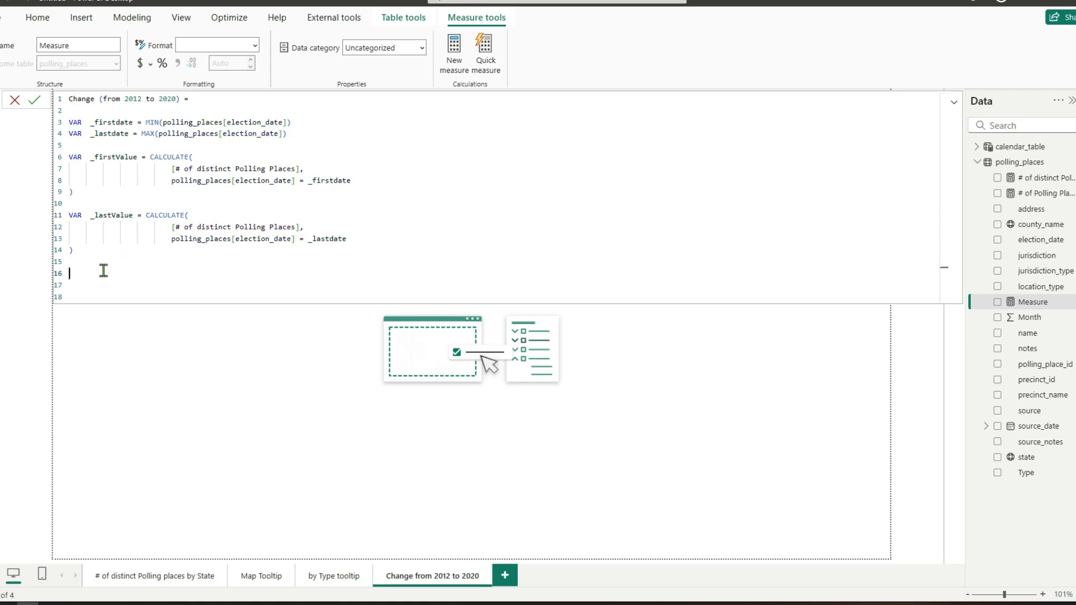
{"action": "type", "text": "ret"}
{"action": "key", "text": "Tab"}
{"action": "key", "text": "Return"}
{"action": "key", "text": "Return"}
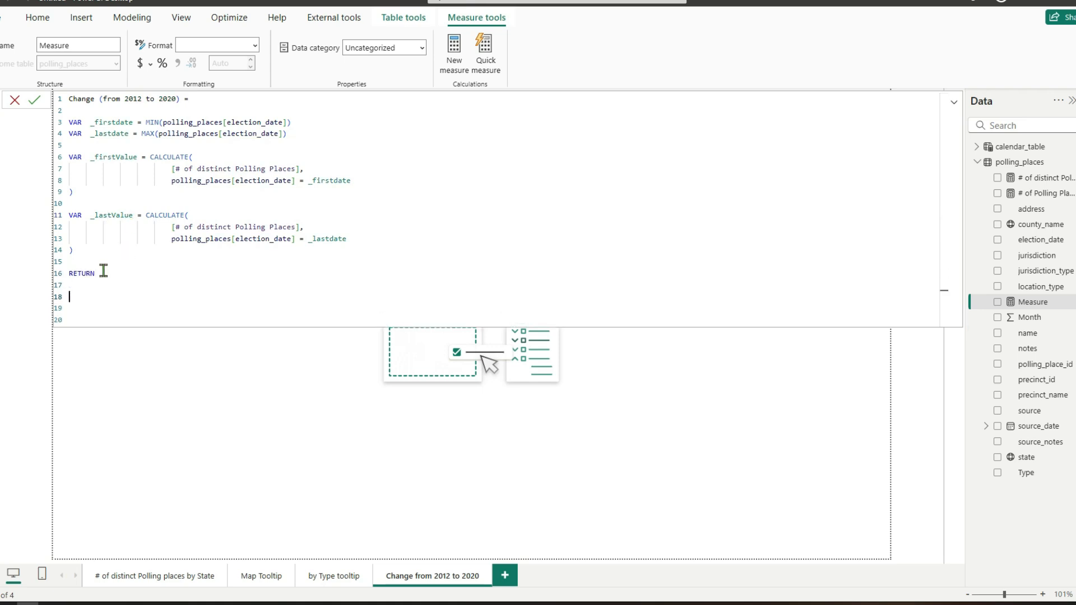
Enter DIVIDE(_lastValue-_firstValue,_firstValue) as the measure's returned expression and check its arguments.
{"action": "type", "text": "div"}
{"action": "key", "text": "Tab"}
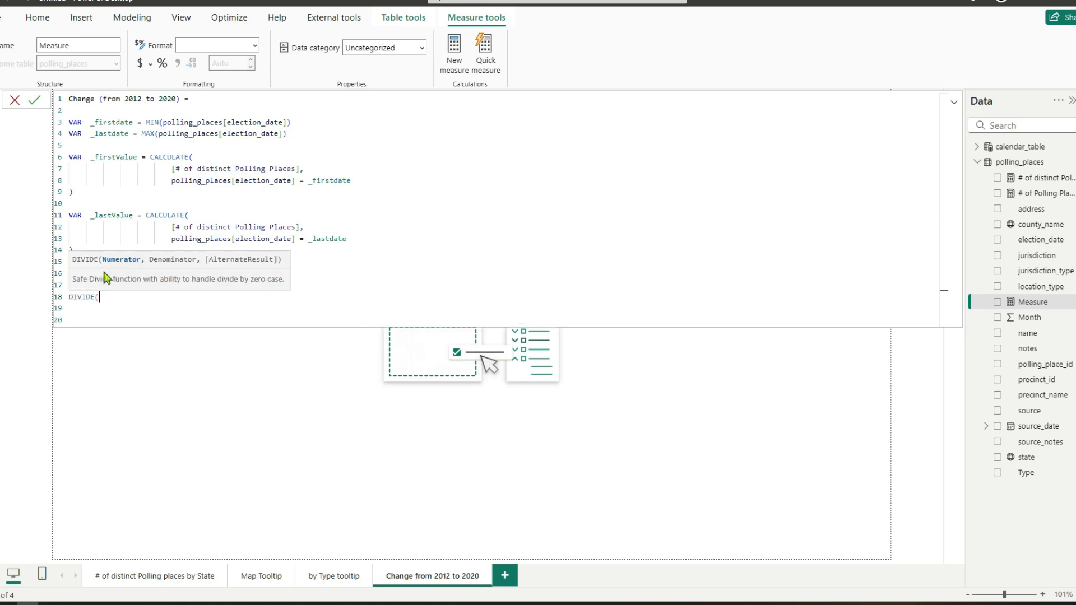
{"action": "type", "text": "_las"}
{"action": "key", "text": "Down"}
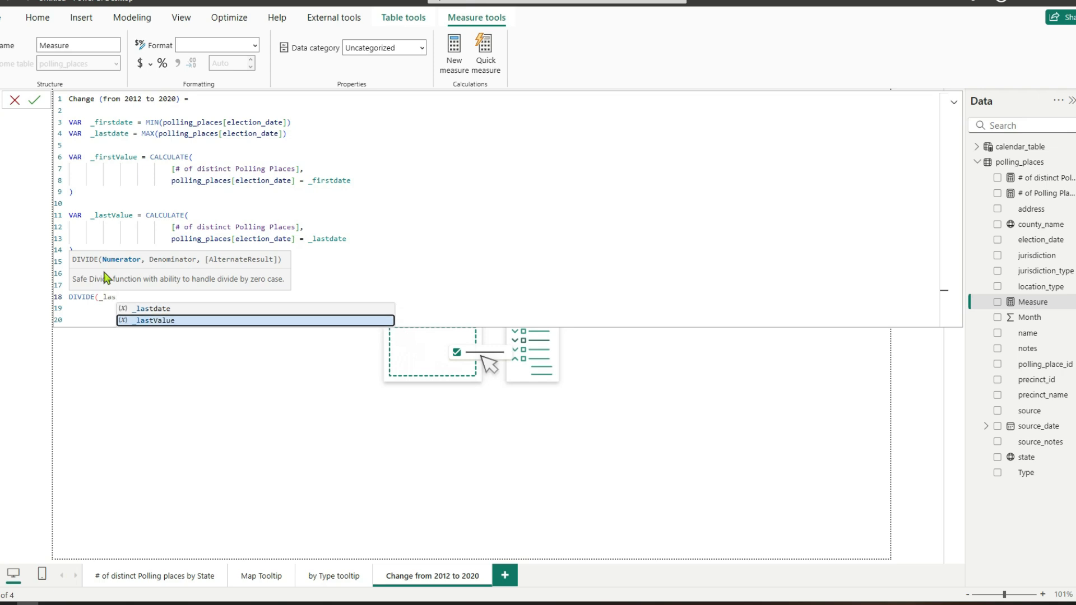
{"action": "key", "text": "Tab"}
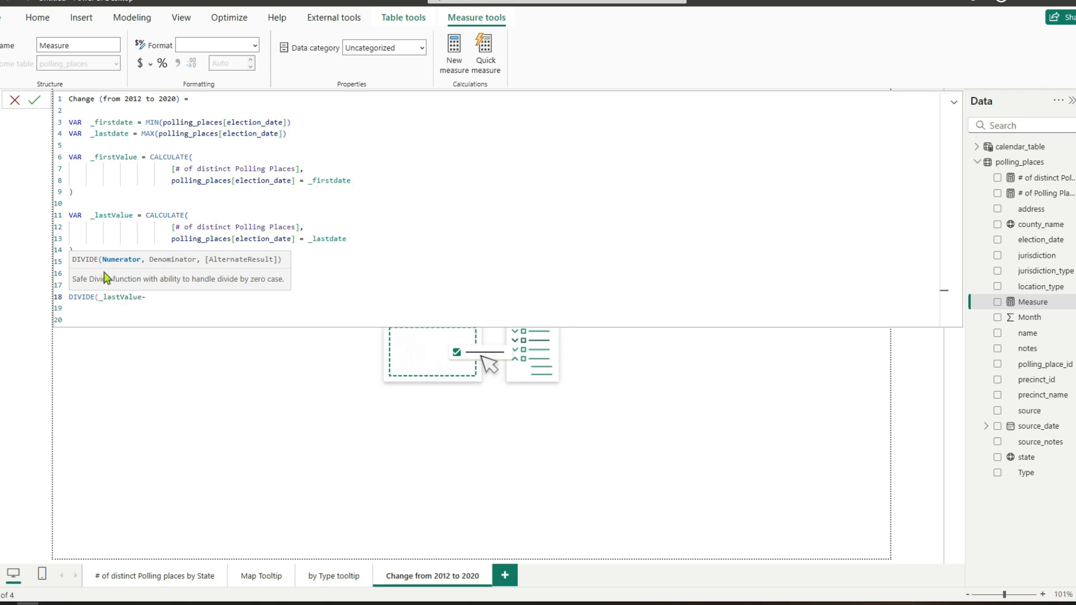
{"action": "type", "text": "-_fi"}
{"action": "key", "text": "Down"}
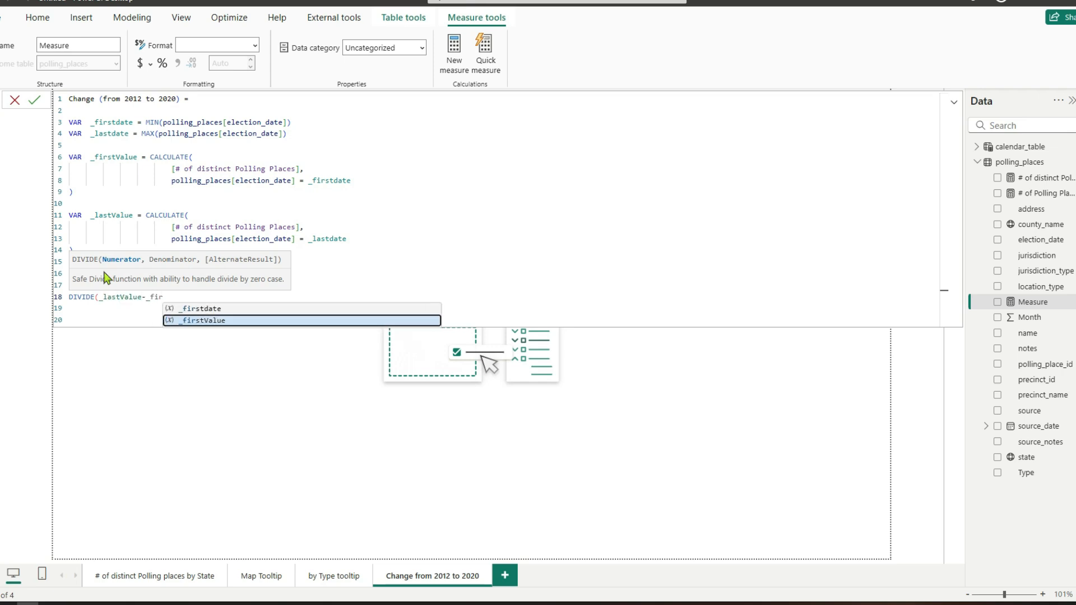
{"action": "key", "text": "Tab"}
{"action": "type", "text": ",_"}
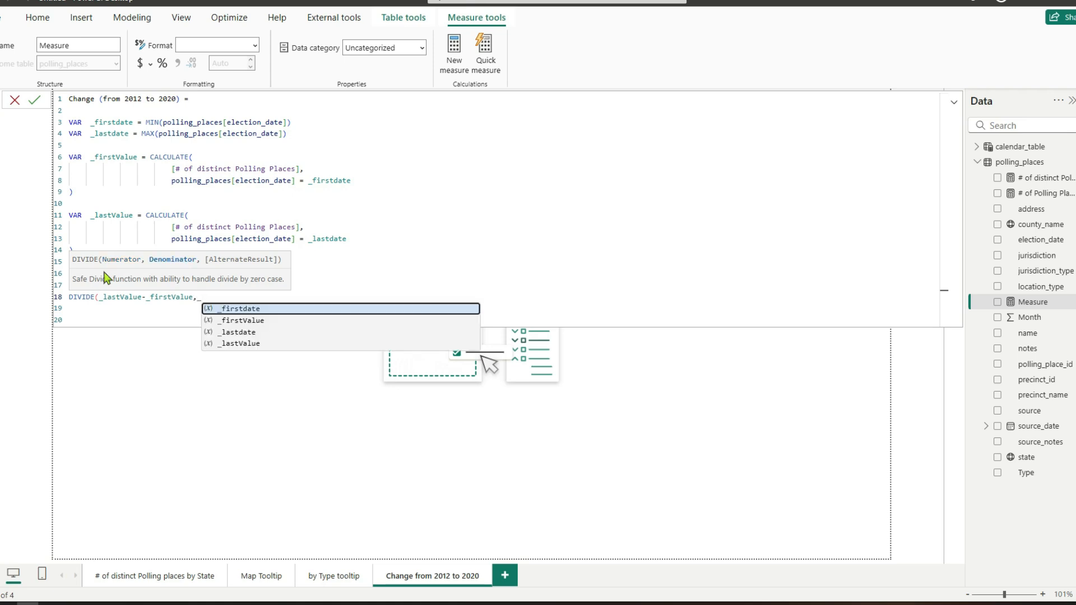
{"action": "key", "text": "Down"}
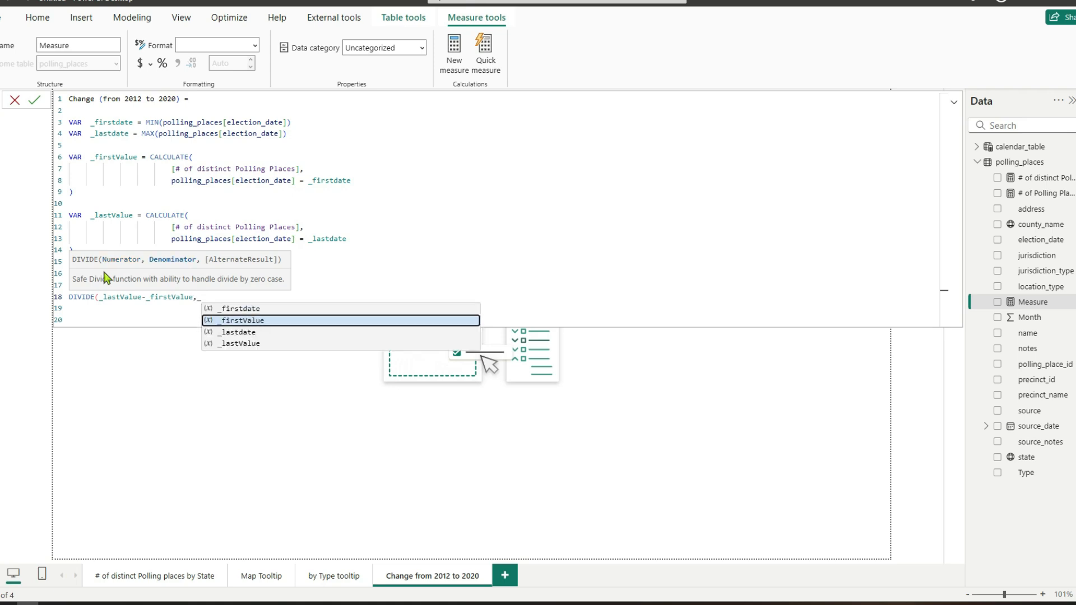
{"action": "key", "text": "Tab"}
{"action": "type", "text": ")"}
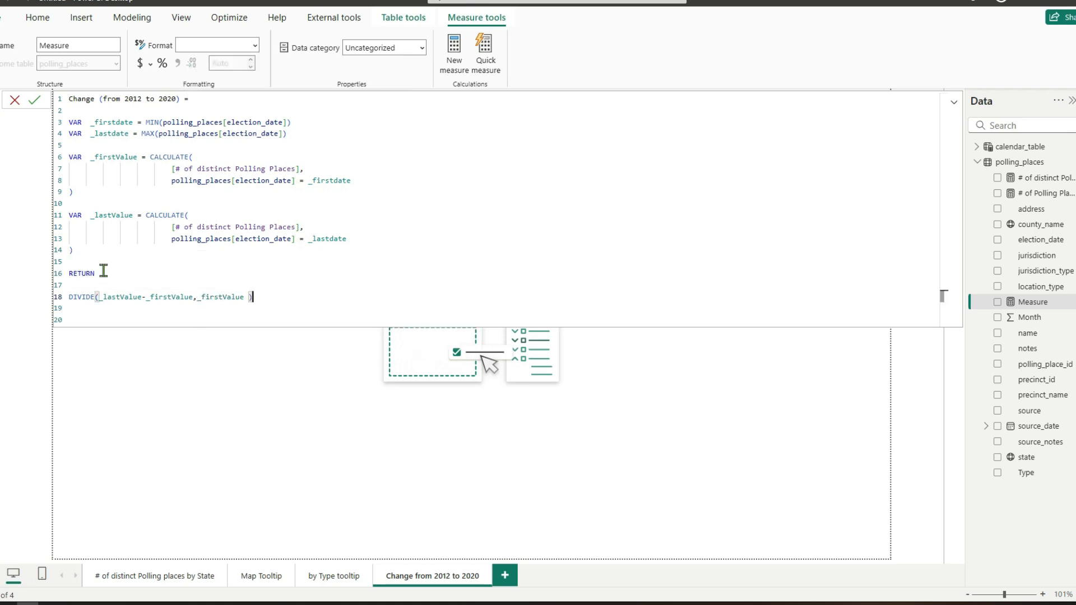
{"action": "left_click", "coordinate": [118, 296]}
{"action": "left_click", "coordinate": [163, 297]}
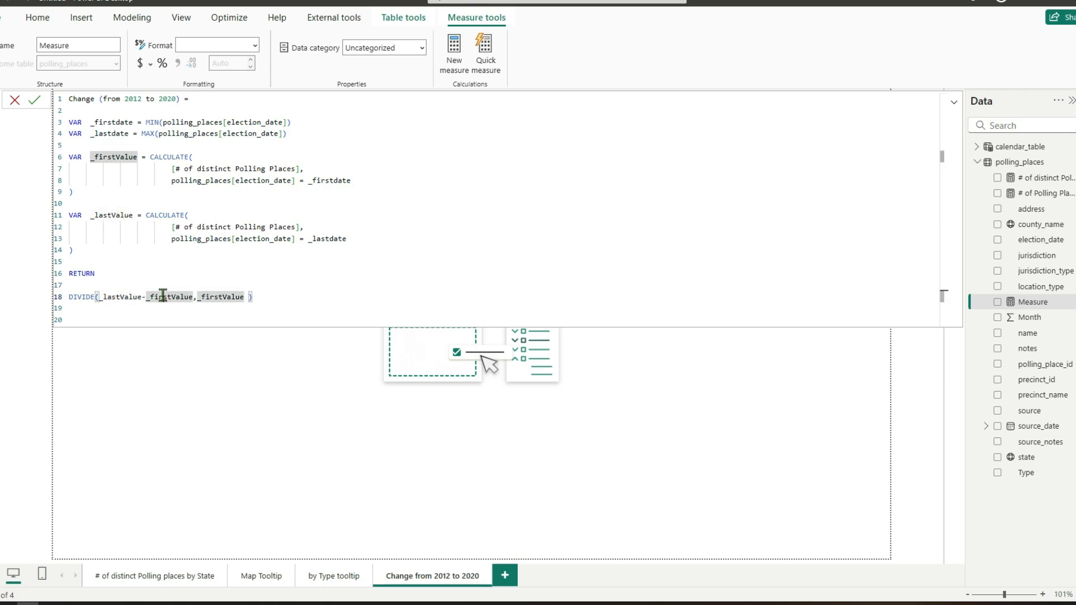
{"action": "left_click", "coordinate": [263, 296]}
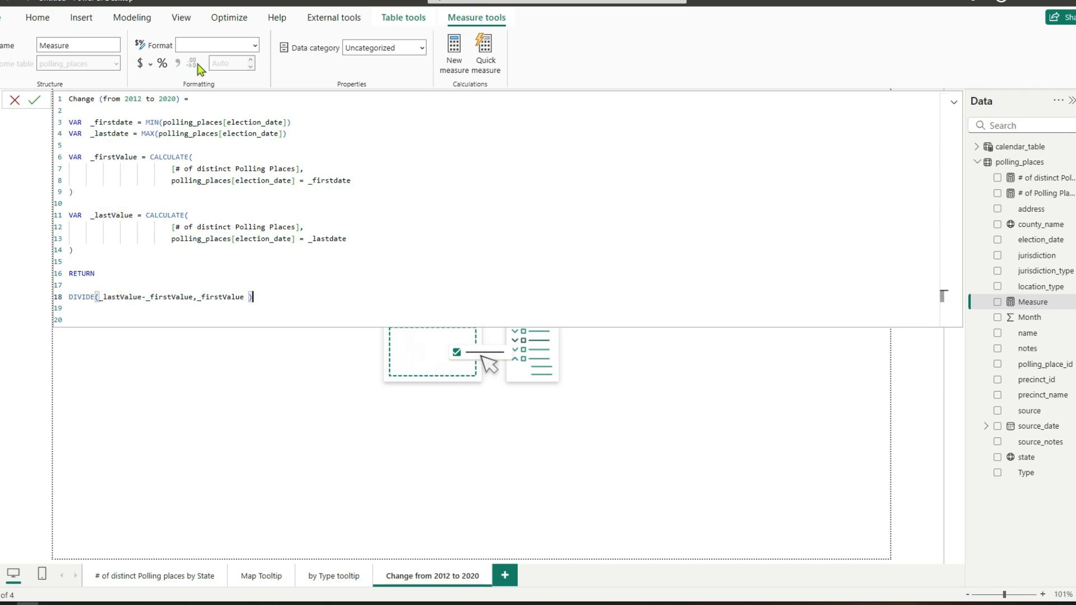
Commit the Change (from 2012 to 2020) measure, format it as Percentage, and close the formula editor.
{"action": "left_click_drag", "start_coordinate": [73, 98], "coordinate": [186, 100]}
{"action": "left_click", "coordinate": [241, 110]}
{"action": "left_click", "coordinate": [34, 100]}
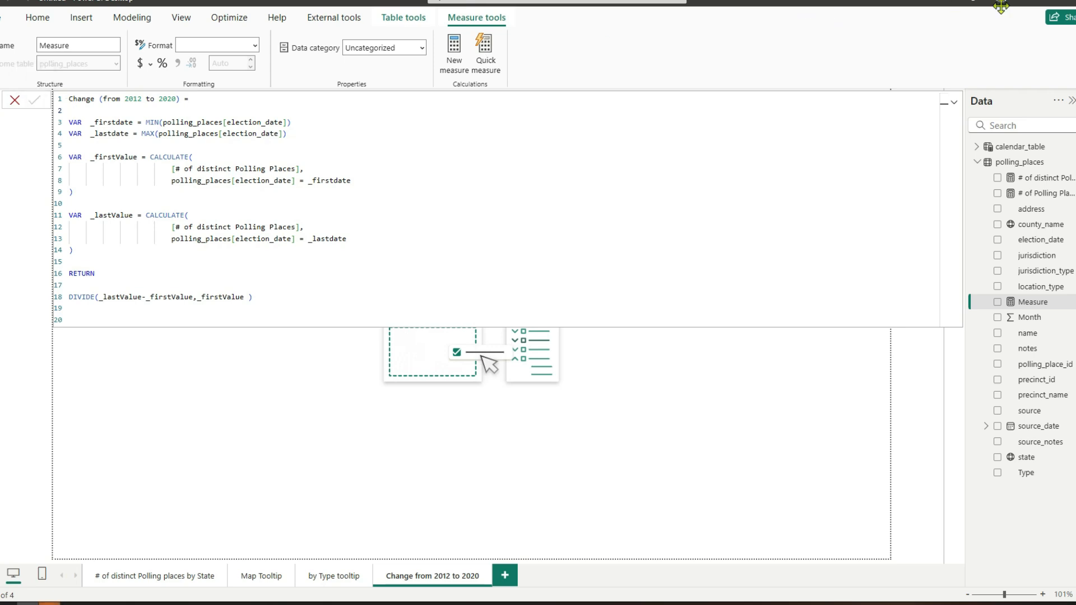
{"action": "left_click", "coordinate": [162, 63]}
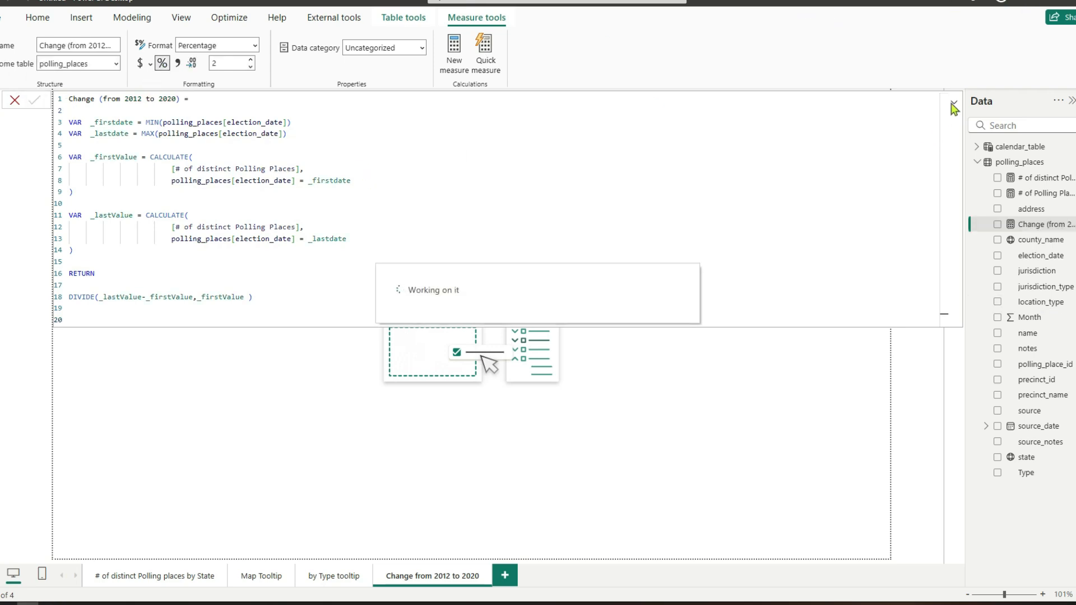
{"action": "left_click", "coordinate": [13, 103]}
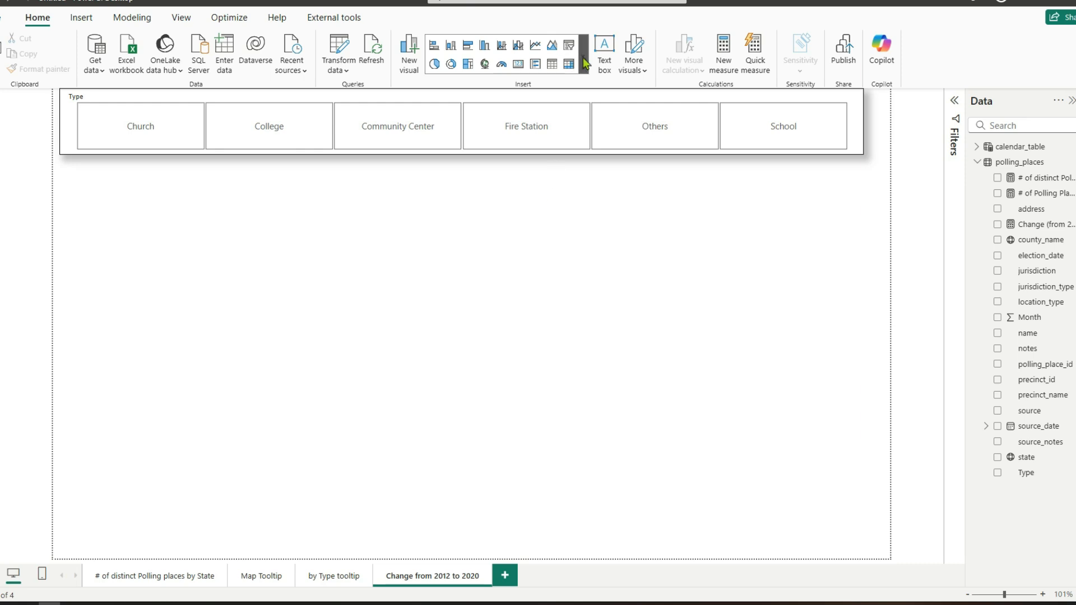
Insert a button slicer on the state field and resize it into a tall, narrow block below the Type slicer.
{"action": "left_click", "coordinate": [583, 63]}
{"action": "scroll", "coordinate": [517, 413], "scroll_direction": "down", "scroll_amount": 2}
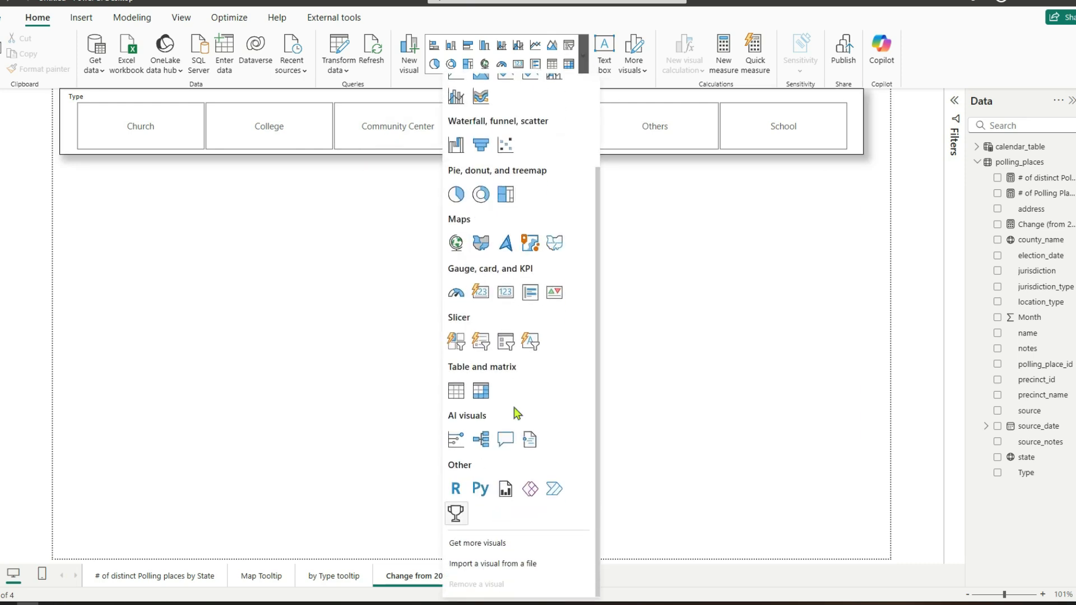
{"action": "left_click", "coordinate": [456, 343]}
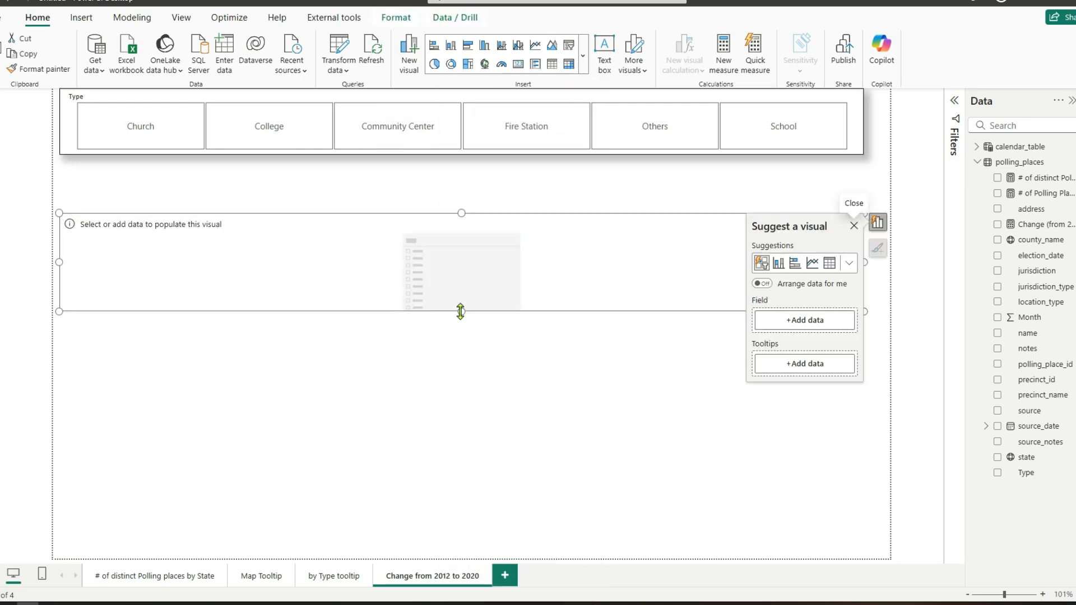
{"action": "left_click_drag", "start_coordinate": [460, 310], "coordinate": [421, 556]}
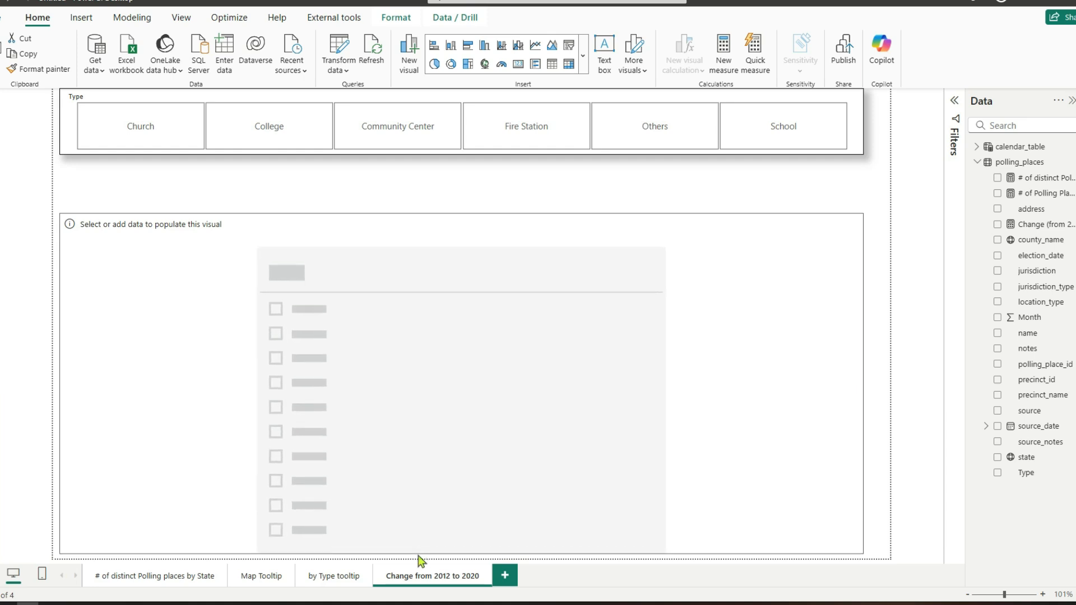
{"action": "left_click_drag", "start_coordinate": [862, 553], "coordinate": [378, 552]}
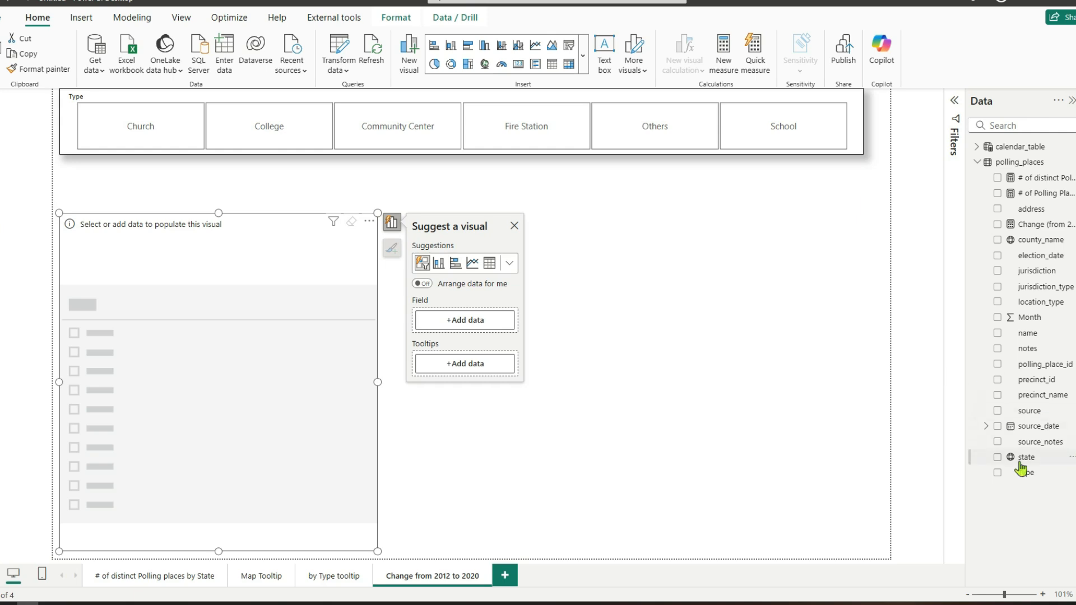
{"action": "left_click_drag", "start_coordinate": [1024, 459], "coordinate": [471, 331]}
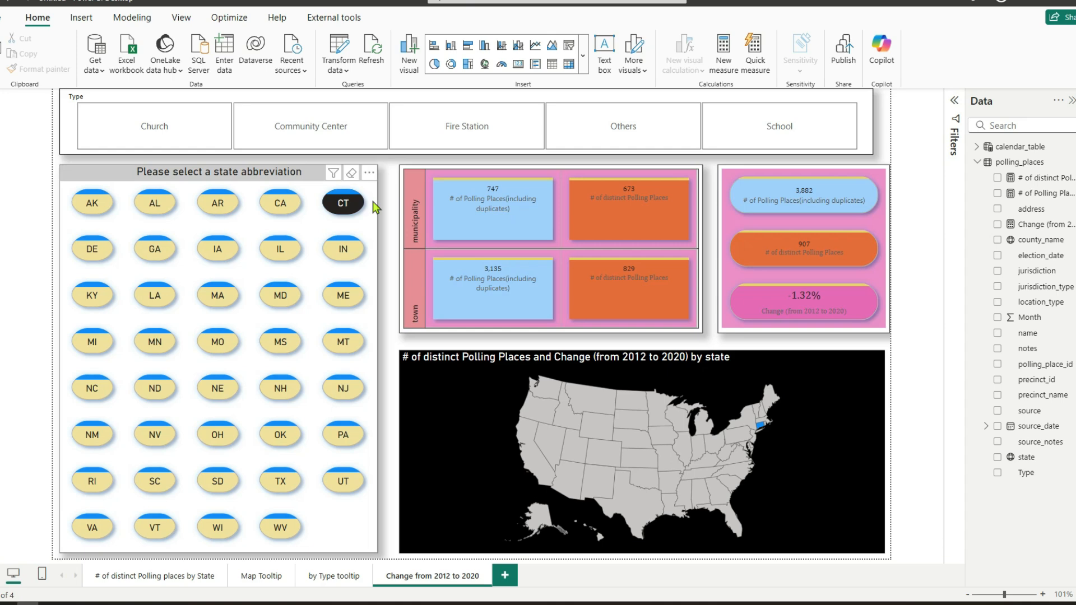
Check the visual type and assigned field of the state abbreviation slicer.
{"action": "left_click", "coordinate": [374, 208]}
{"action": "left_click", "coordinate": [583, 54]}
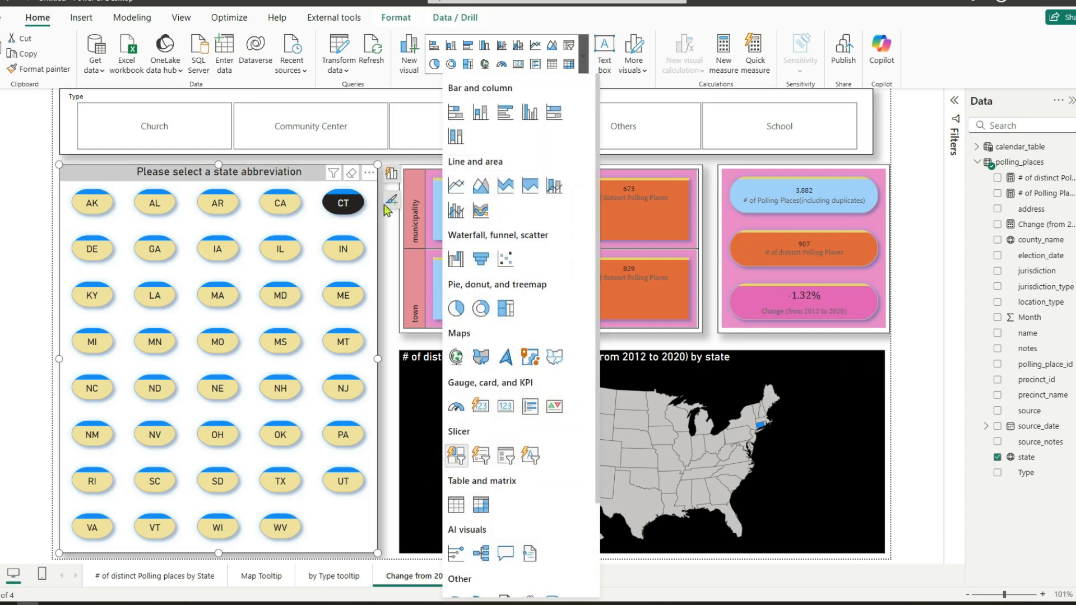
{"action": "left_click", "coordinate": [392, 177]}
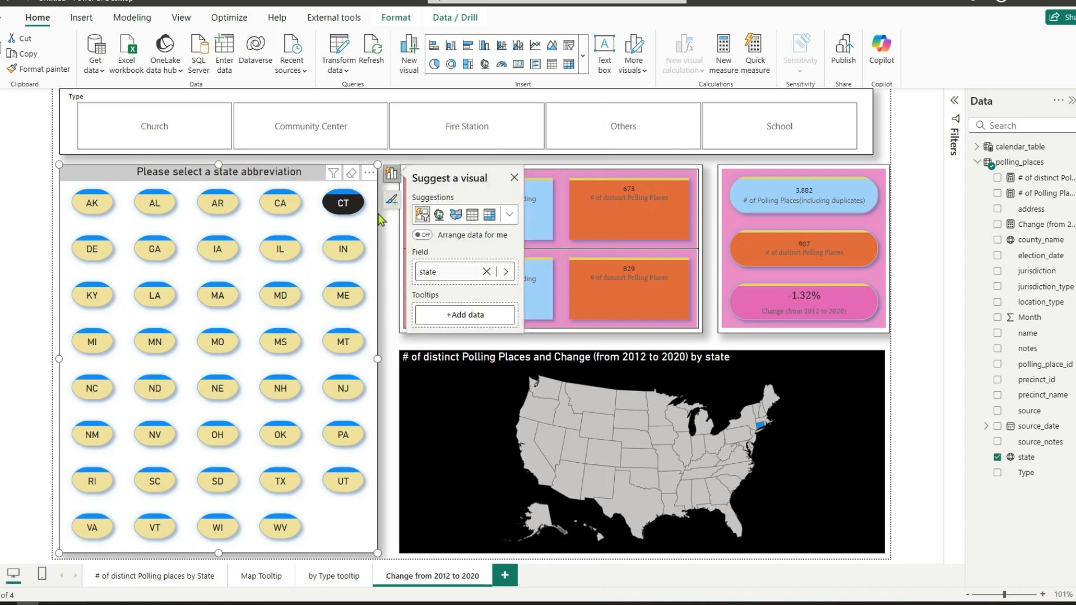
Review the state slicer's layout, shape and callout value formatting settings.
{"action": "left_click", "coordinate": [392, 199]}
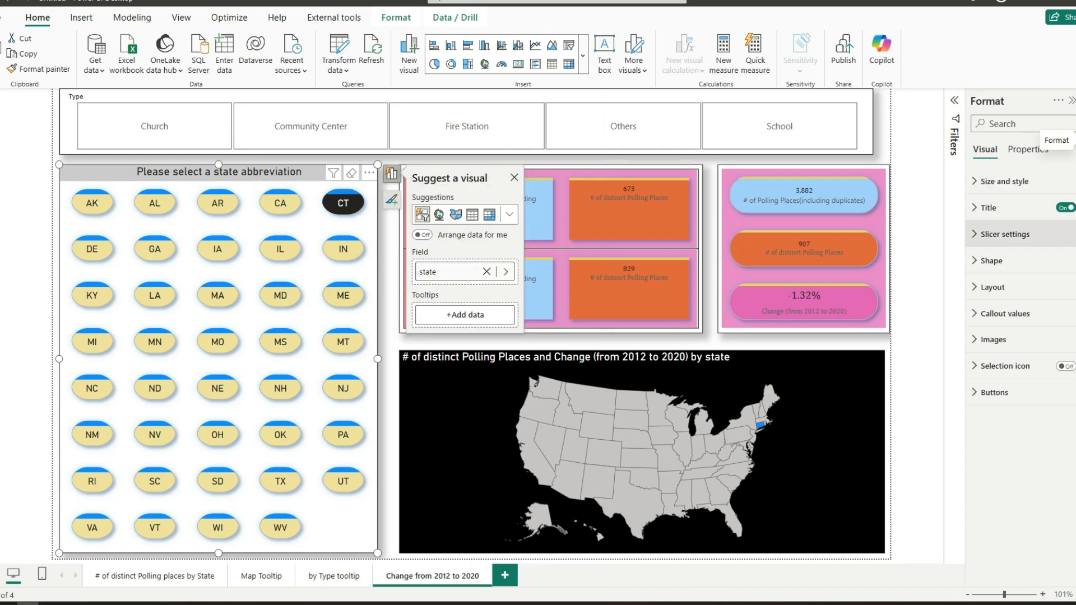
{"action": "left_click", "coordinate": [978, 288]}
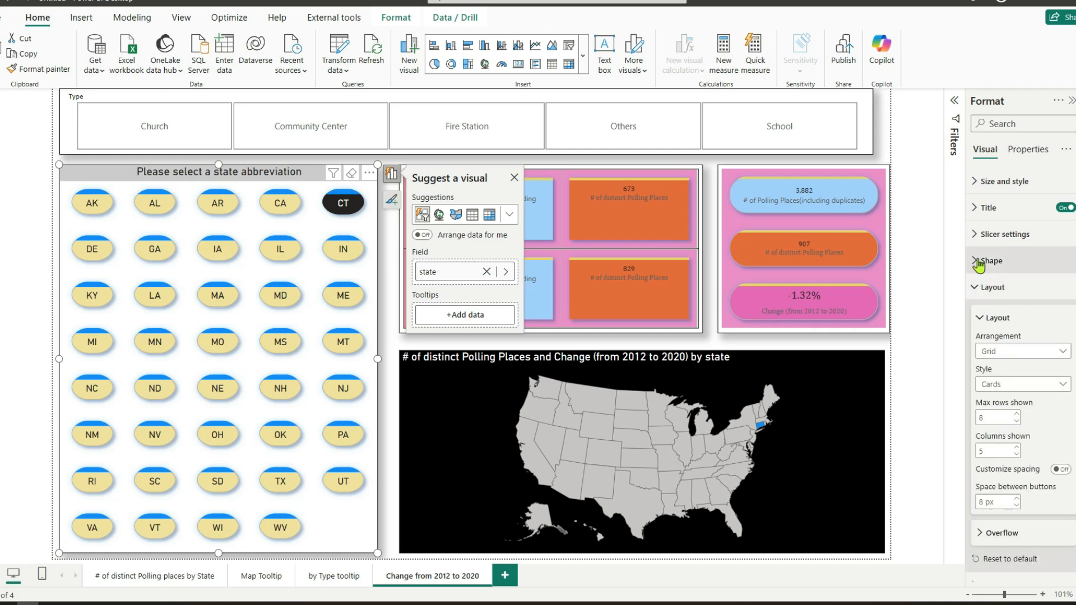
{"action": "left_click", "coordinate": [977, 260]}
{"action": "scroll", "coordinate": [1017, 463], "scroll_direction": "down", "scroll_amount": 4}
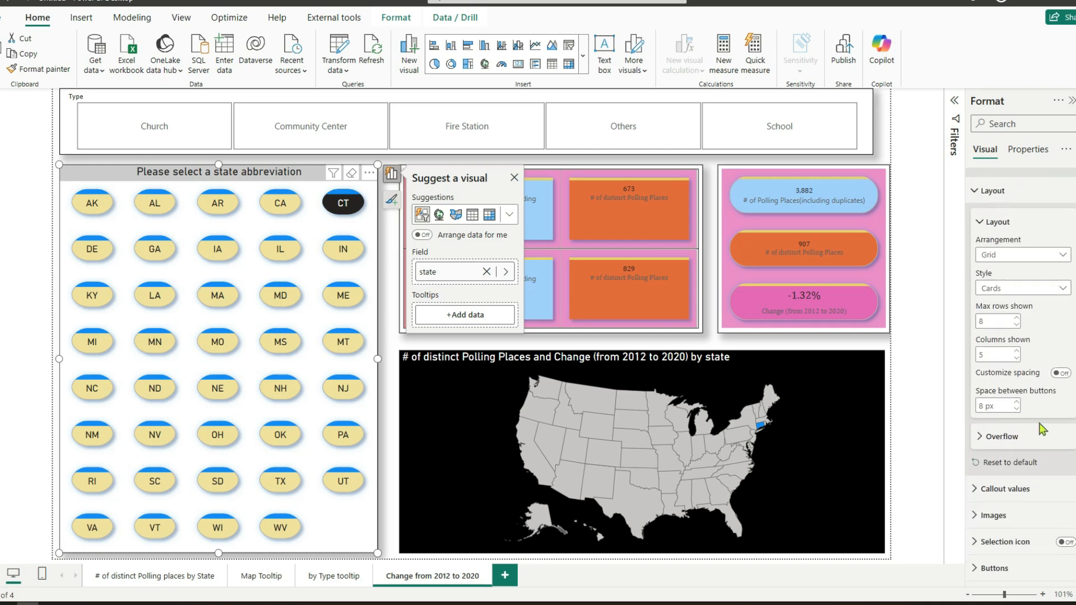
{"action": "left_click", "coordinate": [1039, 483]}
{"action": "scroll", "coordinate": [1042, 475], "scroll_direction": "down", "scroll_amount": 1}
{"action": "scroll", "coordinate": [1041, 475], "scroll_direction": "down", "scroll_amount": 6}
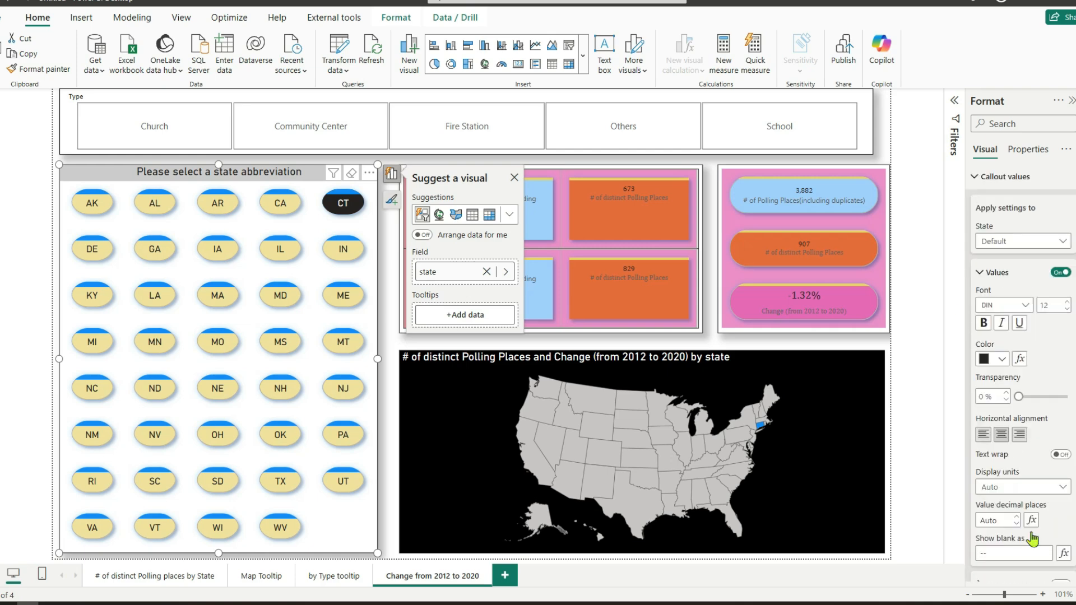
{"action": "left_click", "coordinate": [393, 260]}
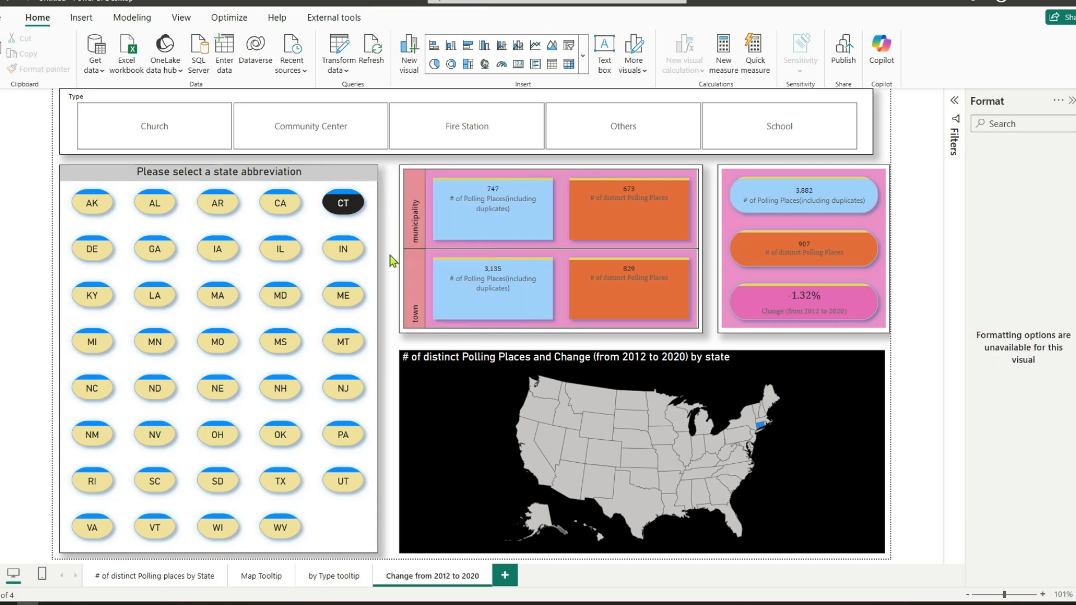
Examine the visual type, data fields and small multiples field of the card visual split by jurisdiction type.
{"action": "left_click", "coordinate": [501, 173]}
{"action": "left_click", "coordinate": [583, 55]}
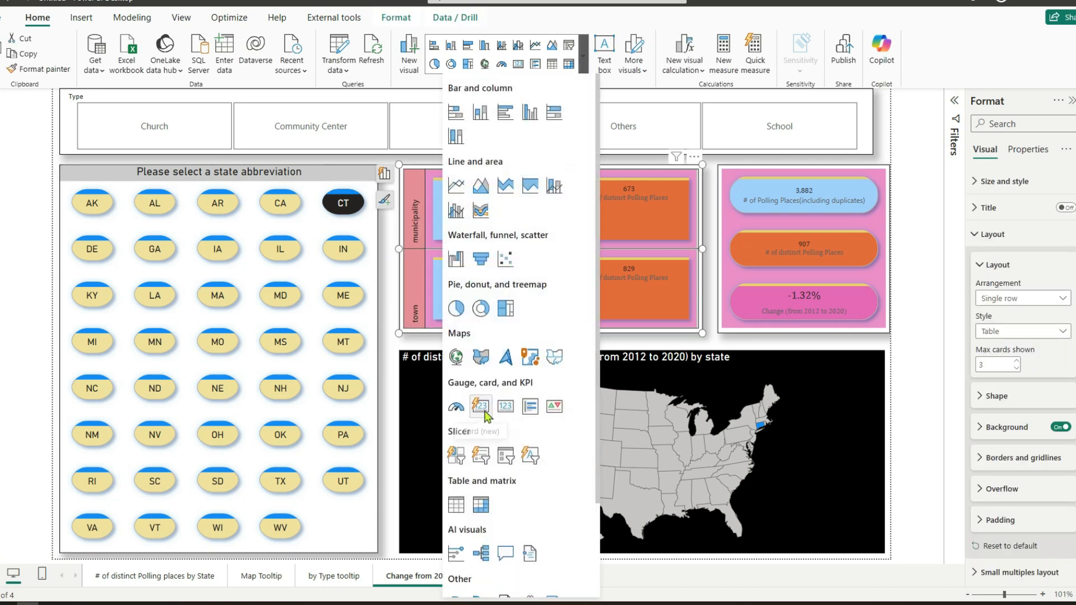
{"action": "left_click", "coordinate": [619, 102]}
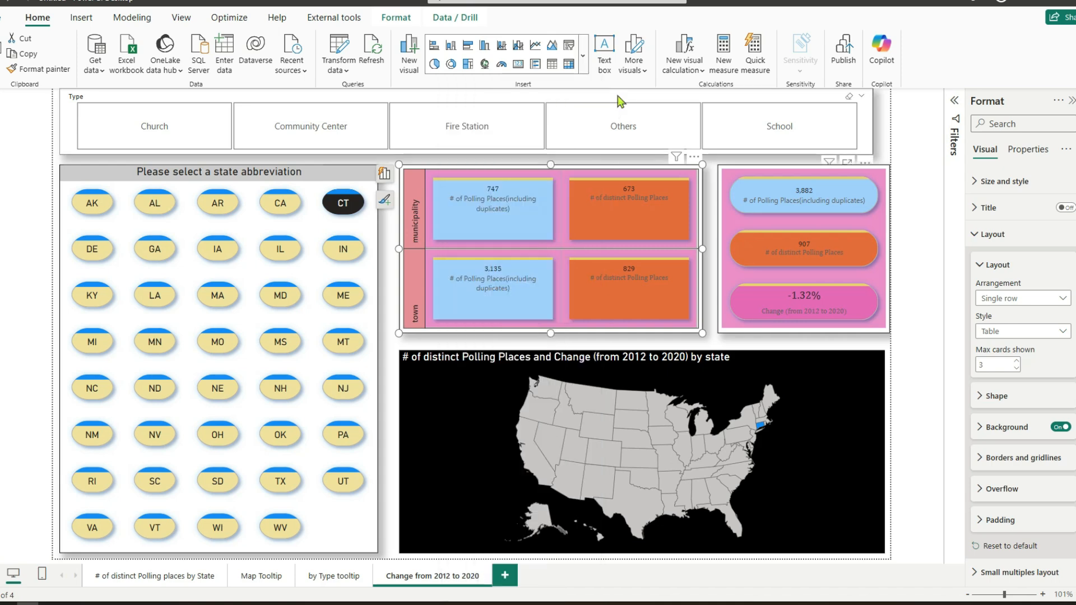
{"action": "left_click", "coordinate": [620, 102]}
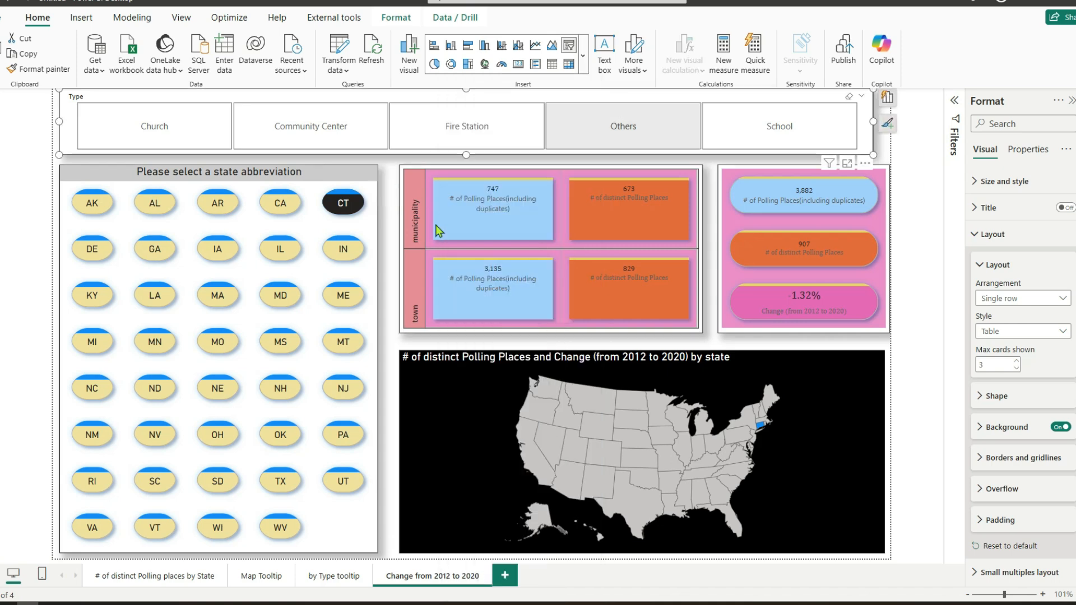
{"action": "left_click", "coordinate": [407, 169]}
{"action": "left_click", "coordinate": [383, 179]}
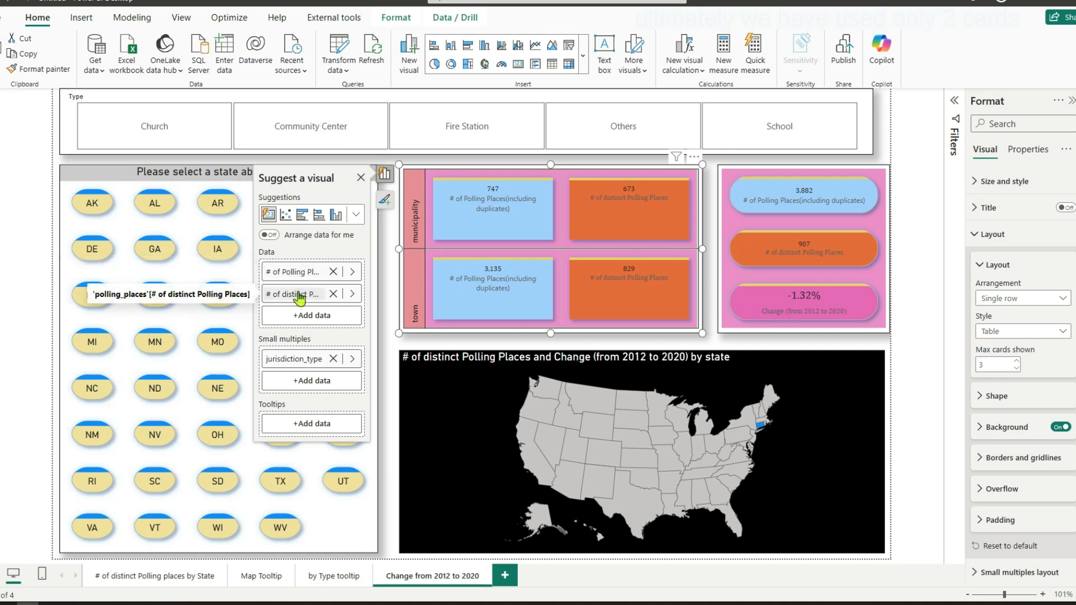
{"action": "left_click", "coordinate": [440, 340]}
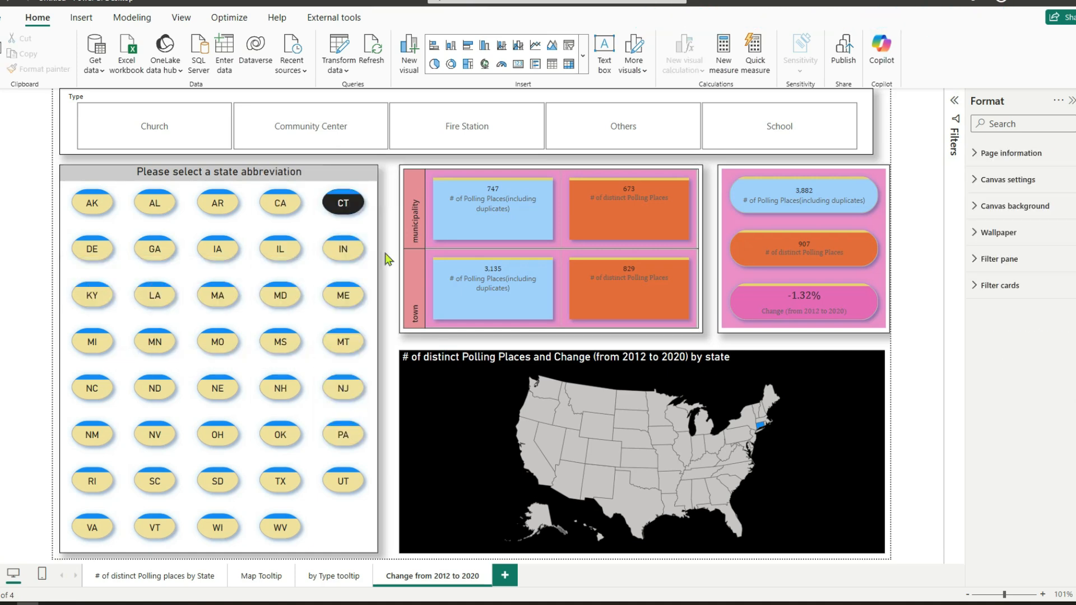
Clear the CT selection from the state slicer and look through the card rows for all jurisdiction types.
{"action": "left_click", "coordinate": [350, 213]}
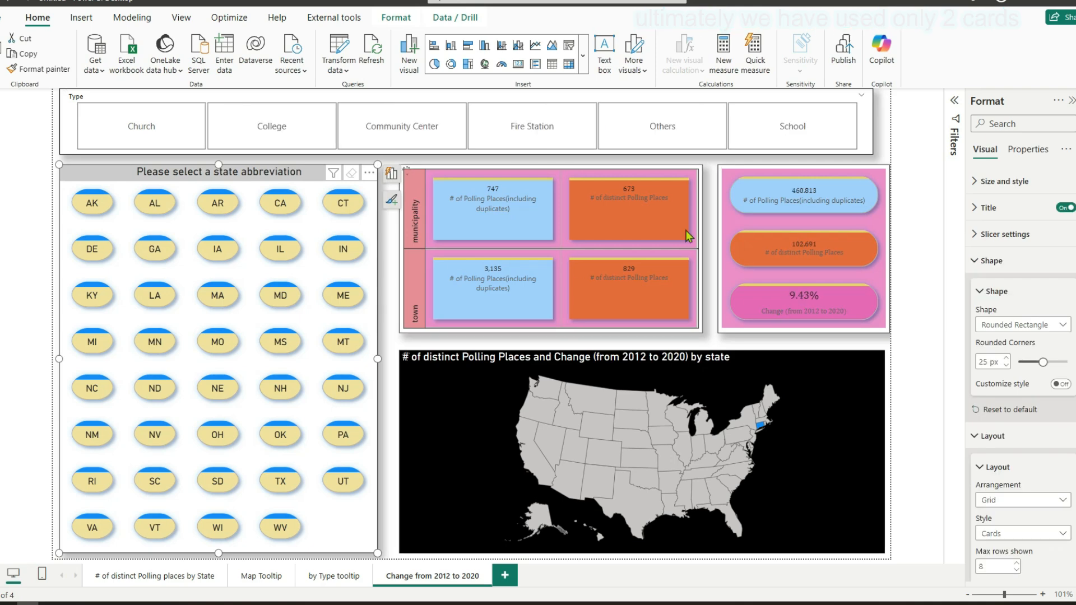
{"action": "scroll", "coordinate": [656, 223], "scroll_direction": "down", "scroll_amount": 5}
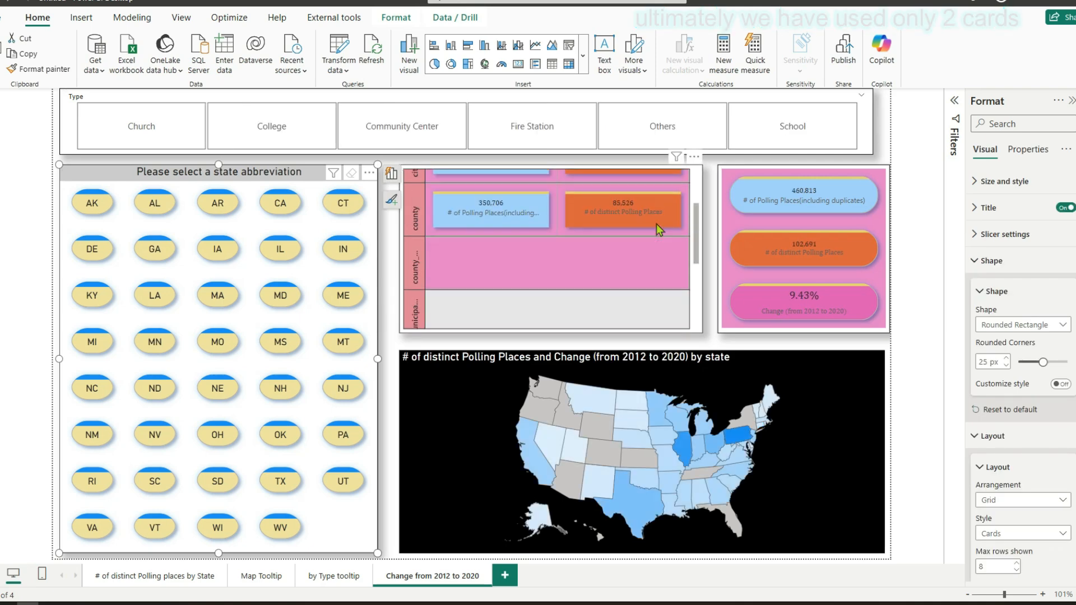
{"action": "scroll", "coordinate": [411, 288], "scroll_direction": "up", "scroll_amount": 3}
{"action": "scroll", "coordinate": [411, 288], "scroll_direction": "up", "scroll_amount": 3}
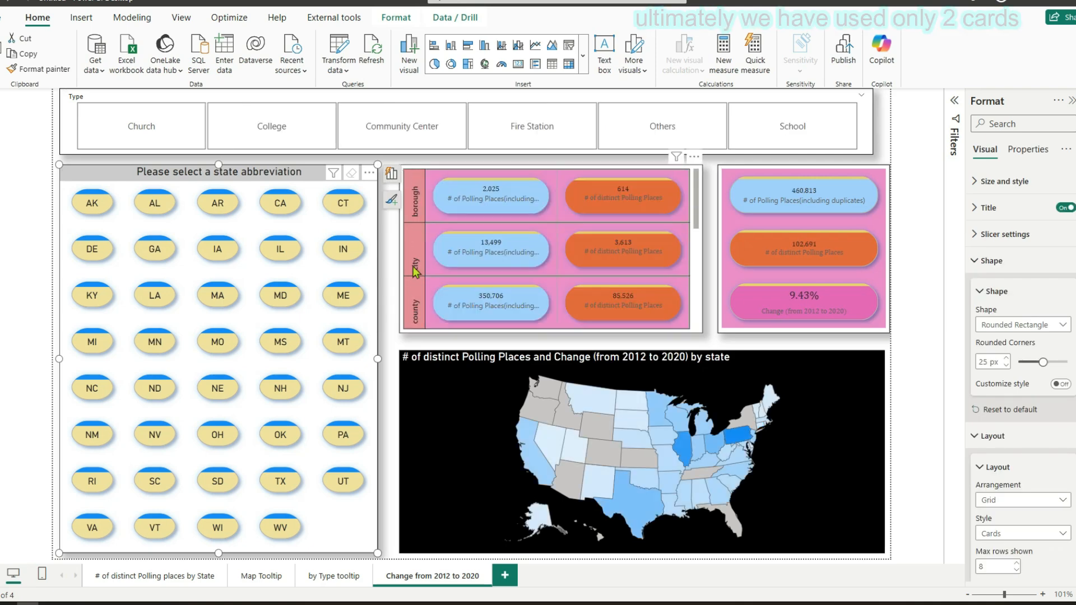
Examine the measures assigned to the single-column card visual that includes Change (from 2012 to 2020).
{"action": "left_click", "coordinate": [776, 362]}
{"action": "left_click", "coordinate": [721, 206]}
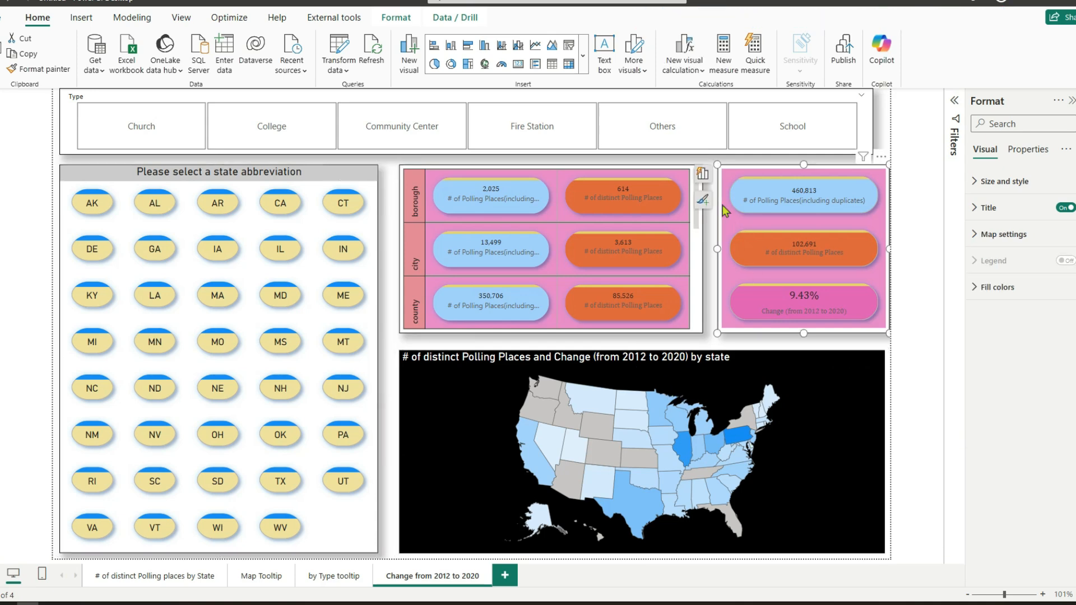
{"action": "left_click", "coordinate": [702, 177]}
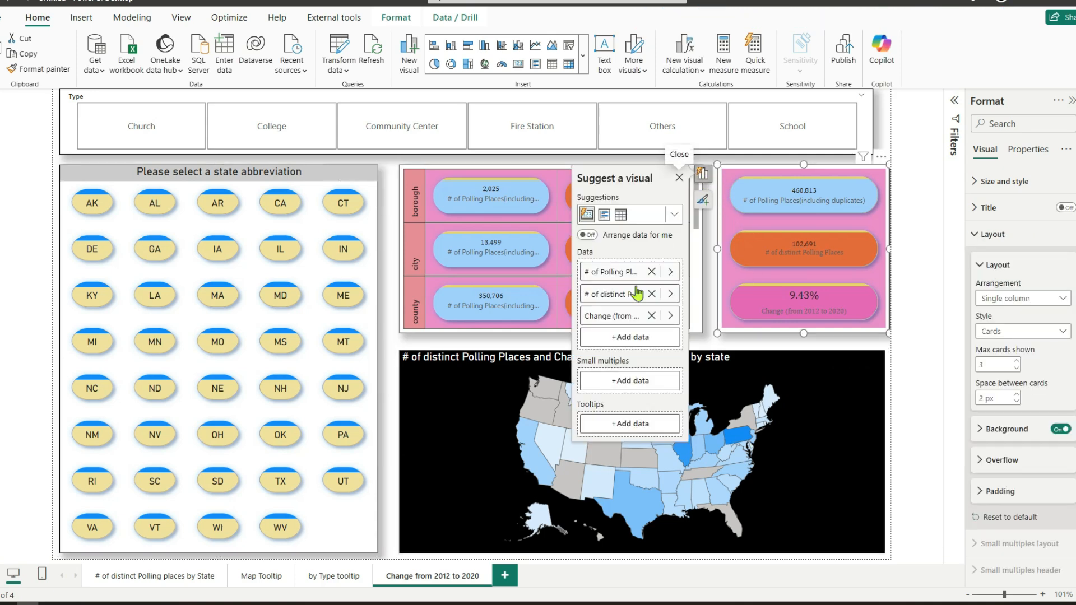
{"action": "left_click", "coordinate": [708, 327]}
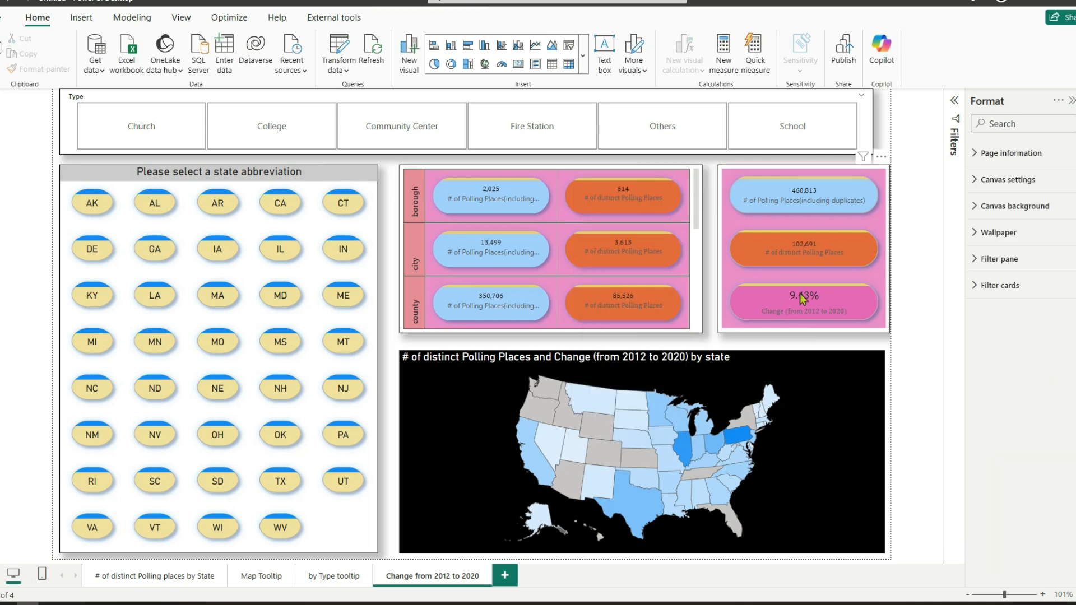
Inspect the map's location, color saturation and tooltip fields, and check the tooltip for Pennsylvania.
{"action": "left_click", "coordinate": [408, 370]}
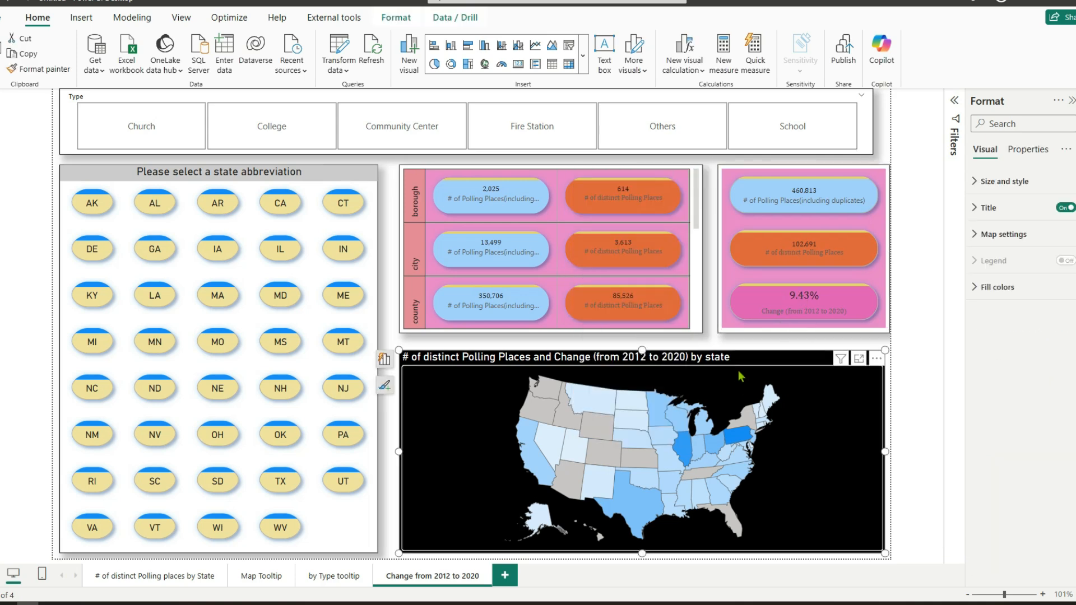
{"action": "left_click", "coordinate": [385, 363]}
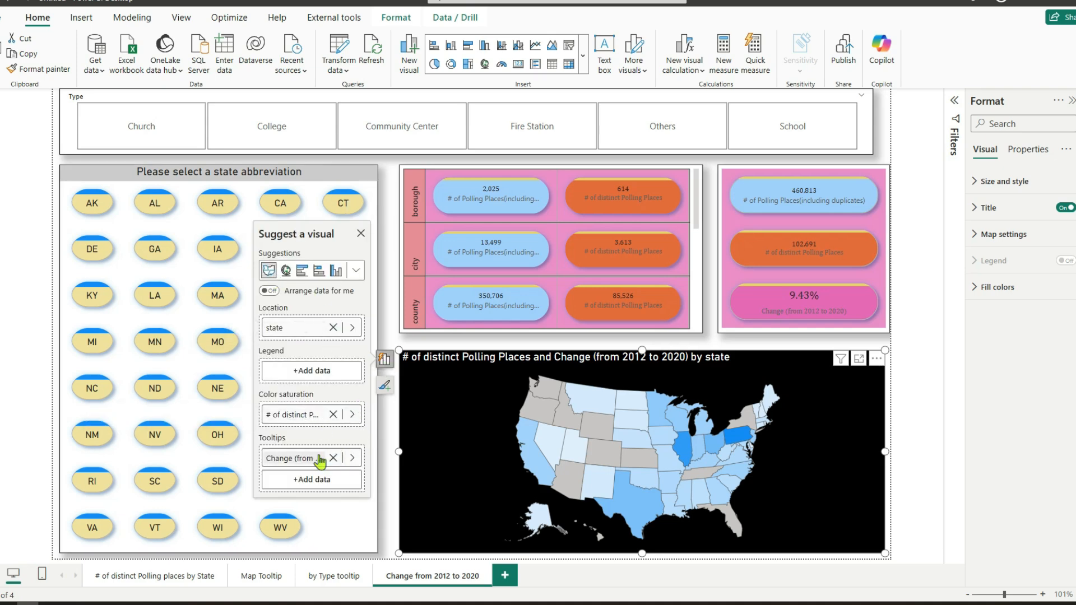
{"action": "left_click", "coordinate": [361, 234]}
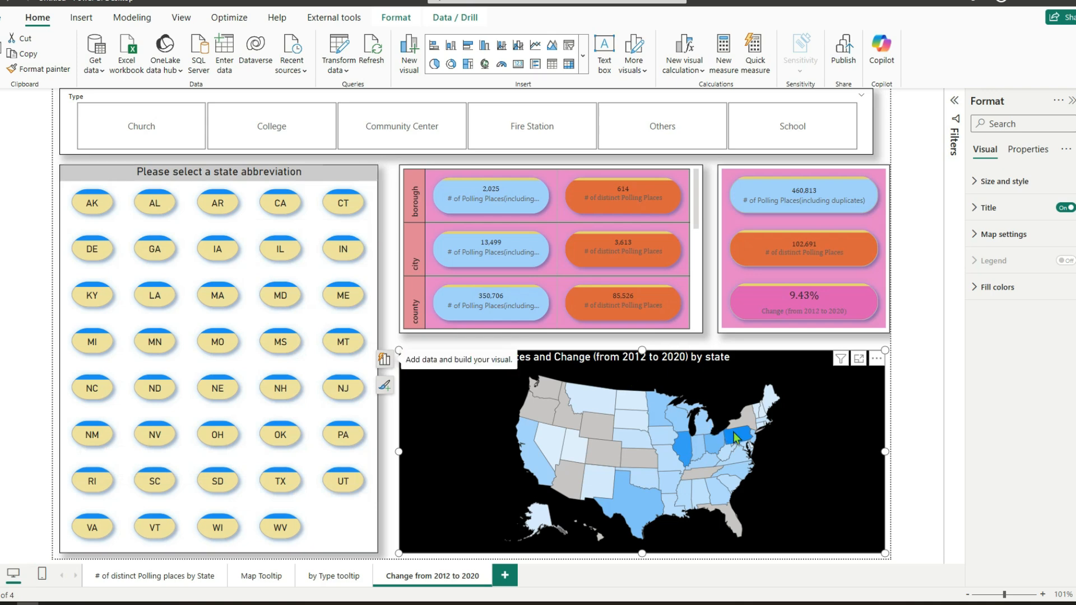
{"action": "mouse_move", "coordinate": [734, 436]}
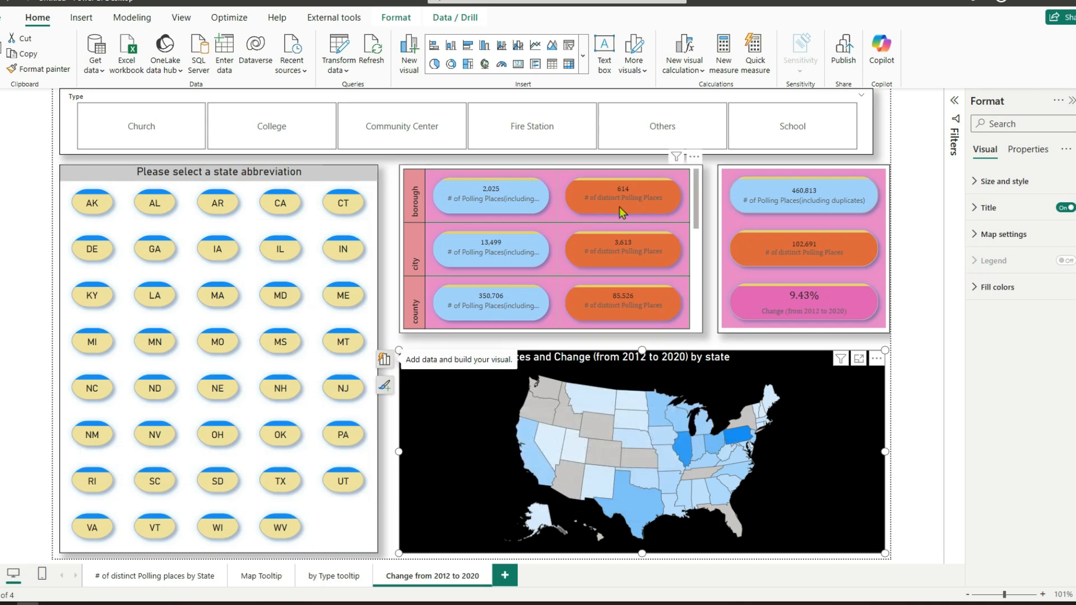
Filter the page to the Church type, inspect the cards and map, and clear the filter.
{"action": "left_click", "coordinate": [184, 136]}
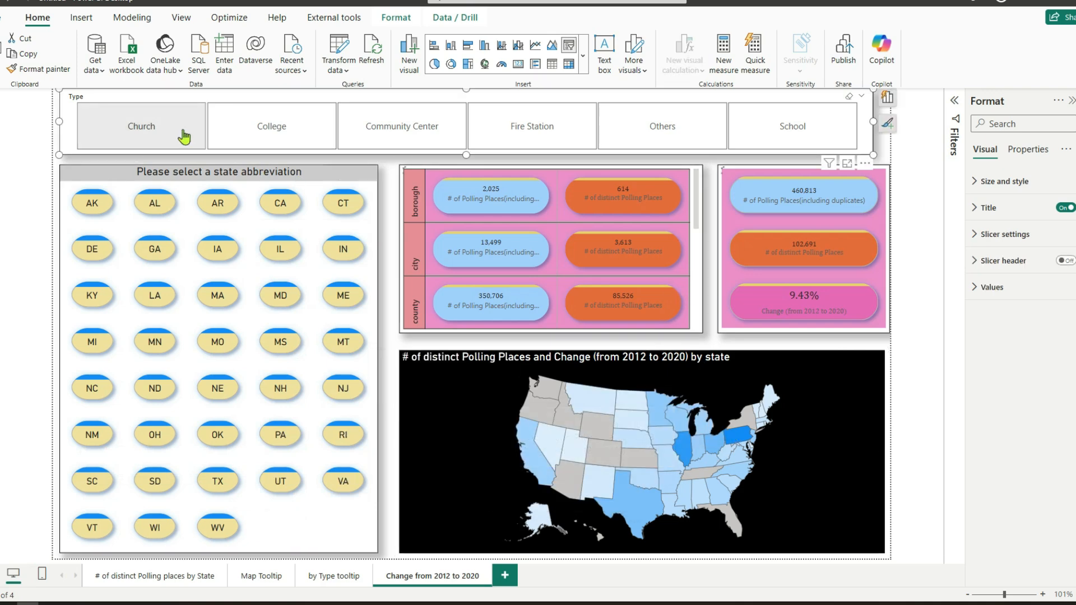
{"action": "mouse_move", "coordinate": [726, 441]}
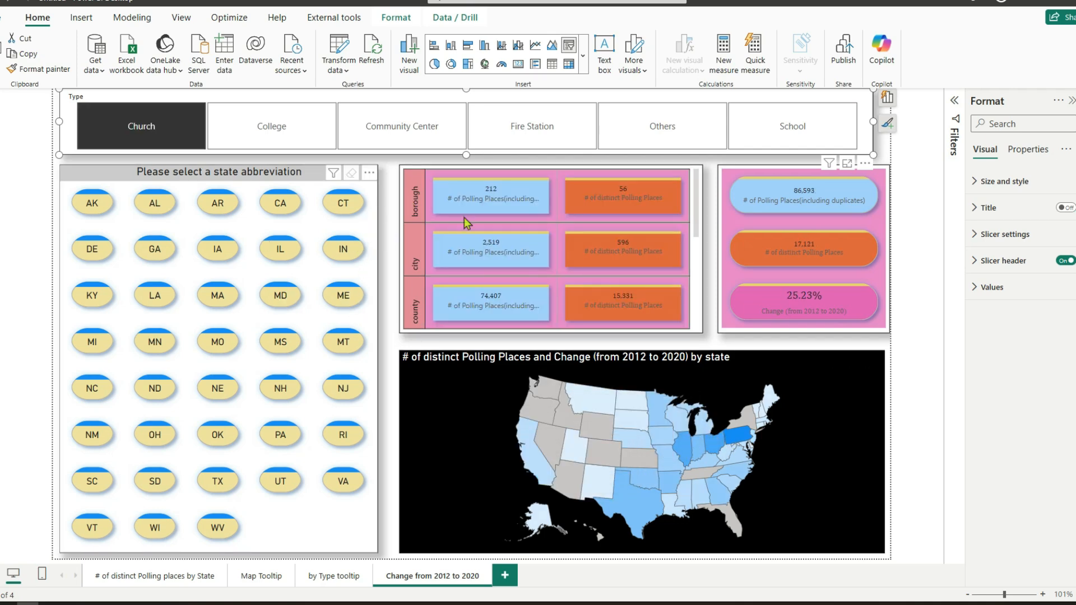
{"action": "left_click", "coordinate": [154, 134]}
Toggle the IL selection in the state slicer to compare Illinois with all states in the cards and map.
{"action": "left_click", "coordinate": [278, 251]}
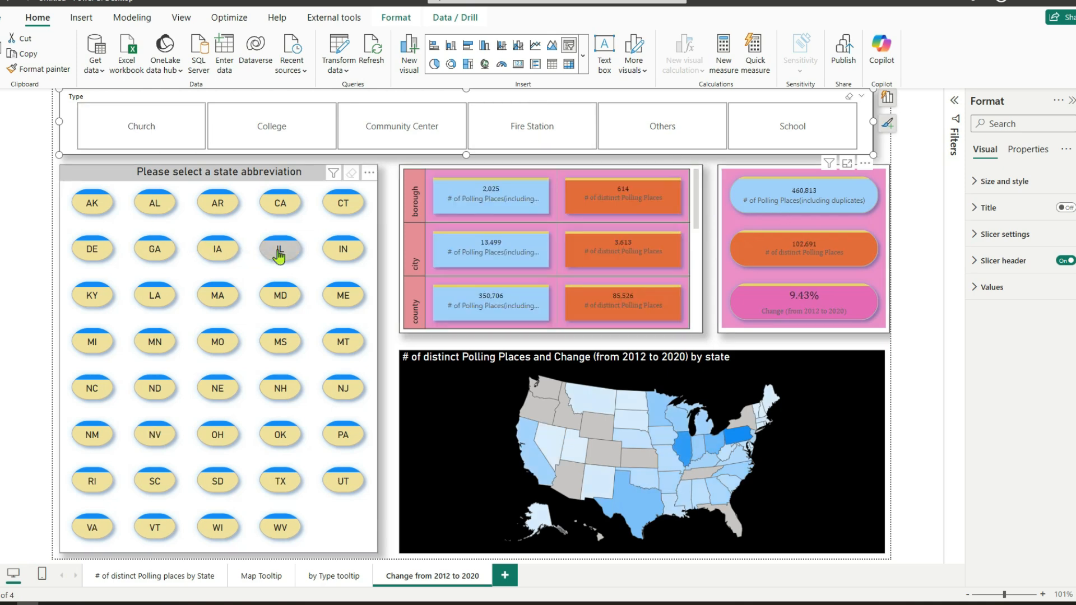
{"action": "left_click", "coordinate": [279, 252]}
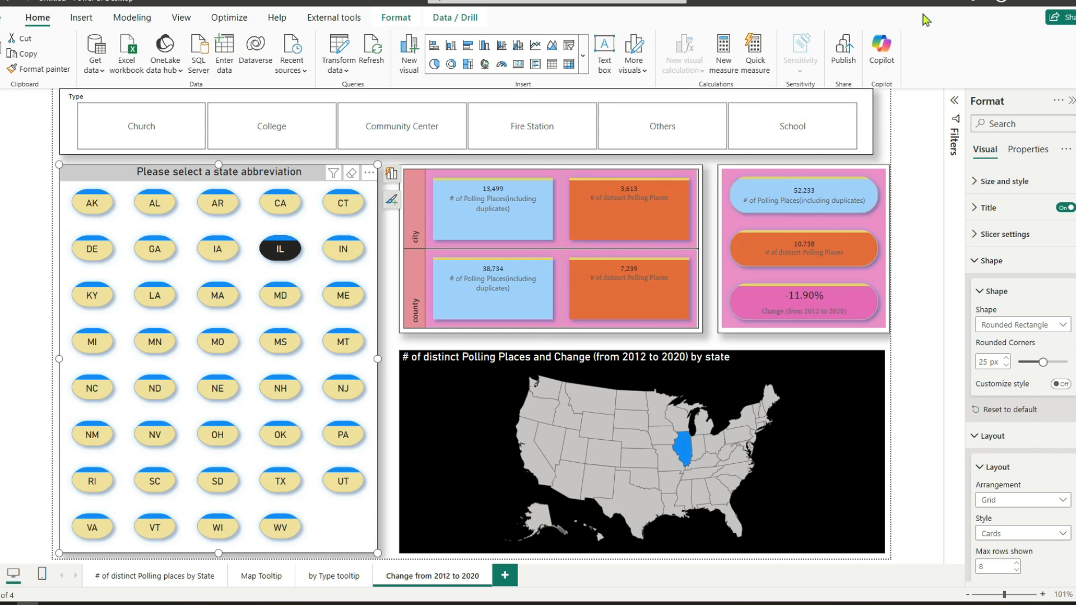
{"action": "left_click", "coordinate": [280, 251]}
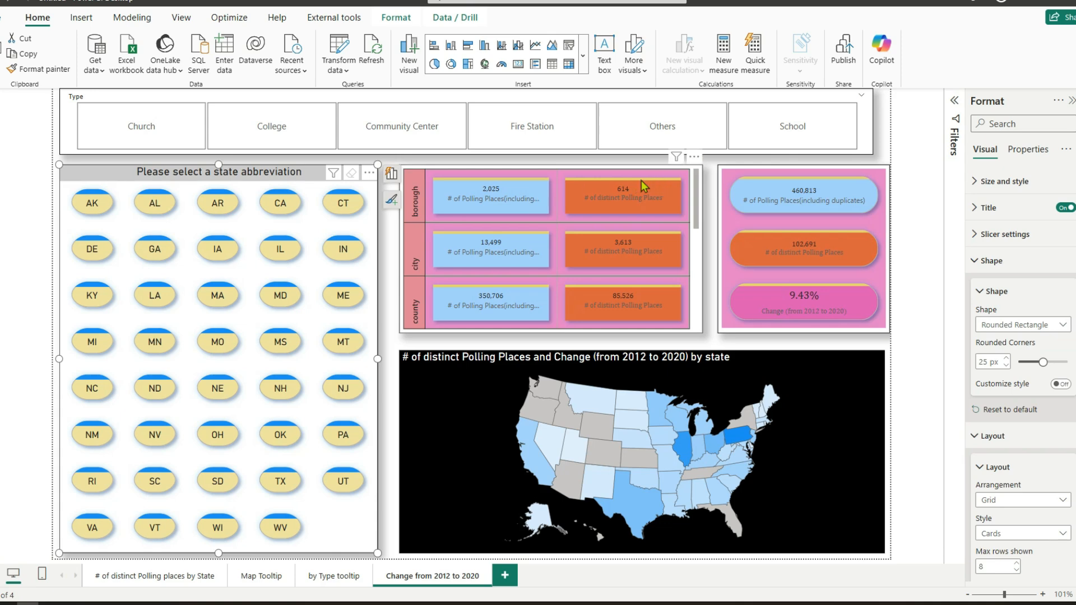
{"action": "left_click", "coordinate": [276, 251]}
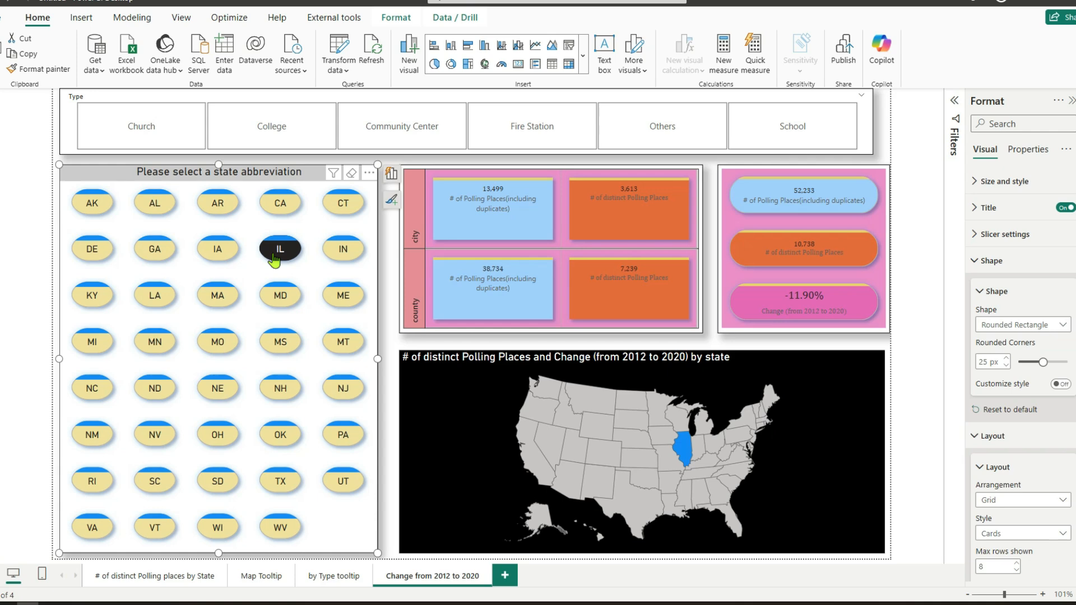
{"action": "left_click", "coordinate": [274, 259]}
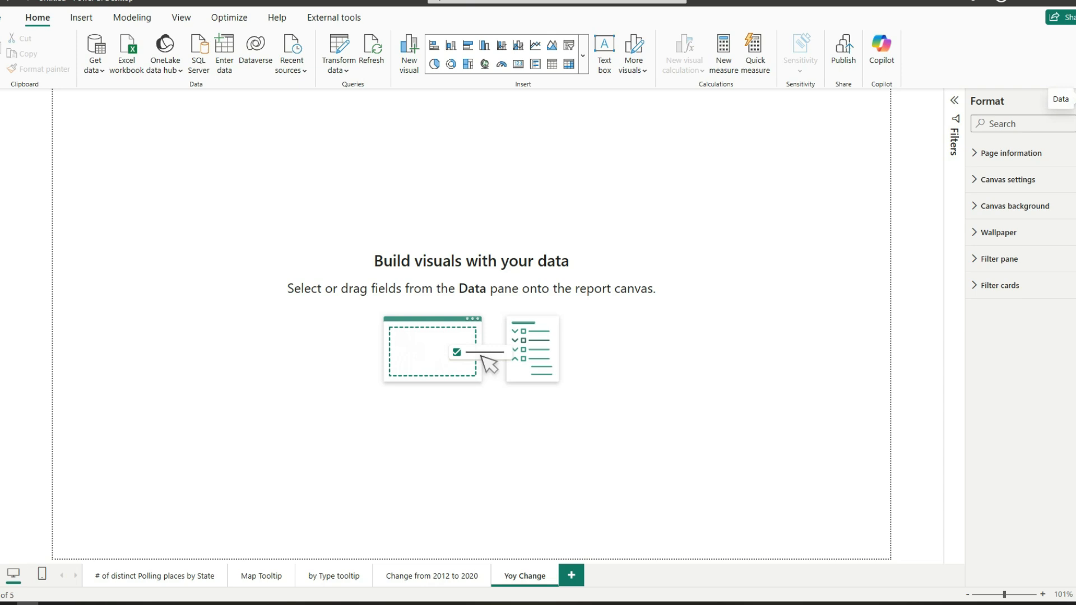
Examine the calendar_table formula and the values in its Year column in the table data.
{"action": "left_click", "coordinate": [1067, 93]}
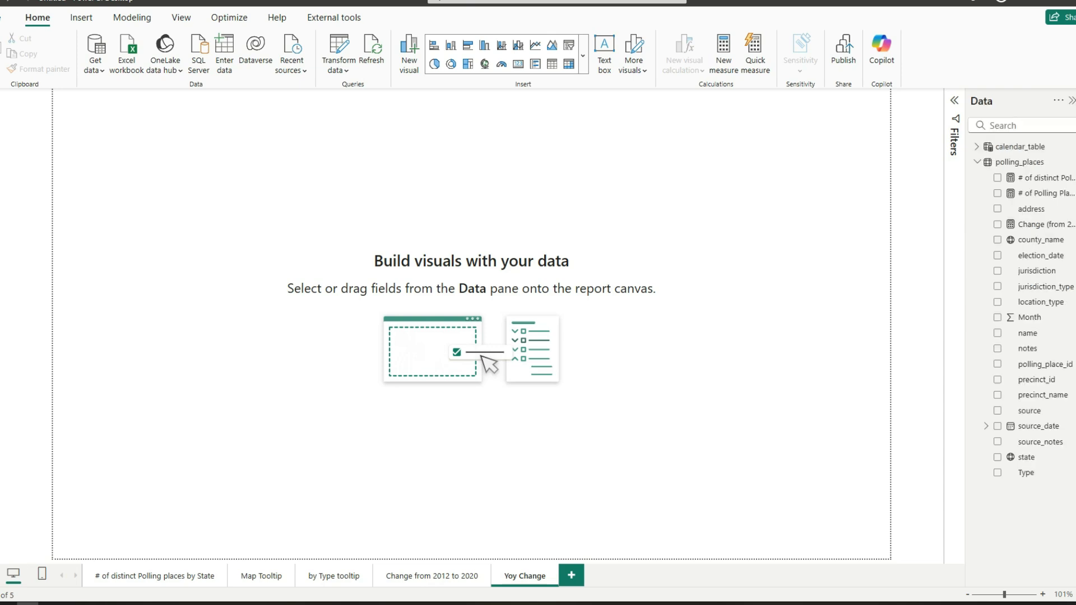
{"action": "left_click", "coordinate": [976, 162]}
{"action": "left_click", "coordinate": [990, 149]}
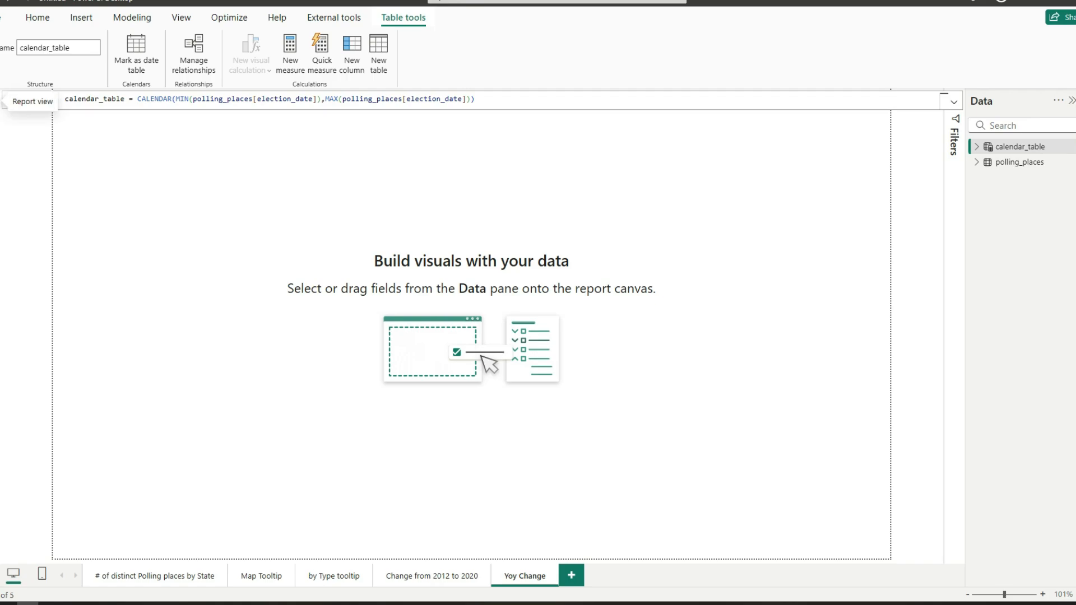
{"action": "left_click", "coordinate": [1, 128]}
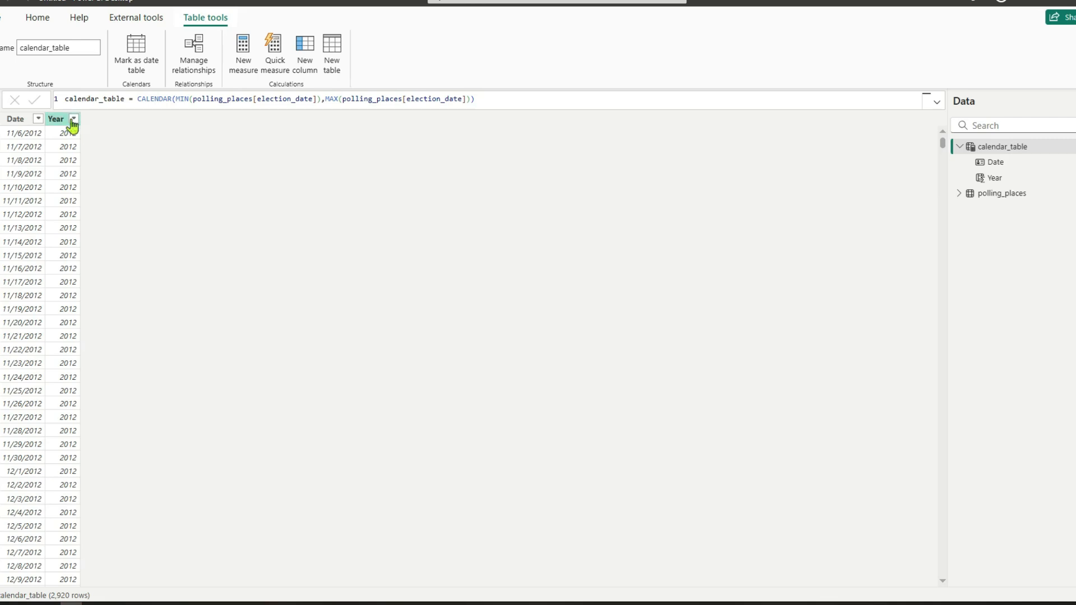
{"action": "left_click", "coordinate": [74, 119]}
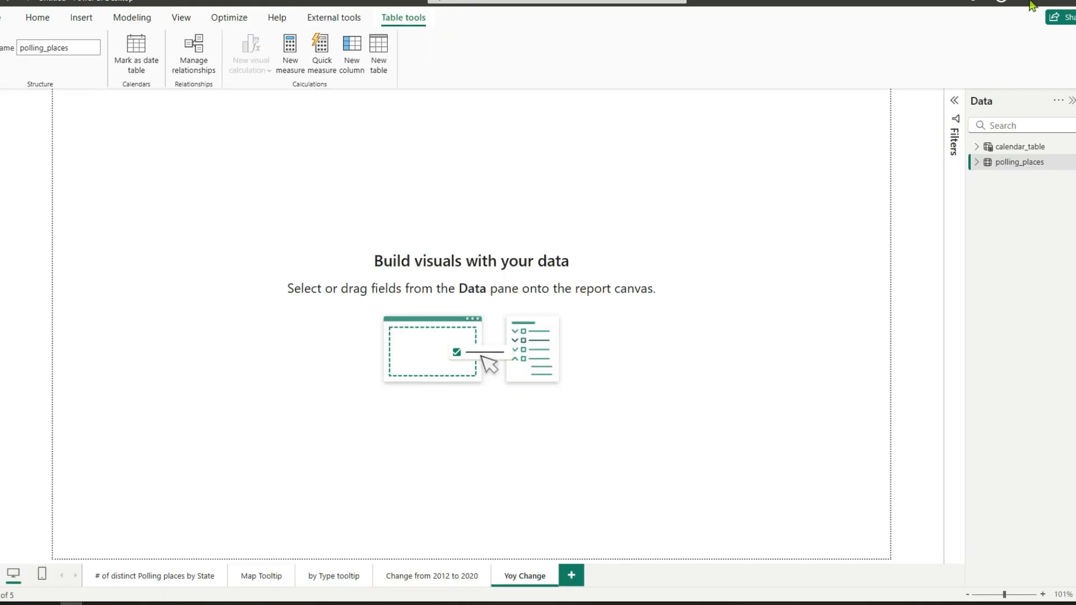
Create the polling_places measure Prev Election Year = CALCULATE([# of distinct Polling Places], DATEADD(calendar_table[Date],-2,YEAR)).
{"action": "right_click", "coordinate": [988, 163]}
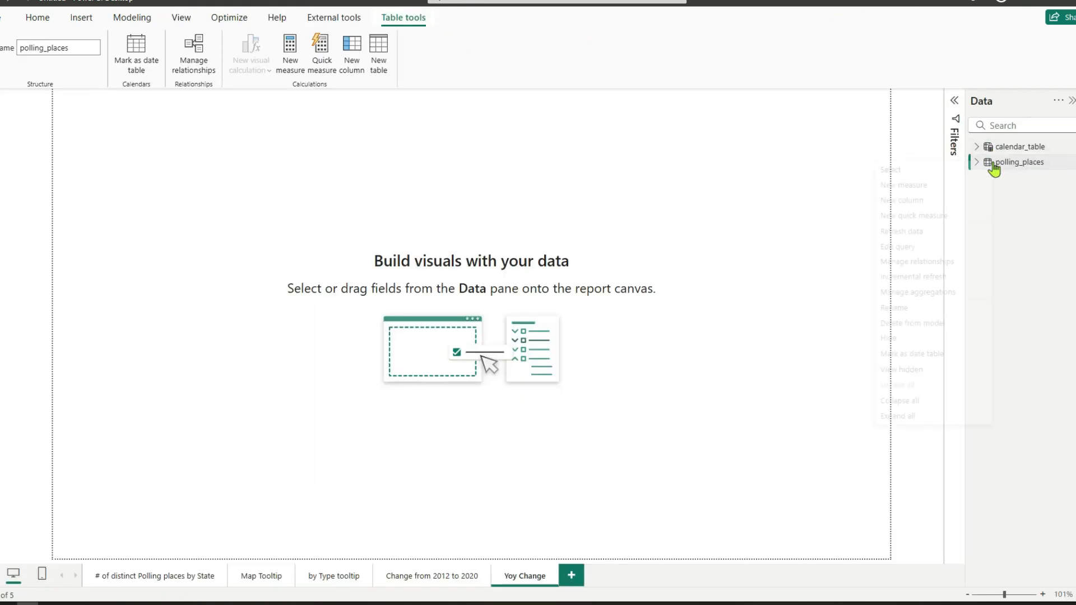
{"action": "left_click", "coordinate": [932, 189]}
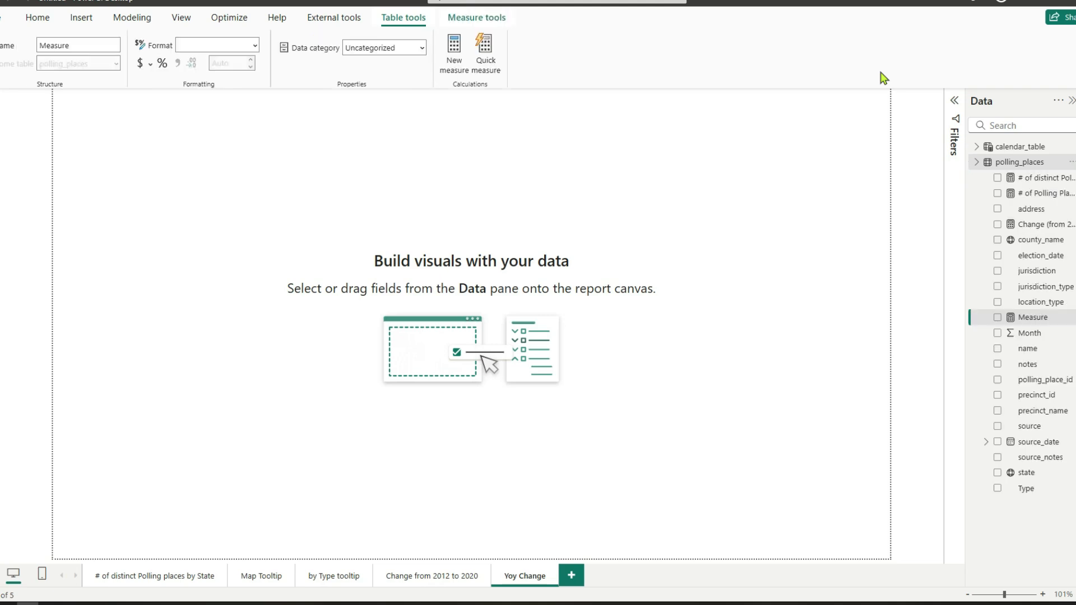
{"action": "type", "text": "Prev Election Year = CALCULATE( \t\t\t\t[# of distinct Polling Places], \t\t\t\tDATEADD(calendar_table[Date],-2,YEAR) )"}
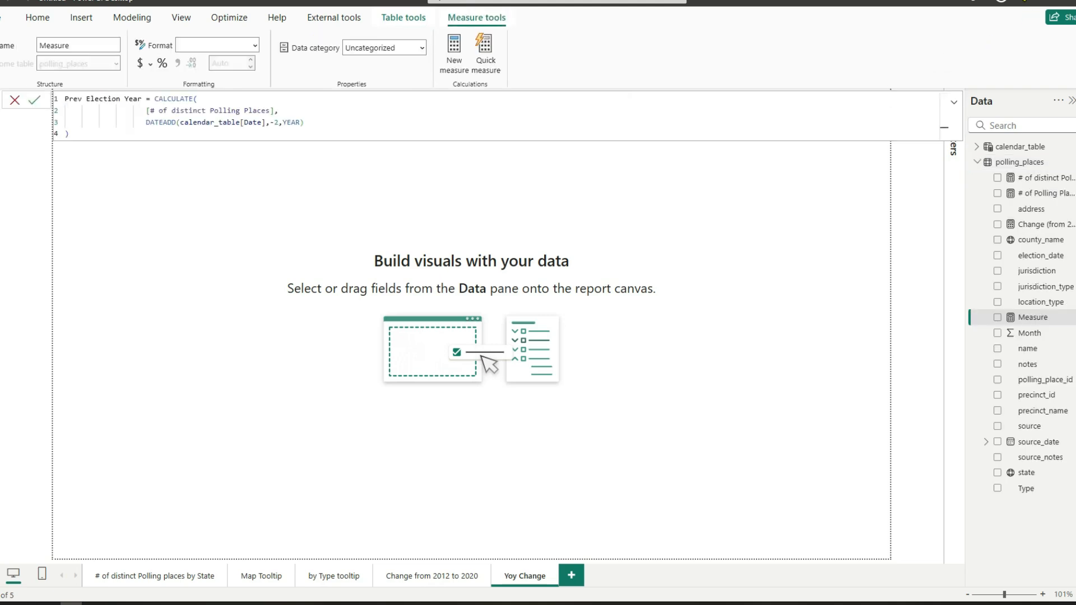
{"action": "left_click_drag", "start_coordinate": [155, 99], "coordinate": [183, 108]}
{"action": "double_click", "coordinate": [241, 108]}
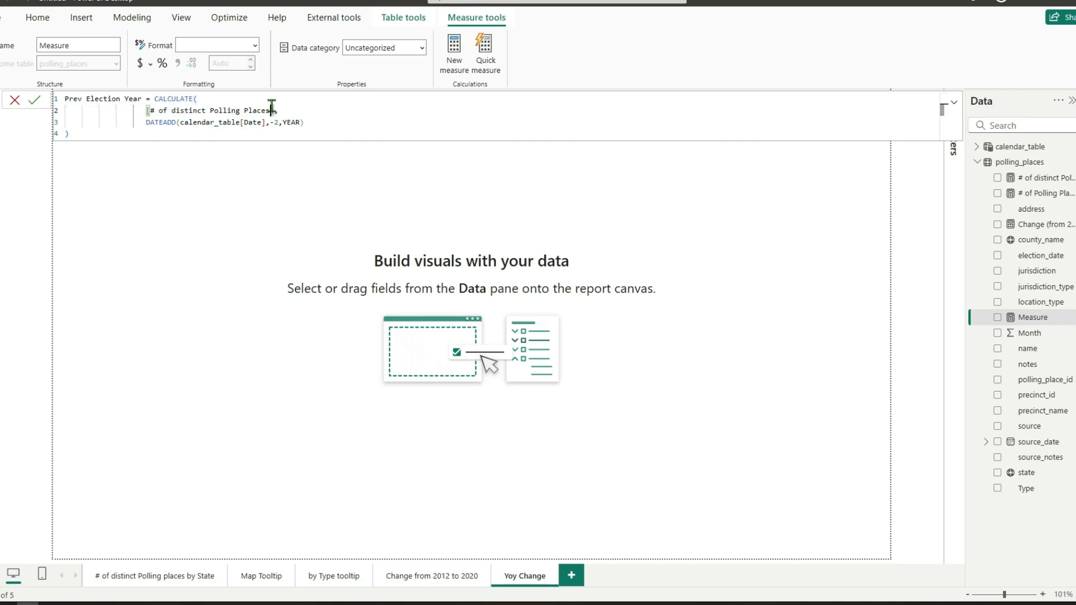
{"action": "left_click_drag", "start_coordinate": [270, 111], "coordinate": [303, 121]}
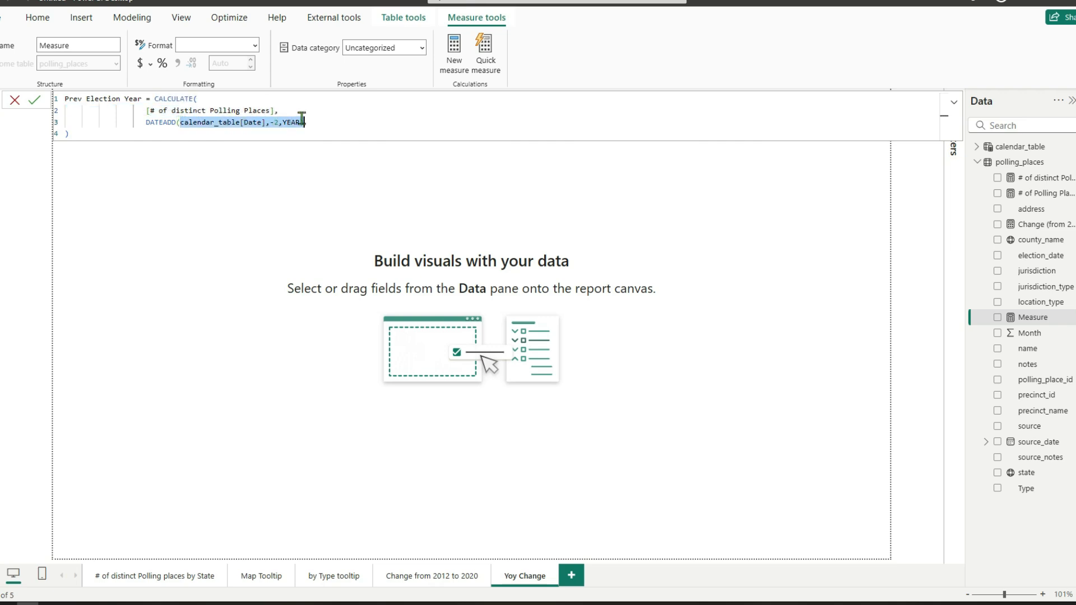
{"action": "left_click", "coordinate": [125, 135]}
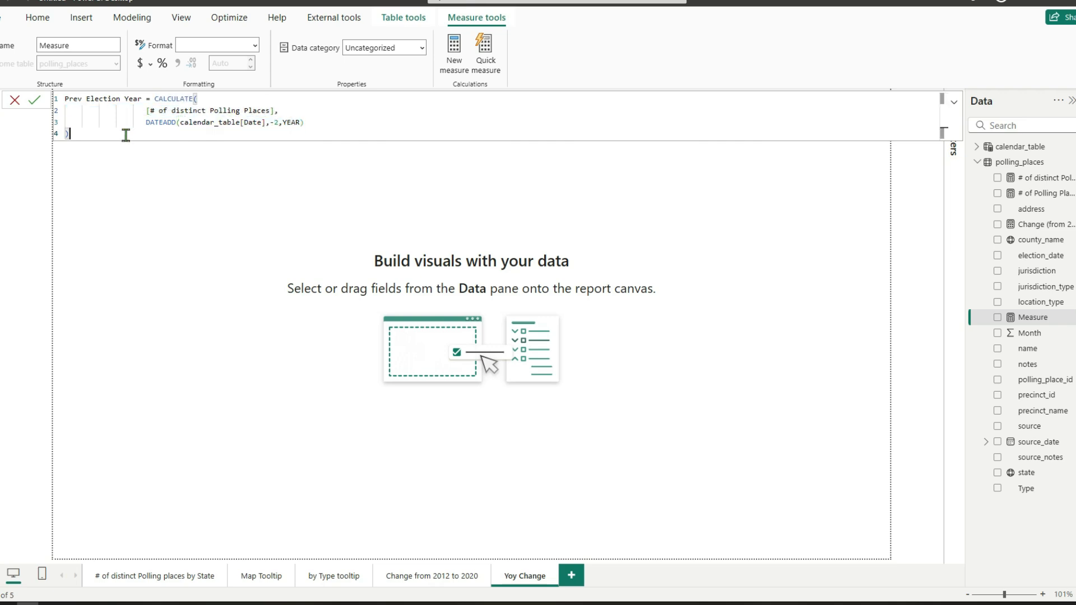
{"action": "left_click", "coordinate": [35, 99]}
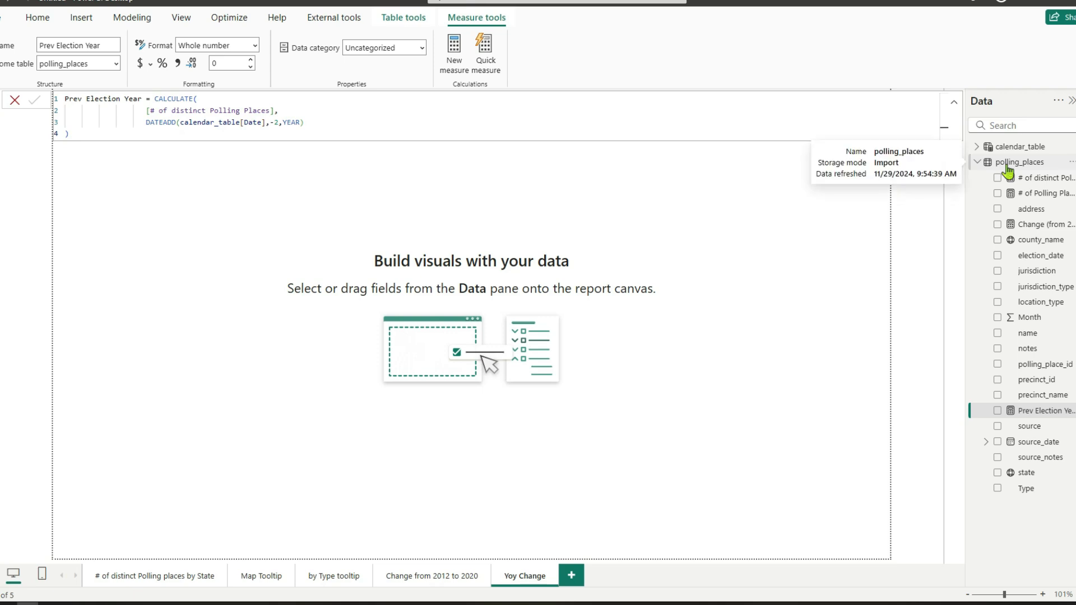
Create the polling_places measure YoY Difference = [# of distinct Polling Places] - [Prev Election Year].
{"action": "right_click", "coordinate": [1006, 168]}
{"action": "left_click", "coordinate": [935, 188]}
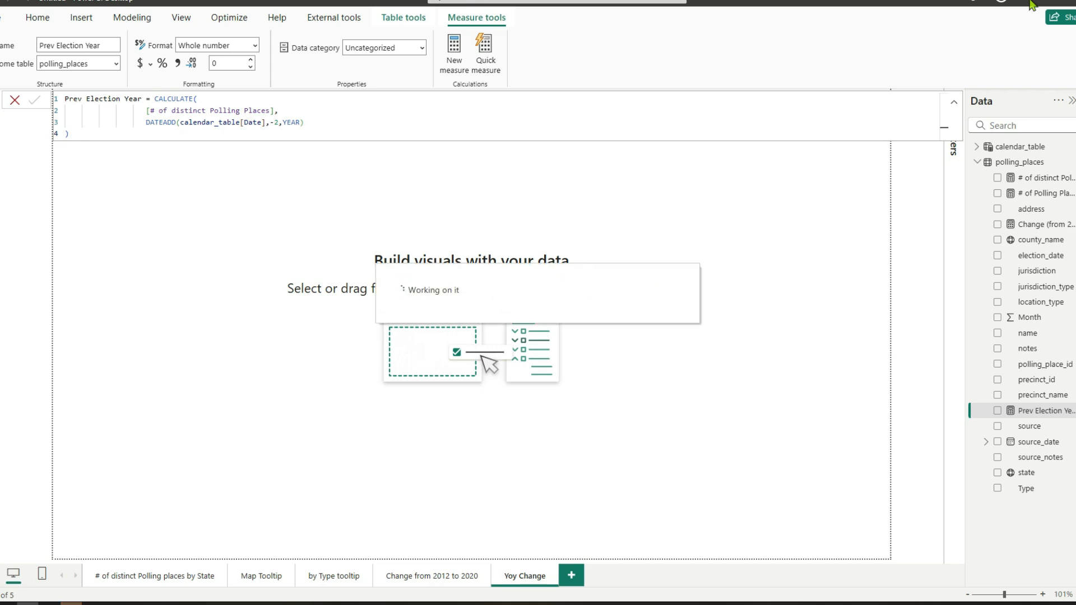
{"action": "type", "text": "YoY Difference = [# of distinct Polling Places] - [Prev Election Year]"}
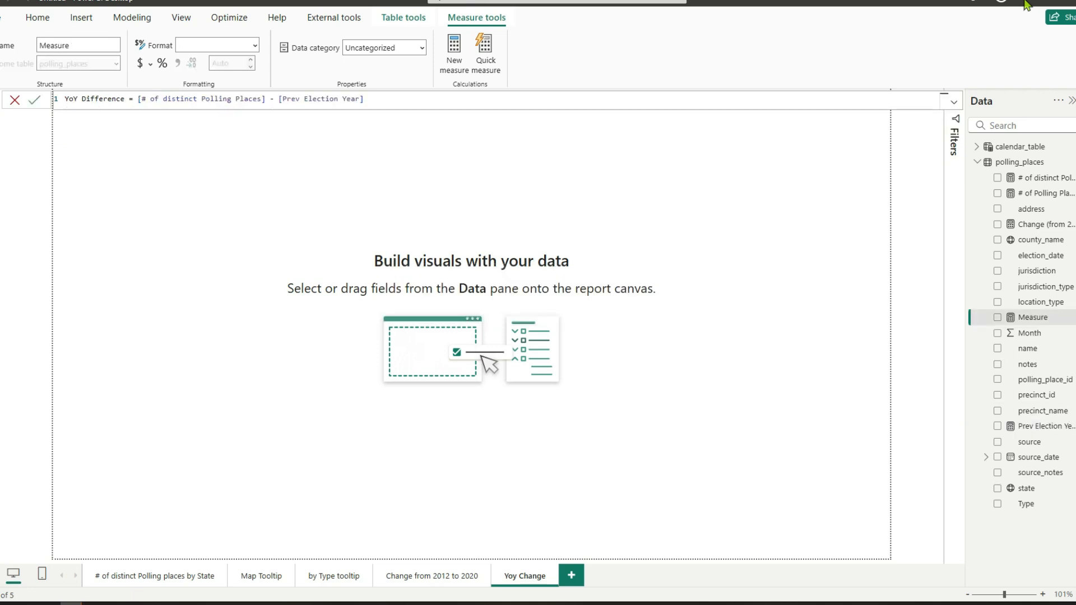
{"action": "double_click", "coordinate": [104, 98]}
{"action": "left_click_drag", "start_coordinate": [138, 98], "coordinate": [365, 99]}
{"action": "left_click", "coordinate": [364, 98]}
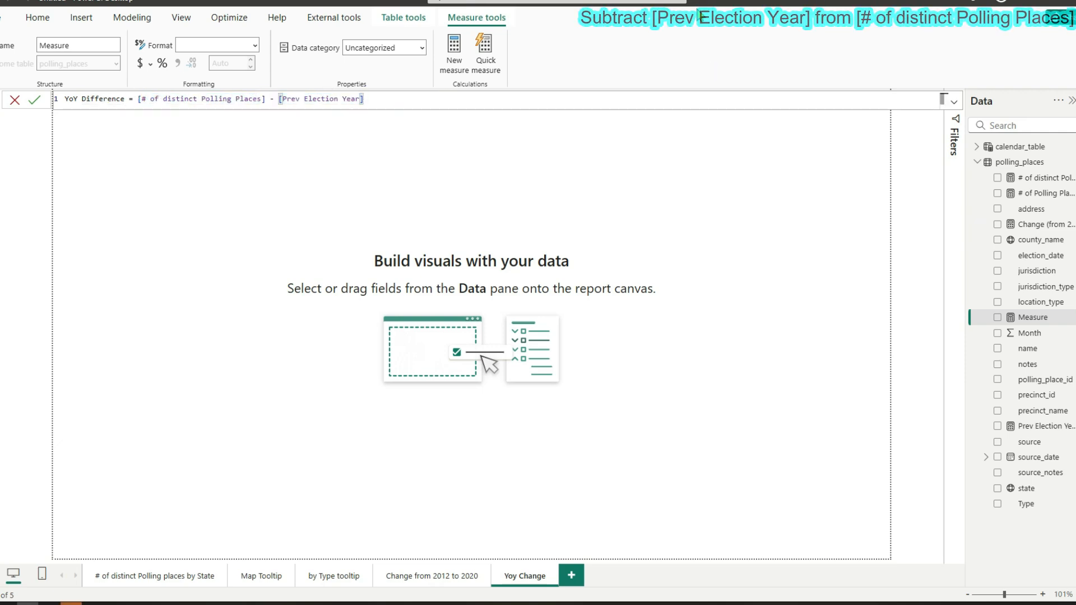
{"action": "left_click", "coordinate": [34, 100]}
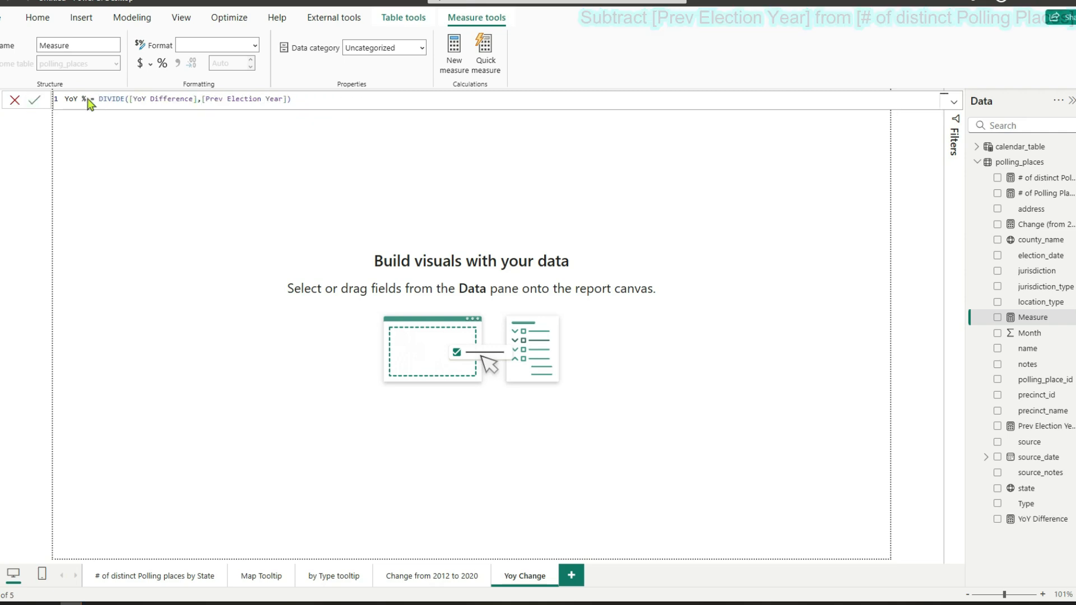
Create the polling_places measure YoY % = DIVIDE([YoY Difference],[Prev Election Year]).
{"action": "left_click", "coordinate": [35, 100]}
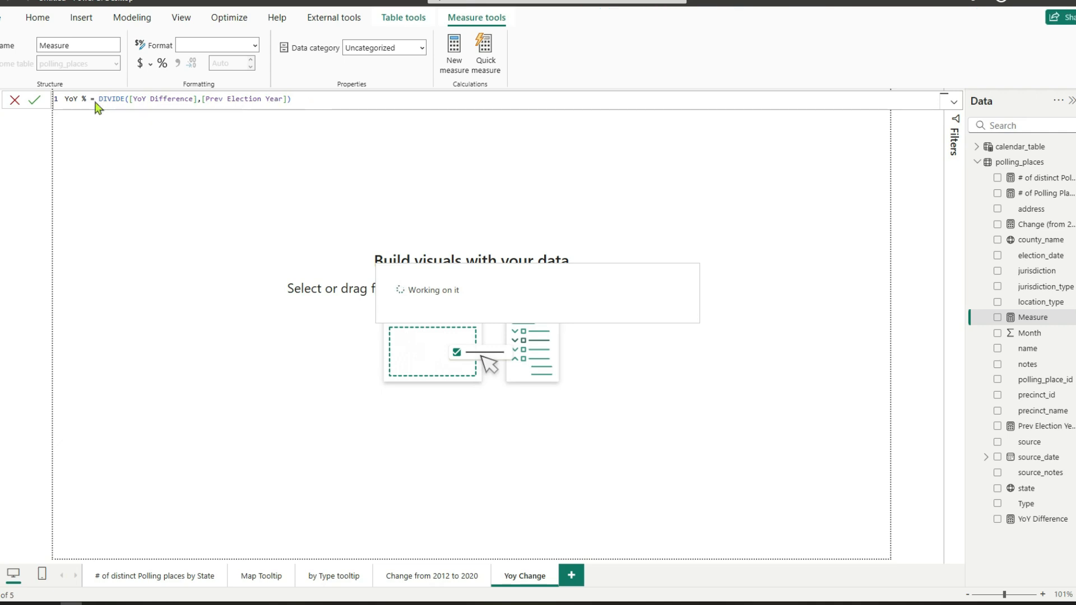
{"action": "left_click", "coordinate": [293, 98]}
{"action": "left_click_drag", "start_coordinate": [293, 98], "coordinate": [48, 107]}
{"action": "left_click", "coordinate": [34, 103]}
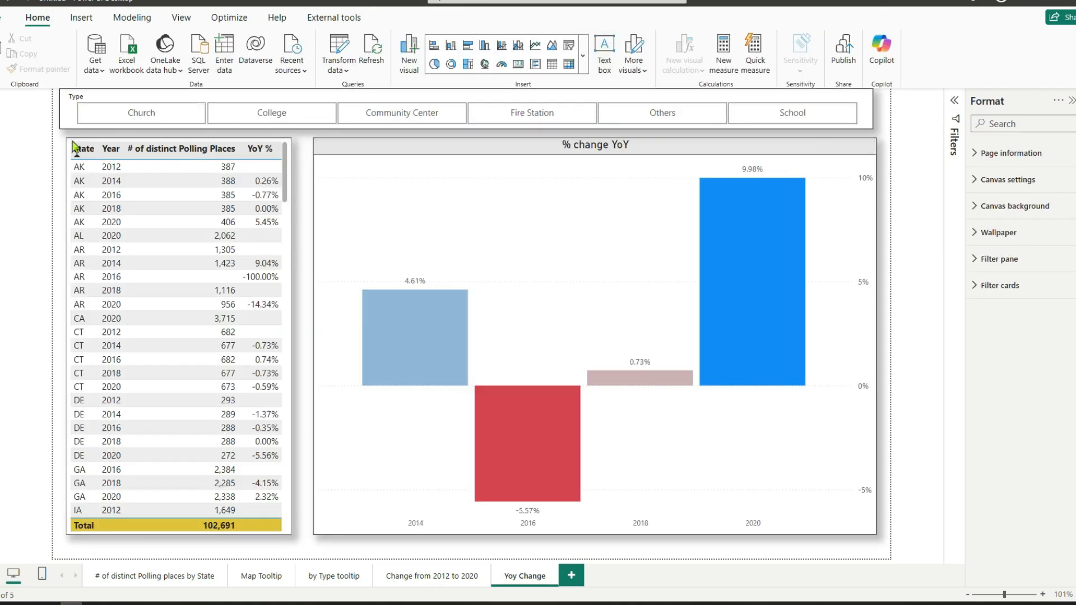
Inspect the columns assigned to the state table and the axis fields of the % change YoY column chart.
{"action": "left_click", "coordinate": [288, 167]}
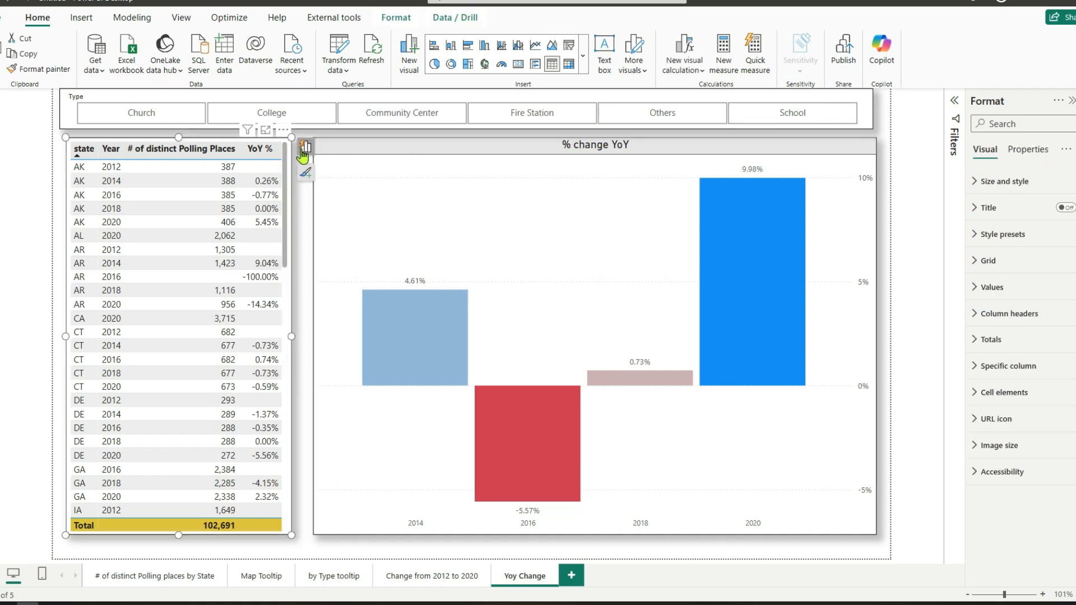
{"action": "left_click", "coordinate": [303, 154]}
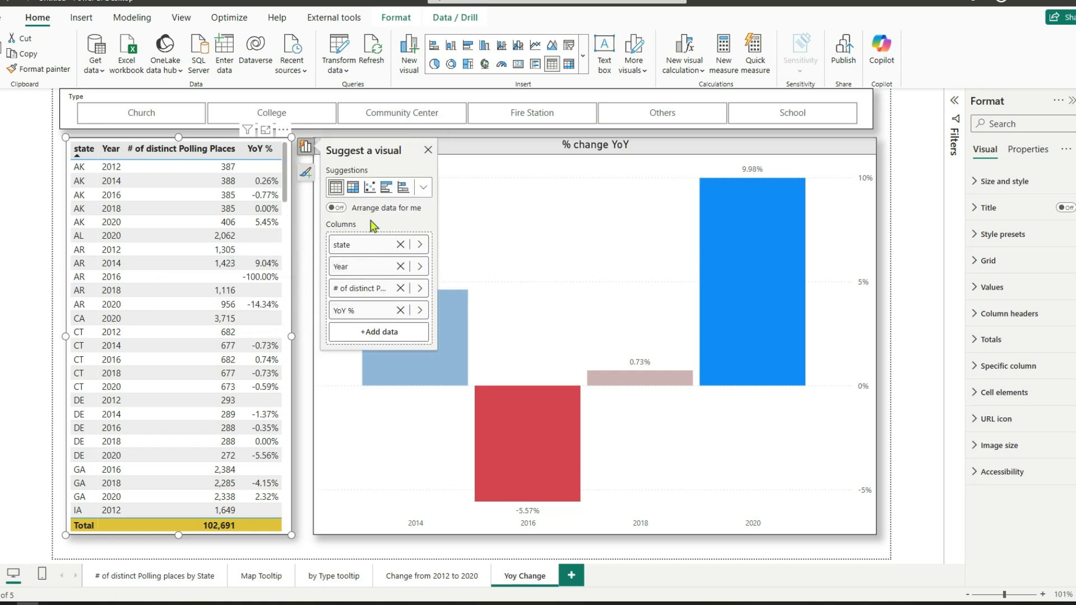
{"action": "left_click", "coordinate": [494, 157]}
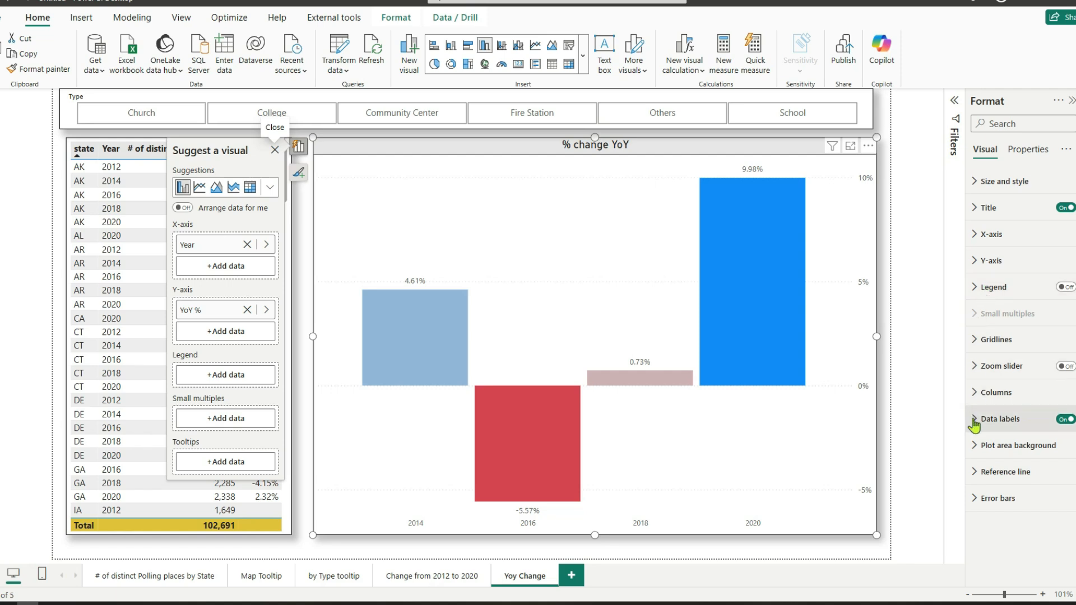
Add a constant reference line to the % change YoY column chart.
{"action": "left_click", "coordinate": [975, 475]}
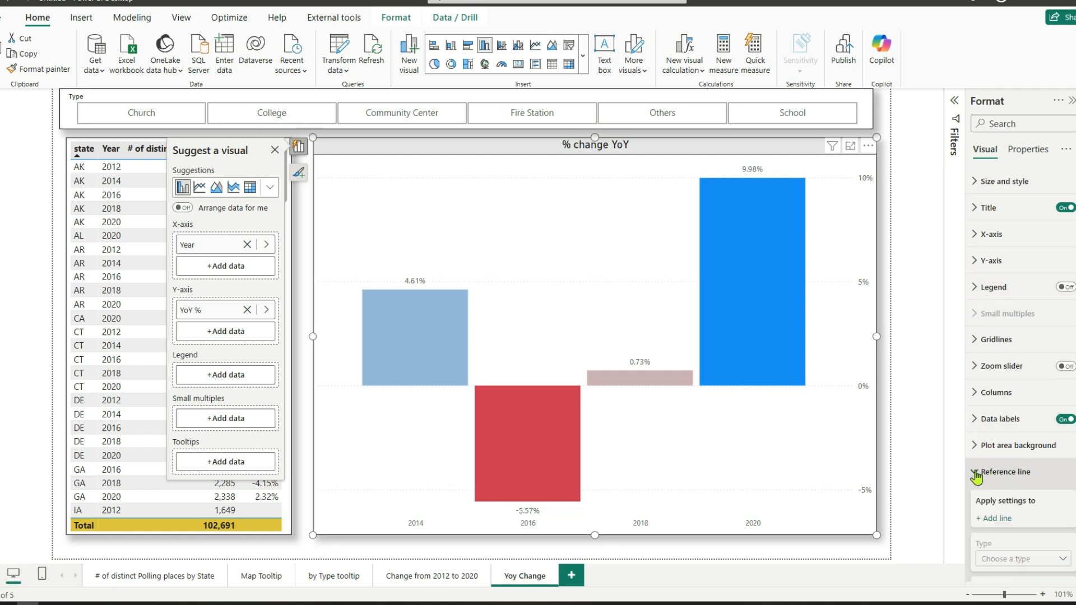
{"action": "left_click", "coordinate": [997, 520]}
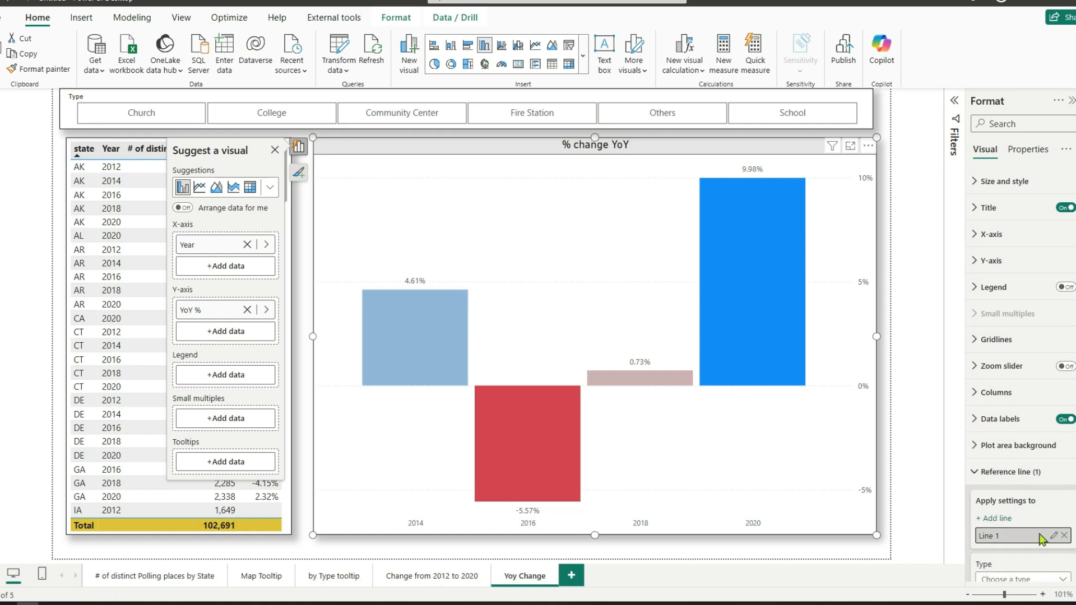
{"action": "left_click", "coordinate": [1030, 578]}
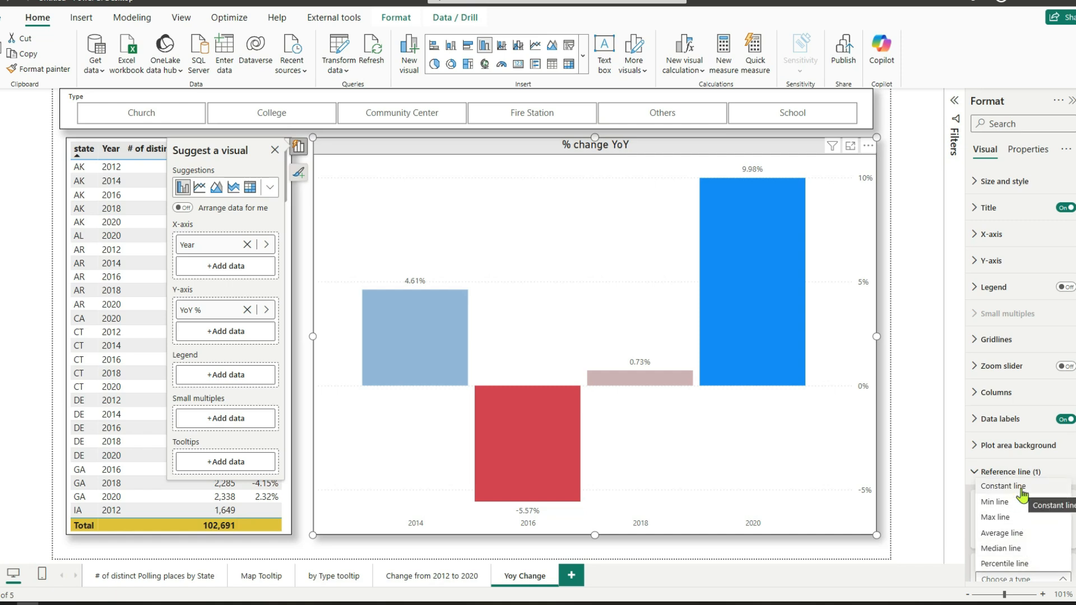
{"action": "left_click", "coordinate": [1030, 1]}
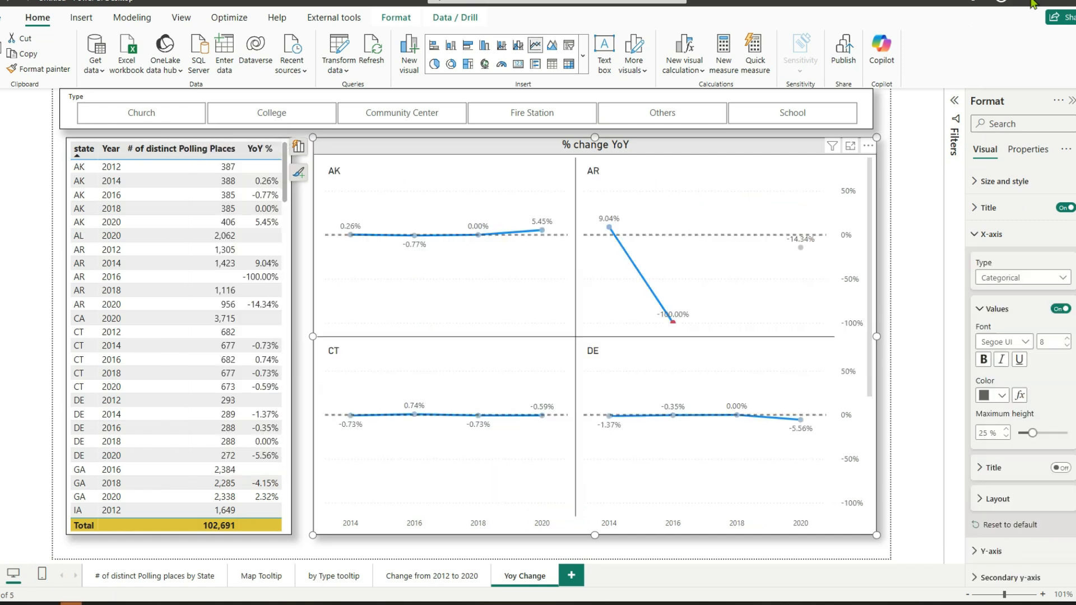
Check the line chart's axis and small multiples fields, and filter the page to the Church type.
{"action": "left_click", "coordinate": [299, 154]}
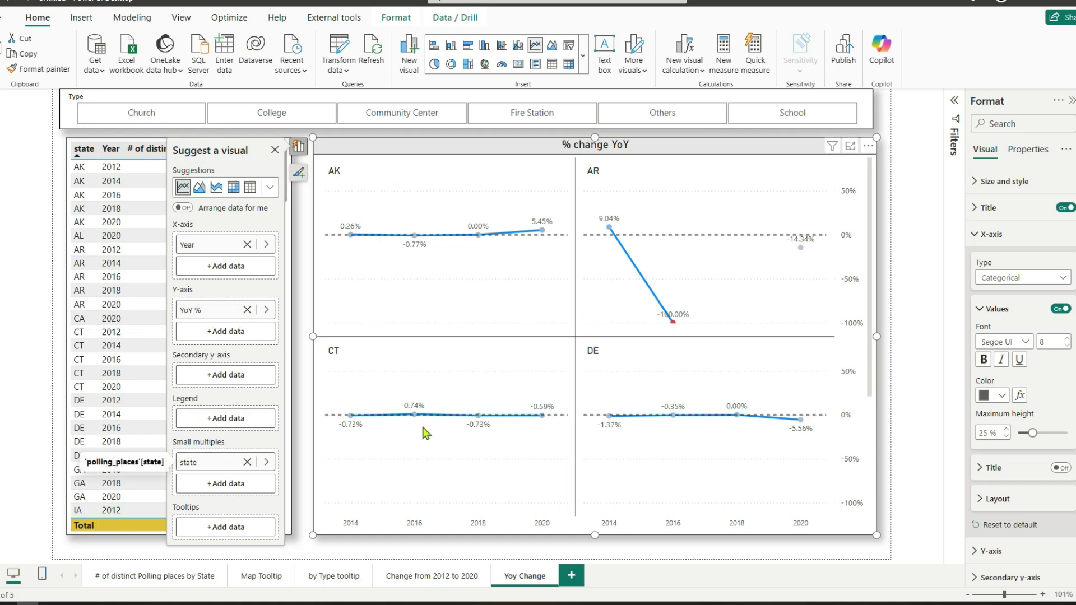
{"action": "left_click", "coordinate": [274, 150]}
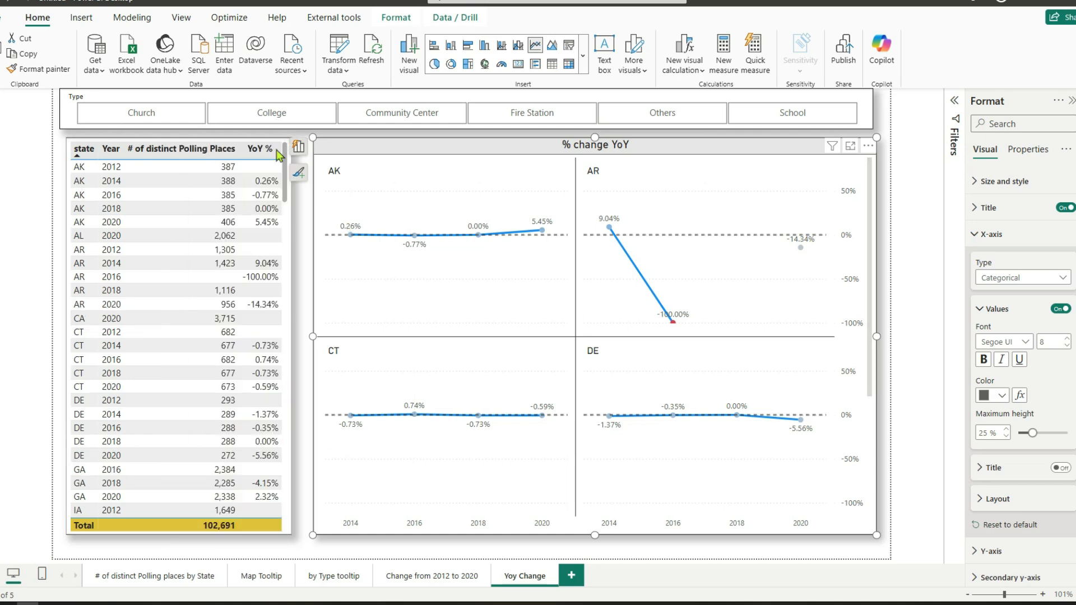
{"action": "left_click", "coordinate": [174, 120]}
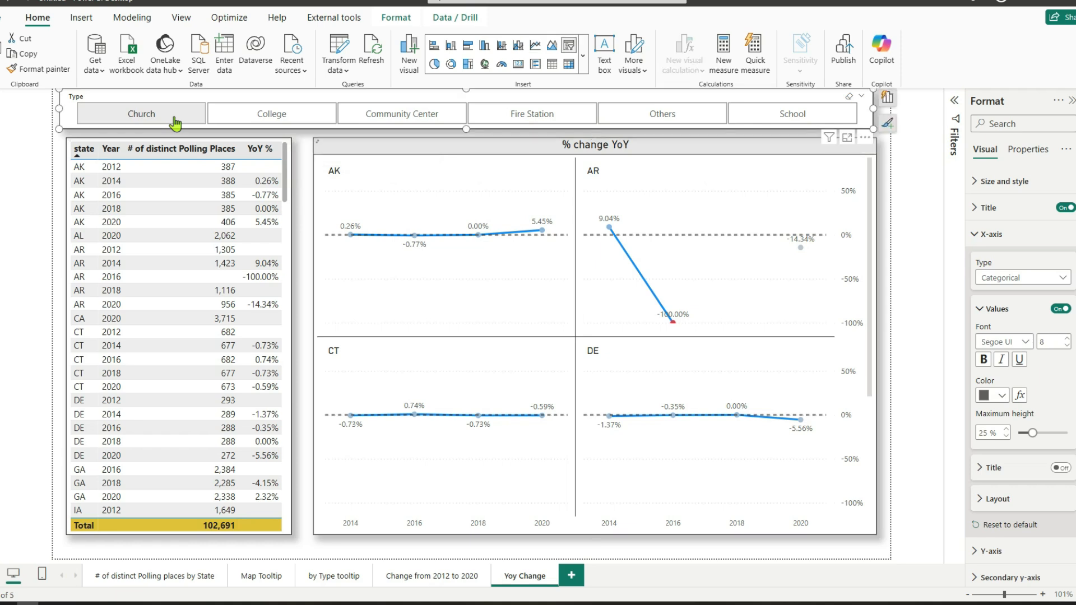
{"action": "left_click", "coordinate": [177, 120]}
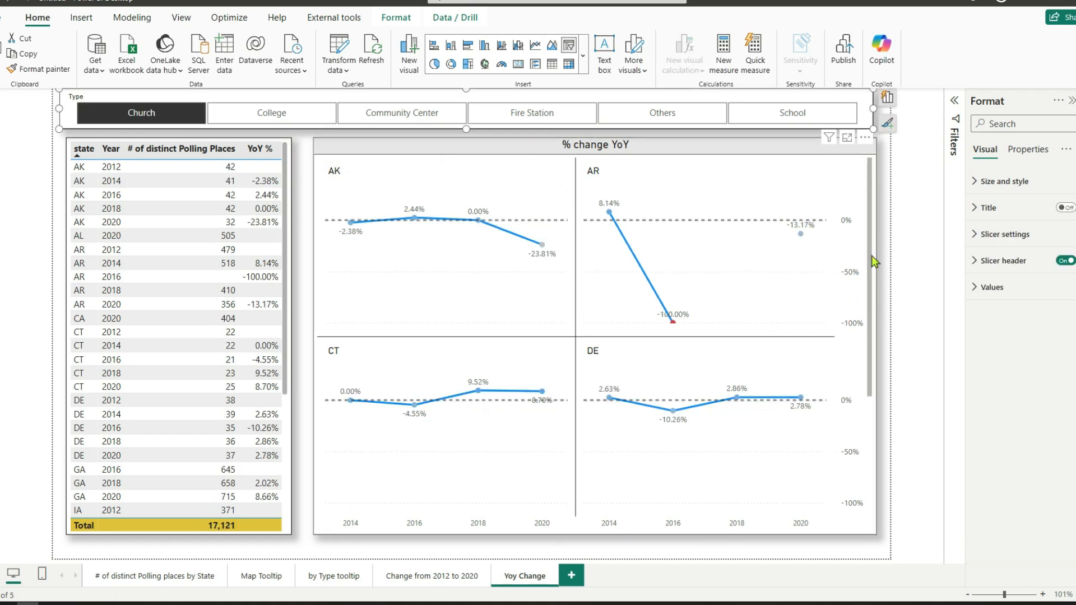
Browse the Church data in the chart and table, and cross-filter the chart by the CA 2020, CT 2018 and AR 2014 rows.
{"action": "left_click_drag", "start_coordinate": [873, 258], "coordinate": [860, 408]}
{"action": "left_click_drag", "start_coordinate": [865, 354], "coordinate": [863, 193]}
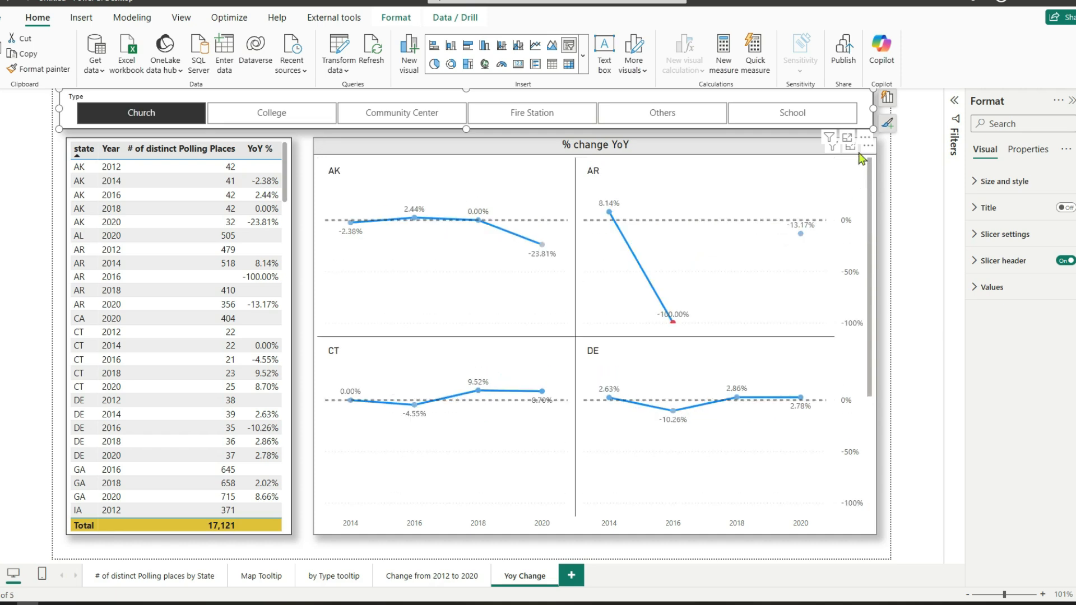
{"action": "left_click", "coordinate": [509, 390]}
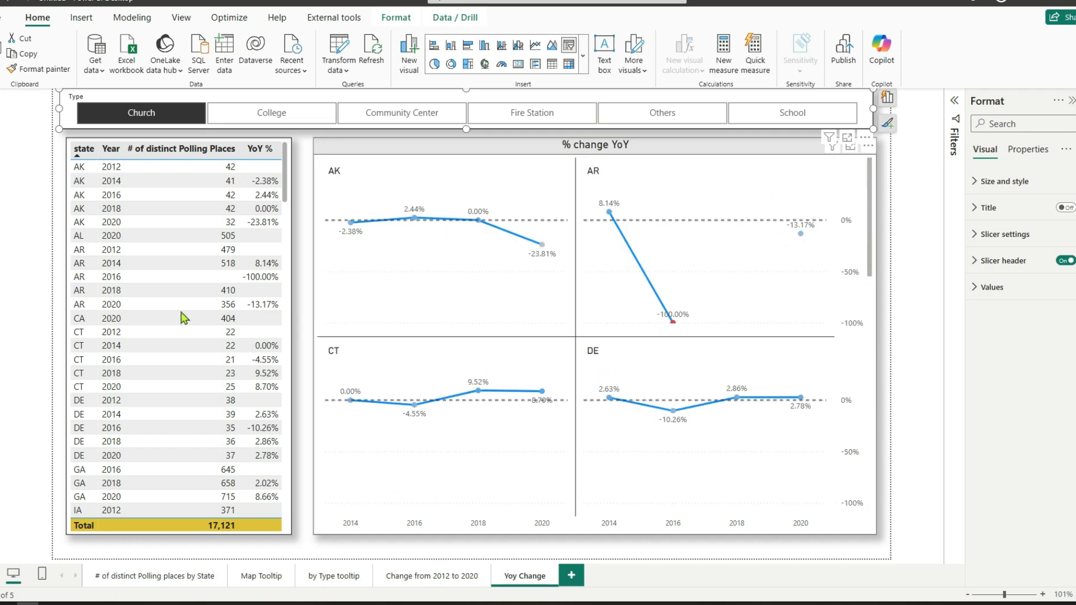
{"action": "scroll", "coordinate": [162, 308], "scroll_direction": "down", "scroll_amount": 5}
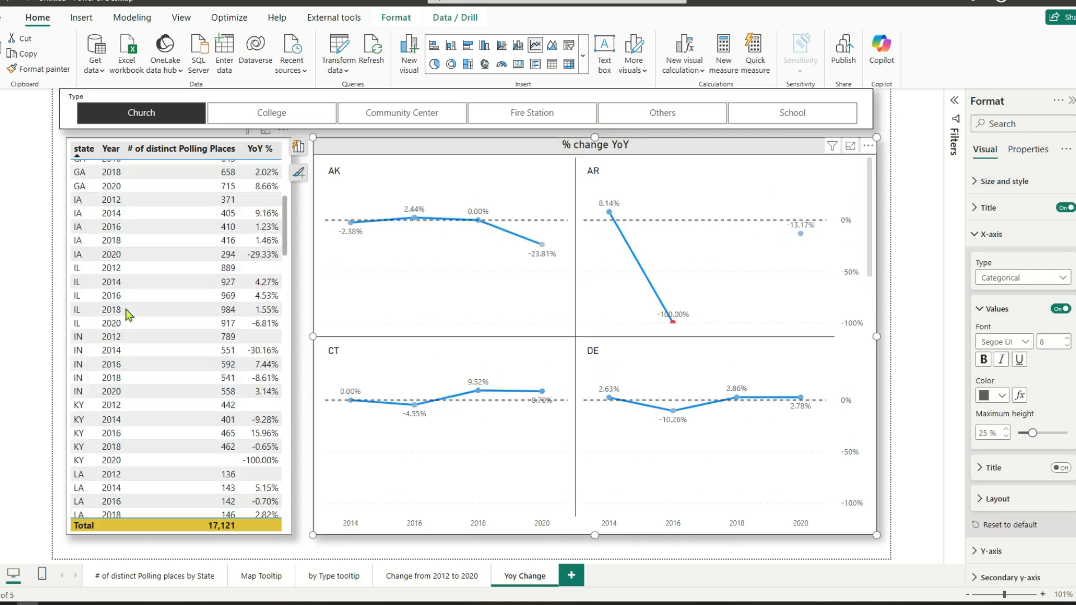
{"action": "scroll", "coordinate": [151, 314], "scroll_direction": "up", "scroll_amount": 5}
{"action": "mouse_move", "coordinate": [83, 325]}
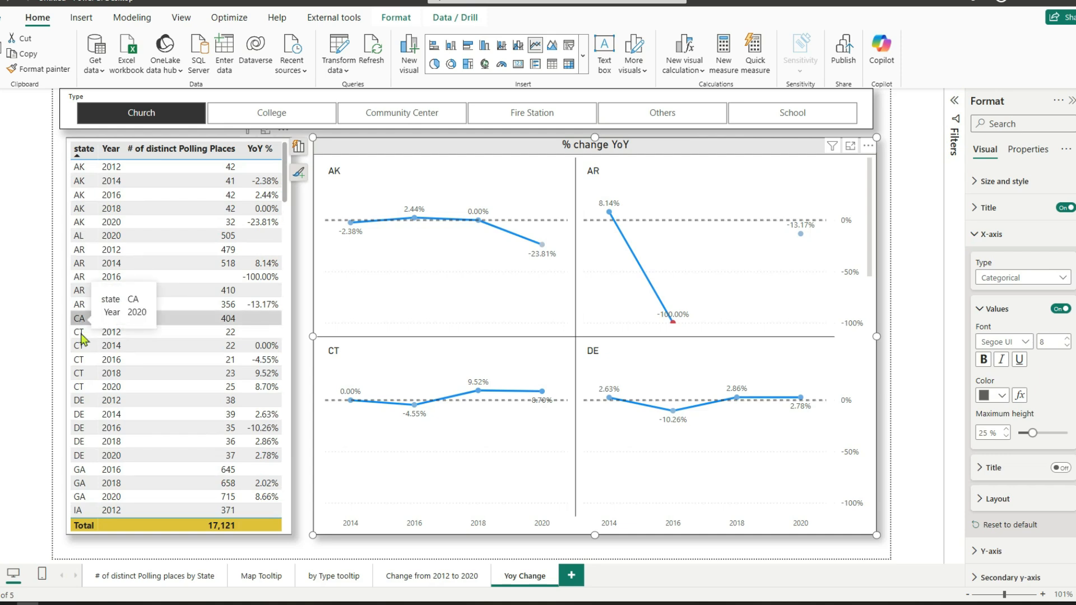
{"action": "left_click", "coordinate": [81, 347]}
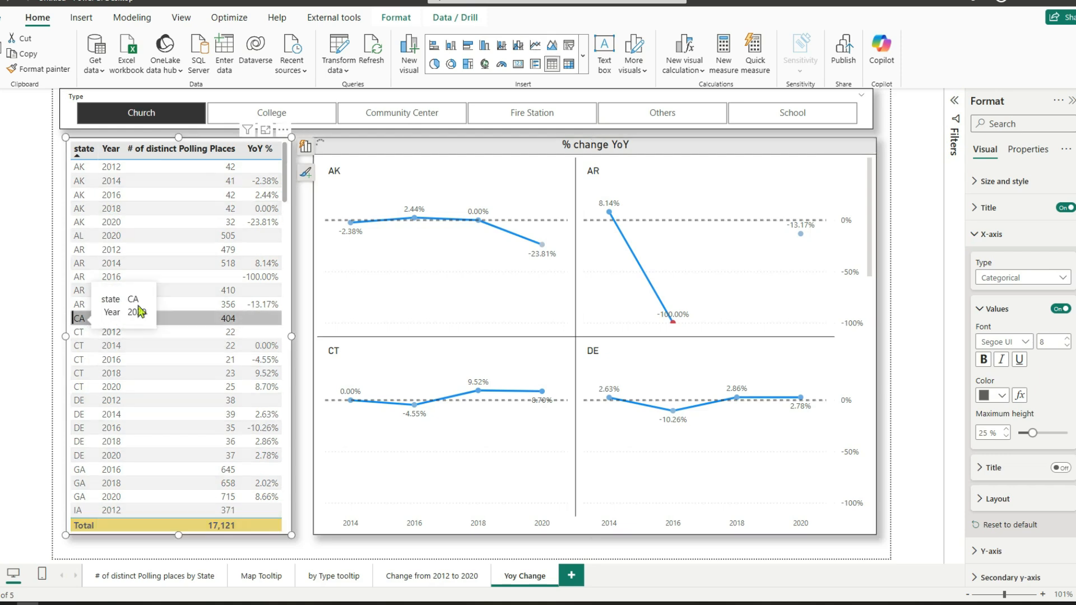
{"action": "left_click", "coordinate": [119, 374]}
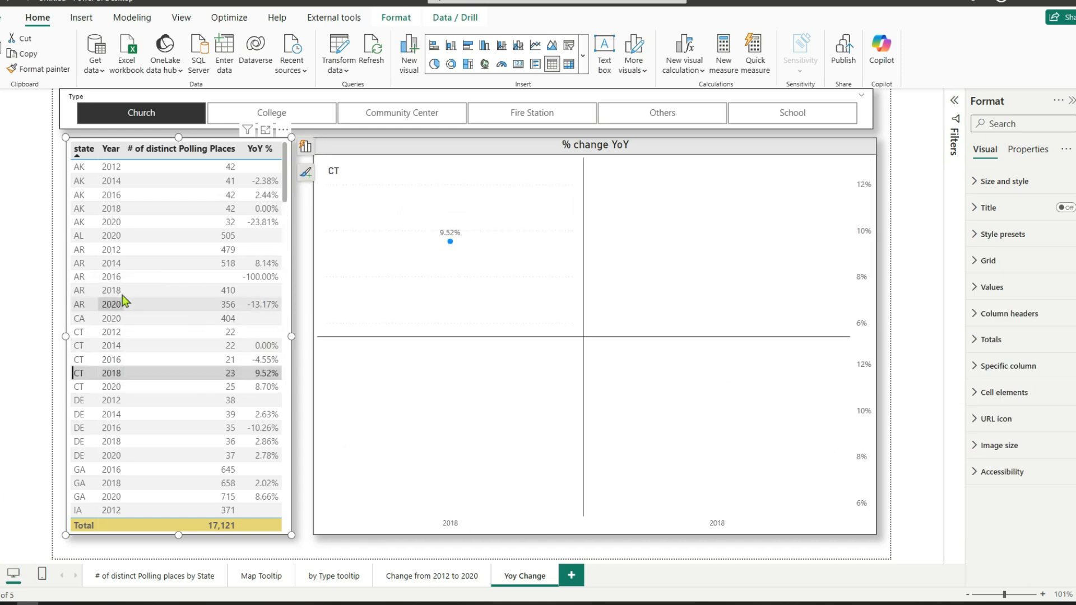
{"action": "left_click", "coordinate": [133, 263]}
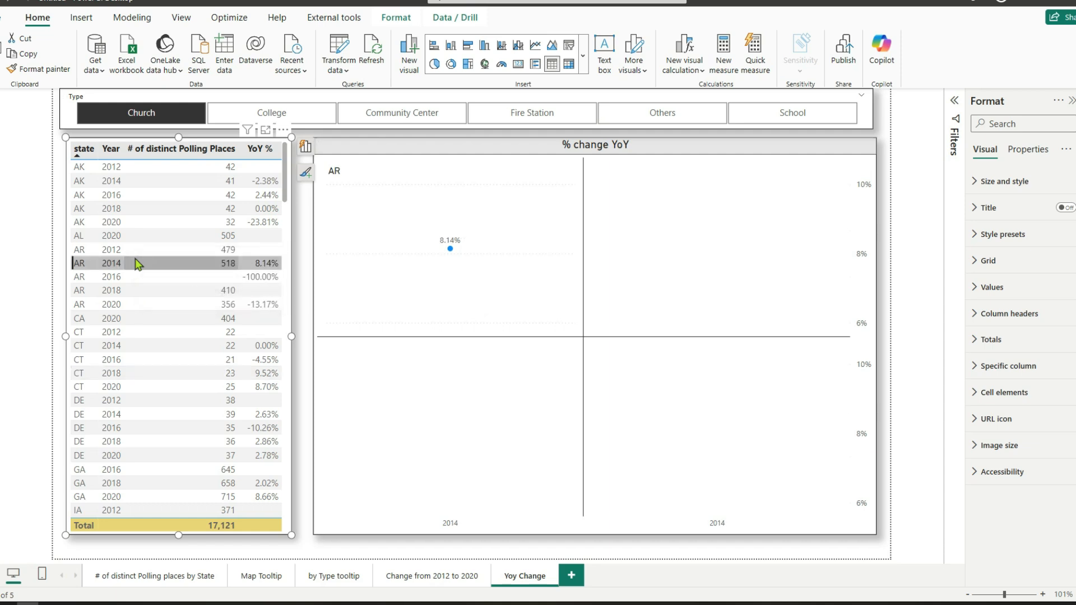
Clear the AR 2014 cross-filter and remove the Church selection from the Type slicer.
{"action": "left_click", "coordinate": [145, 267]}
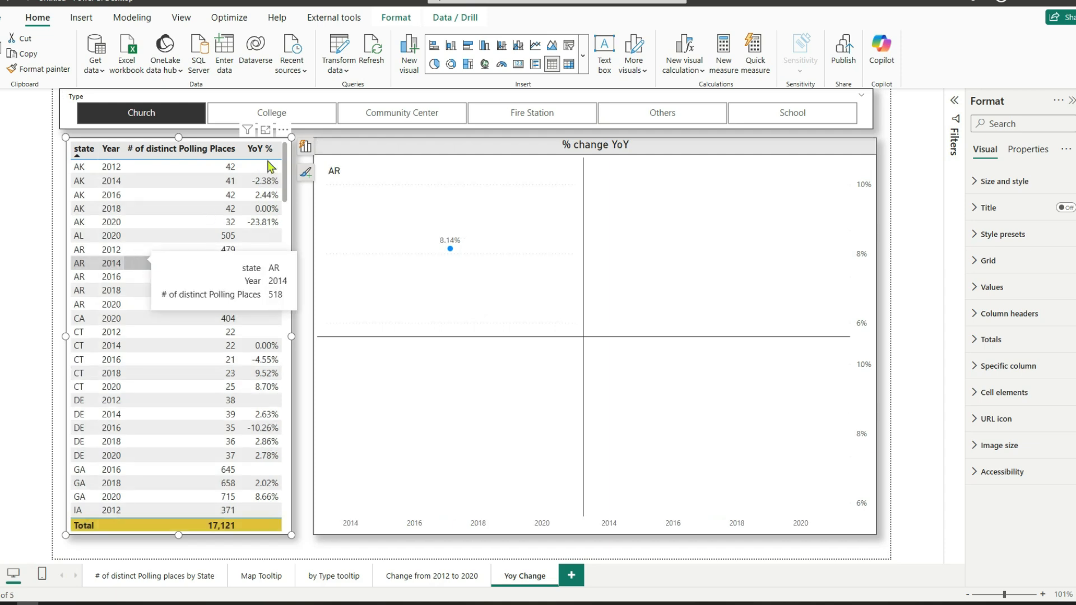
{"action": "left_click", "coordinate": [305, 135]}
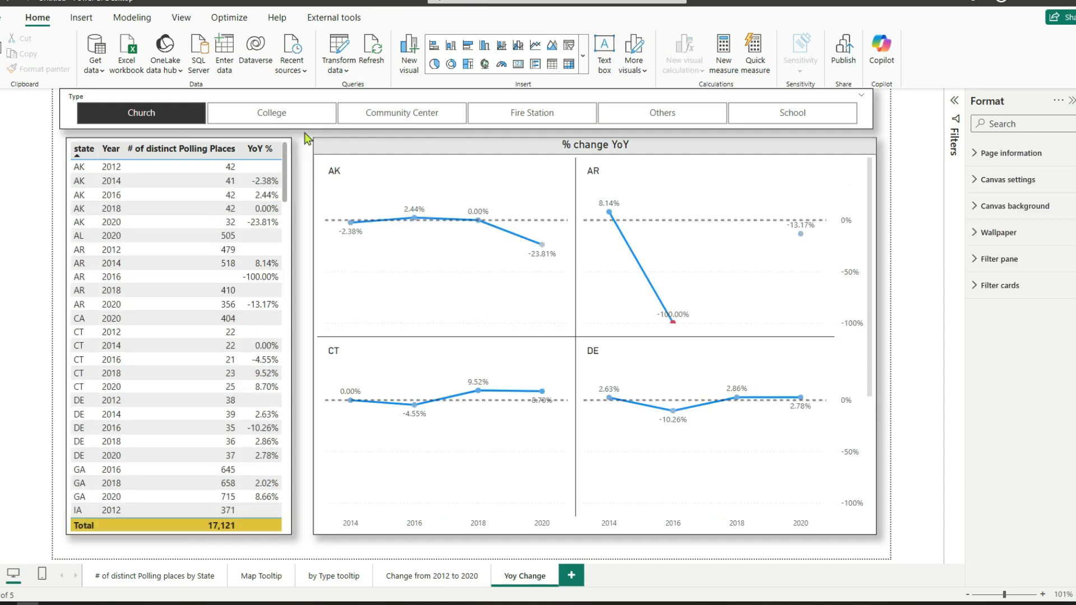
{"action": "left_click", "coordinate": [177, 120]}
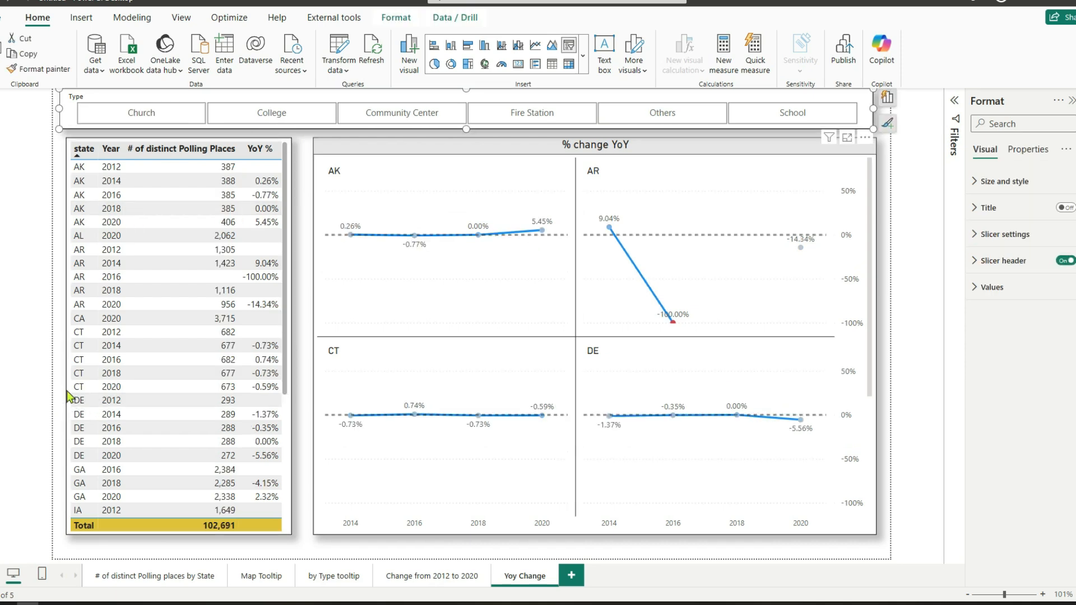
Browse the state table and cross-filter the line chart by MO 2020, MN 2018 and MI 2016, then clear the selection.
{"action": "scroll", "coordinate": [84, 437], "scroll_direction": "down", "scroll_amount": 10}
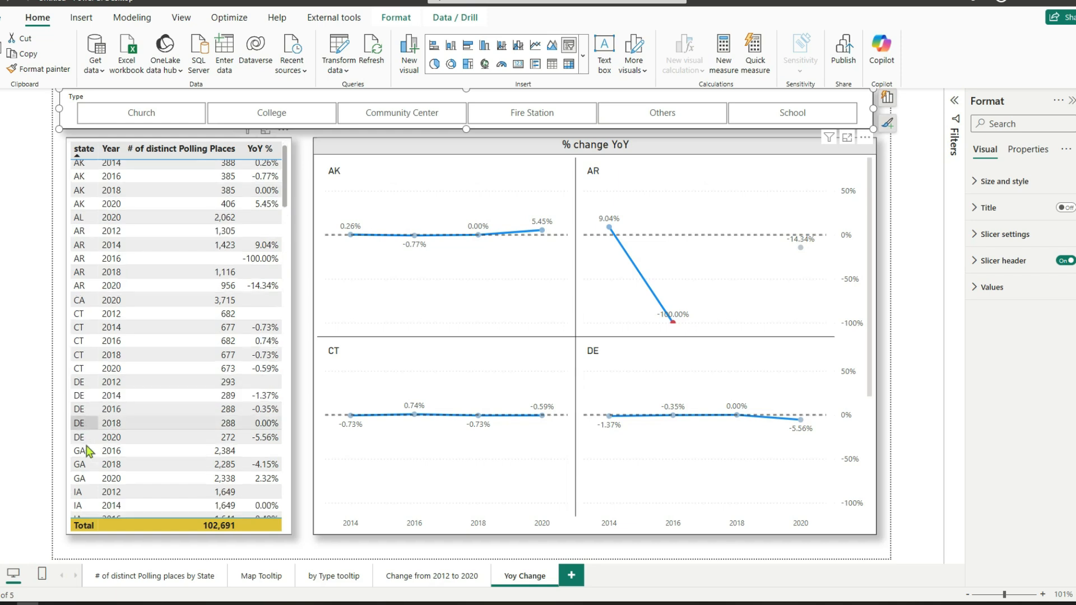
{"action": "scroll", "coordinate": [87, 448], "scroll_direction": "down", "scroll_amount": 5}
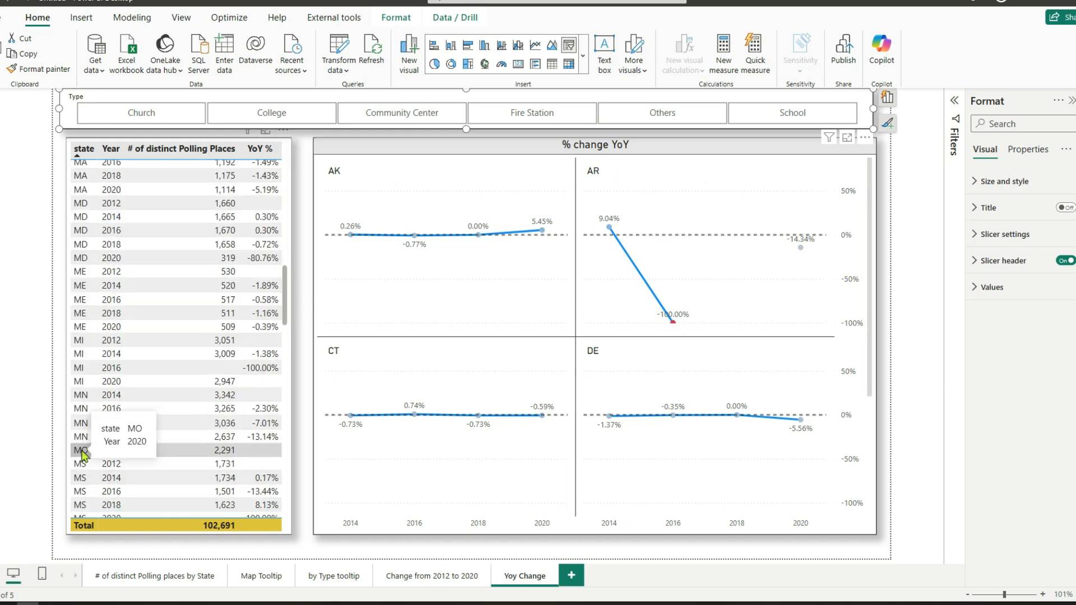
{"action": "left_click", "coordinate": [83, 507]}
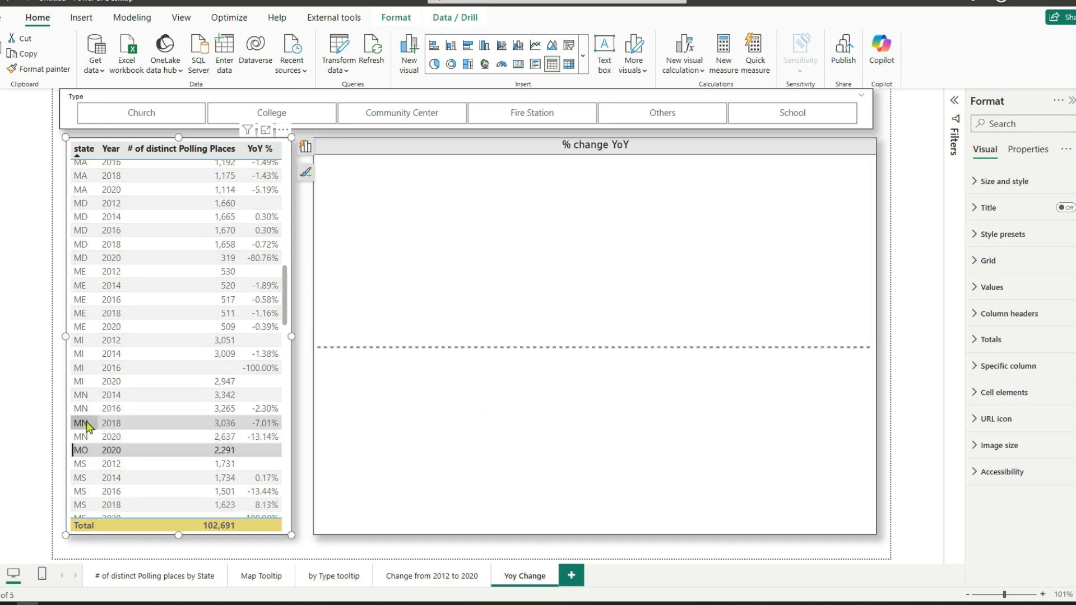
{"action": "left_click", "coordinate": [87, 423]}
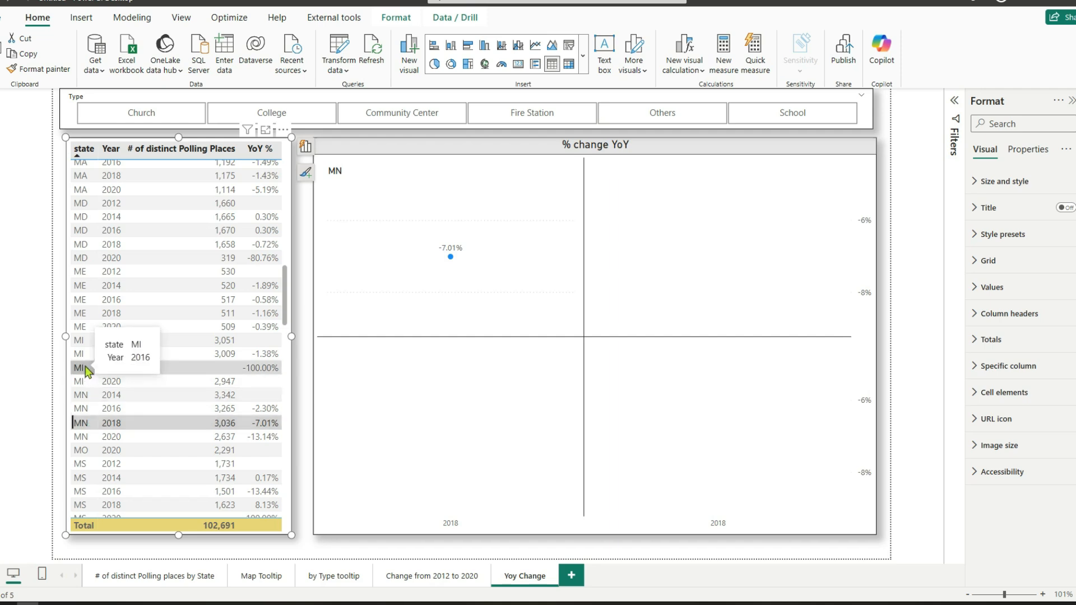
{"action": "left_click", "coordinate": [86, 368]}
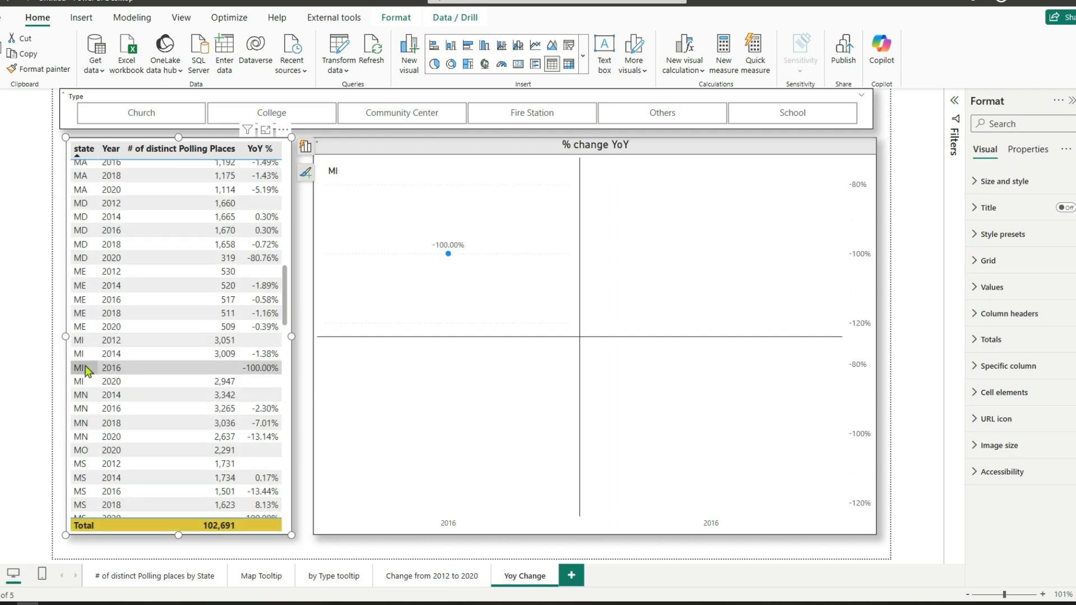
{"action": "left_click", "coordinate": [86, 368]}
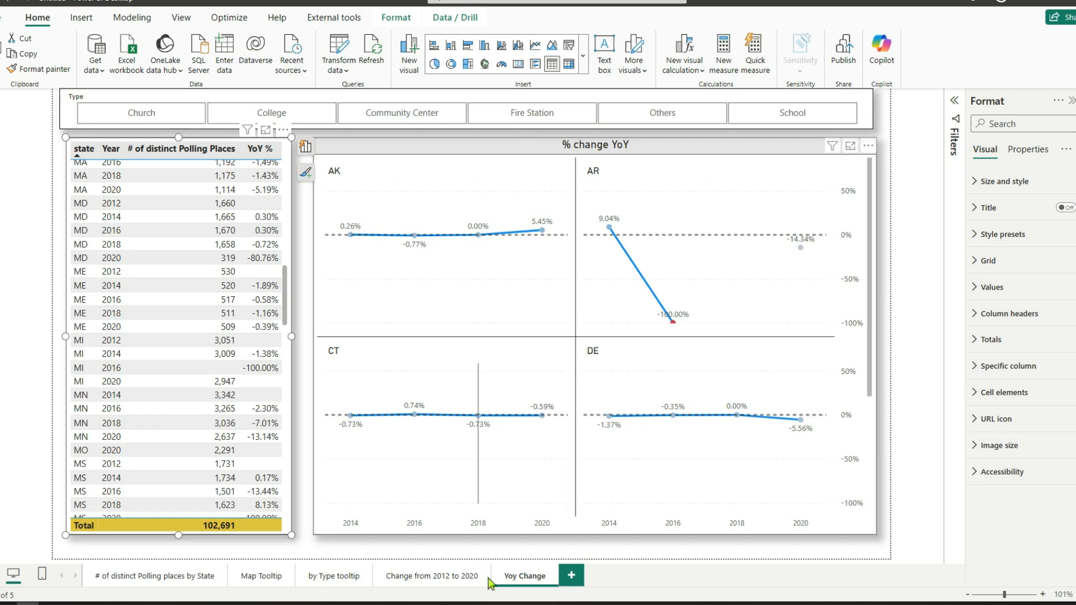
Add a new report page and insert a stacked bar chart enlarged to fill most of the canvas.
{"action": "left_click", "coordinate": [564, 581]}
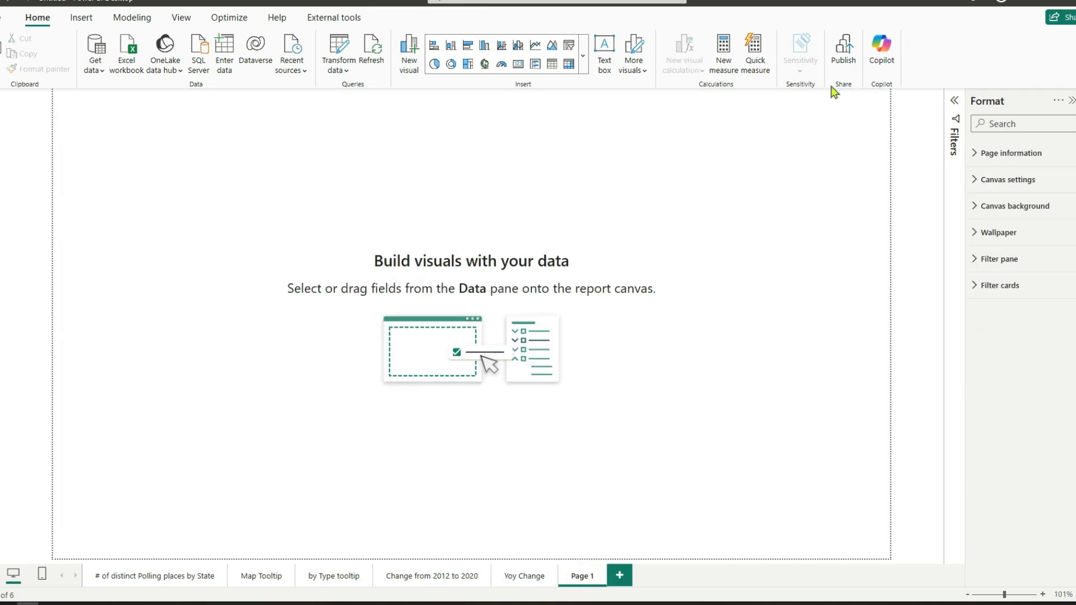
{"action": "left_click", "coordinate": [584, 69]}
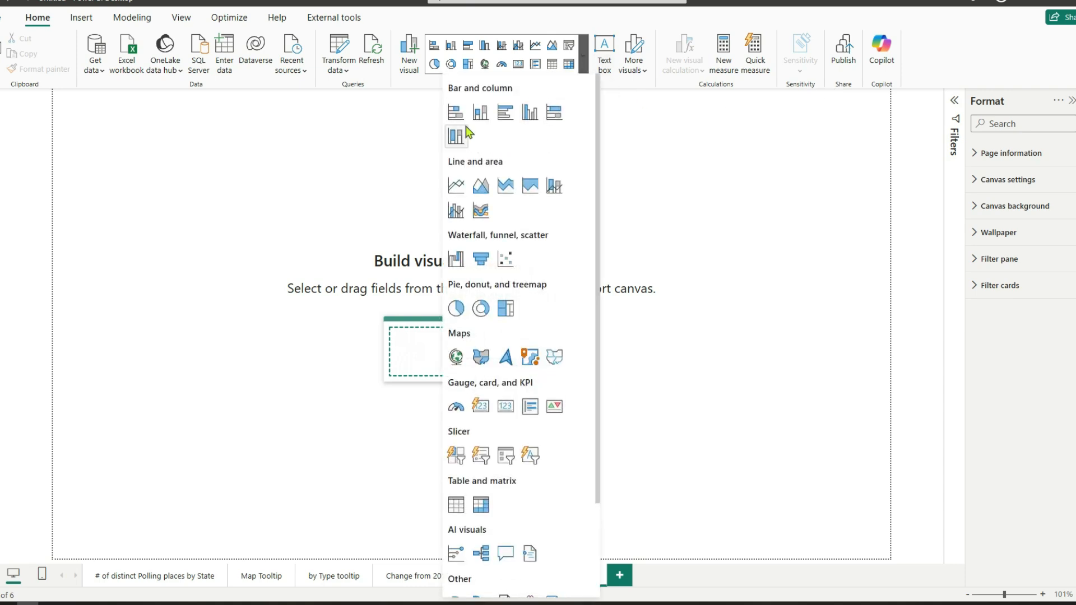
{"action": "left_click", "coordinate": [553, 121]}
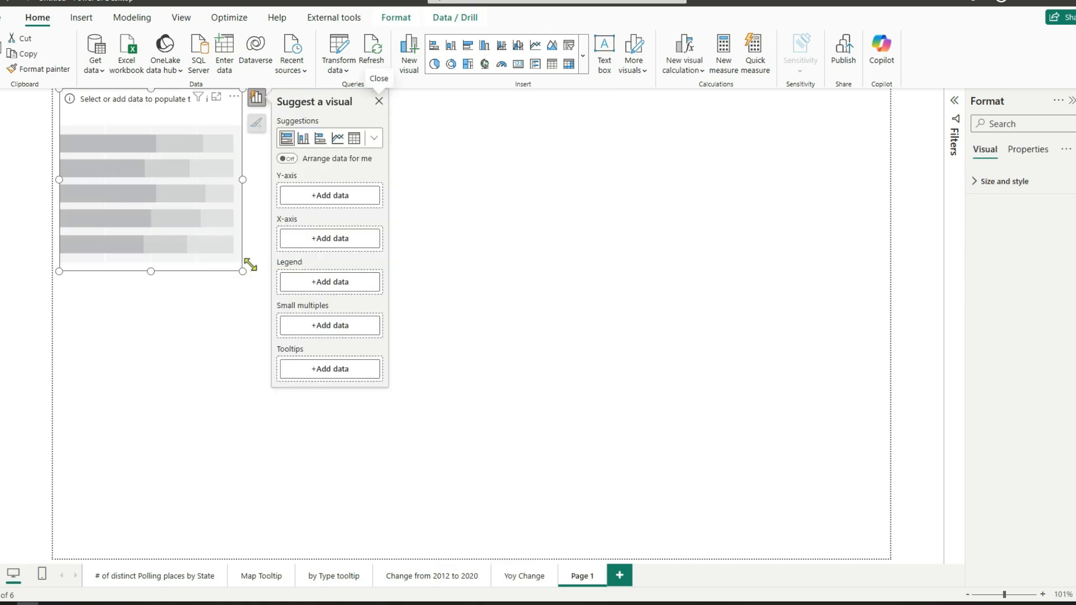
{"action": "left_click_drag", "start_coordinate": [247, 275], "coordinate": [834, 550]}
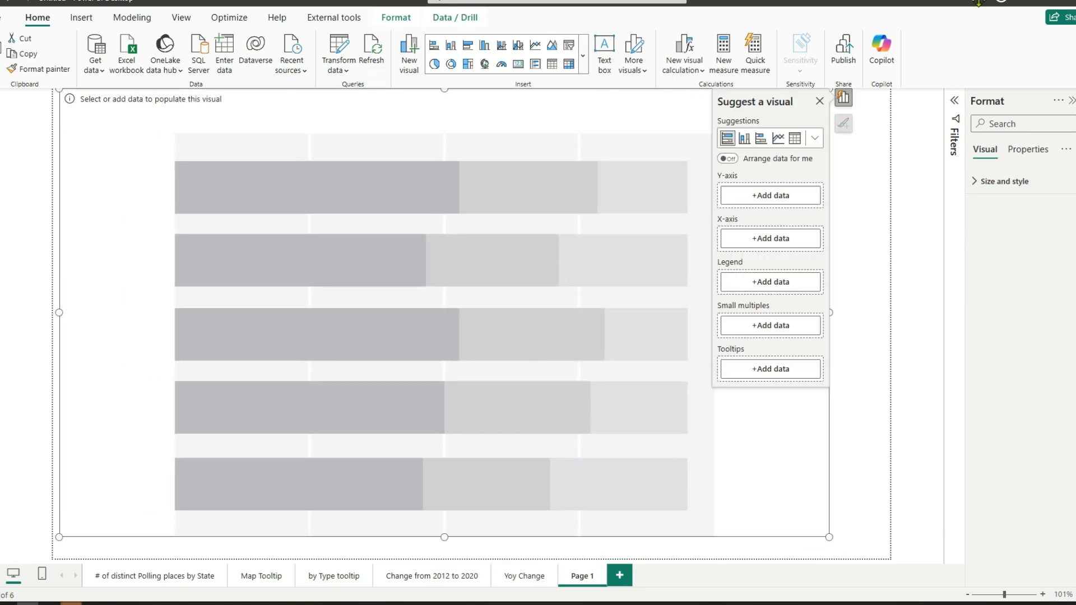
{"action": "left_click", "coordinate": [583, 56]}
{"action": "left_click", "coordinate": [455, 110]}
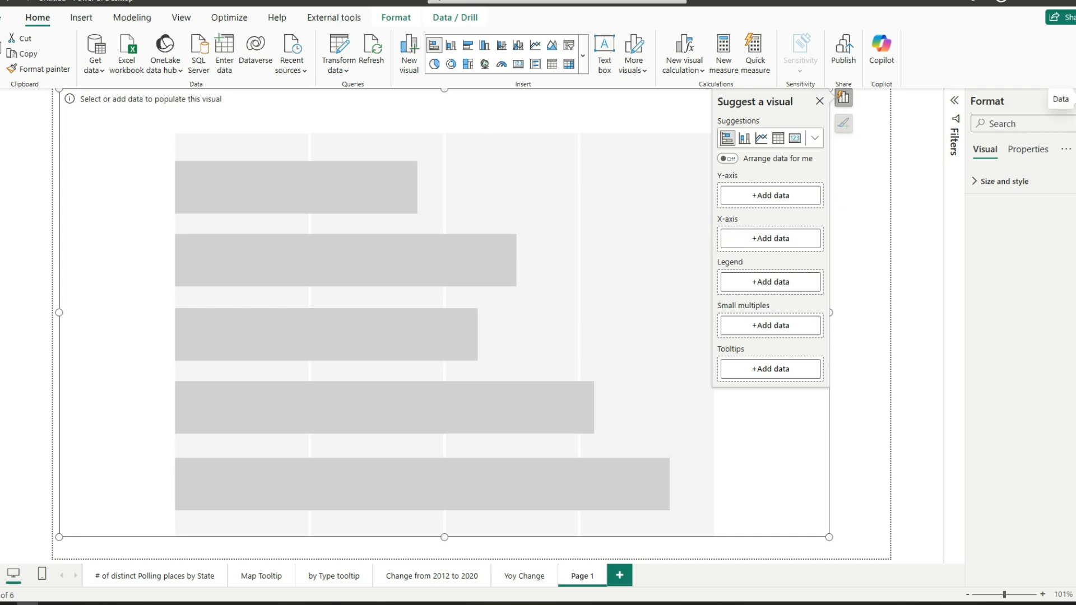
Assign state to the chart's Y-axis, # of distinct Polling Places to its X-axis and Type to its legend.
{"action": "left_click", "coordinate": [1070, 98]}
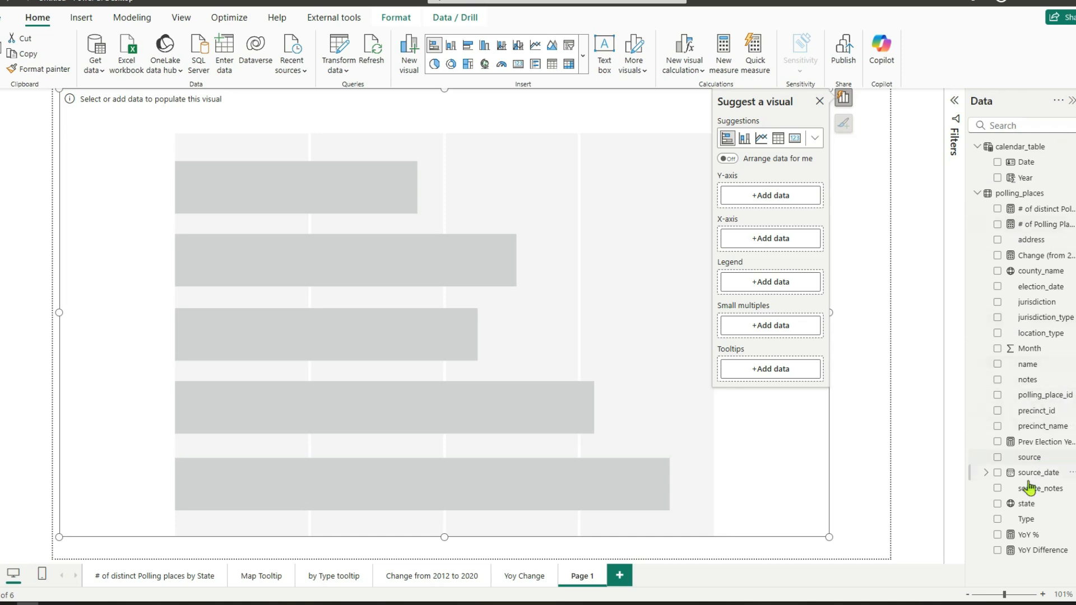
{"action": "left_click_drag", "start_coordinate": [1027, 504], "coordinate": [772, 201]}
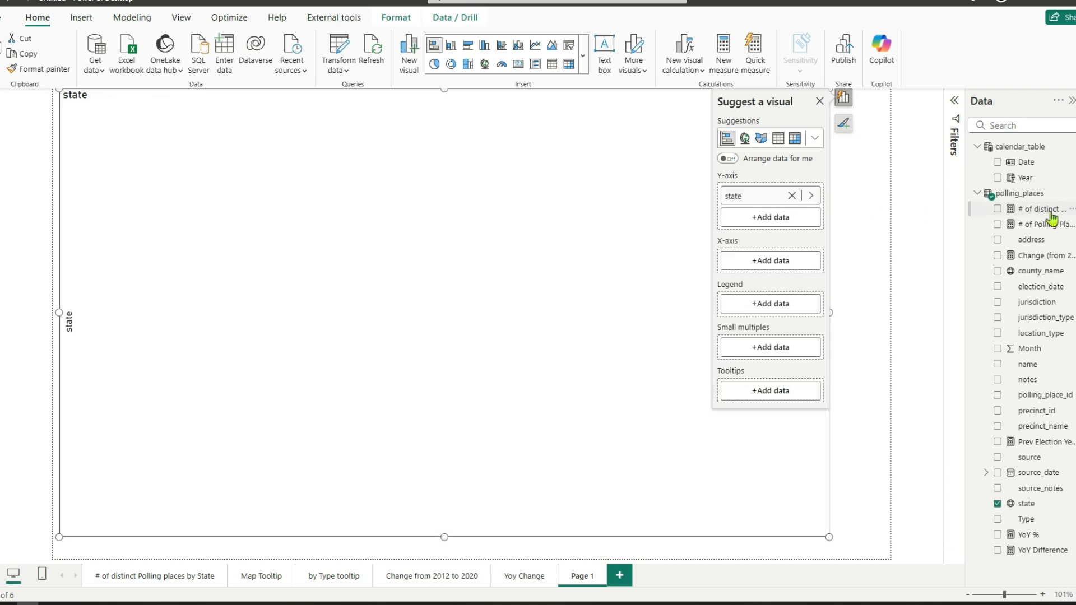
{"action": "left_click_drag", "start_coordinate": [1052, 217], "coordinate": [795, 264]}
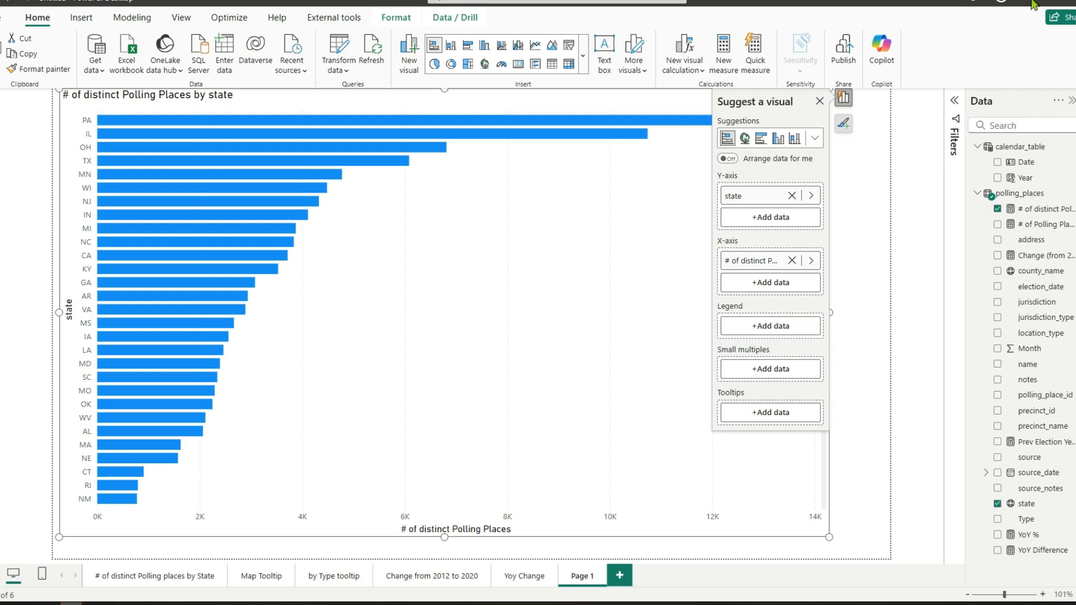
{"action": "left_click_drag", "start_coordinate": [1026, 519], "coordinate": [774, 323]}
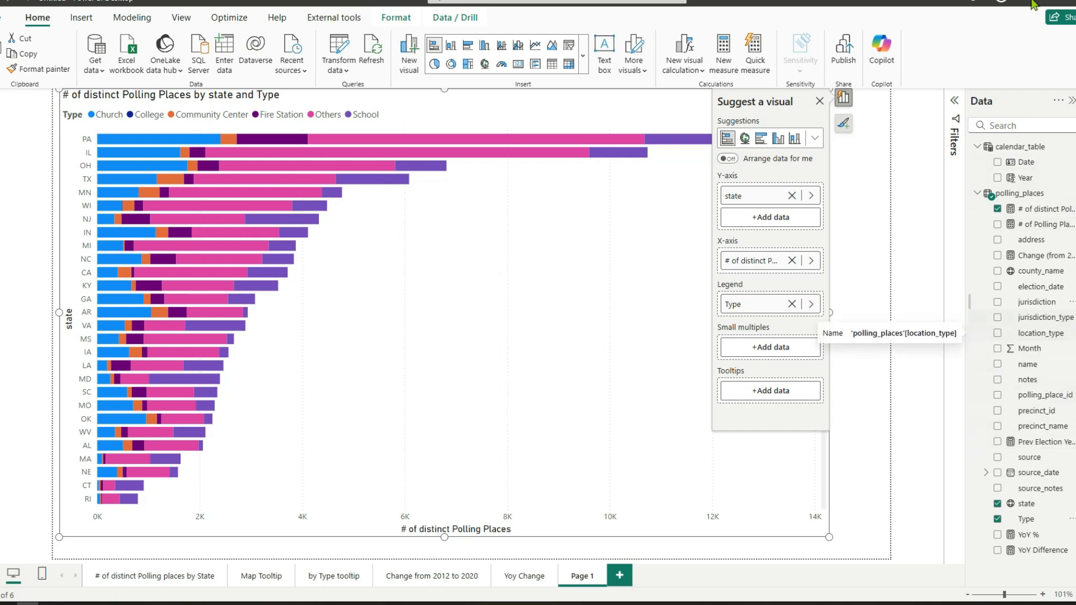
{"action": "left_click_drag", "start_coordinate": [1039, 256], "coordinate": [773, 392]}
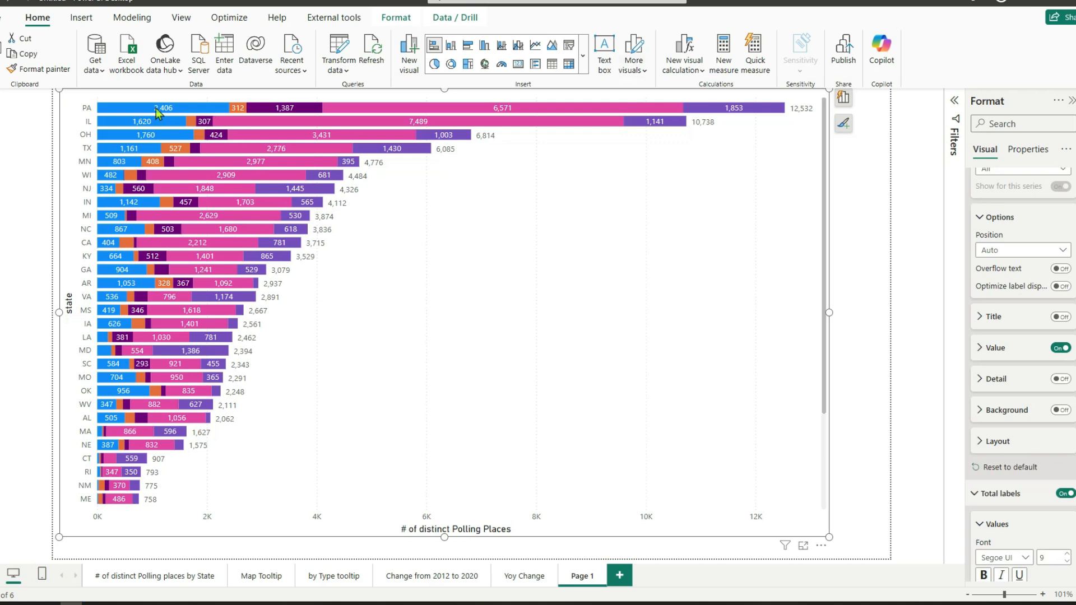
Turn on titles in the bar chart's data labels so each segment shows its type name.
{"action": "mouse_move", "coordinate": [289, 108]}
{"action": "left_click", "coordinate": [1061, 318]}
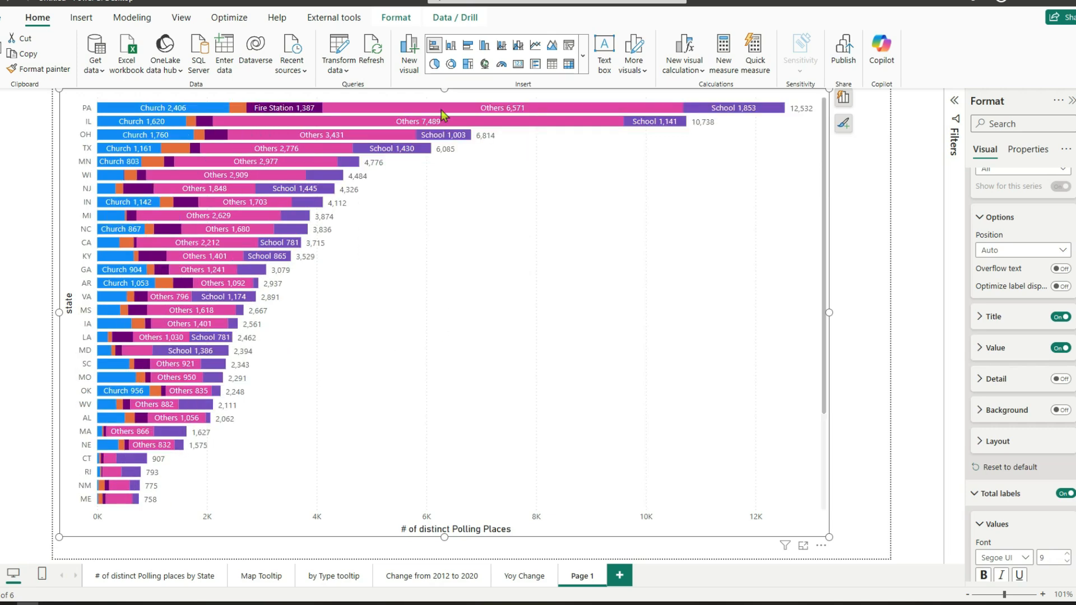
Lower the bar chart's upper edge and insert a Year slicer in the space above it.
{"action": "left_click_drag", "start_coordinate": [444, 90], "coordinate": [442, 138]}
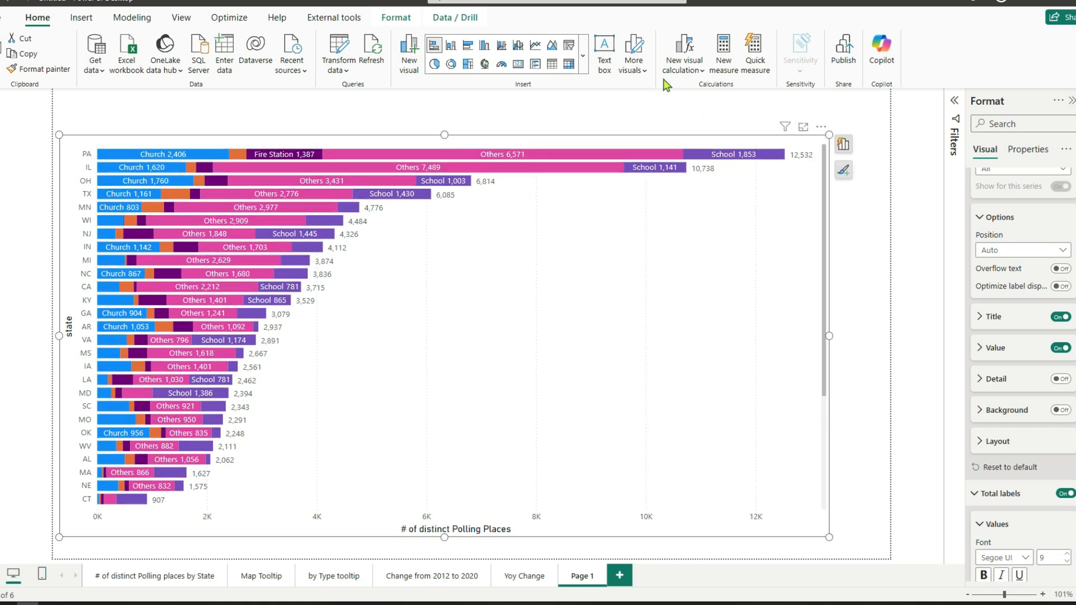
{"action": "left_click", "coordinate": [559, 116]}
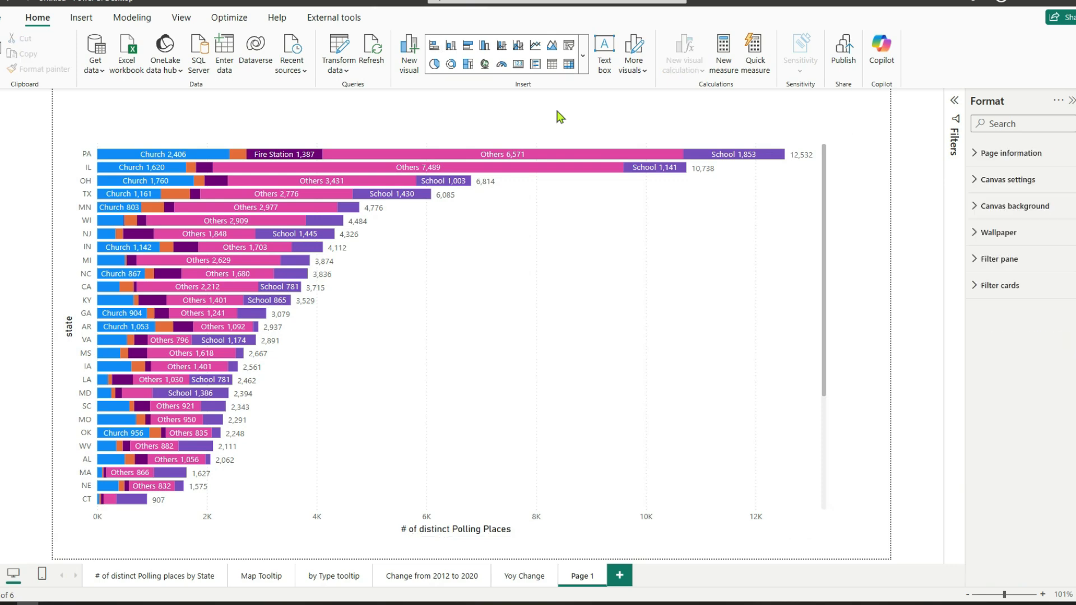
{"action": "left_click", "coordinate": [569, 48]}
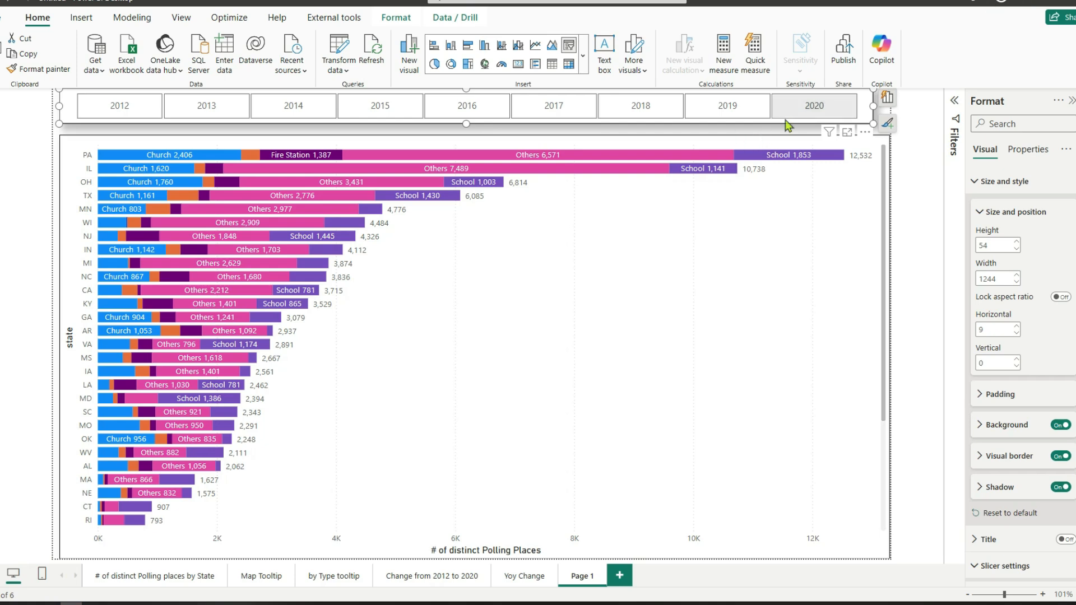
Restrict the Year slicer with basic filtering to 2012, 2014, 2016, 2018 and 2020.
{"action": "left_click", "coordinate": [957, 102]}
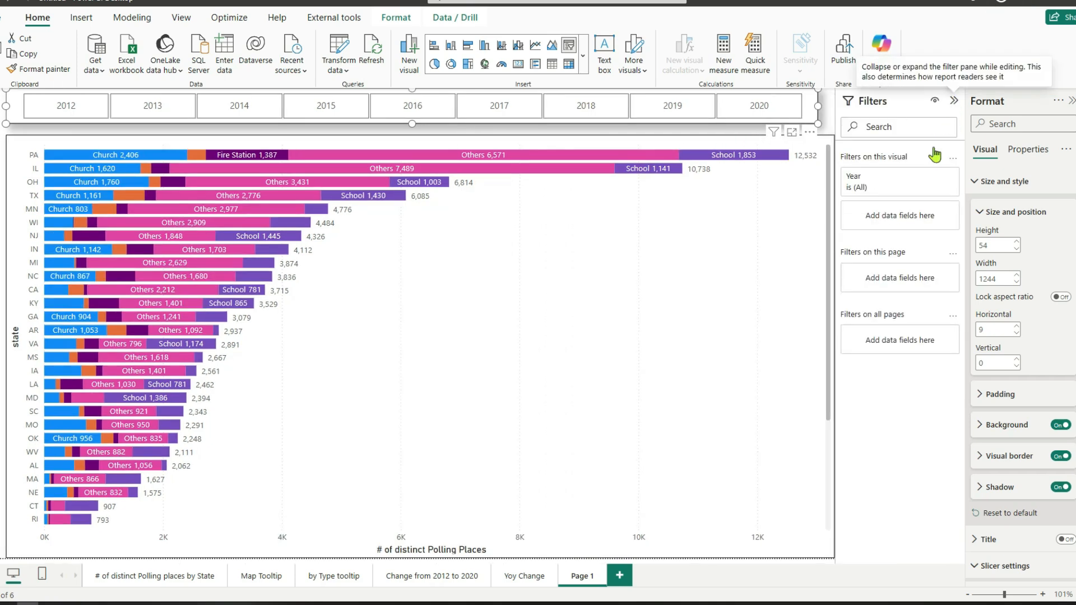
{"action": "left_click", "coordinate": [932, 177]}
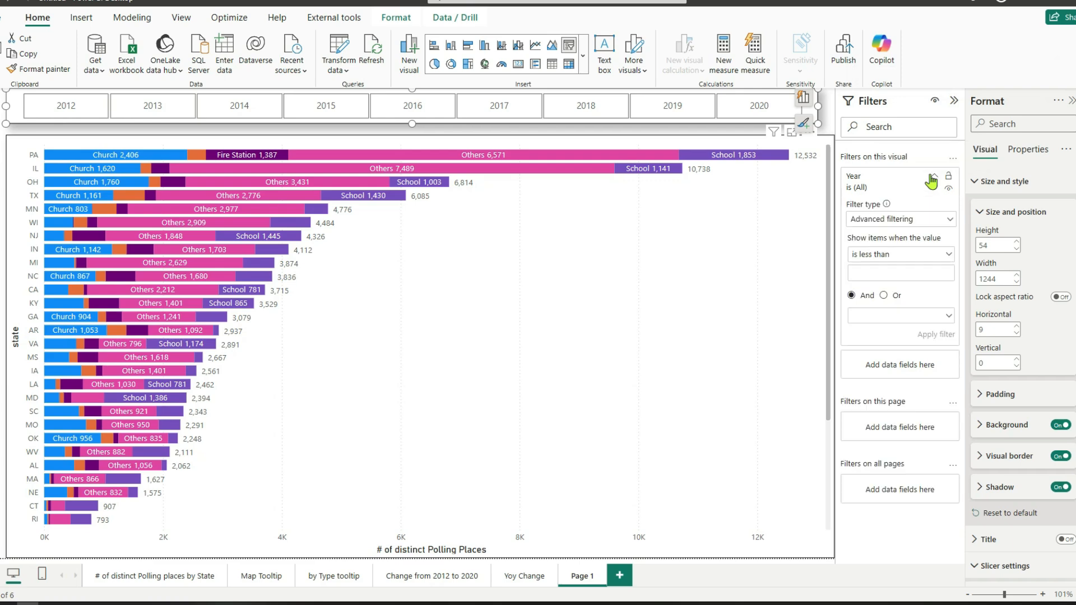
{"action": "left_click", "coordinate": [918, 220]}
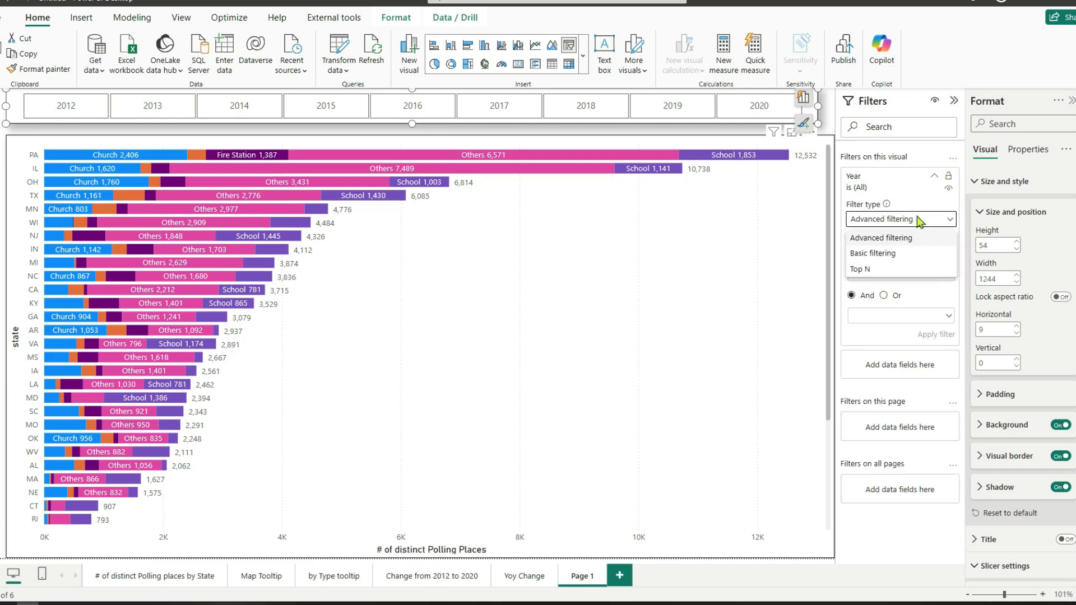
{"action": "left_click", "coordinate": [881, 253]}
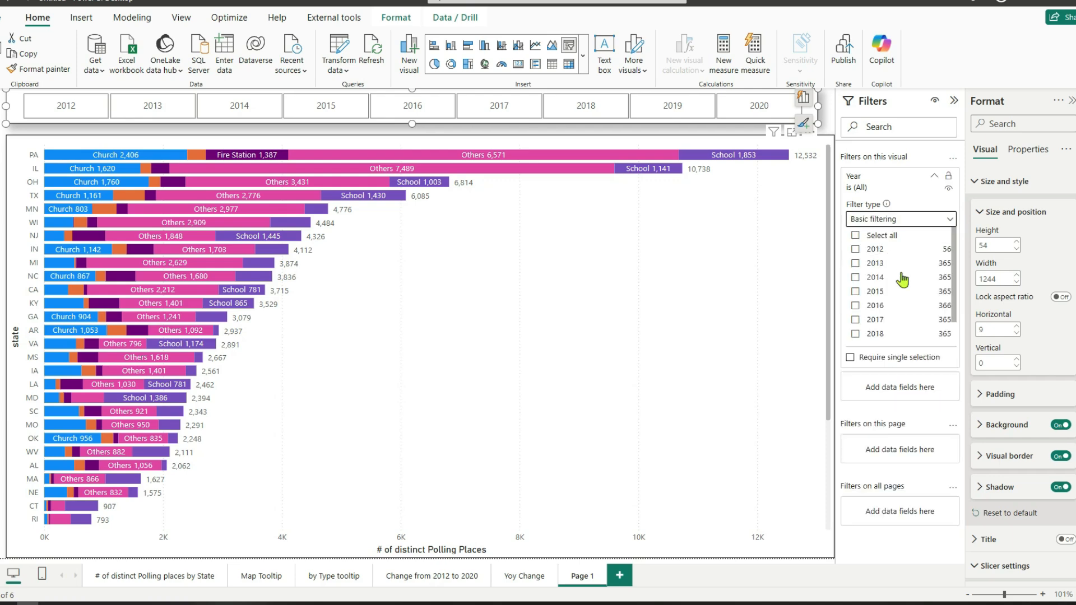
{"action": "left_click", "coordinate": [855, 250]}
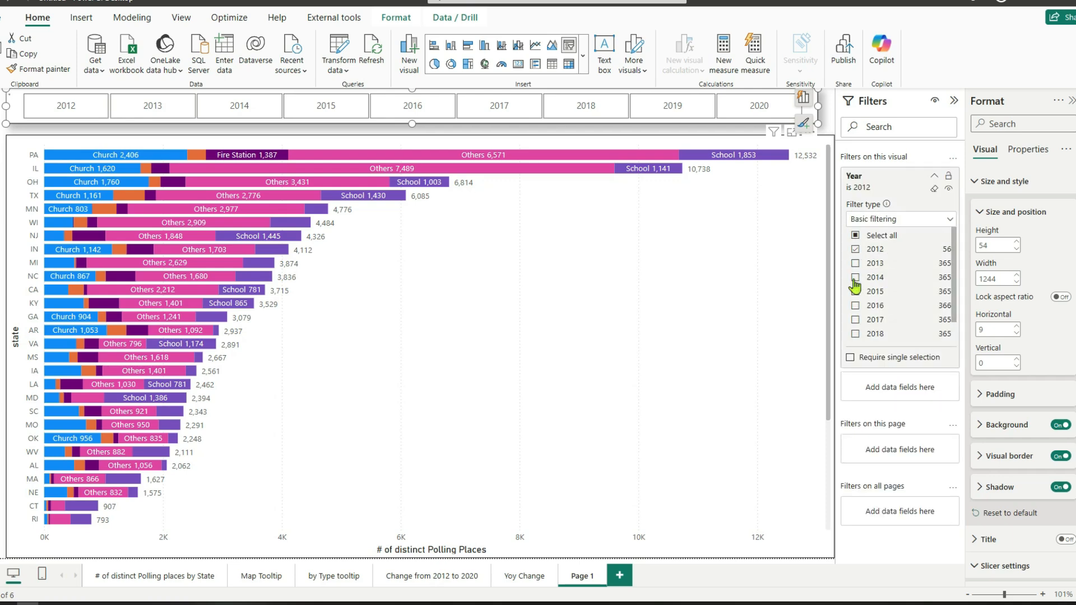
{"action": "left_click", "coordinate": [855, 278]}
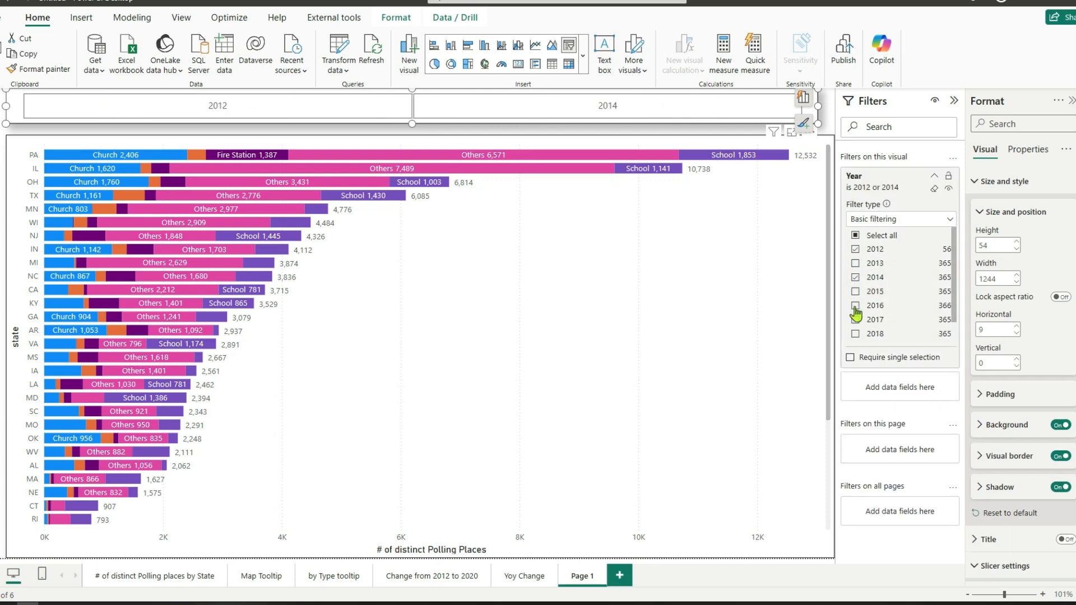
{"action": "left_click", "coordinate": [855, 306]}
{"action": "left_click", "coordinate": [855, 334]}
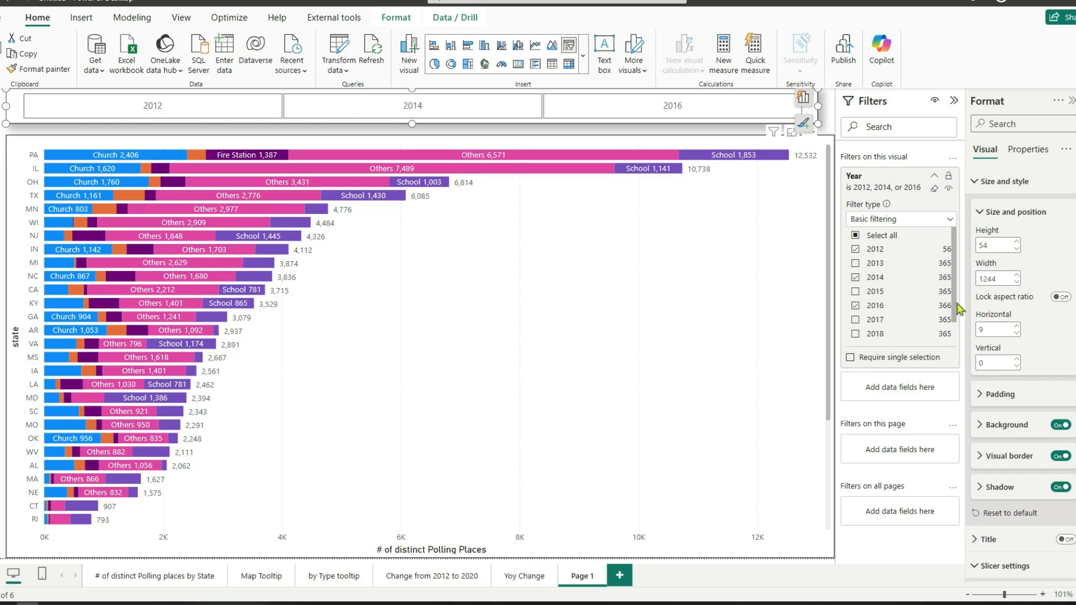
{"action": "left_click_drag", "start_coordinate": [955, 311], "coordinate": [953, 339]}
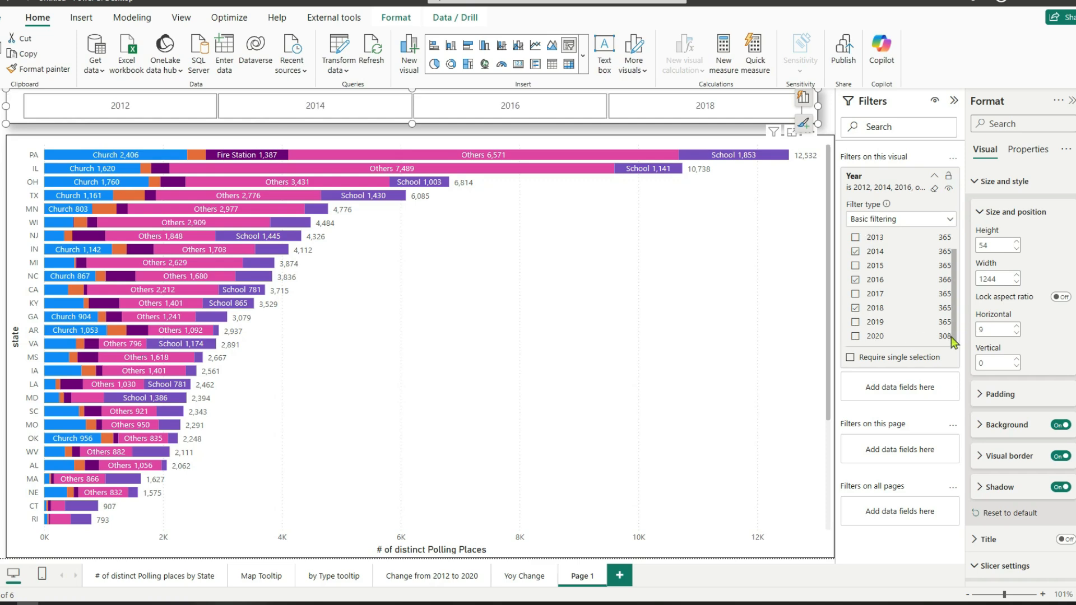
{"action": "left_click", "coordinate": [855, 338]}
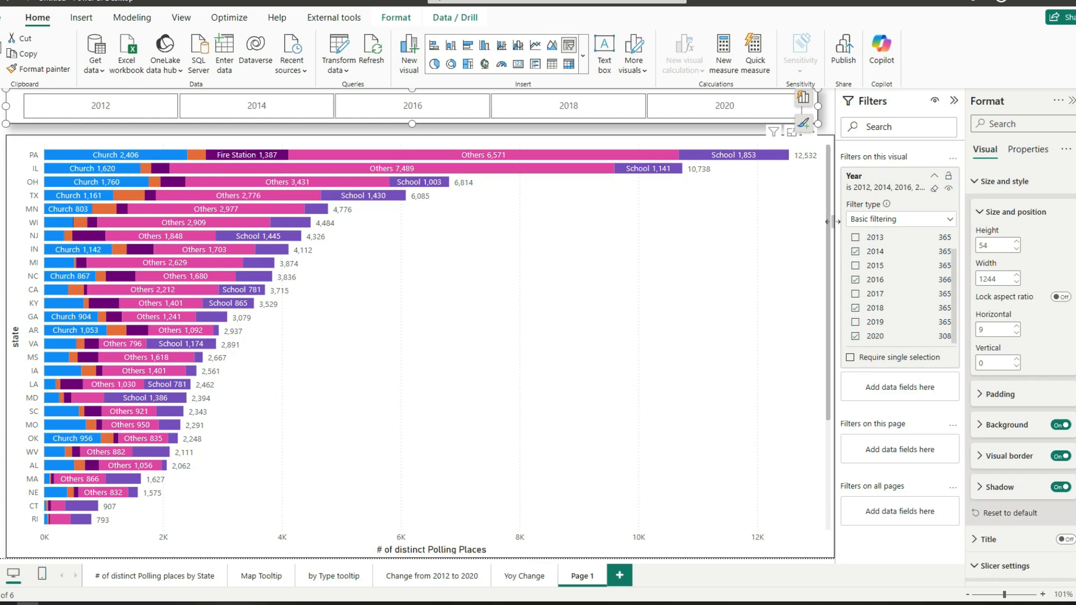
Test the Year slicer by filtering the stacked bar chart to 2012.
{"action": "left_click", "coordinate": [693, 131]}
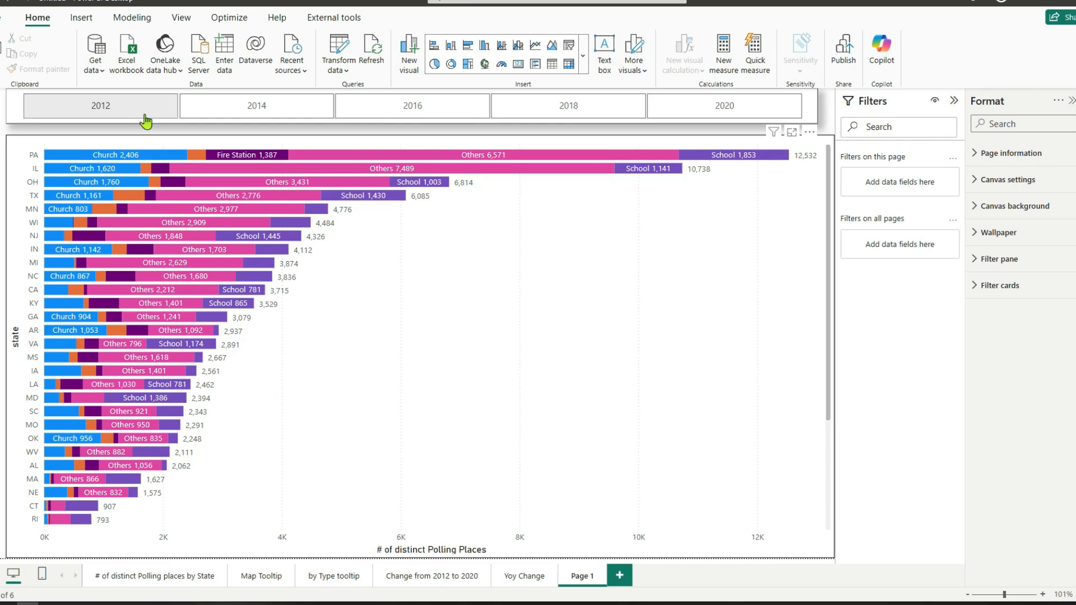
{"action": "left_click", "coordinate": [146, 120]}
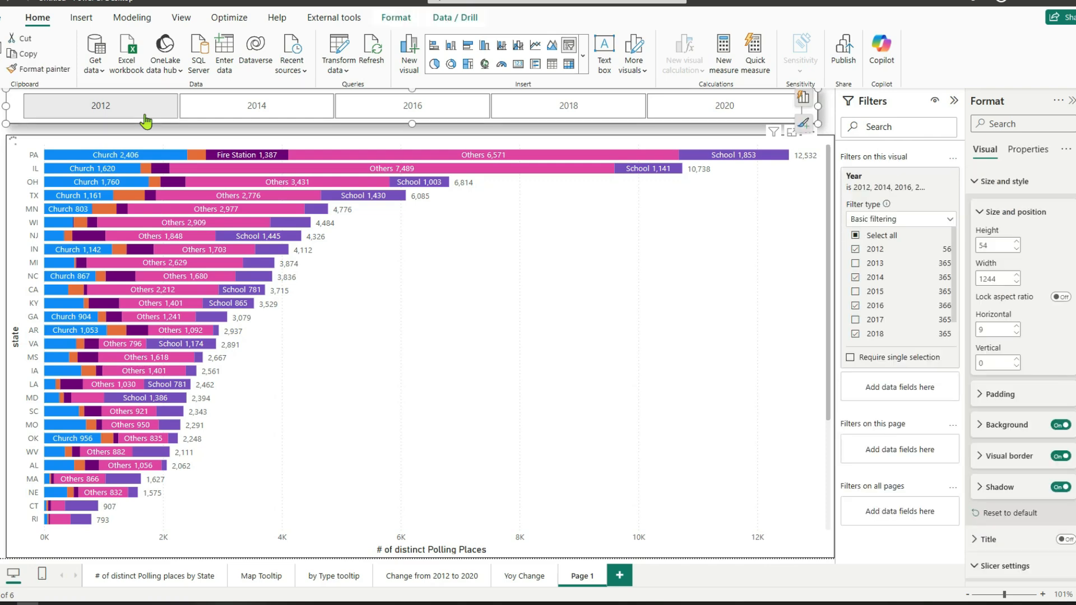
{"action": "left_click", "coordinate": [146, 120]}
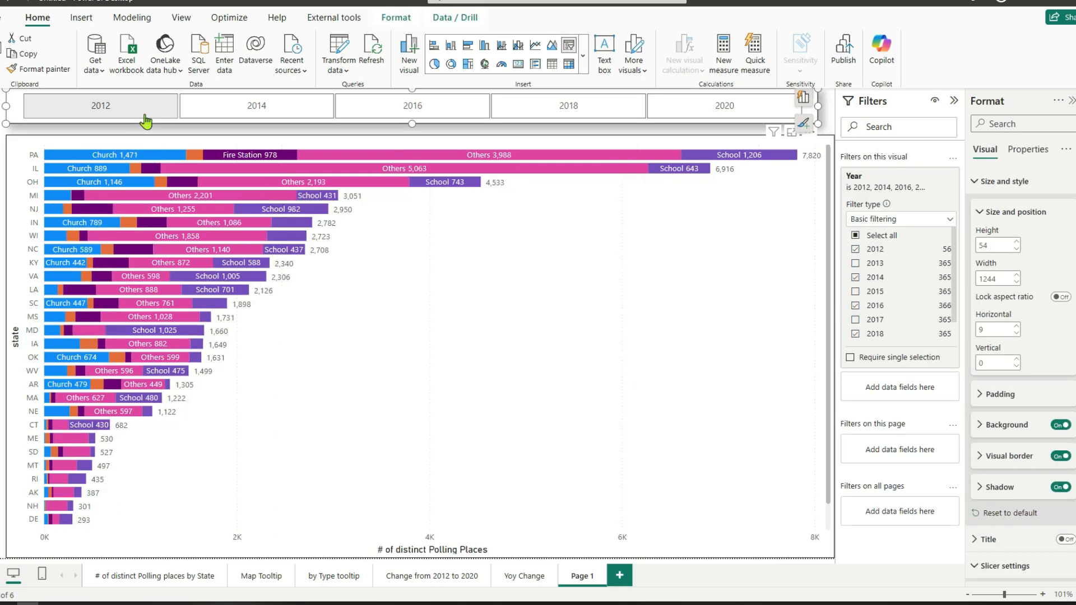
Check the Year slicer by filtering the stacked bar chart to 2014, 2016, 2018 and 2020 in turn.
{"action": "left_click", "coordinate": [234, 115]}
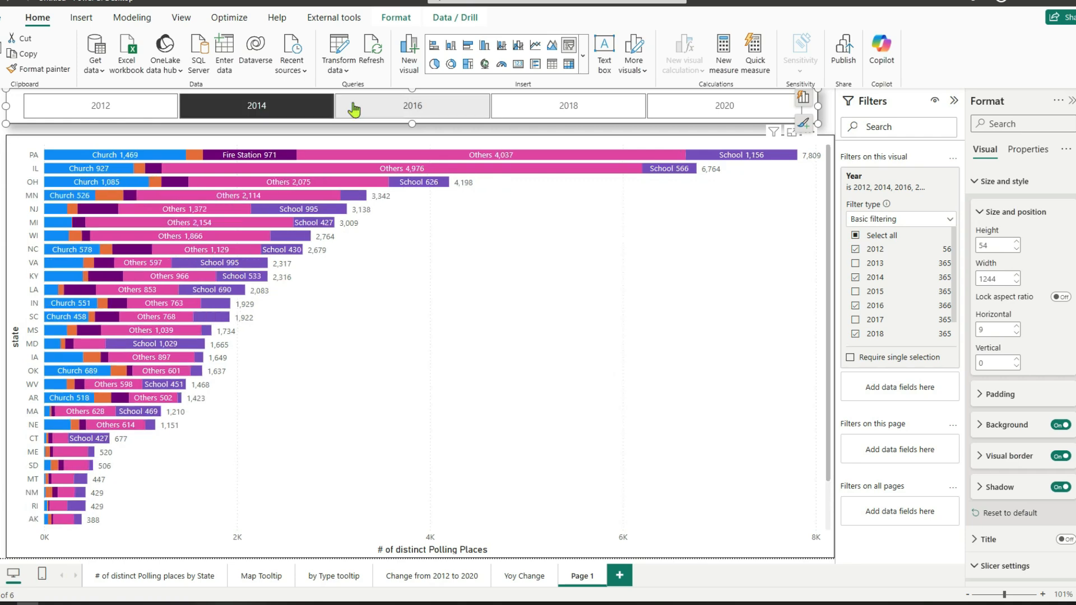
{"action": "left_click", "coordinate": [382, 108]}
{"action": "left_click", "coordinate": [393, 108]}
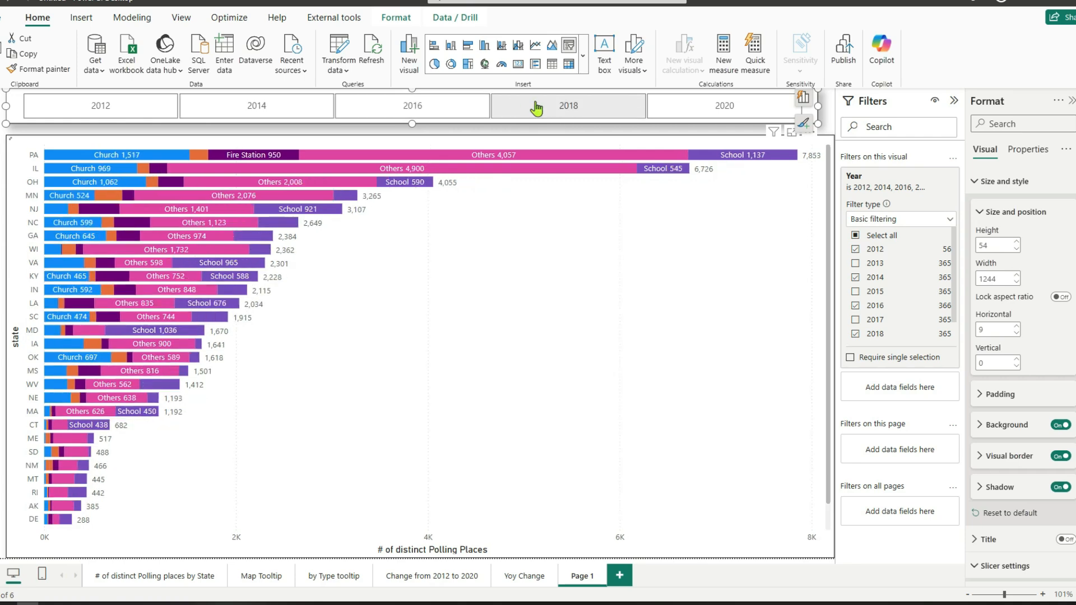
{"action": "left_click", "coordinate": [536, 109]}
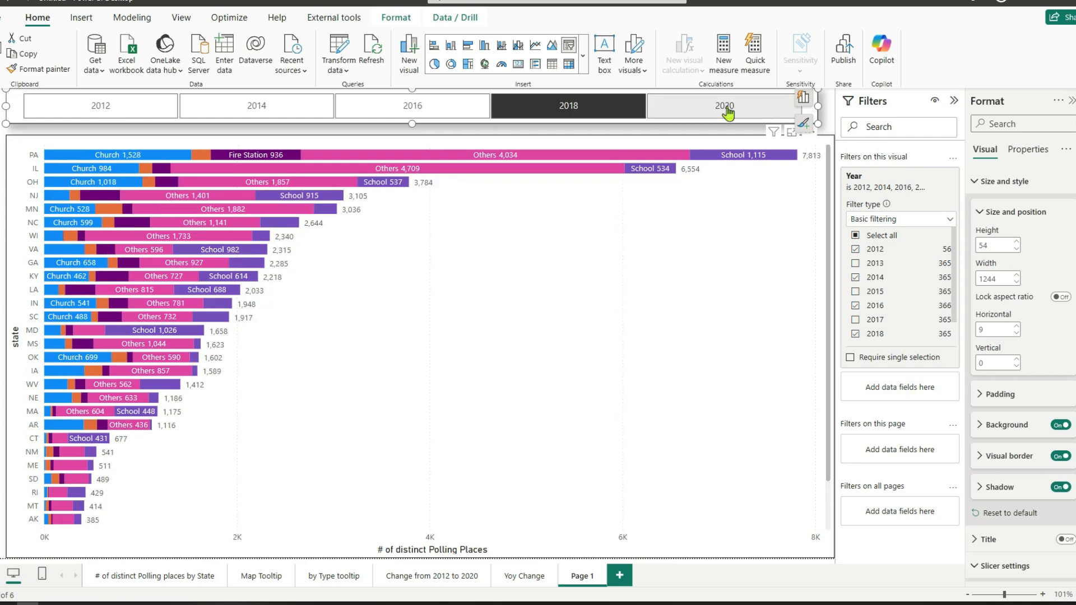
{"action": "left_click", "coordinate": [701, 109]}
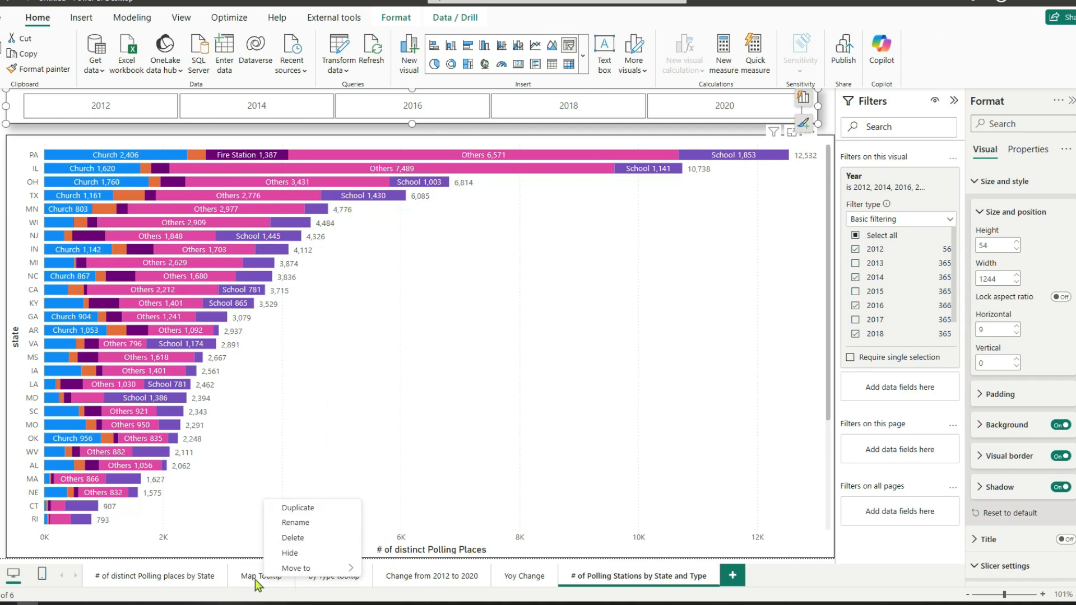
Hide the Map Tooltip and by Type tooltip pages from the report's page navigation.
{"action": "left_click", "coordinate": [289, 555]}
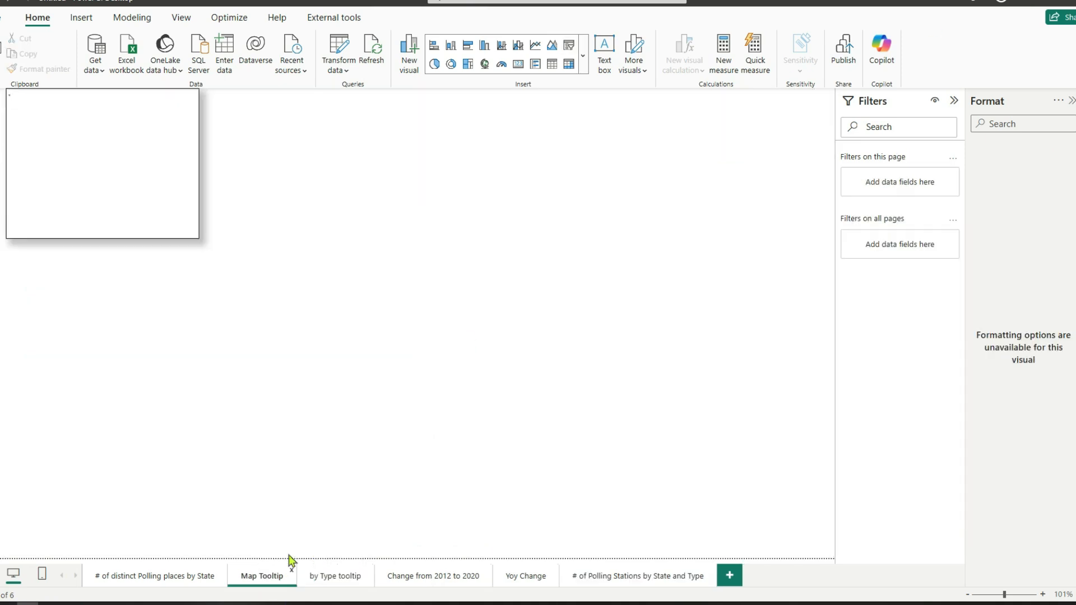
{"action": "right_click", "coordinate": [269, 577]}
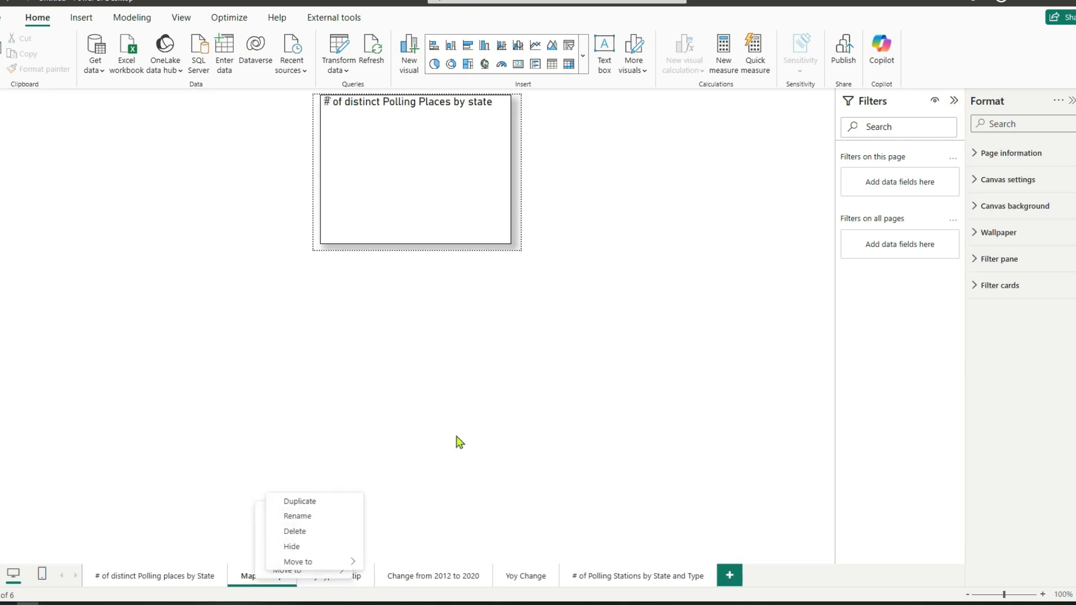
{"action": "left_click", "coordinate": [296, 549]}
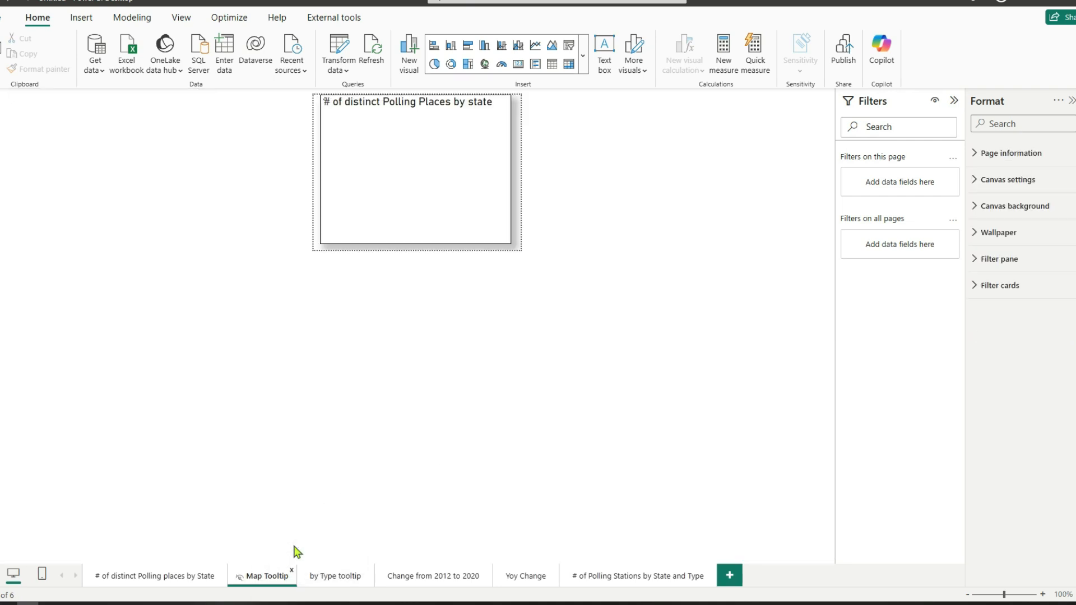
{"action": "right_click", "coordinate": [318, 577]}
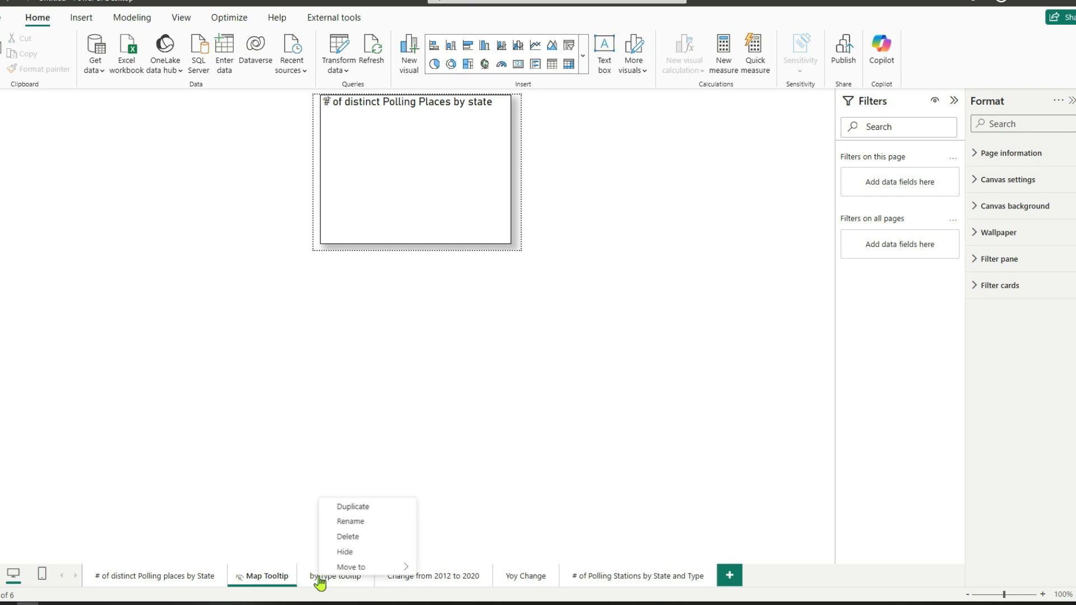
{"action": "left_click", "coordinate": [341, 551]}
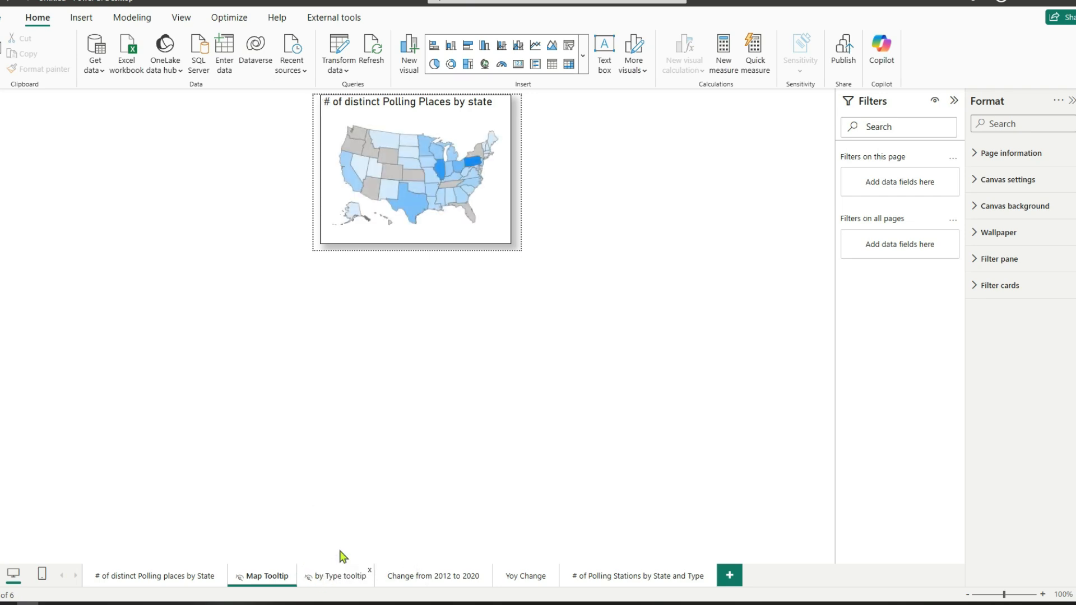
Review the four visible report pages in order, from distinct polling places by state to polling stations by state and type.
{"action": "left_click", "coordinate": [175, 580]}
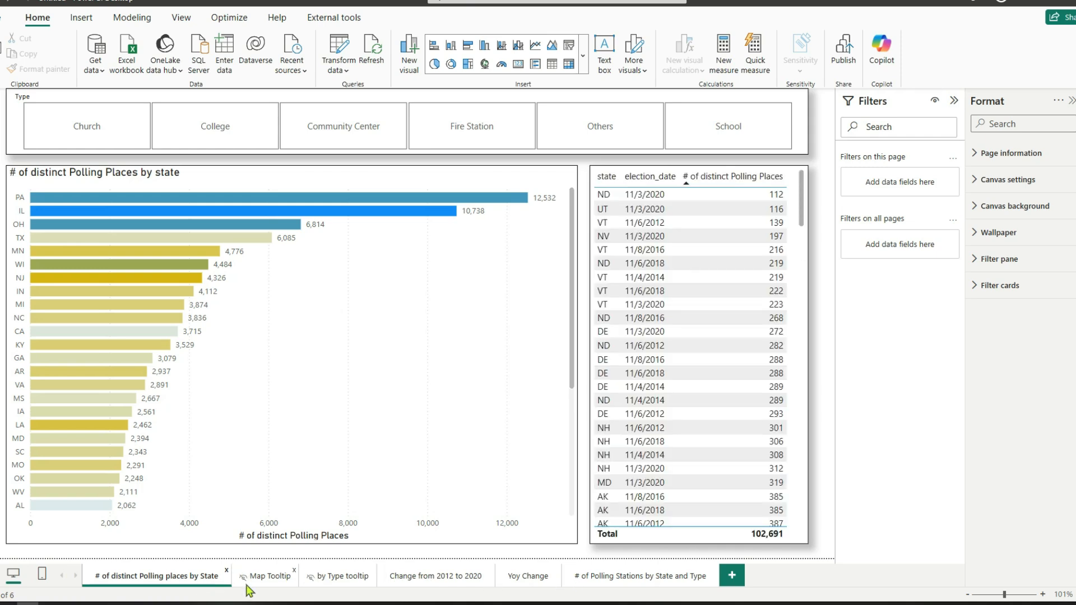
{"action": "left_click", "coordinate": [405, 580]}
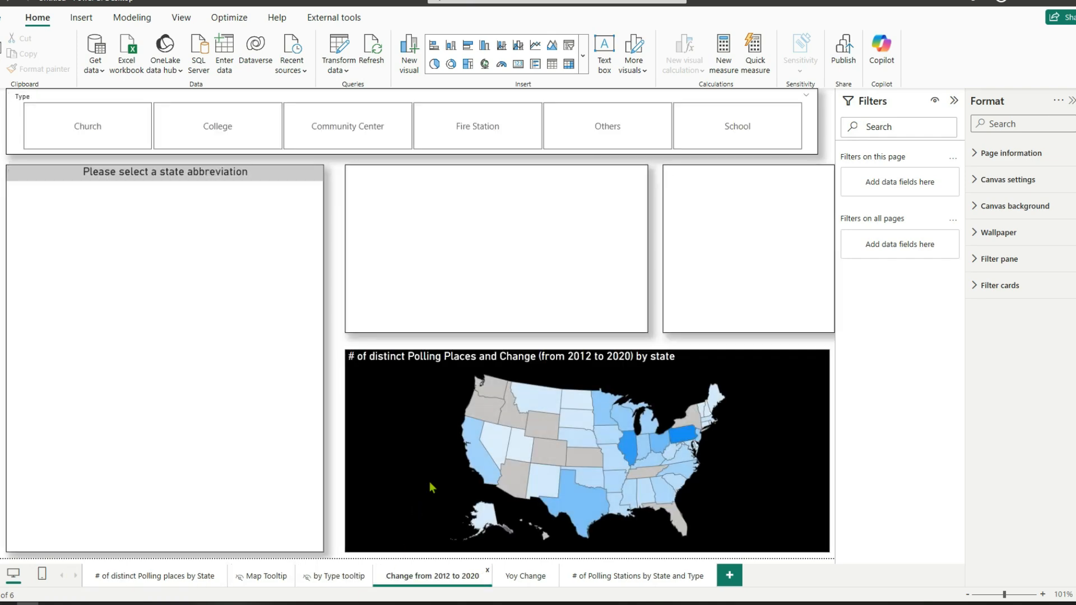
{"action": "left_click", "coordinate": [514, 580]}
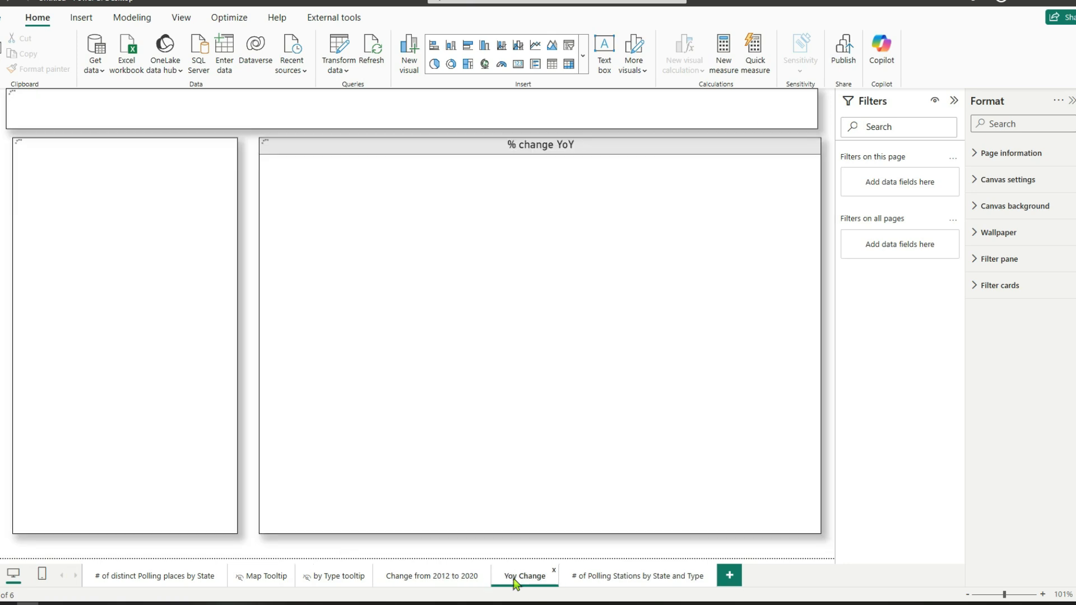
{"action": "left_click", "coordinate": [601, 581]}
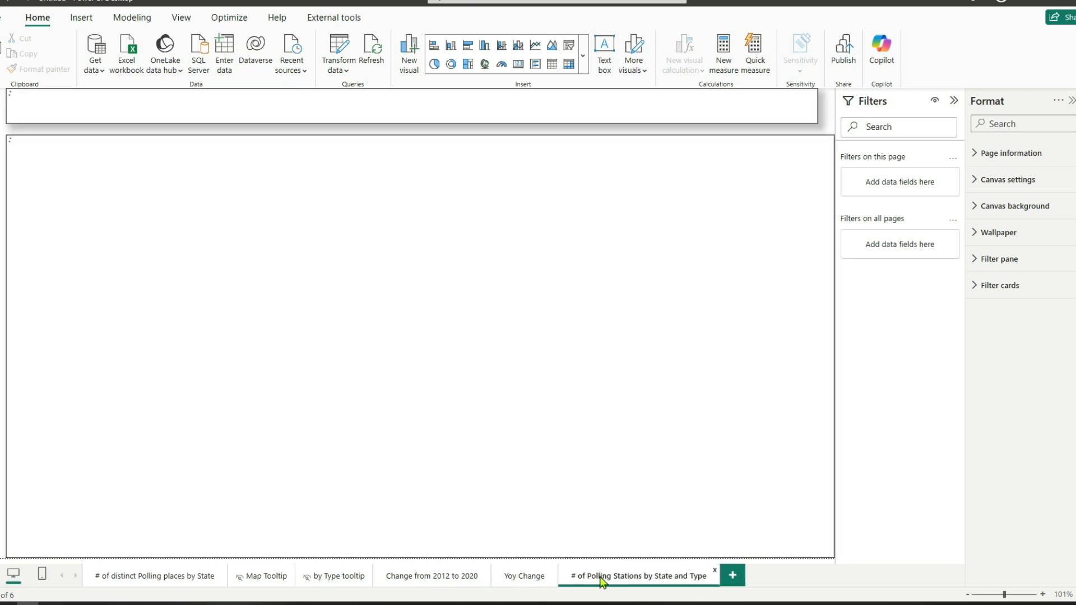